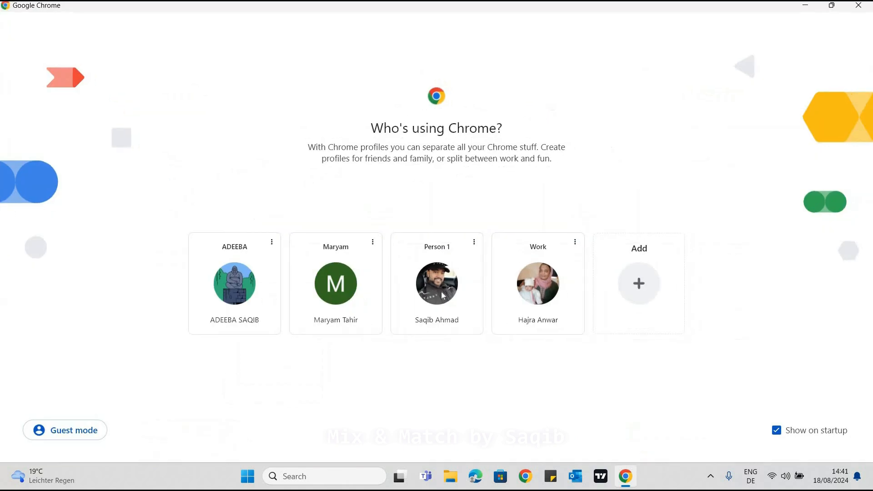
Open the Person 1 browser profile in a maximised window and search Google for "pakistan e visa apply opnline"
{"action": "left_click", "coordinate": [442, 293]}
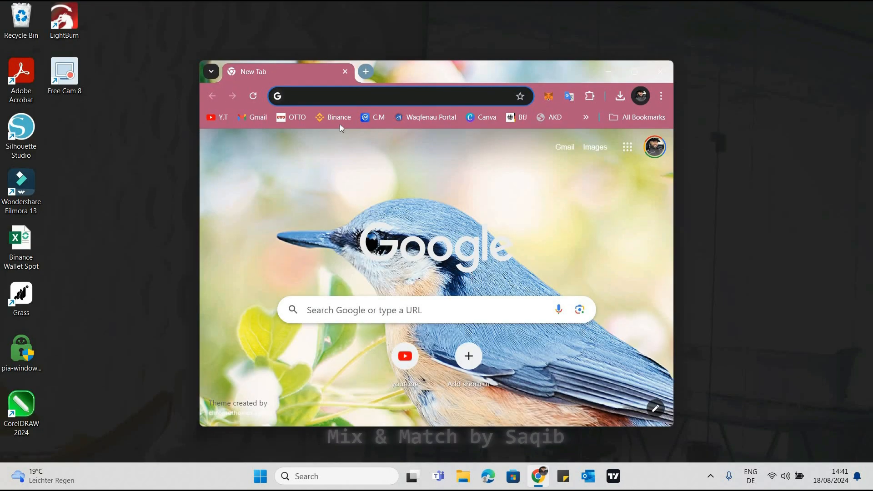
{"action": "key", "text": "super+Up"}
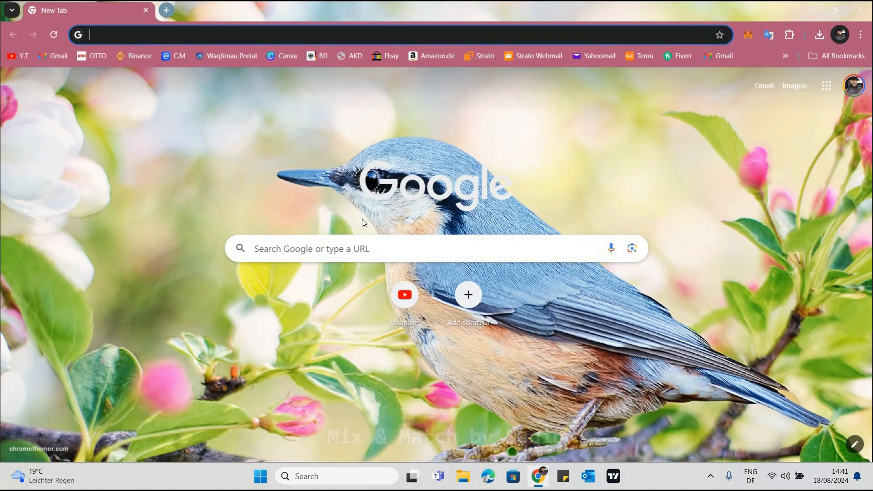
{"action": "left_click", "coordinate": [149, 34]}
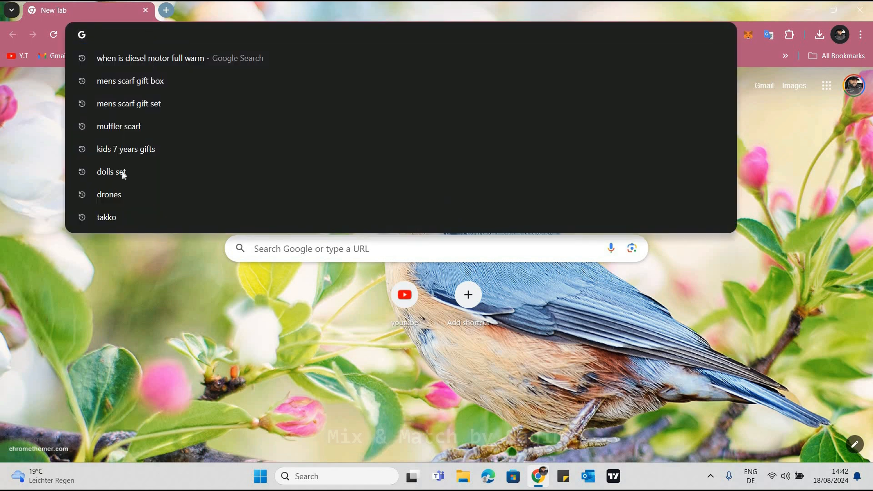
{"action": "left_click", "coordinate": [136, 35]}
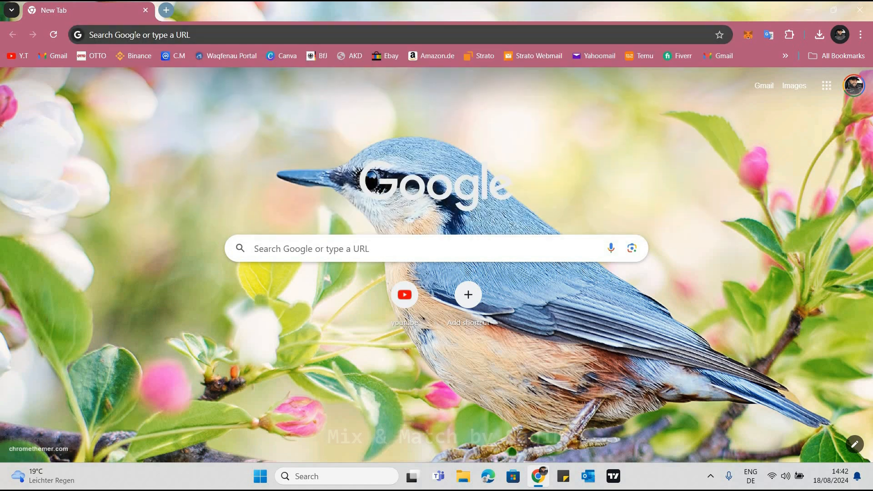
{"action": "left_click", "coordinate": [136, 35]}
{"action": "type", "text": "pakistan e v"}
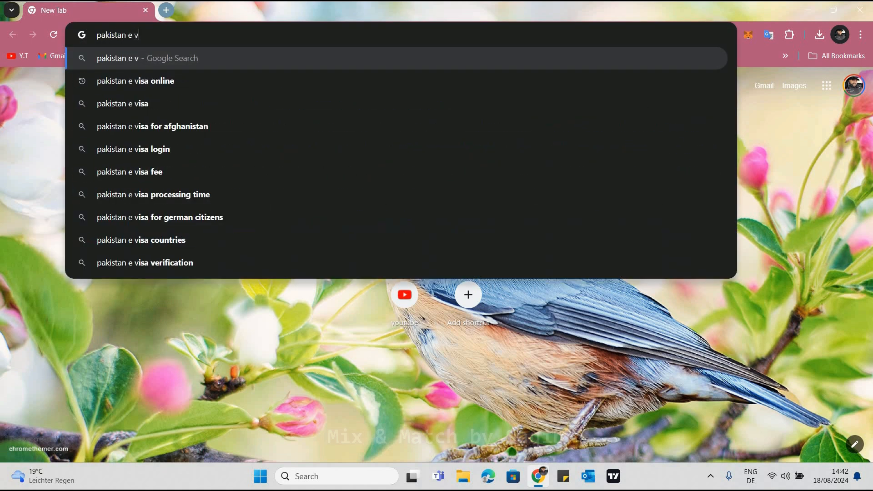
{"action": "type", "text": "isa apply opnline"}
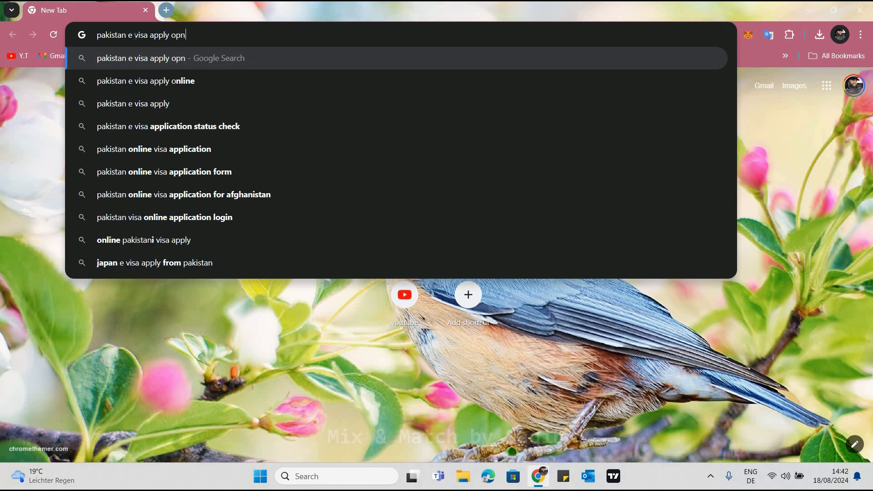
{"action": "key", "text": "Return"}
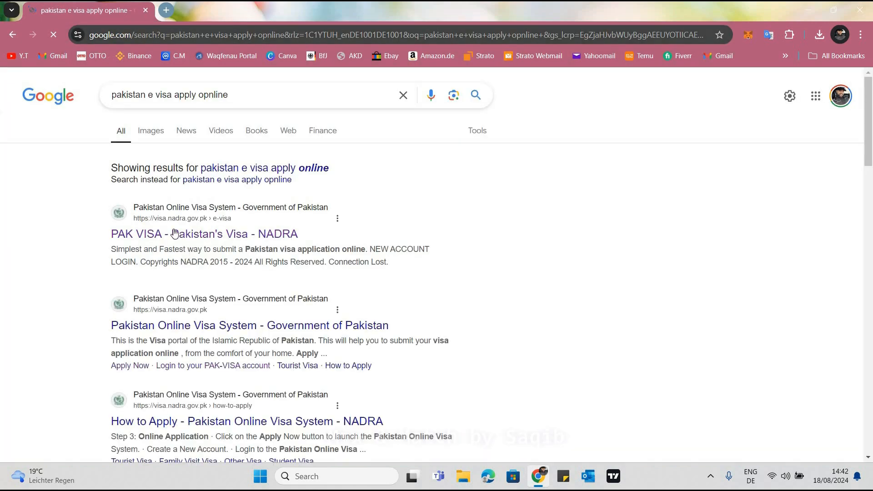
Open the "PAK VISA - Pakistan's Visa - NADRA" search result and highlight the site's web address
{"action": "left_click", "coordinate": [198, 240]}
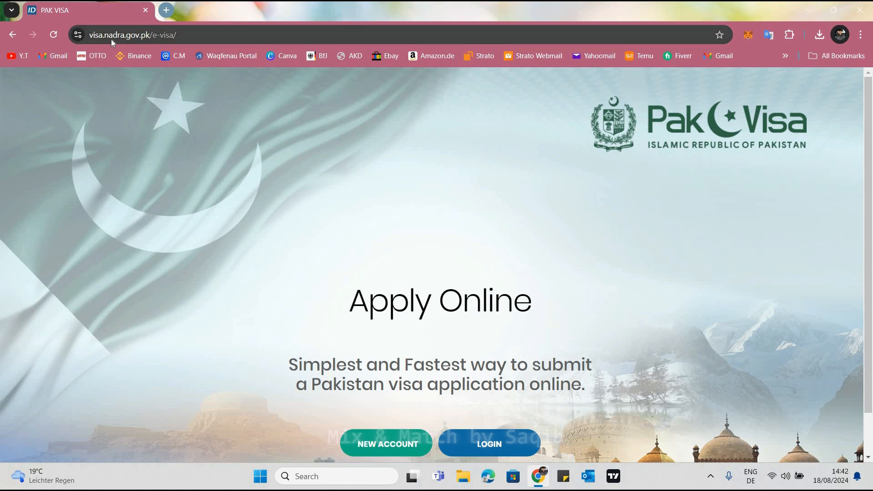
{"action": "left_click", "coordinate": [168, 37]}
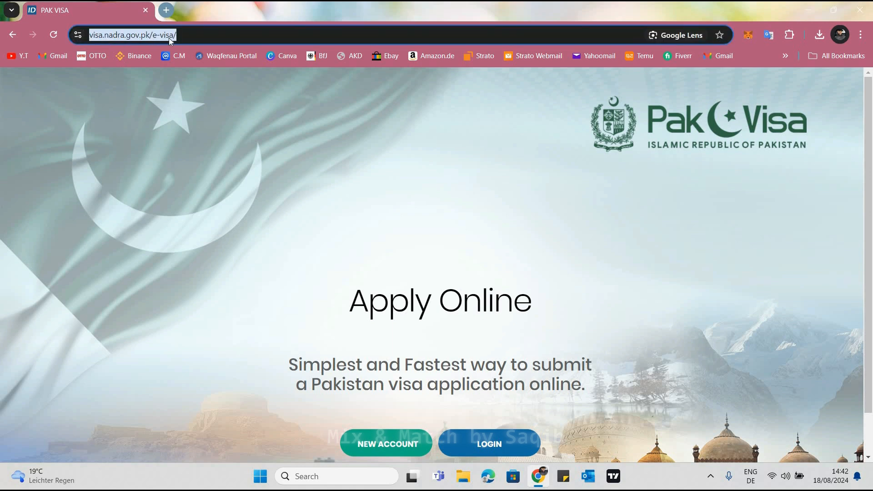
{"action": "left_click", "coordinate": [216, 37]}
{"action": "left_click_drag", "start_coordinate": [216, 38], "coordinate": [88, 37]}
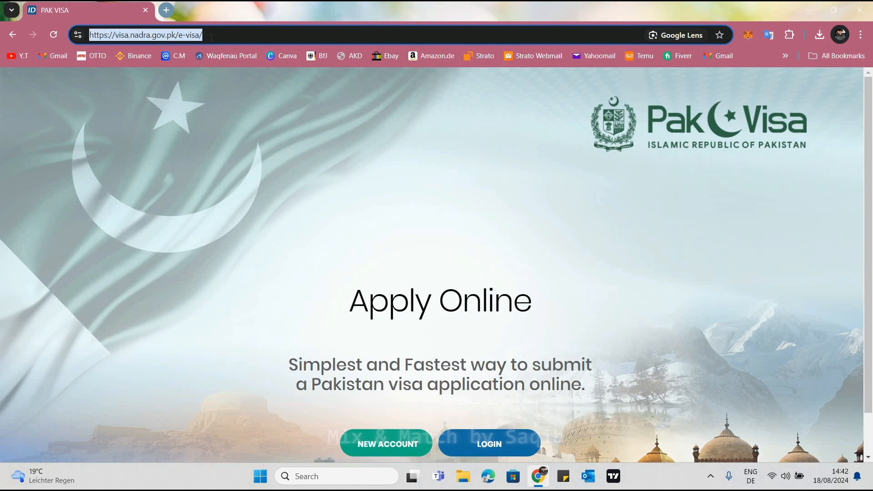
{"action": "left_click", "coordinate": [213, 34]}
{"action": "left_click_drag", "start_coordinate": [203, 35], "coordinate": [89, 35]}
{"action": "left_click", "coordinate": [405, 423]}
Open the new account registration form and look through its name, email, passport number and password fields
{"action": "scroll", "coordinate": [405, 422], "scroll_direction": "down", "scroll_amount": 1}
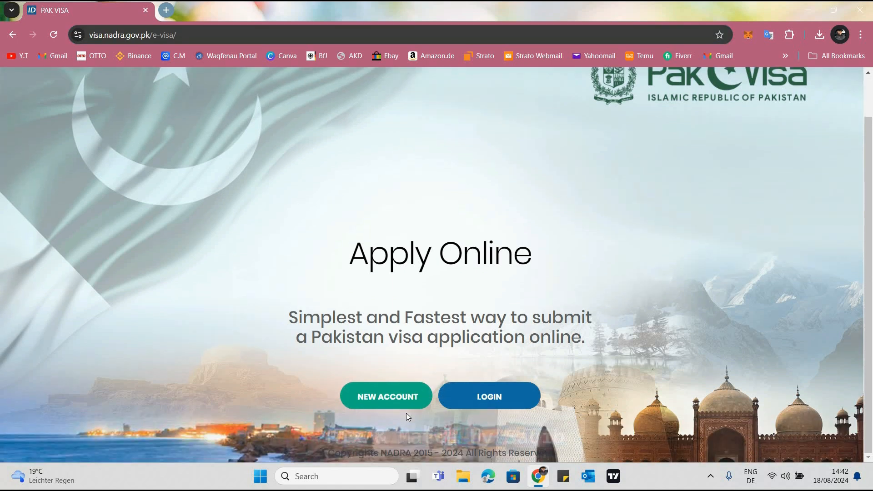
{"action": "left_click", "coordinate": [385, 403]}
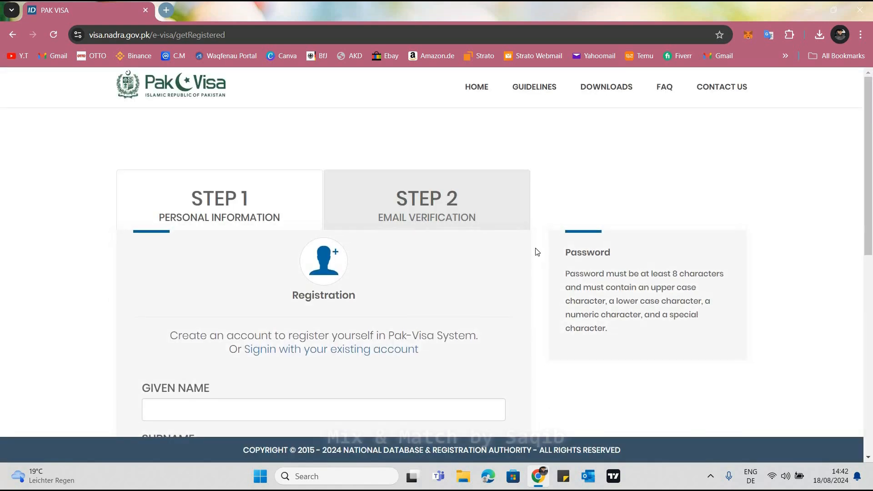
{"action": "scroll", "coordinate": [170, 228], "scroll_direction": "down", "scroll_amount": 4}
{"action": "scroll", "coordinate": [200, 183], "scroll_direction": "down", "scroll_amount": 1}
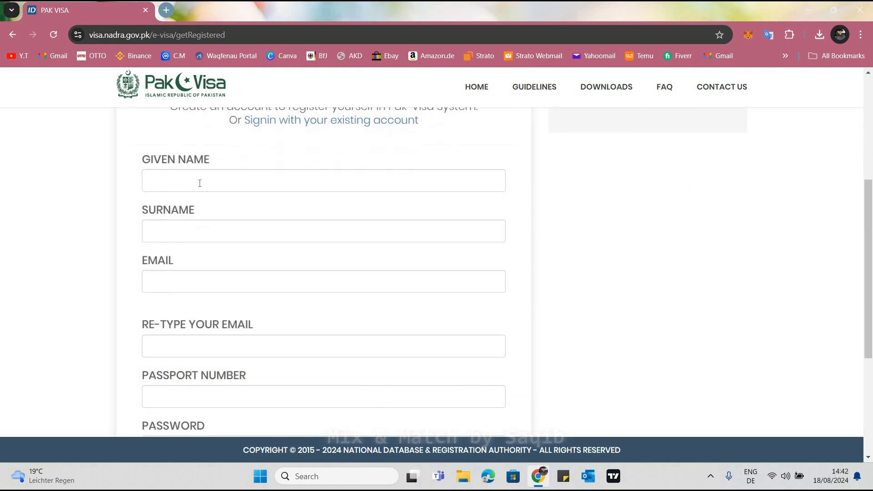
{"action": "left_click", "coordinate": [146, 234]}
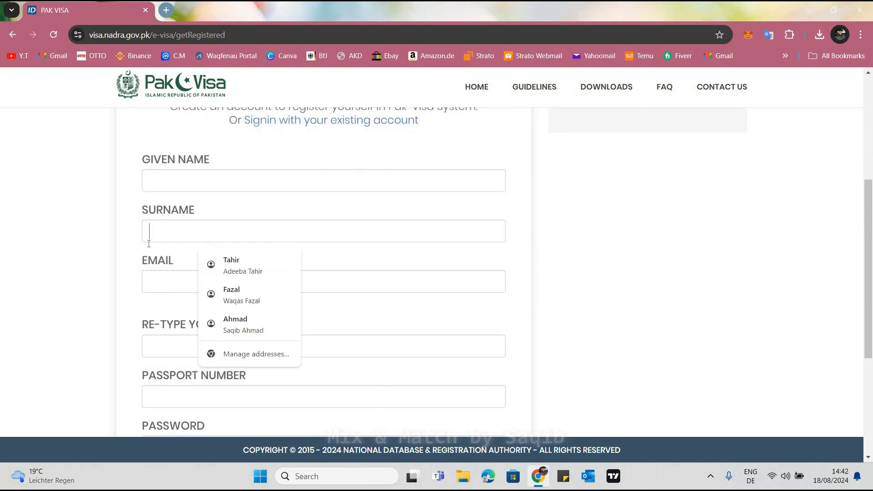
{"action": "key", "text": "Tab"}
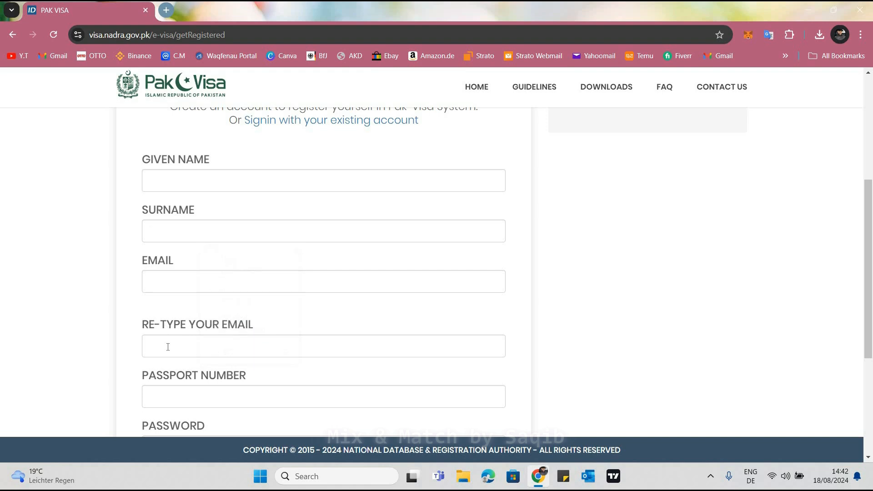
{"action": "key", "text": "Tab"}
{"action": "scroll", "coordinate": [165, 291], "scroll_direction": "down", "scroll_amount": 3}
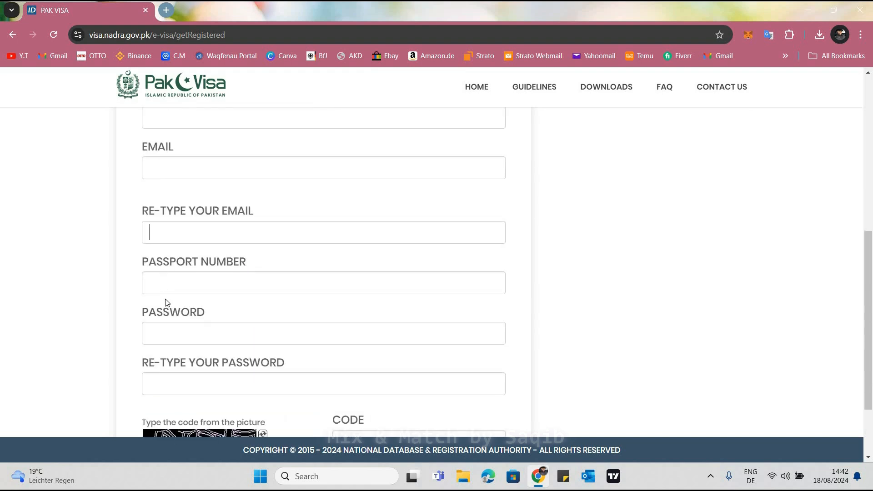
{"action": "key", "text": "Tab"}
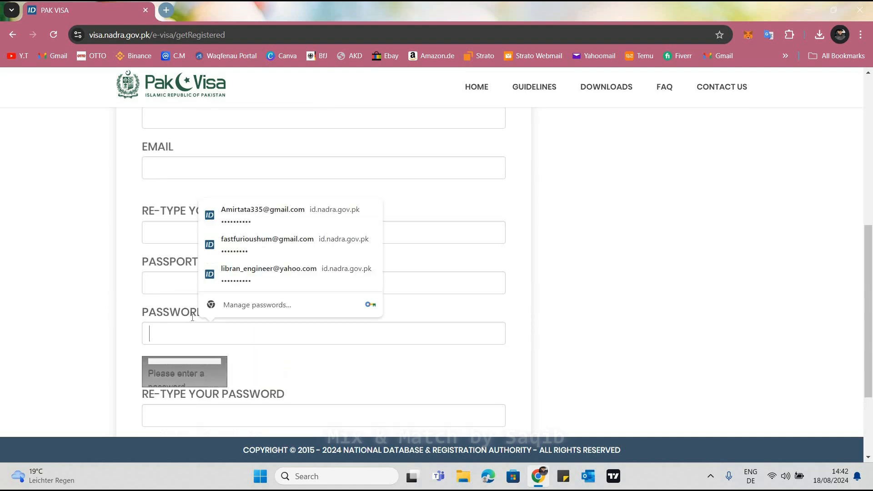
{"action": "scroll", "coordinate": [179, 348], "scroll_direction": "down", "scroll_amount": 3}
{"action": "key", "text": "Tab"}
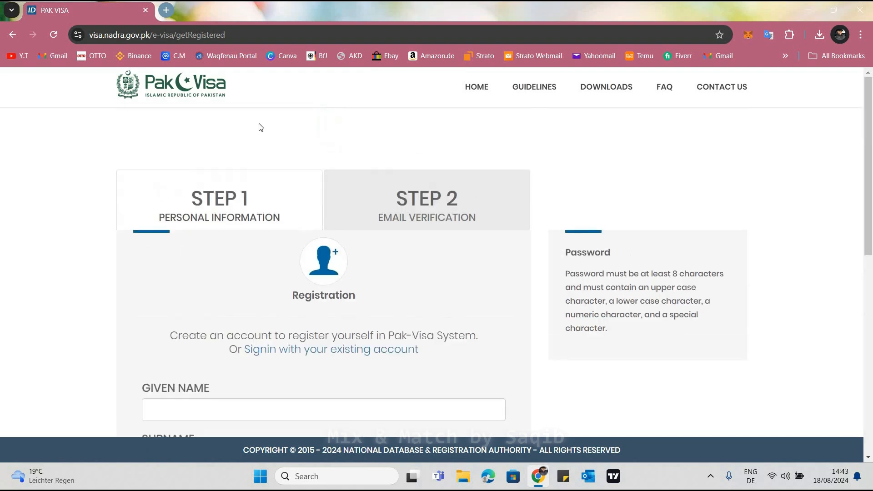
Return to the Apply Online page and open the PAK-VISA account login form
{"action": "left_click", "coordinate": [19, 42]}
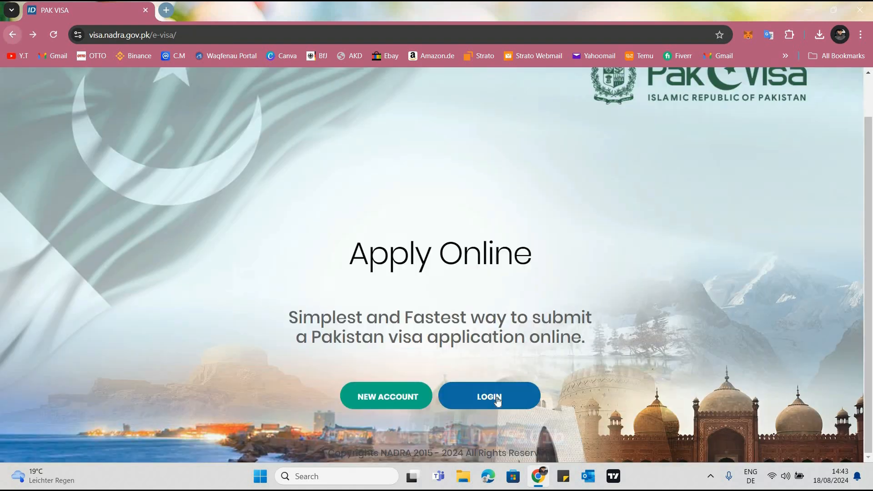
{"action": "left_click", "coordinate": [475, 395]}
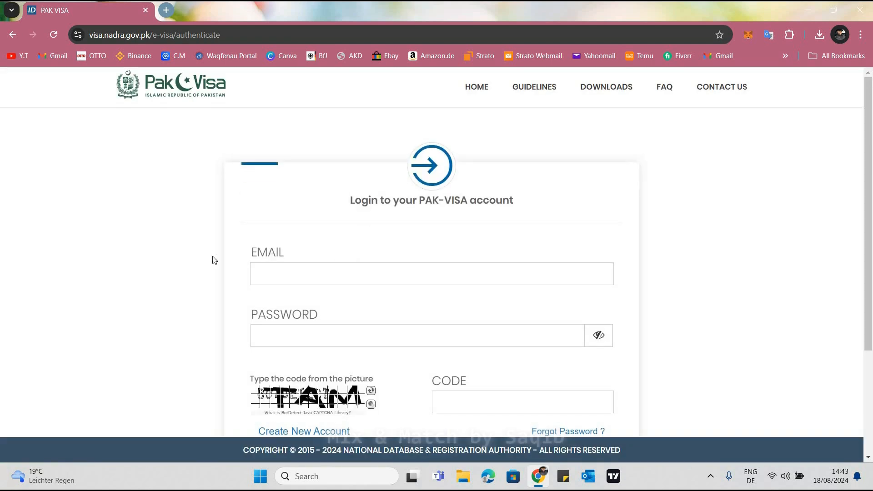
{"action": "scroll", "coordinate": [236, 269], "scroll_direction": "down", "scroll_amount": 2}
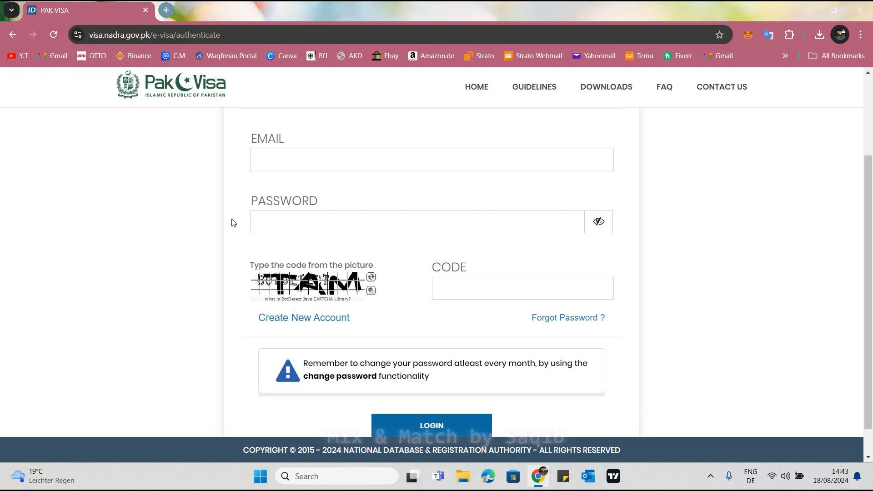
{"action": "scroll", "coordinate": [231, 222], "scroll_direction": "up", "scroll_amount": 1}
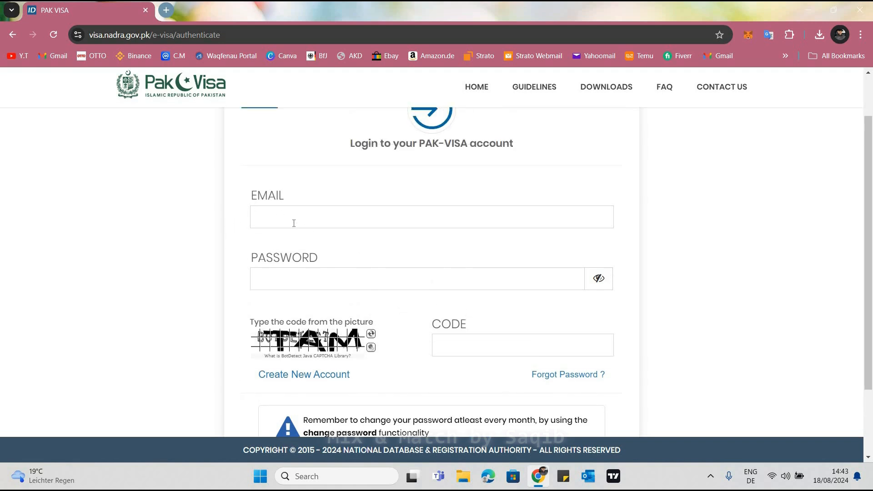
Fill in the account email from the saved logins and re-enter the account password manually
{"action": "left_click", "coordinate": [256, 216]}
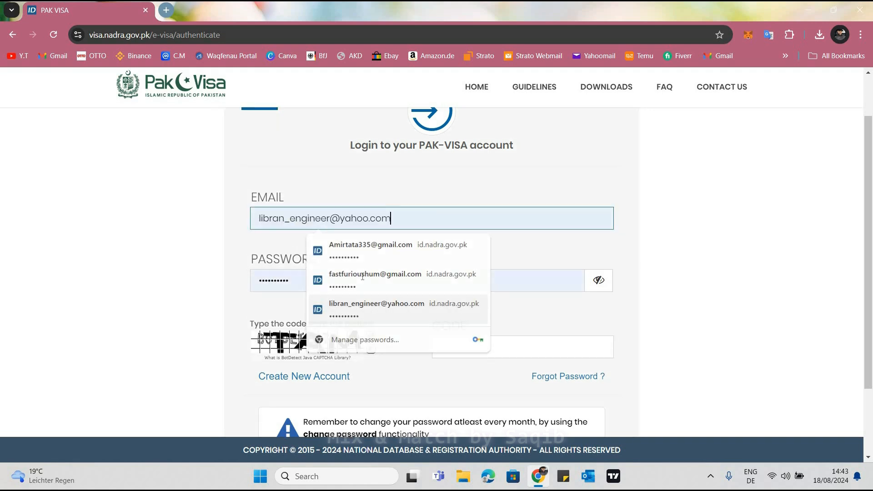
{"action": "left_click", "coordinate": [331, 314]}
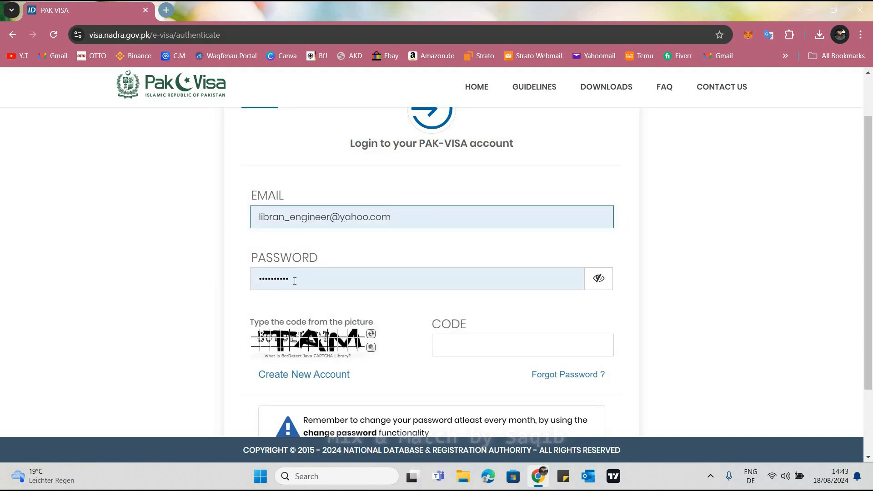
{"action": "double_click", "coordinate": [256, 291]}
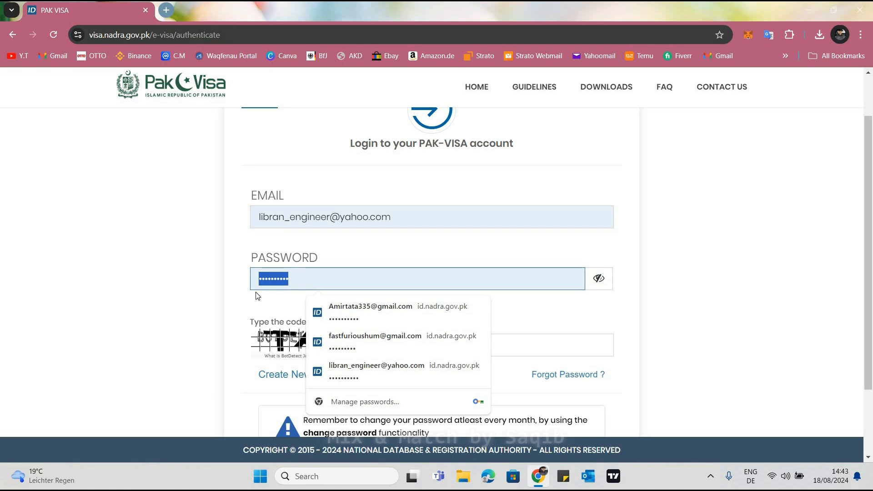
{"action": "key", "text": "BackSpace"}
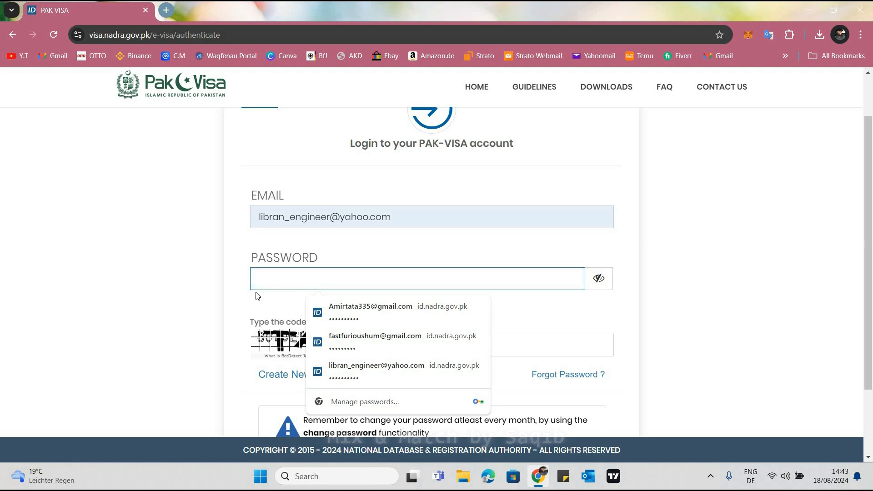
{"action": "type", "text": "•••••••••"}
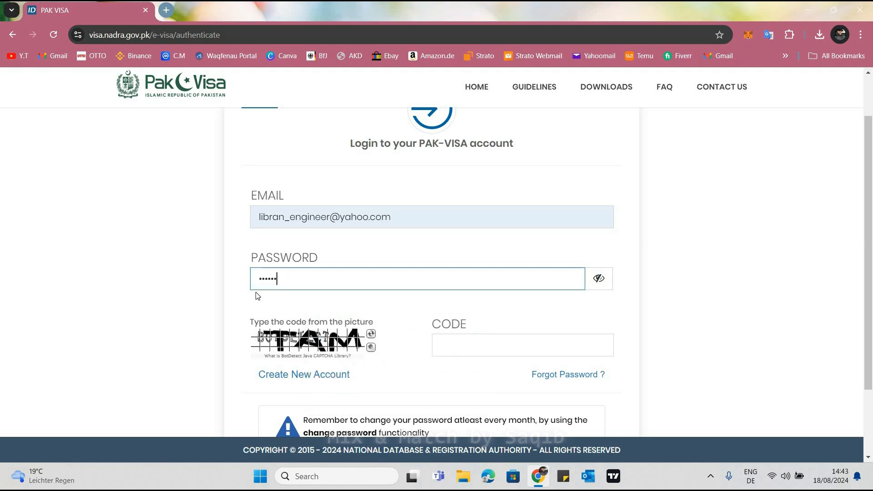
Enter the code shown in the picture and log in to the PAK-VISA account
{"action": "left_click", "coordinate": [466, 340]}
{"action": "type", "text": "TAM"}
{"action": "scroll", "coordinate": [433, 401], "scroll_direction": "down", "scroll_amount": 2}
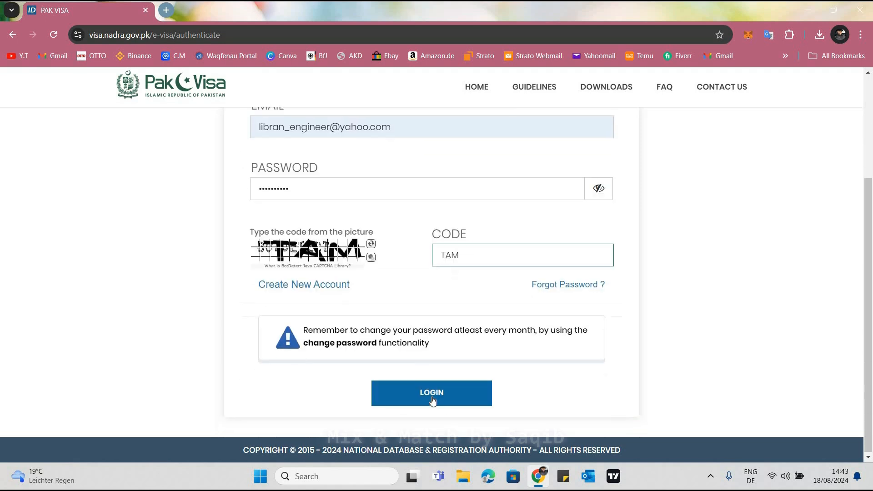
{"action": "left_click", "coordinate": [432, 398]}
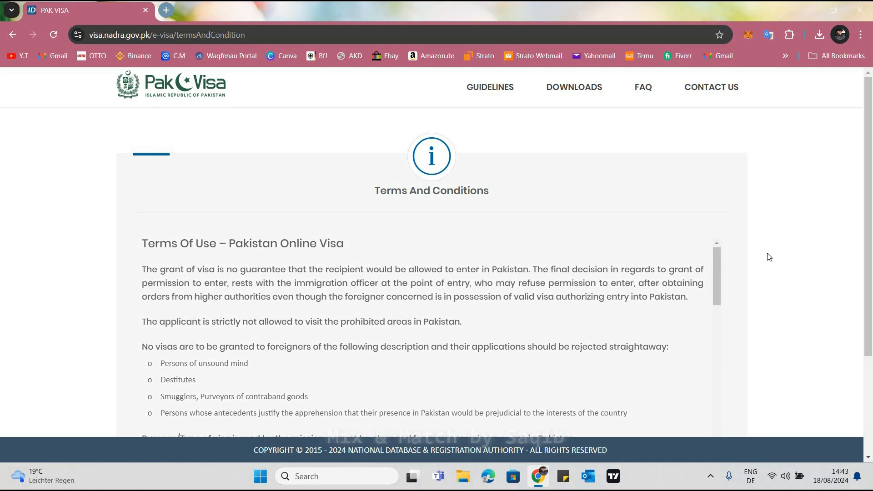
Read through the Pakistan Online Visa terms and conditions and accept them
{"action": "scroll", "coordinate": [768, 257], "scroll_direction": "down", "scroll_amount": 3}
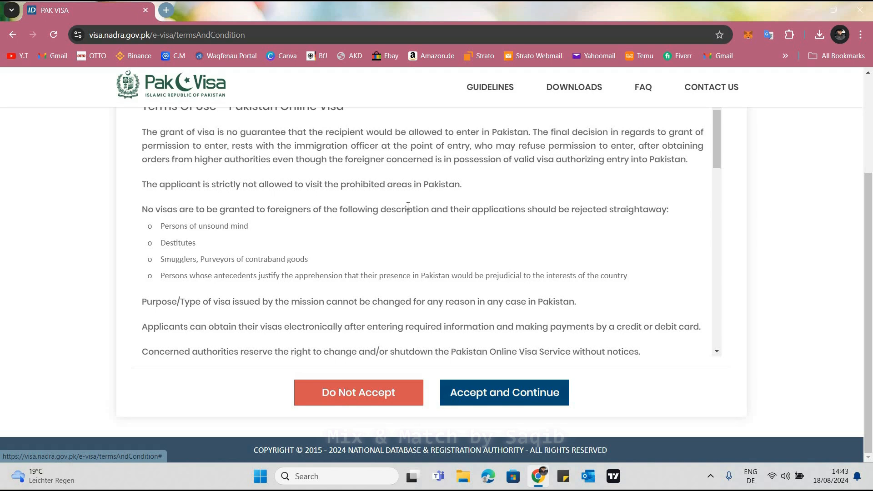
{"action": "scroll", "coordinate": [409, 214], "scroll_direction": "down", "scroll_amount": 10}
{"action": "scroll", "coordinate": [420, 239], "scroll_direction": "up", "scroll_amount": 10}
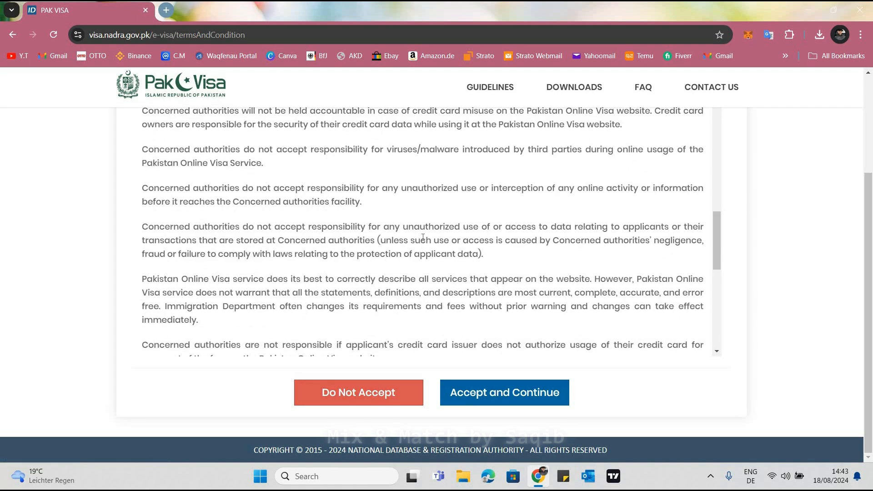
{"action": "scroll", "coordinate": [477, 346], "scroll_direction": "down", "scroll_amount": 10}
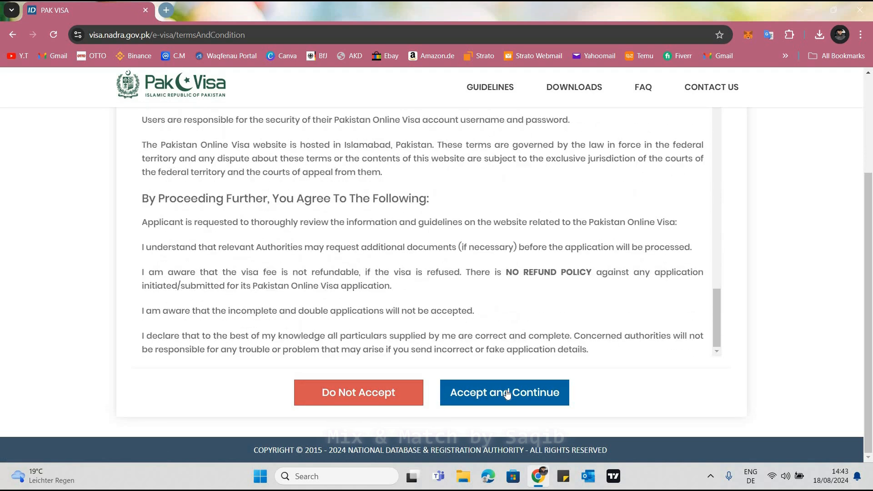
{"action": "left_click", "coordinate": [507, 393]}
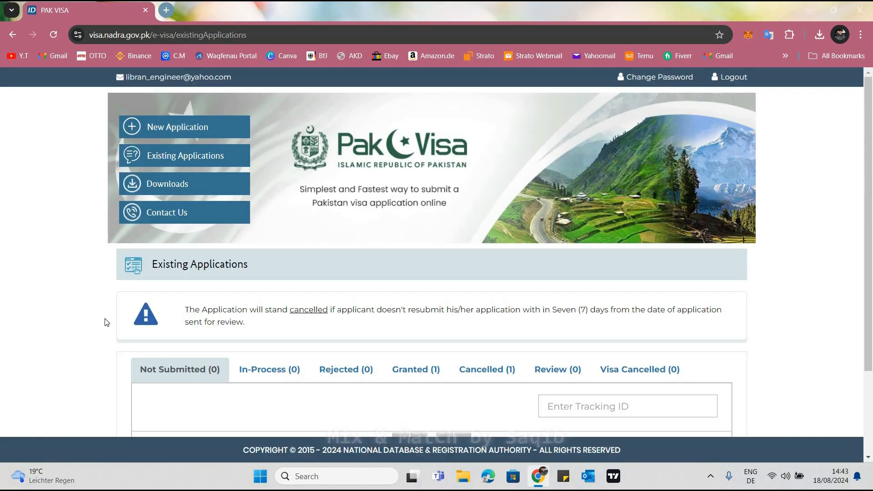
Display the granted applications in the Existing Applications list
{"action": "scroll", "coordinate": [229, 224], "scroll_direction": "down", "scroll_amount": 3}
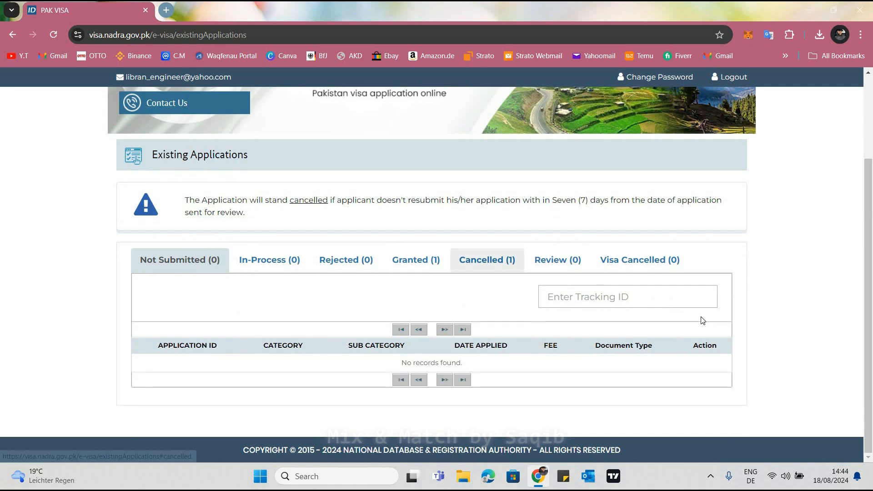
{"action": "left_click", "coordinate": [416, 263]}
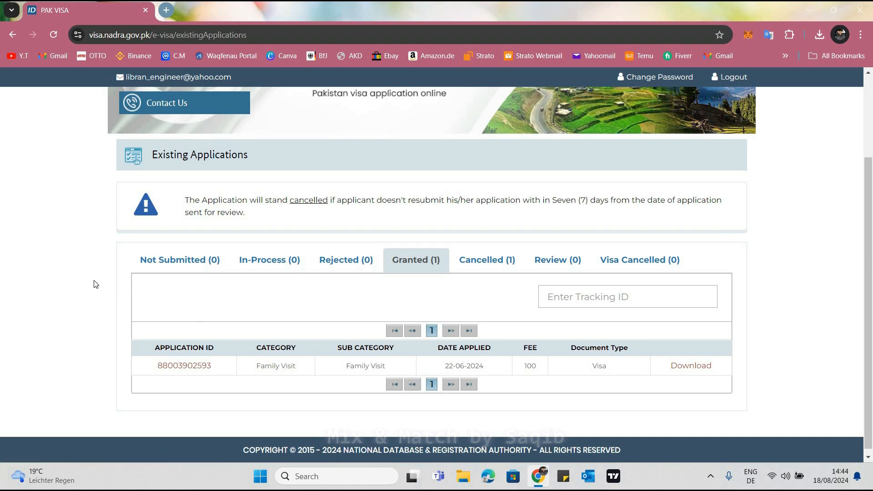
Start a new application and choose Pak Visa as the document to apply for
{"action": "scroll", "coordinate": [110, 140], "scroll_direction": "up", "scroll_amount": 2}
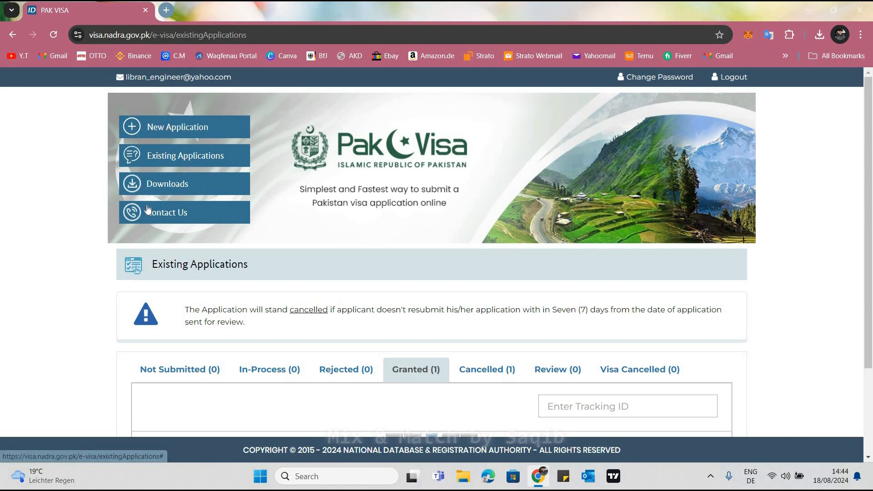
{"action": "left_click", "coordinate": [177, 132]}
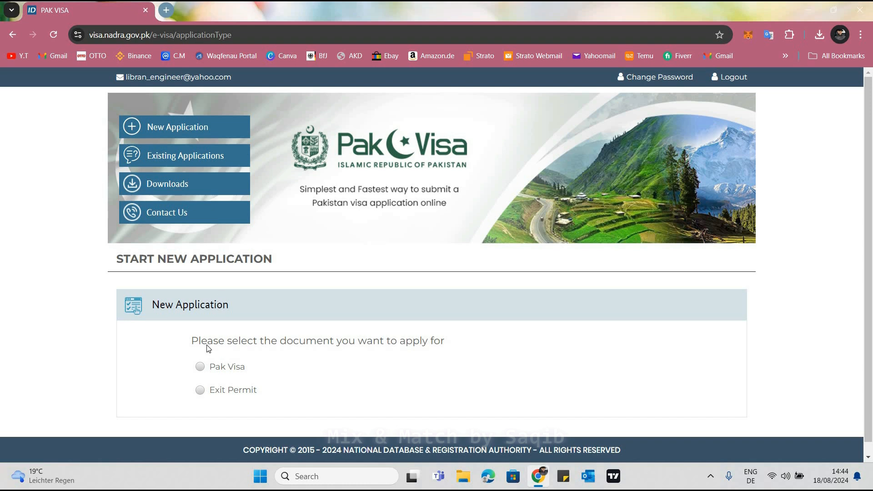
{"action": "scroll", "coordinate": [208, 346], "scroll_direction": "down", "scroll_amount": 1}
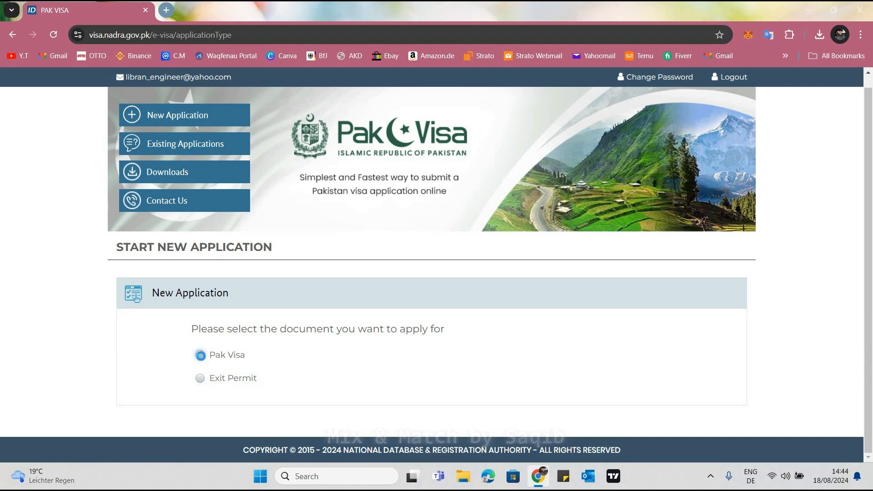
{"action": "left_click", "coordinate": [201, 356]}
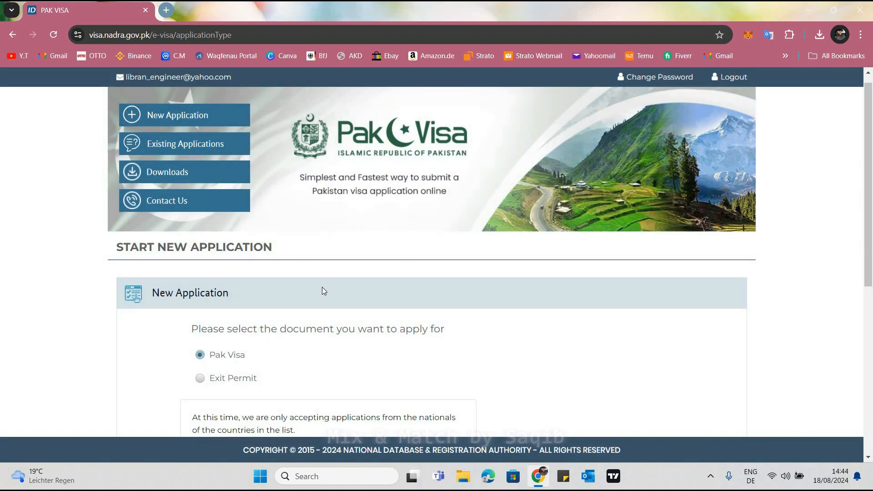
Examine the list of accepted nationalities and read the notice about applicants whose country is not listed
{"action": "scroll", "coordinate": [323, 287], "scroll_direction": "down", "scroll_amount": 2}
{"action": "scroll", "coordinate": [322, 284], "scroll_direction": "down", "scroll_amount": 3}
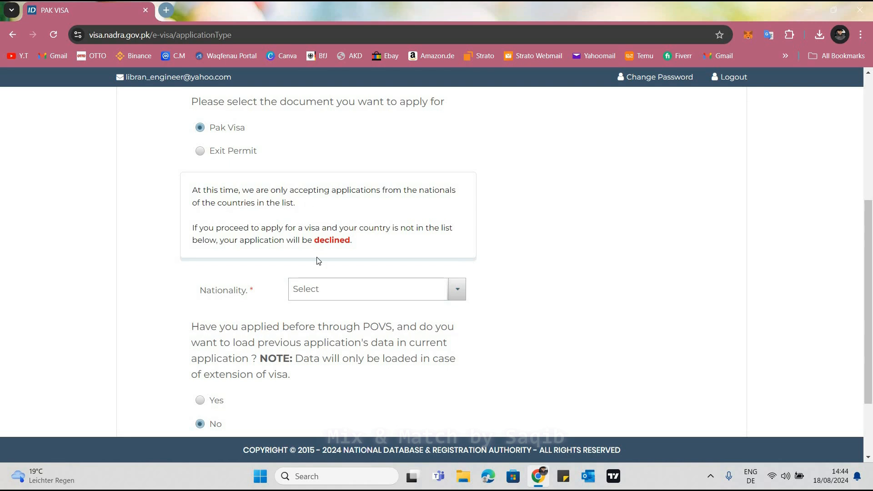
{"action": "left_click", "coordinate": [327, 290]}
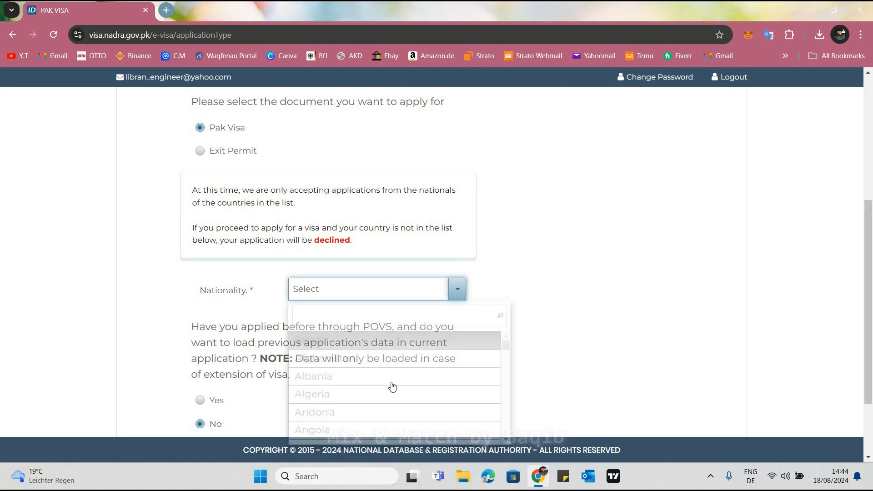
{"action": "scroll", "coordinate": [391, 388], "scroll_direction": "down", "scroll_amount": 5}
{"action": "scroll", "coordinate": [390, 387], "scroll_direction": "down", "scroll_amount": 20}
{"action": "scroll", "coordinate": [391, 386], "scroll_direction": "up", "scroll_amount": 20}
{"action": "scroll", "coordinate": [394, 339], "scroll_direction": "up", "scroll_amount": 5}
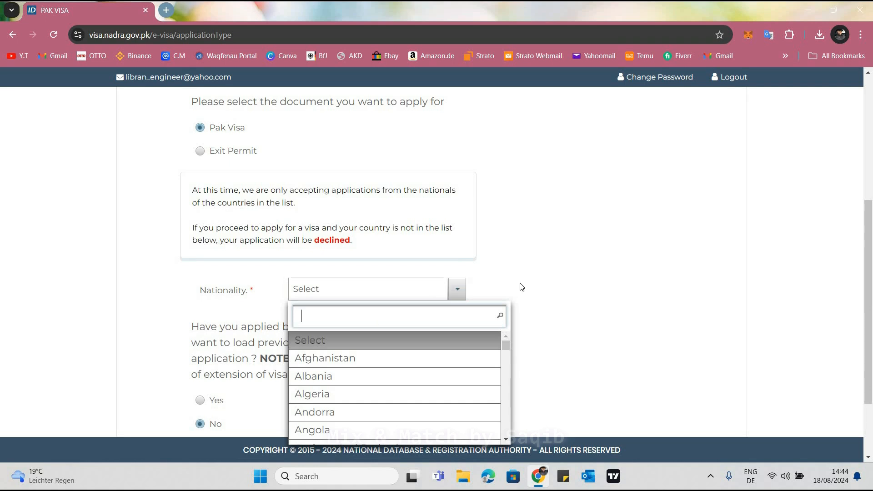
{"action": "left_click", "coordinate": [344, 297]}
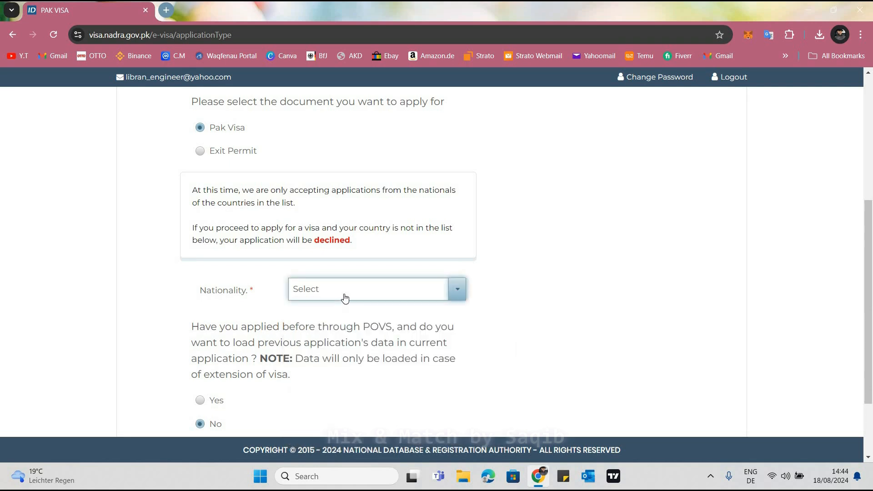
{"action": "left_click", "coordinate": [182, 229]}
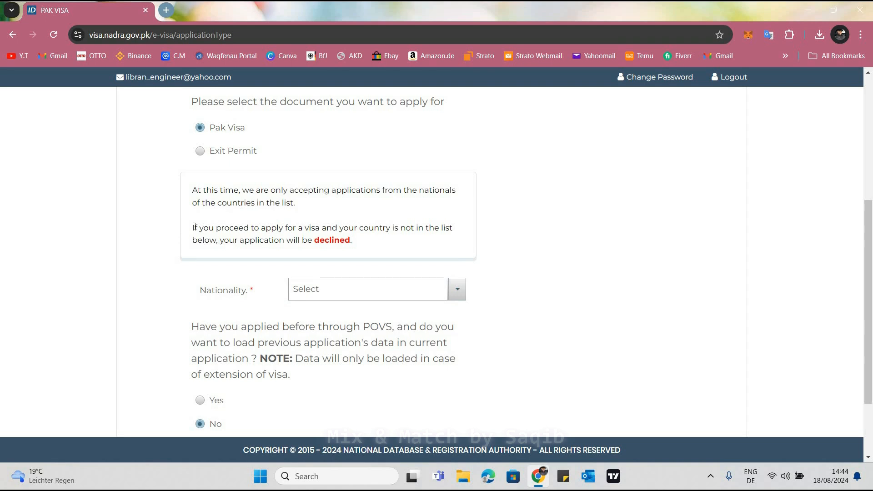
{"action": "left_click_drag", "start_coordinate": [192, 228], "coordinate": [353, 240]}
{"action": "left_click", "coordinate": [357, 250]}
{"action": "left_click_drag", "start_coordinate": [213, 237], "coordinate": [249, 274]}
{"action": "left_click", "coordinate": [346, 291]}
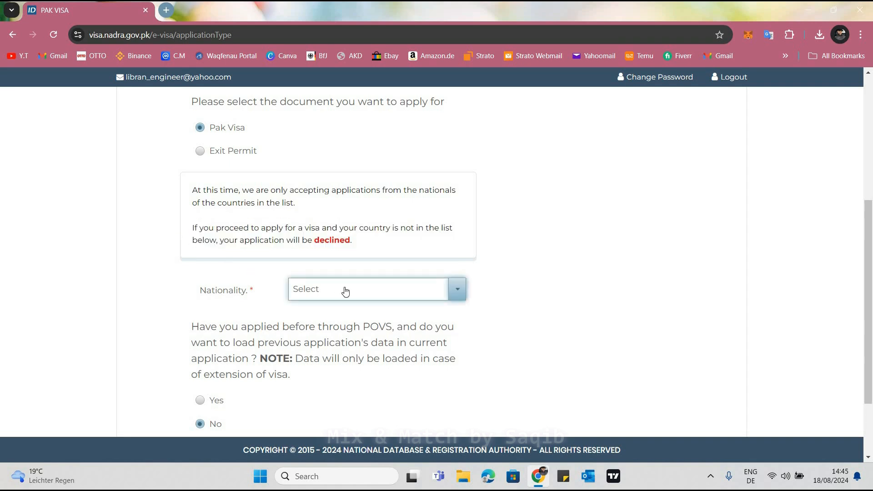
Set the nationality to Germany and start the application without loading previous application data
{"action": "scroll", "coordinate": [357, 243], "scroll_direction": "down", "scroll_amount": 1}
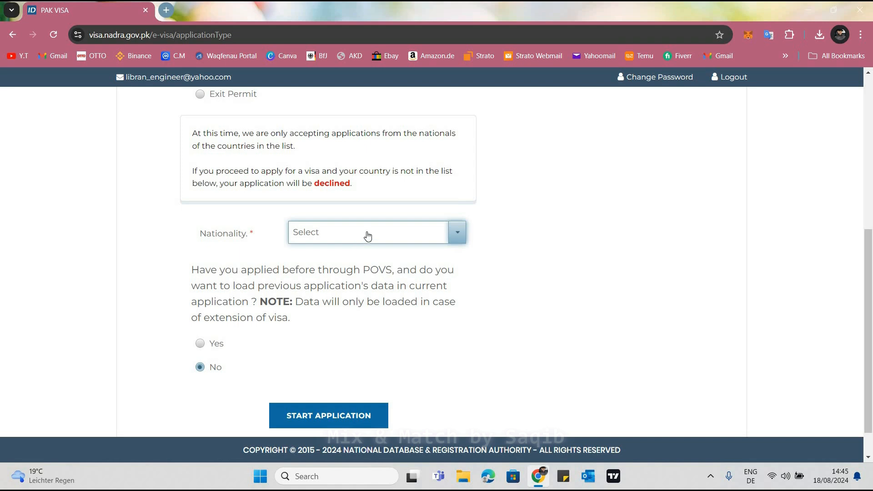
{"action": "left_click", "coordinate": [326, 234]}
{"action": "type", "text": "german"}
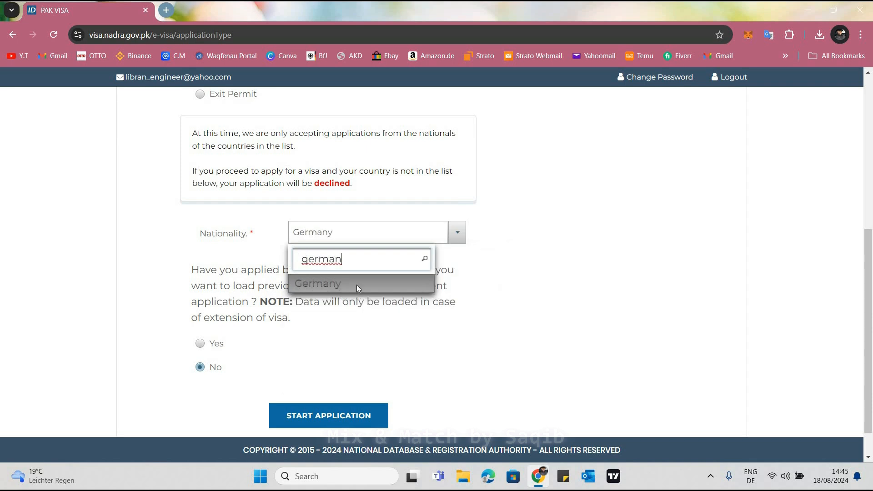
{"action": "left_click", "coordinate": [340, 289]}
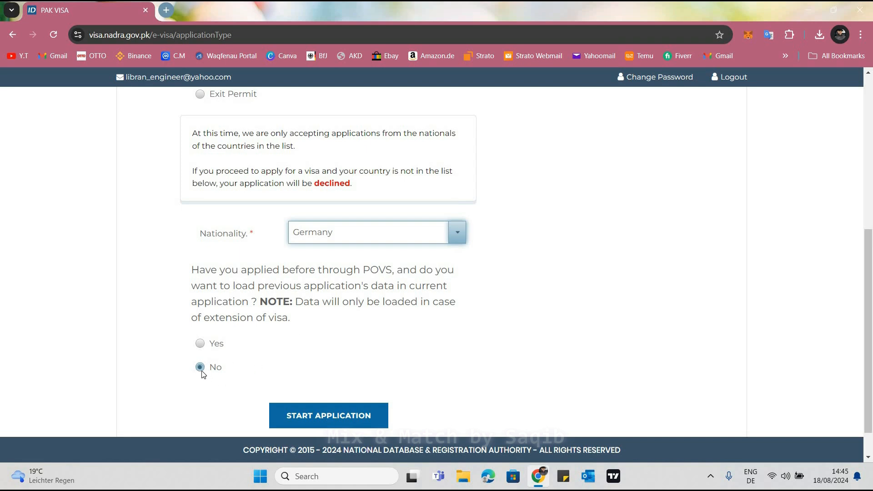
{"action": "left_click", "coordinate": [343, 422]}
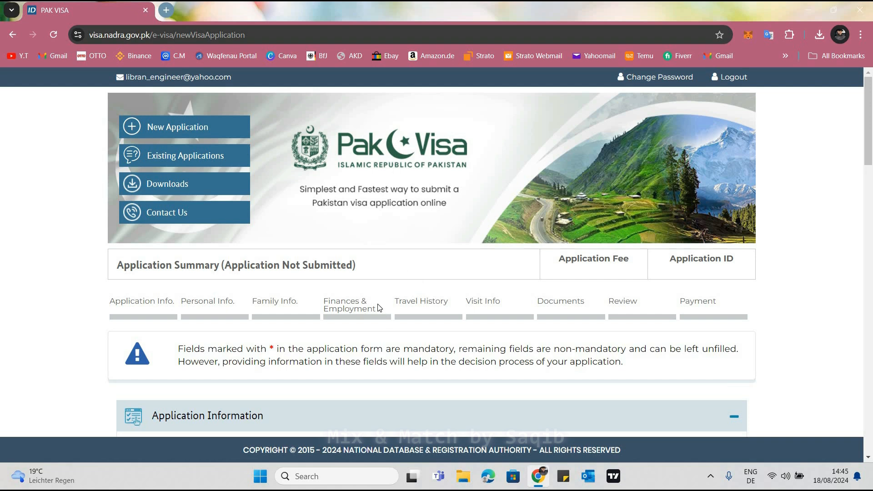
Look over the visa application form and its sequence of sections from Application Info. to Payment
{"action": "scroll", "coordinate": [359, 244], "scroll_direction": "down", "scroll_amount": 2}
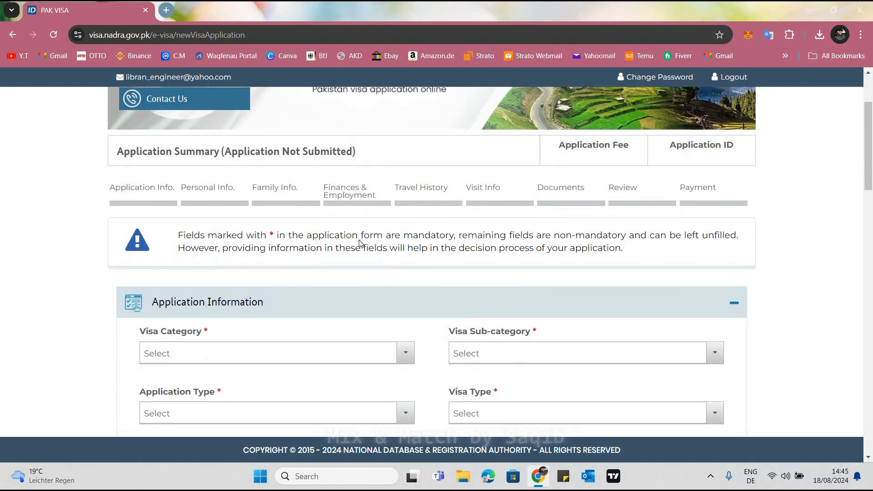
{"action": "scroll", "coordinate": [359, 244], "scroll_direction": "down", "scroll_amount": 15}
{"action": "scroll", "coordinate": [359, 243], "scroll_direction": "up", "scroll_amount": 3}
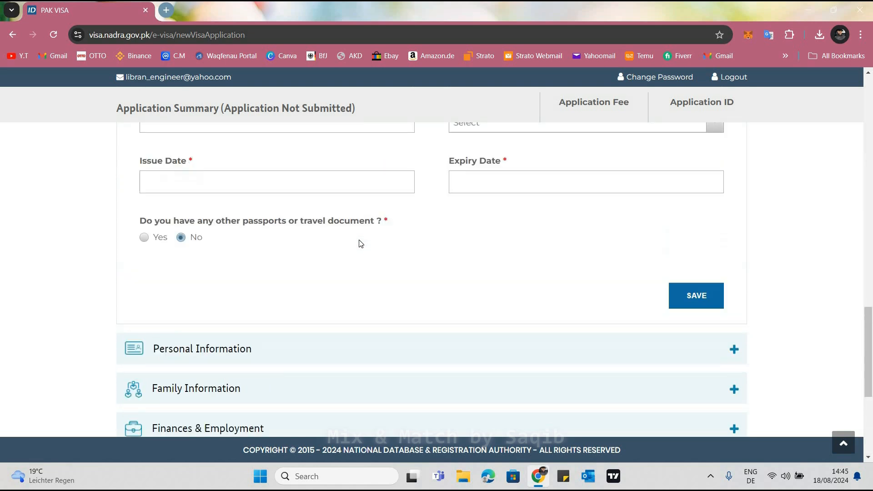
{"action": "scroll", "coordinate": [360, 244], "scroll_direction": "up", "scroll_amount": 15}
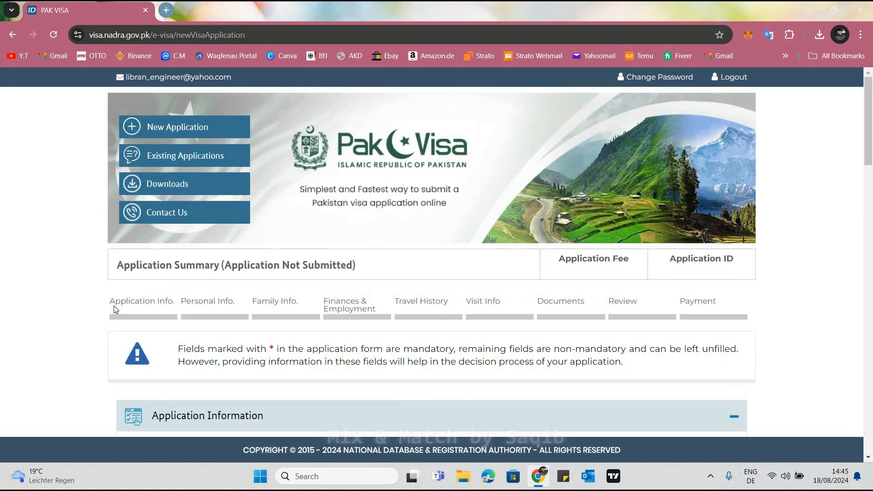
{"action": "left_click_drag", "start_coordinate": [110, 302], "coordinate": [753, 311]}
{"action": "left_click", "coordinate": [753, 311]}
{"action": "scroll", "coordinate": [772, 314], "scroll_direction": "down", "scroll_amount": 4}
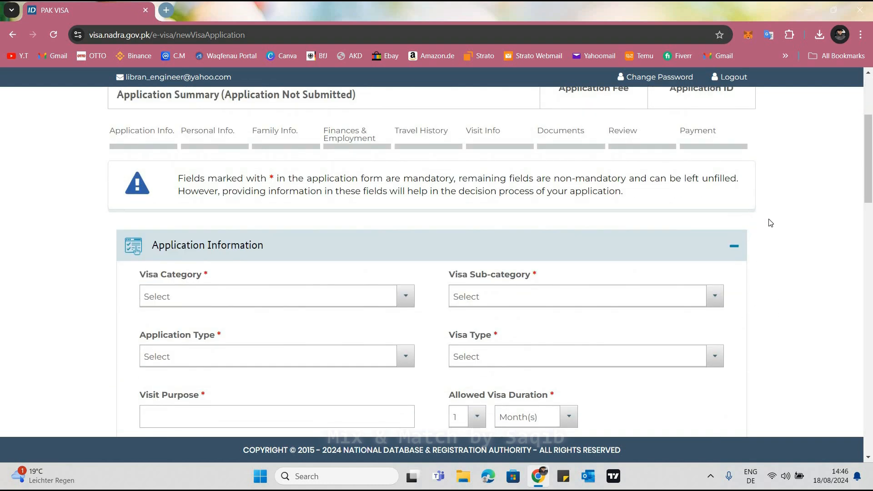
{"action": "scroll", "coordinate": [771, 223], "scroll_direction": "down", "scroll_amount": 5}
{"action": "scroll", "coordinate": [201, 256], "scroll_direction": "up", "scroll_amount": 4}
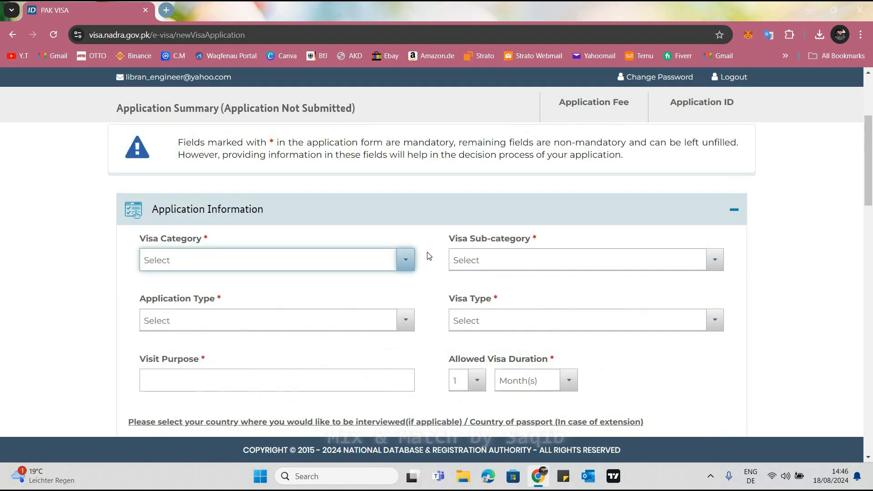
Try the Visa Prior To Arrival category and examine its visa type and allowed visa duration
{"action": "left_click", "coordinate": [346, 264]}
{"action": "left_click", "coordinate": [346, 263]}
{"action": "left_click", "coordinate": [145, 263]}
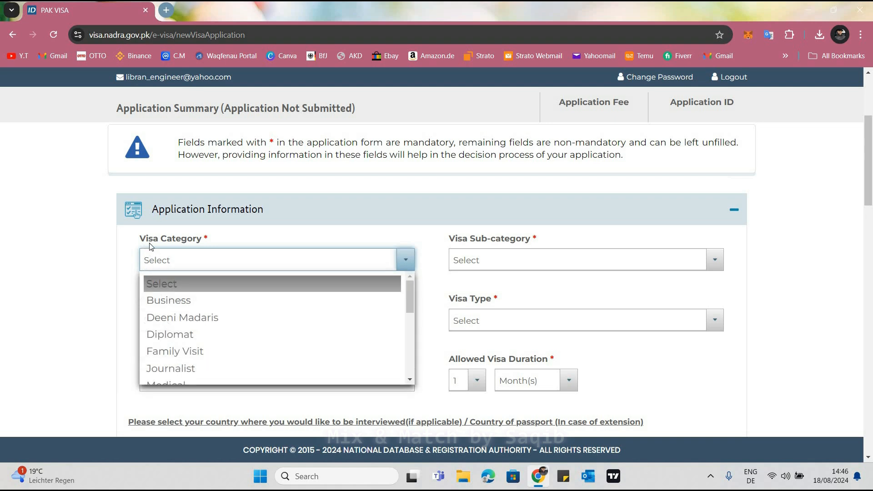
{"action": "scroll", "coordinate": [316, 335], "scroll_direction": "down", "scroll_amount": 5}
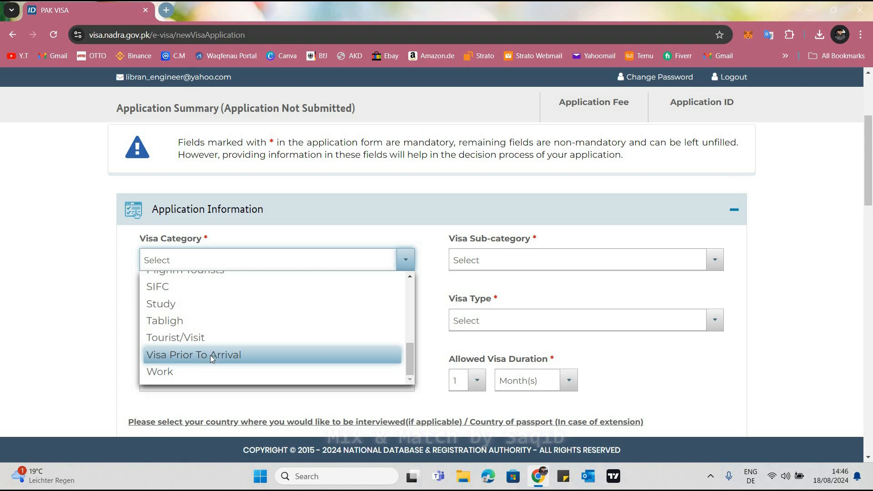
{"action": "left_click", "coordinate": [210, 356]}
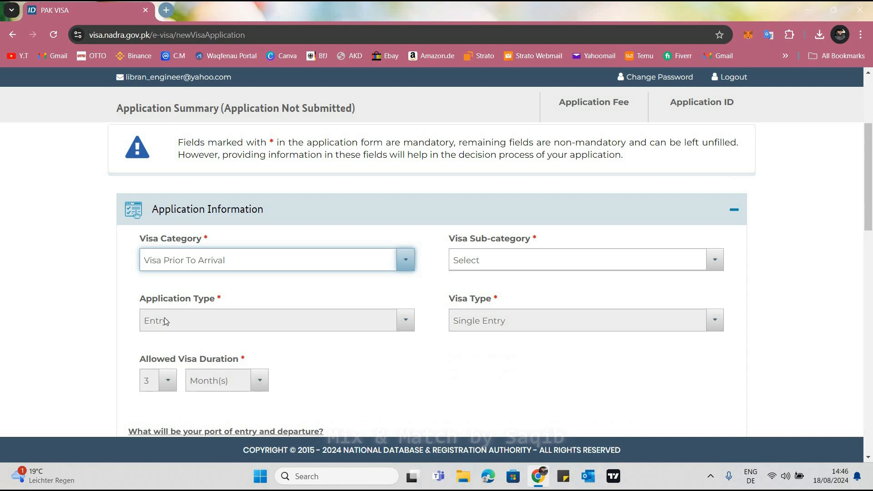
{"action": "double_click", "coordinate": [532, 316]}
{"action": "left_click", "coordinate": [203, 380]}
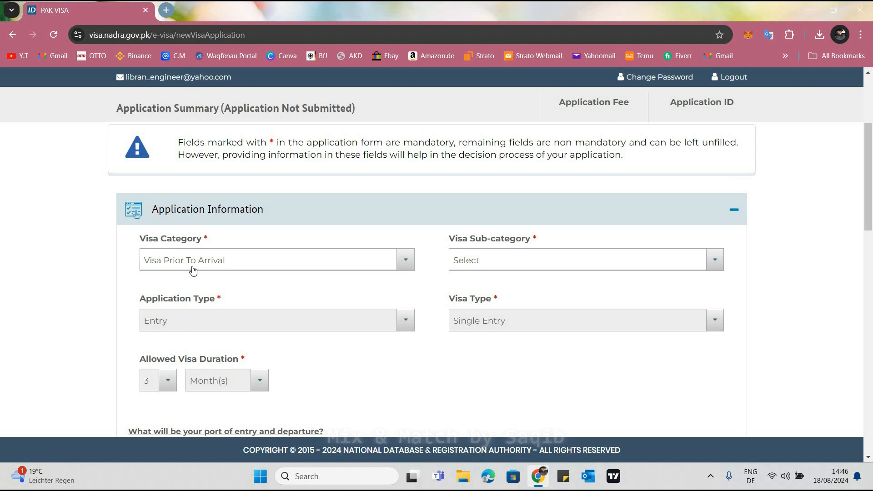
{"action": "left_click_drag", "start_coordinate": [144, 383], "coordinate": [250, 390]}
Set both the visa category and the visa sub-category to Family Visit
{"action": "left_click", "coordinate": [264, 264]}
{"action": "scroll", "coordinate": [200, 299], "scroll_direction": "up", "scroll_amount": 3}
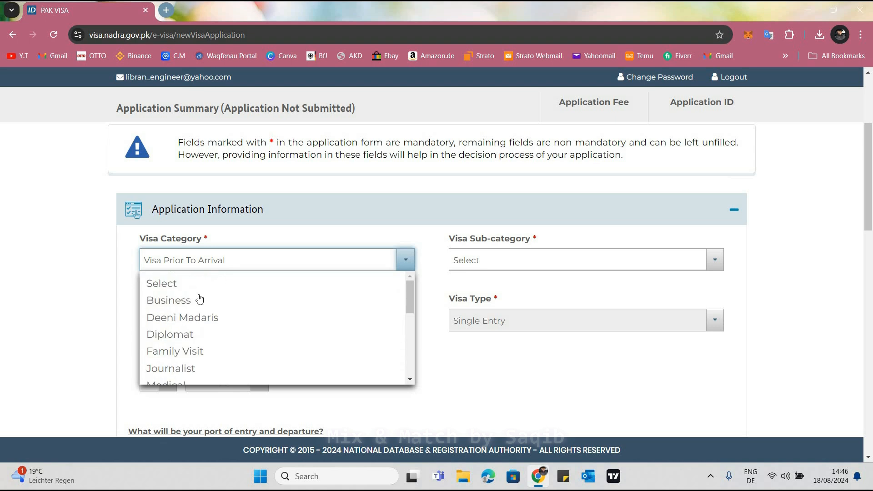
{"action": "left_click", "coordinate": [180, 356]}
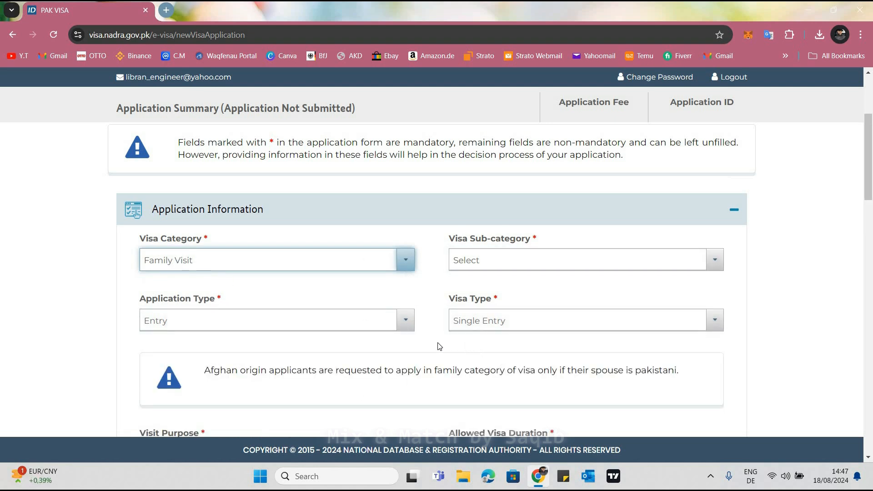
{"action": "left_click", "coordinate": [509, 261]}
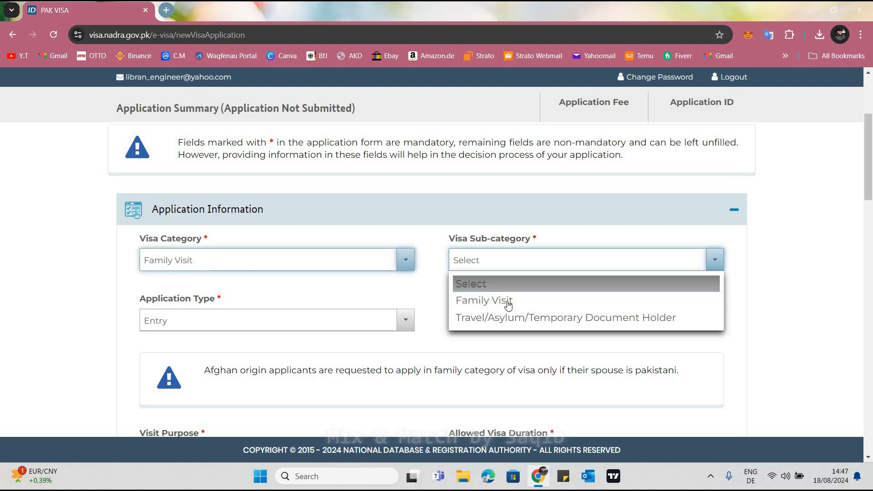
{"action": "left_click", "coordinate": [481, 305]}
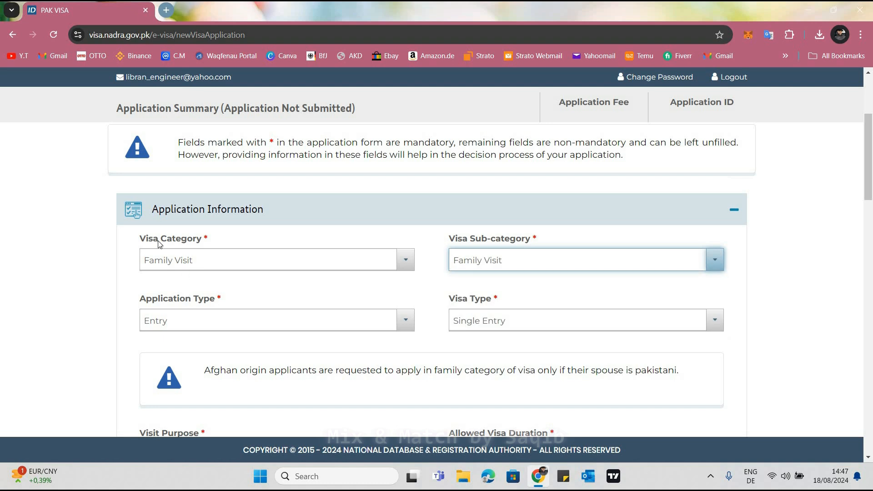
Choose Entry as the application type and set the visa type to Multiple Entry - More Than 1 Year
{"action": "scroll", "coordinate": [189, 267], "scroll_direction": "down", "scroll_amount": 1}
{"action": "left_click", "coordinate": [260, 267]}
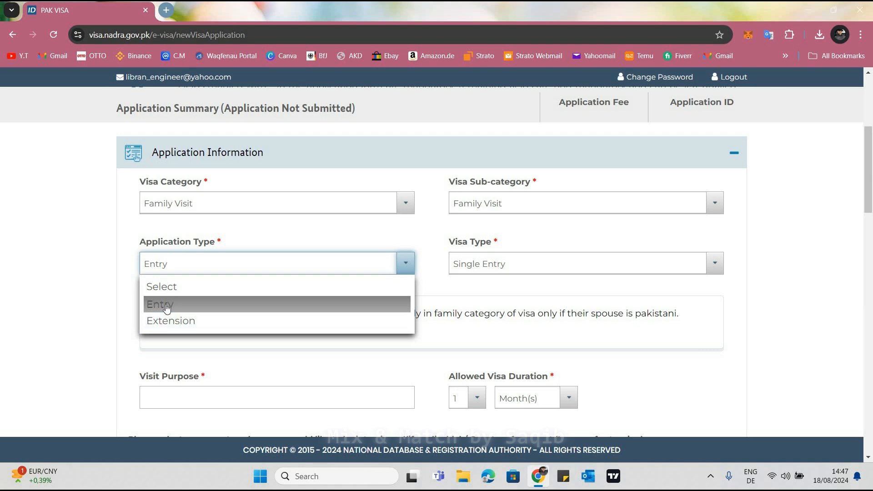
{"action": "left_click", "coordinate": [167, 307]}
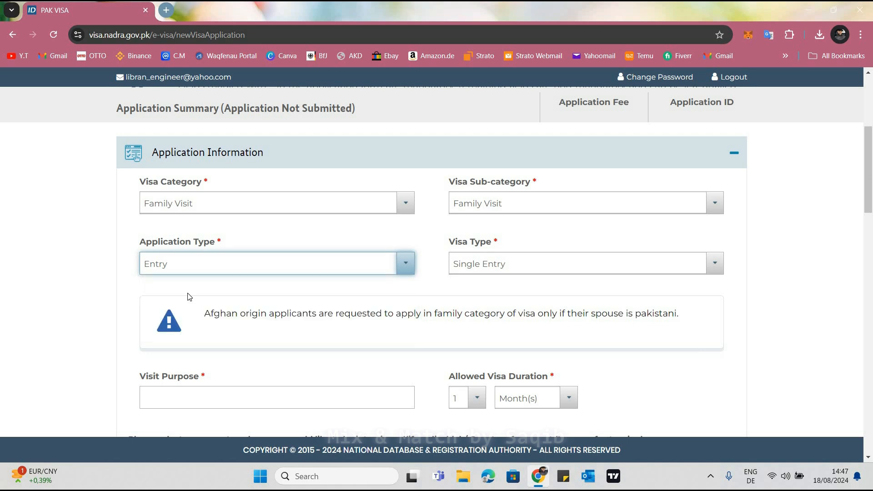
{"action": "left_click", "coordinate": [446, 205]}
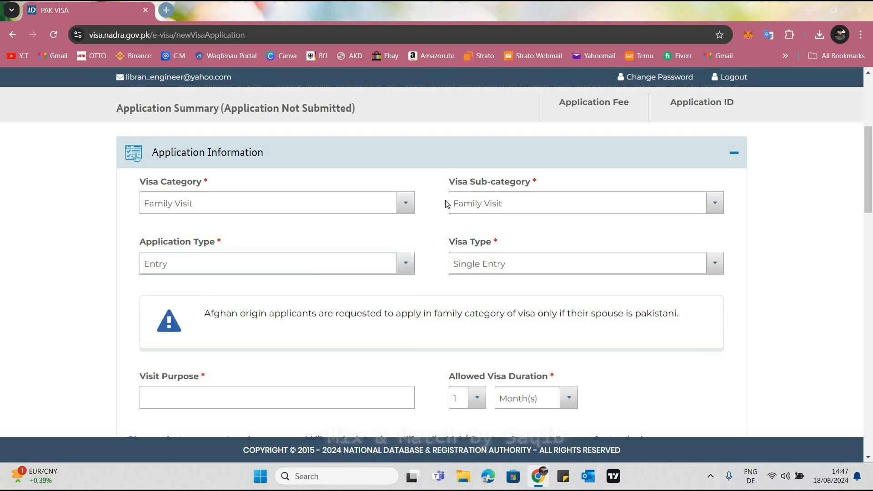
{"action": "scroll", "coordinate": [455, 210], "scroll_direction": "down", "scroll_amount": 2}
{"action": "scroll", "coordinate": [522, 211], "scroll_direction": "up", "scroll_amount": 1}
{"action": "left_click", "coordinate": [525, 211]}
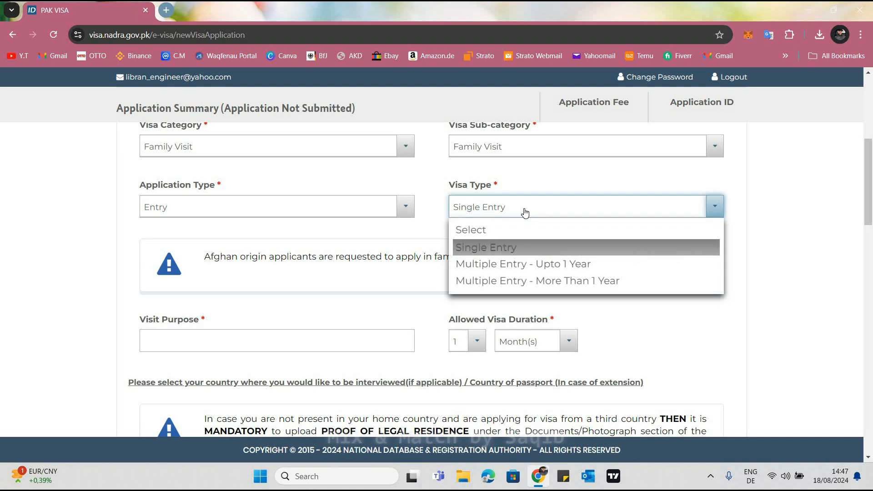
{"action": "left_click", "coordinate": [550, 283]}
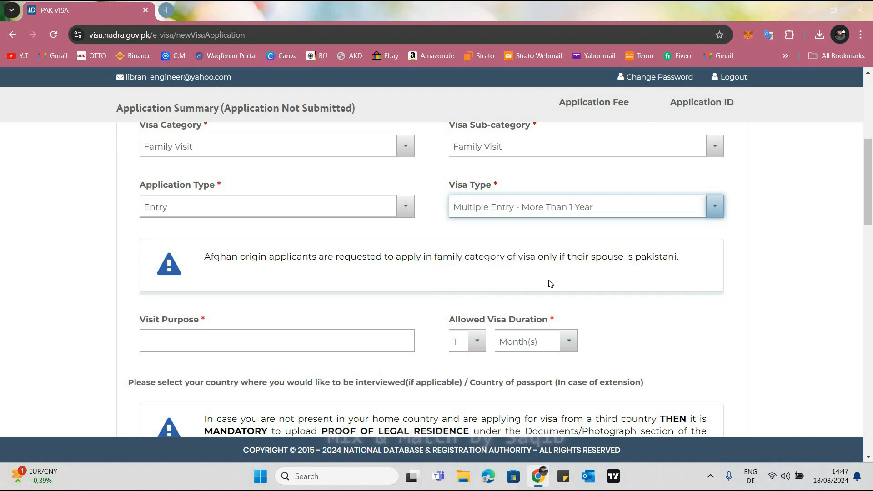
Enter Family Visit as the visit purpose and compare it with the chosen visa category
{"action": "scroll", "coordinate": [548, 282], "scroll_direction": "down", "scroll_amount": 1}
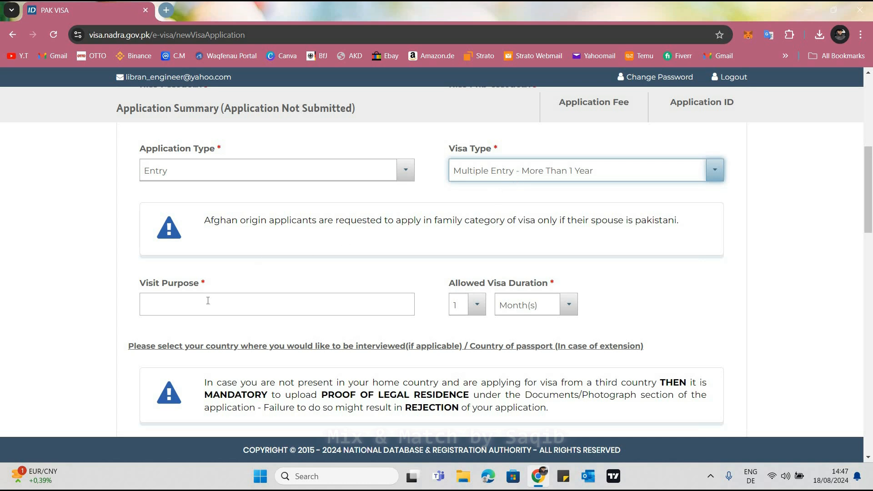
{"action": "left_click", "coordinate": [168, 295]}
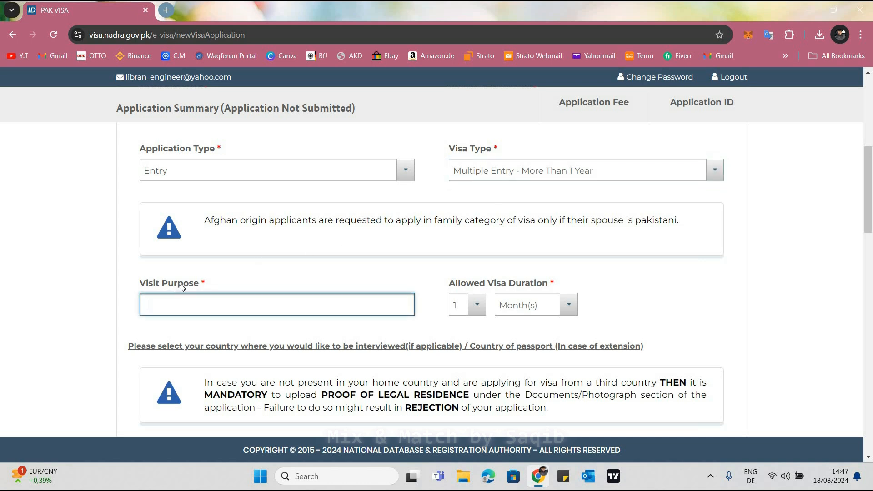
{"action": "scroll", "coordinate": [187, 210], "scroll_direction": "down", "scroll_amount": 1}
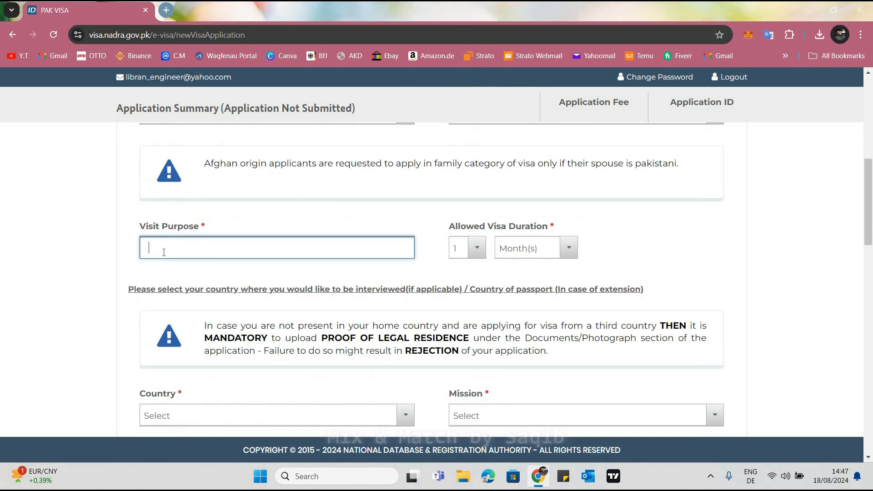
{"action": "type", "text": "Family Visit"}
{"action": "scroll", "coordinate": [156, 279], "scroll_direction": "up", "scroll_amount": 5}
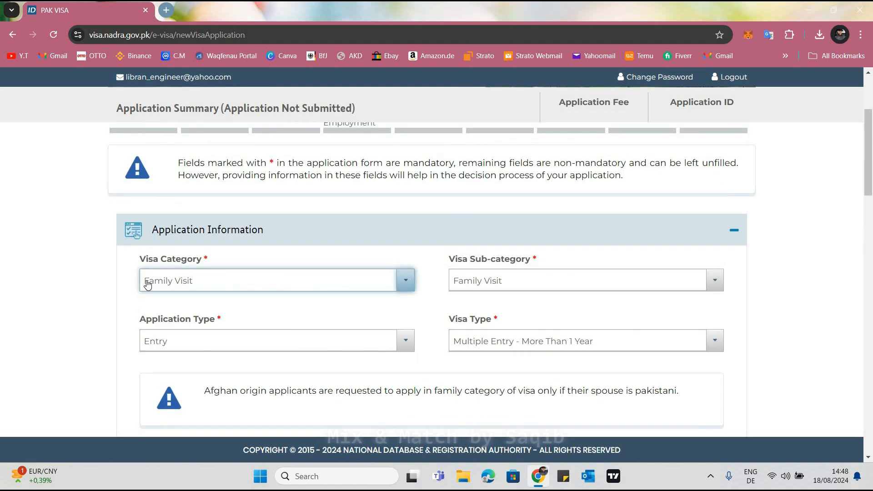
{"action": "triple_click", "coordinate": [197, 289]}
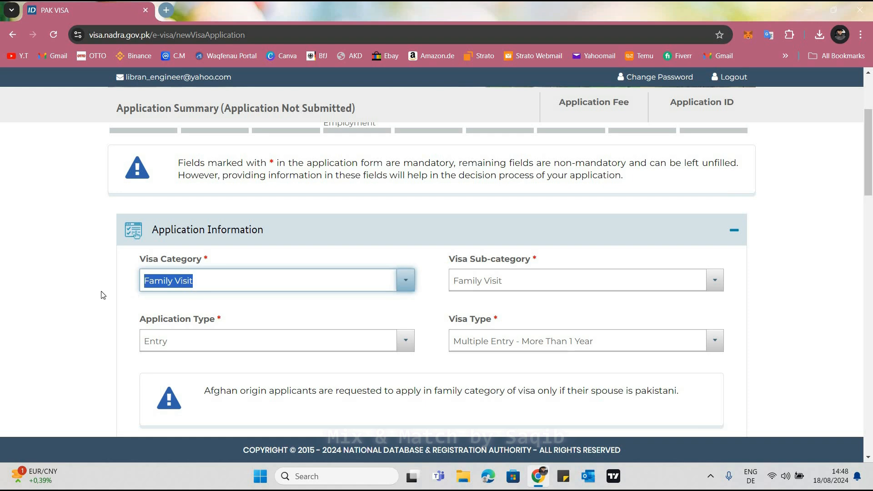
{"action": "left_click", "coordinate": [201, 282]}
{"action": "left_click", "coordinate": [166, 284]}
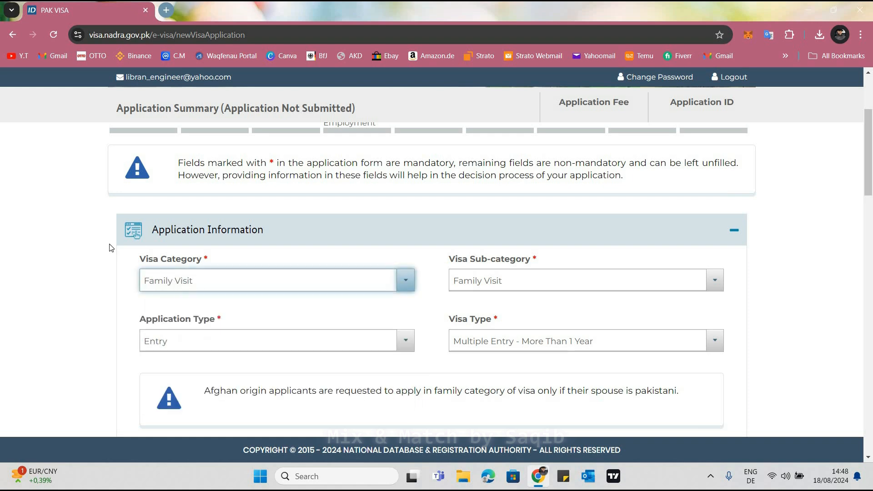
Try an allowed visa duration of 3 months
{"action": "scroll", "coordinate": [242, 249], "scroll_direction": "down", "scroll_amount": 5}
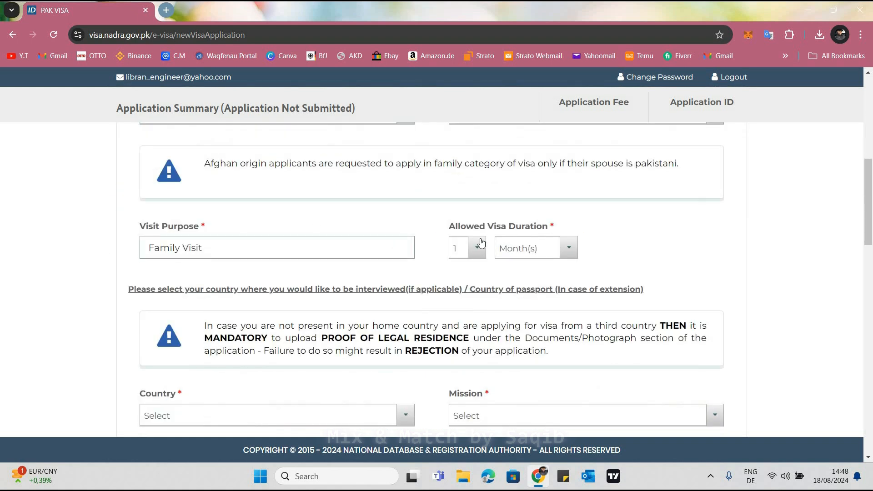
{"action": "left_click", "coordinate": [530, 227]}
{"action": "left_click", "coordinate": [494, 237]}
{"action": "left_click", "coordinate": [478, 249]}
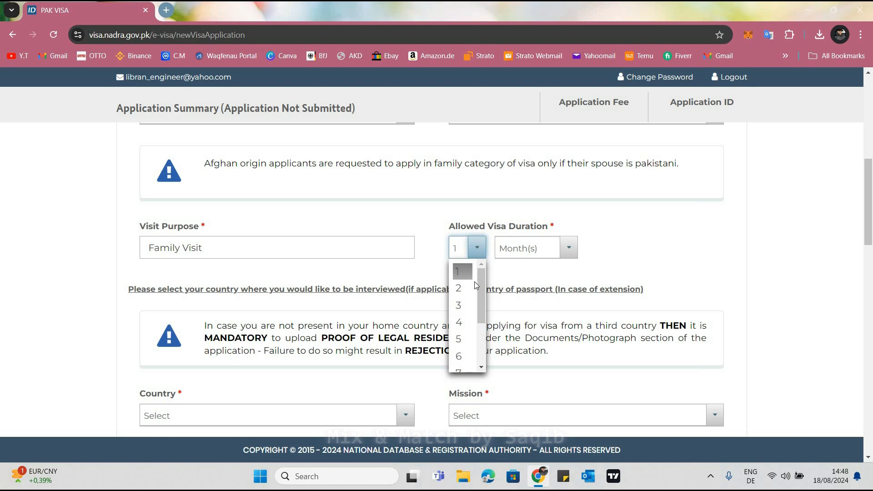
{"action": "left_click", "coordinate": [476, 250]}
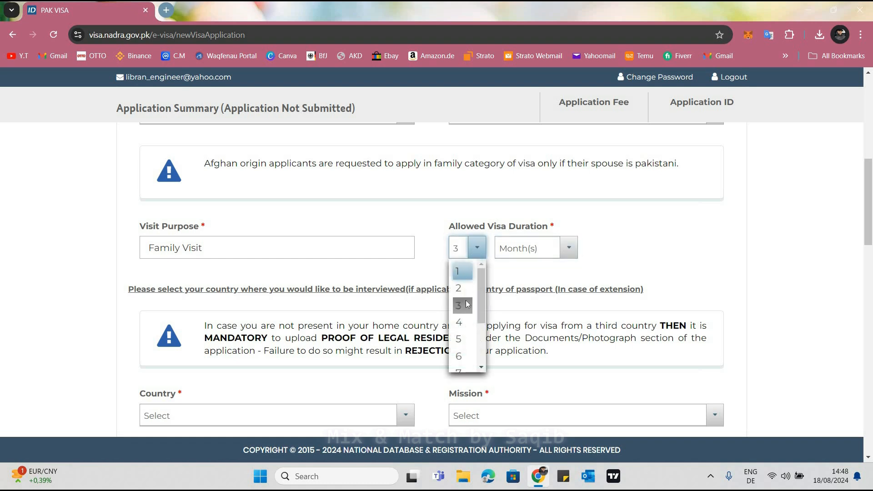
{"action": "left_click", "coordinate": [569, 248]}
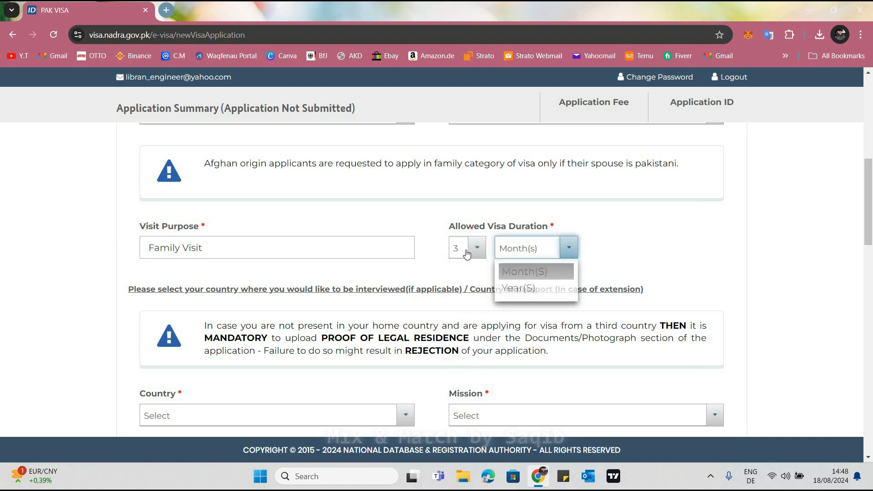
{"action": "left_click", "coordinate": [537, 271]}
Set the allowed visa duration to 5 years
{"action": "left_click", "coordinate": [478, 249]}
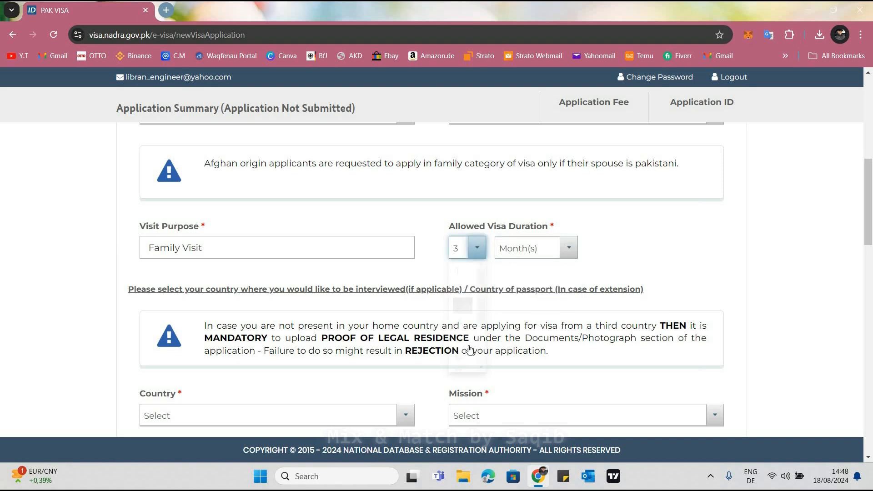
{"action": "left_click", "coordinate": [462, 338]}
{"action": "left_click", "coordinate": [568, 253]}
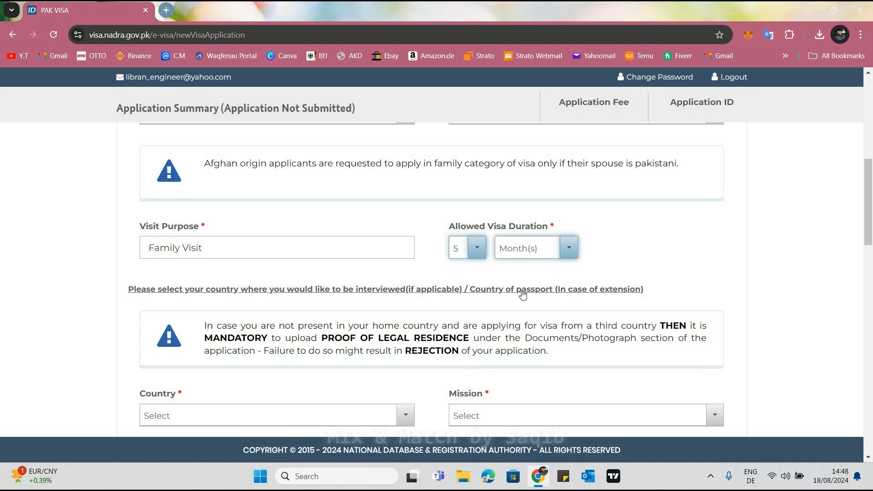
{"action": "left_click", "coordinate": [521, 290]}
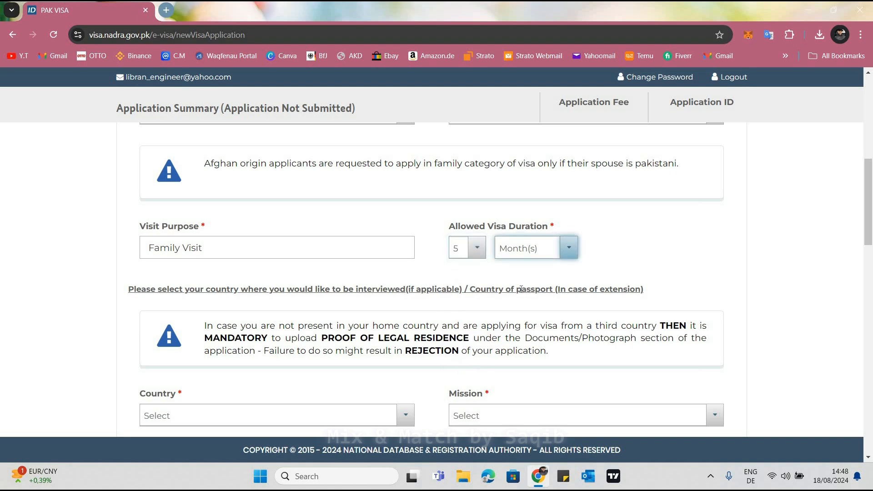
{"action": "left_click", "coordinate": [490, 274]}
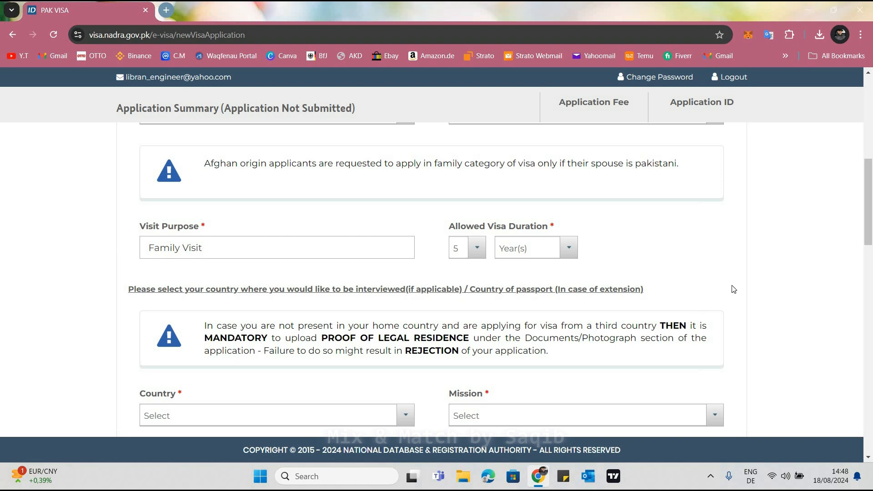
Choose Germany as the interview country and Frankfurt as the mission
{"action": "scroll", "coordinate": [740, 309], "scroll_direction": "down", "scroll_amount": 2}
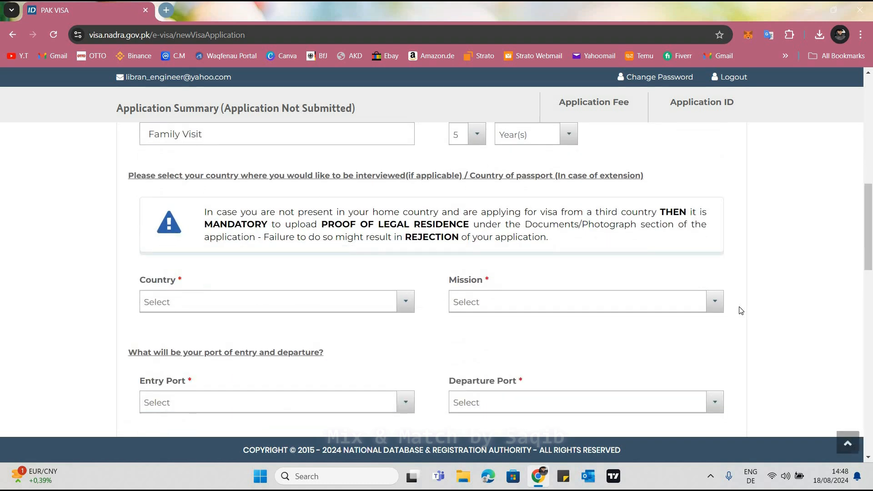
{"action": "scroll", "coordinate": [448, 298], "scroll_direction": "down", "scroll_amount": 1}
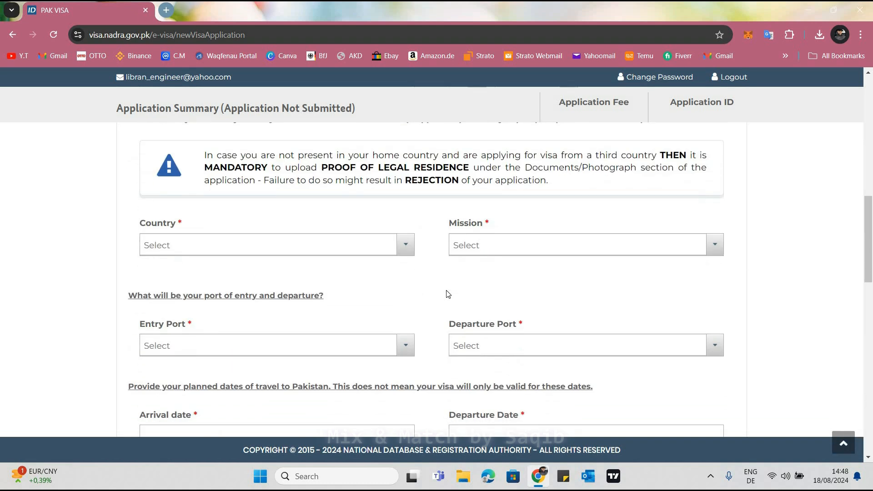
{"action": "left_click", "coordinate": [249, 251]}
{"action": "left_click", "coordinate": [249, 252]}
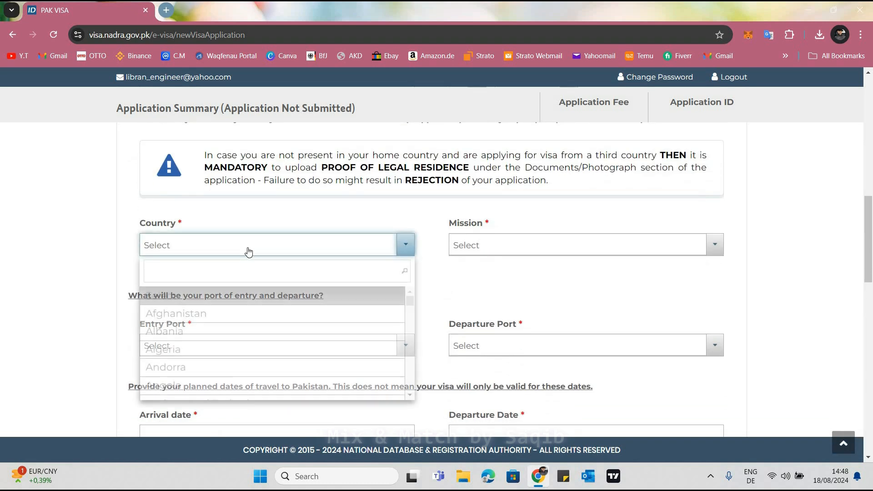
{"action": "type", "text": "ger"}
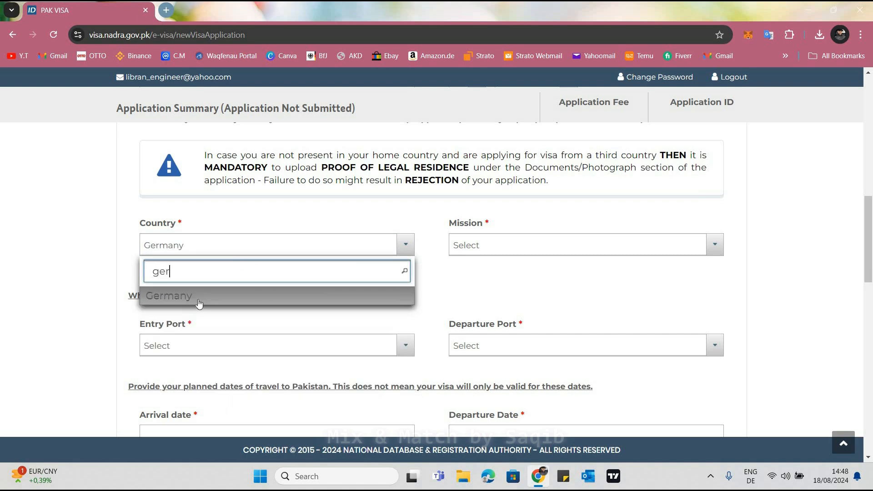
{"action": "left_click", "coordinate": [175, 296]}
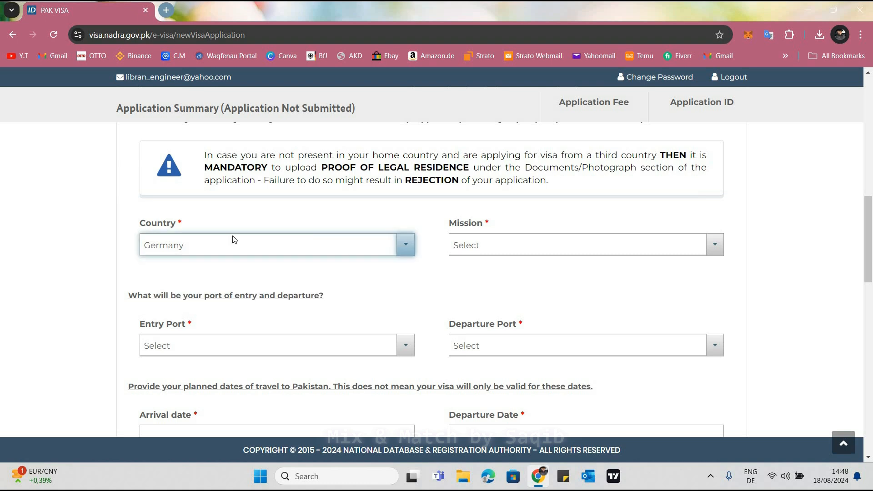
{"action": "left_click", "coordinate": [575, 243]}
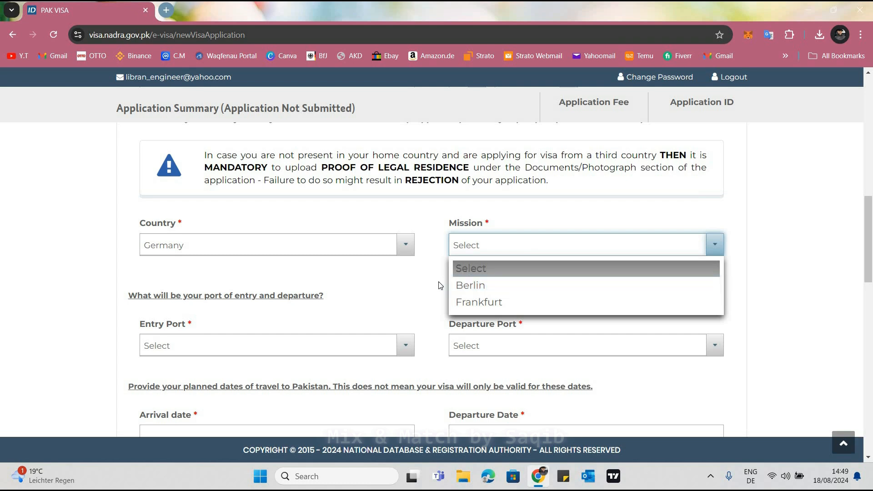
{"action": "left_click", "coordinate": [469, 250]}
{"action": "left_click", "coordinate": [468, 255]}
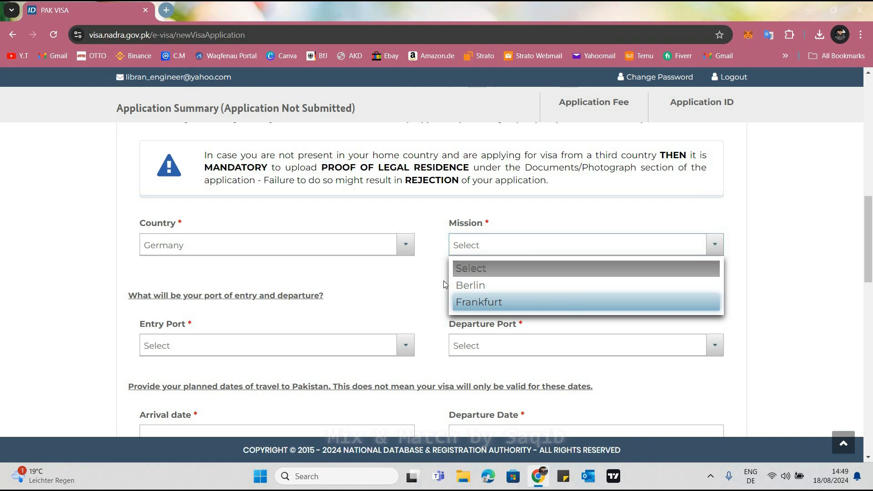
{"action": "left_click", "coordinate": [575, 303]}
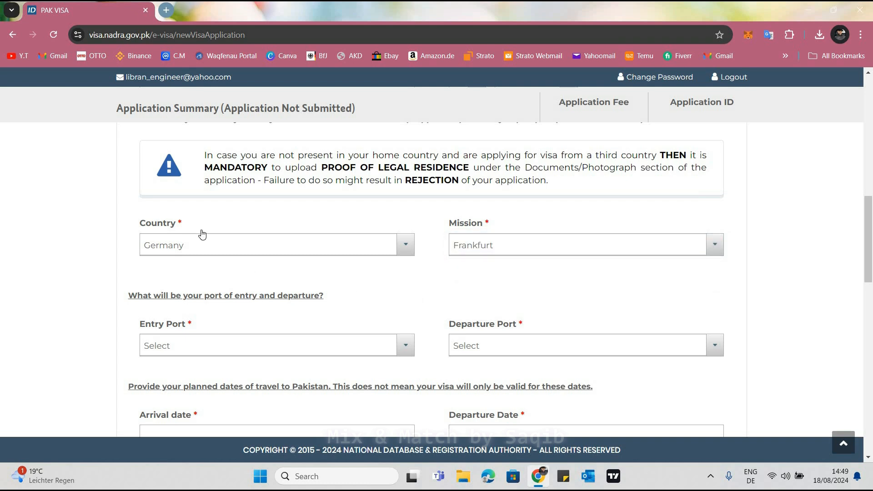
Set both the entry port and the departure port to Lahore Airport
{"action": "scroll", "coordinate": [201, 234], "scroll_direction": "down", "scroll_amount": 2}
{"action": "left_click", "coordinate": [202, 234]}
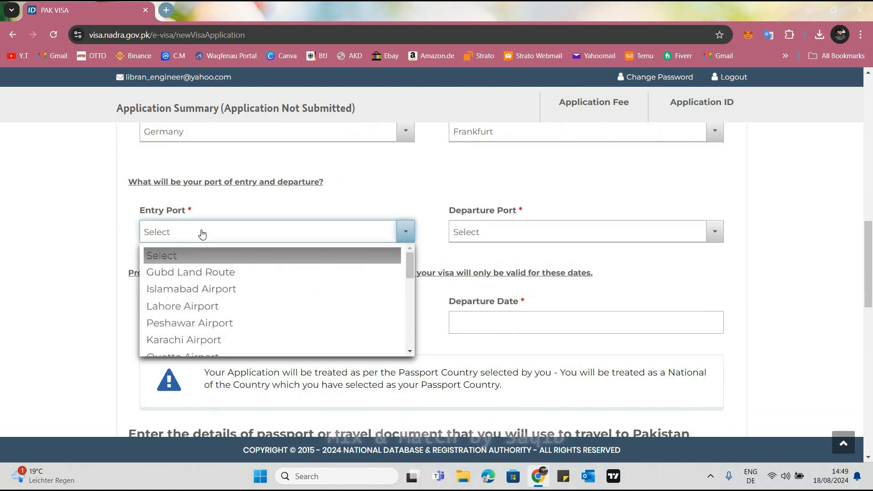
{"action": "left_click", "coordinate": [180, 310]}
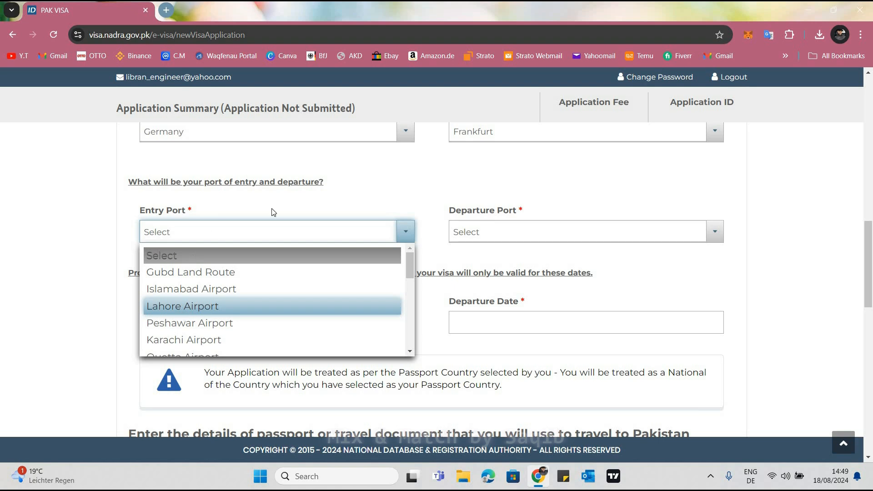
{"action": "left_click", "coordinate": [525, 237]}
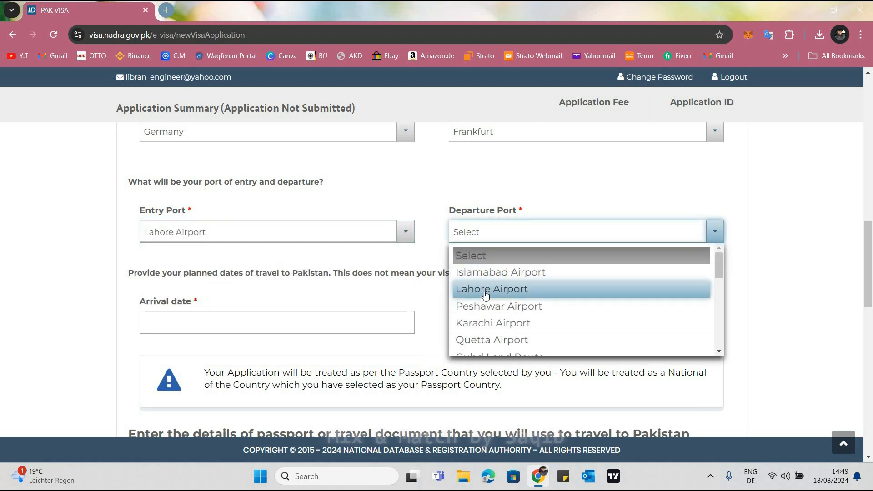
{"action": "left_click", "coordinate": [485, 295]}
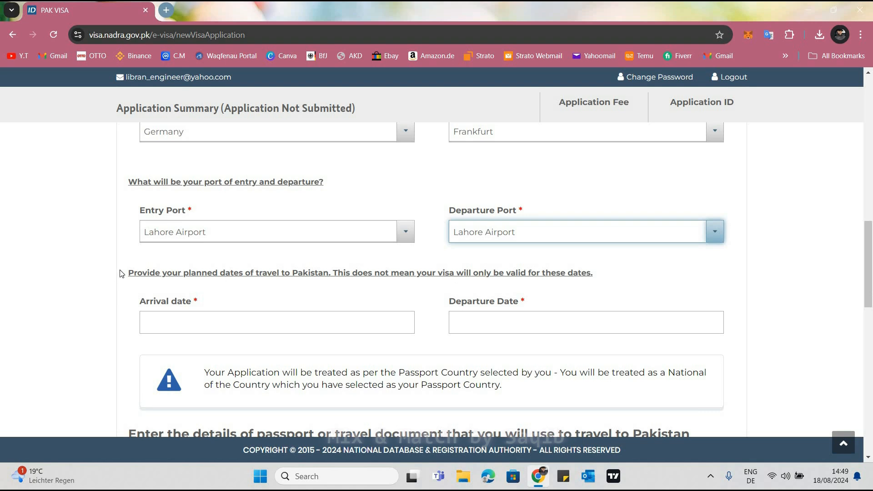
Read the note on planned travel dates and set the arrival date to 2024-10-03
{"action": "left_click_drag", "start_coordinate": [129, 273], "coordinate": [502, 275]}
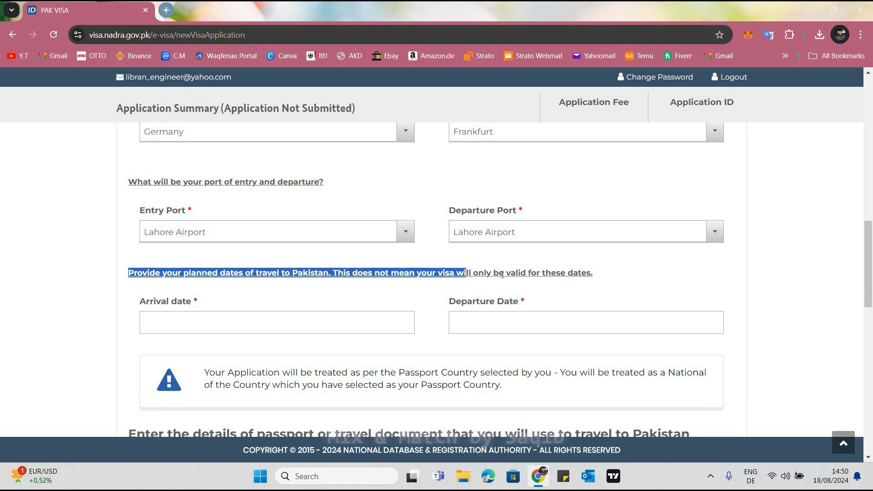
{"action": "left_click_drag", "start_coordinate": [574, 274], "coordinate": [601, 284]}
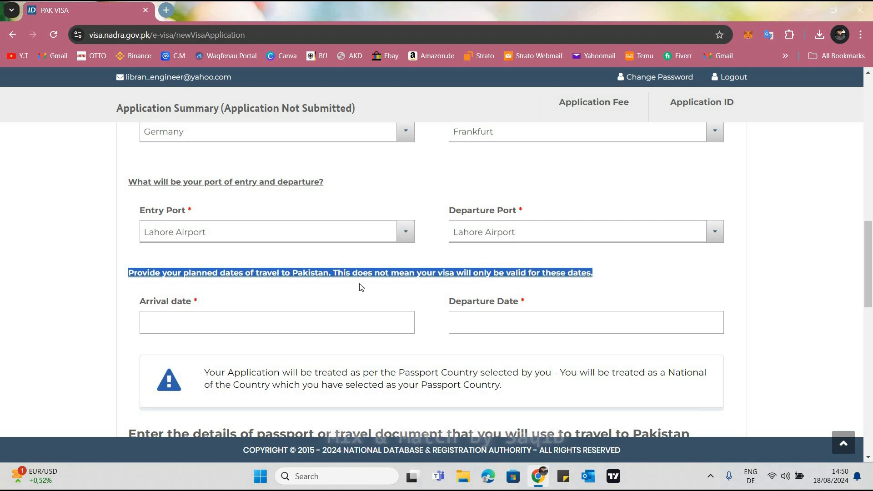
{"action": "left_click", "coordinate": [316, 328]}
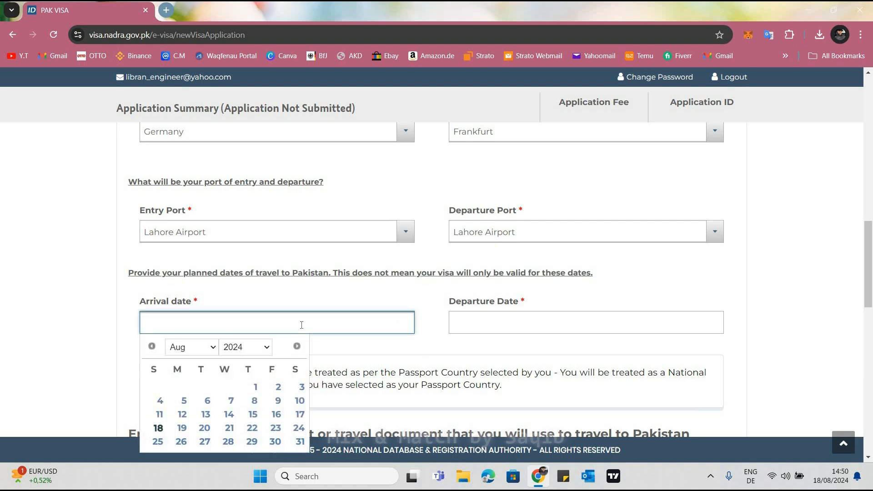
{"action": "left_click", "coordinate": [277, 330]}
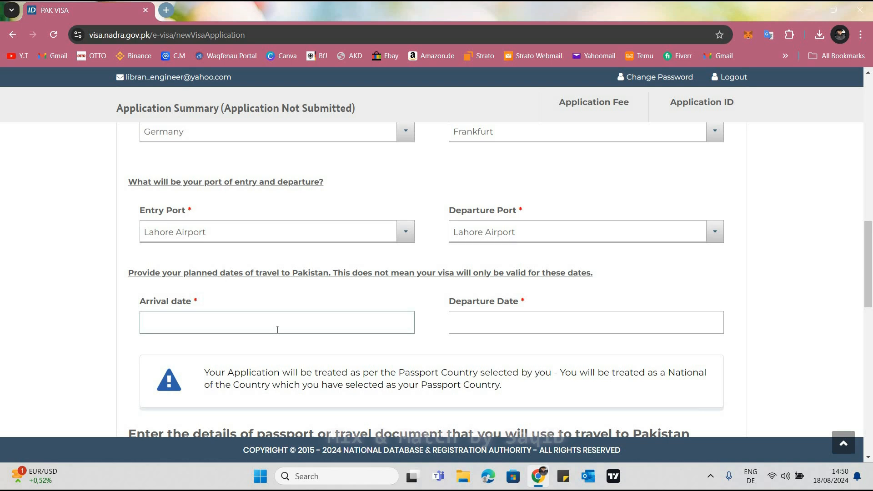
{"action": "left_click", "coordinate": [277, 329]}
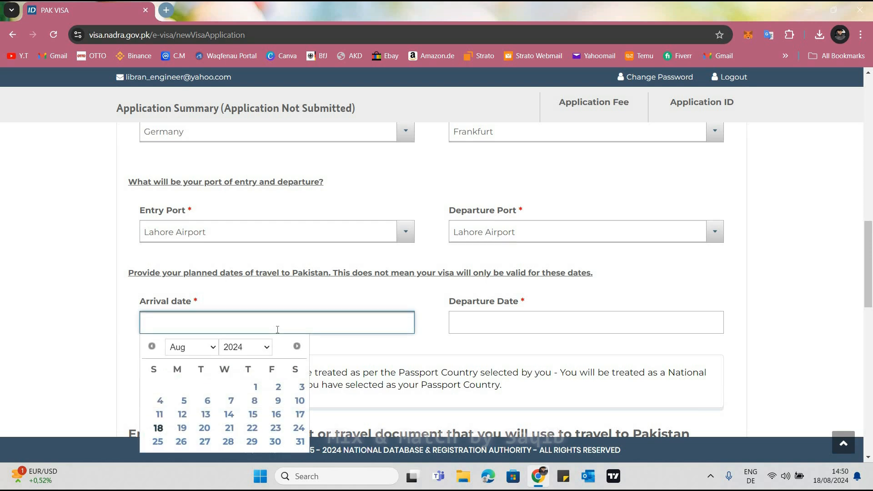
{"action": "left_click", "coordinate": [195, 348]}
{"action": "key", "text": "Down"}
{"action": "key", "text": "Down"}
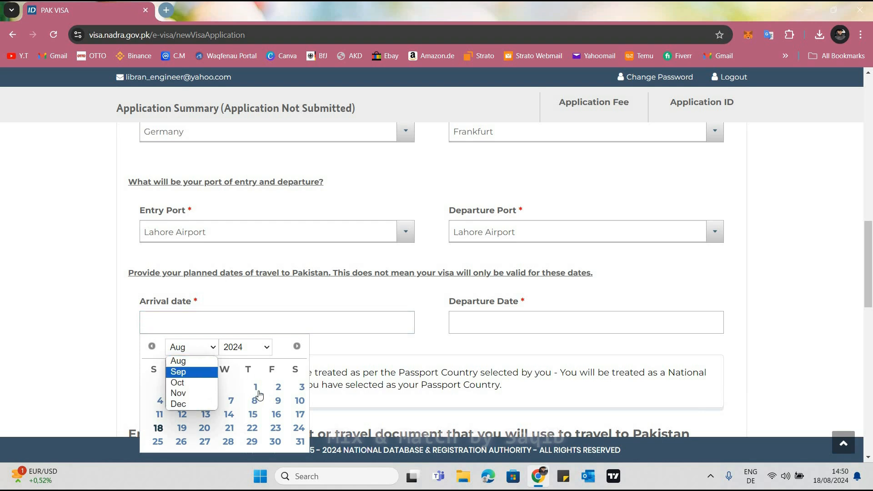
{"action": "key", "text": "Return"}
{"action": "left_click", "coordinate": [255, 388]}
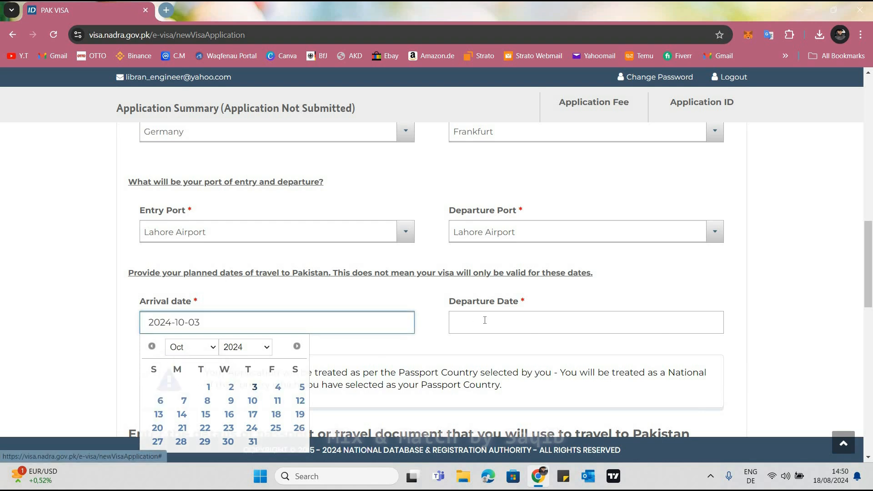
Set the planned departure date from Pakistan to 2024-11-15
{"action": "left_click", "coordinate": [486, 321]}
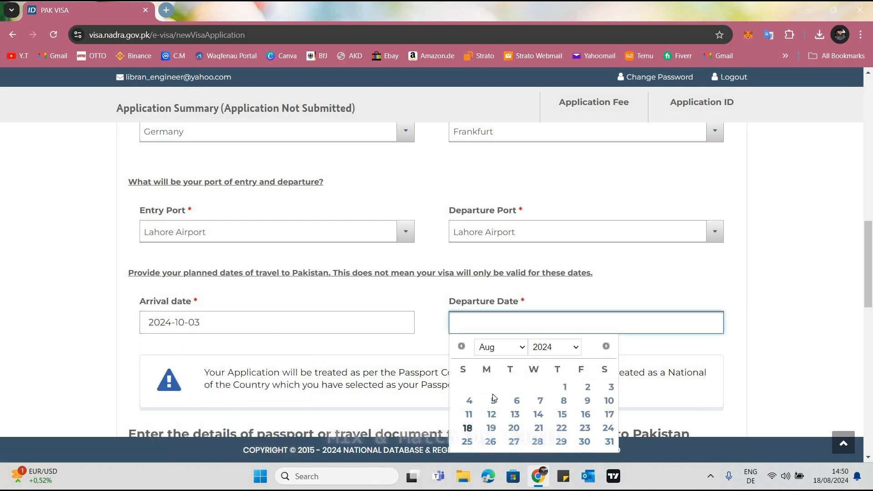
{"action": "left_click", "coordinate": [500, 347]}
{"action": "left_click", "coordinate": [493, 392]}
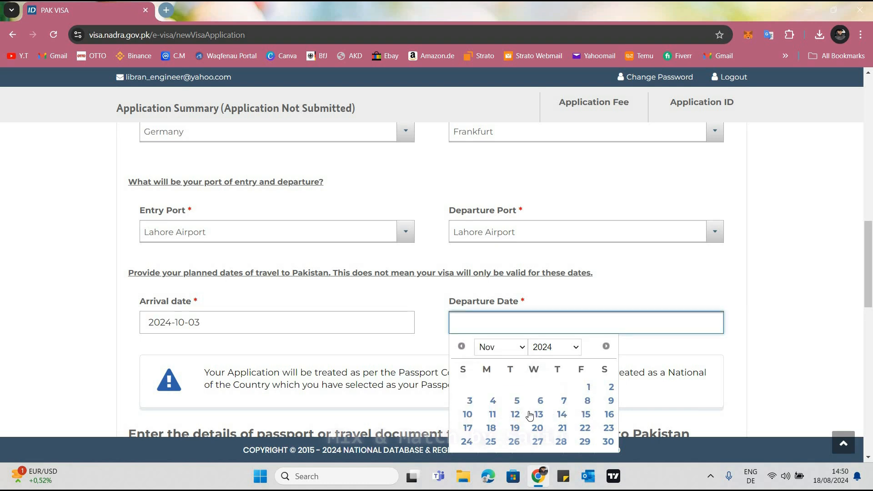
{"action": "left_click", "coordinate": [587, 415]}
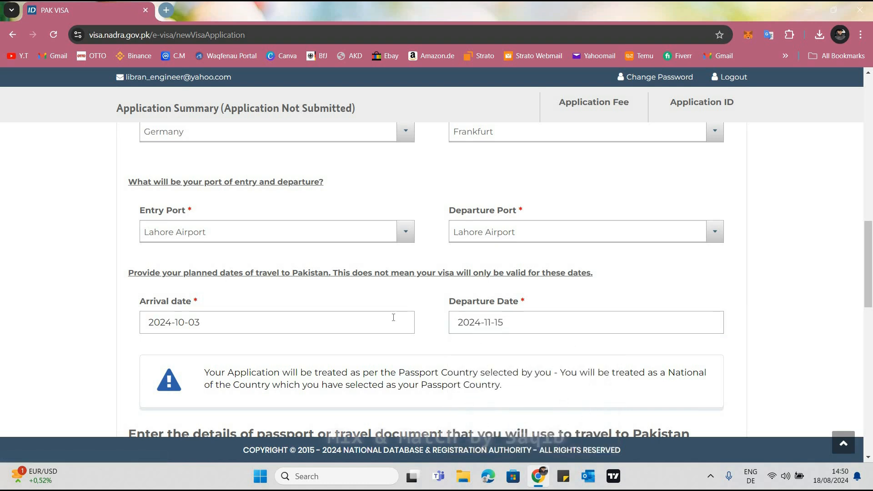
Read the note on how the passport country is treated and the heading of the passport or travel document section
{"action": "scroll", "coordinate": [393, 317], "scroll_direction": "down", "scroll_amount": 3}
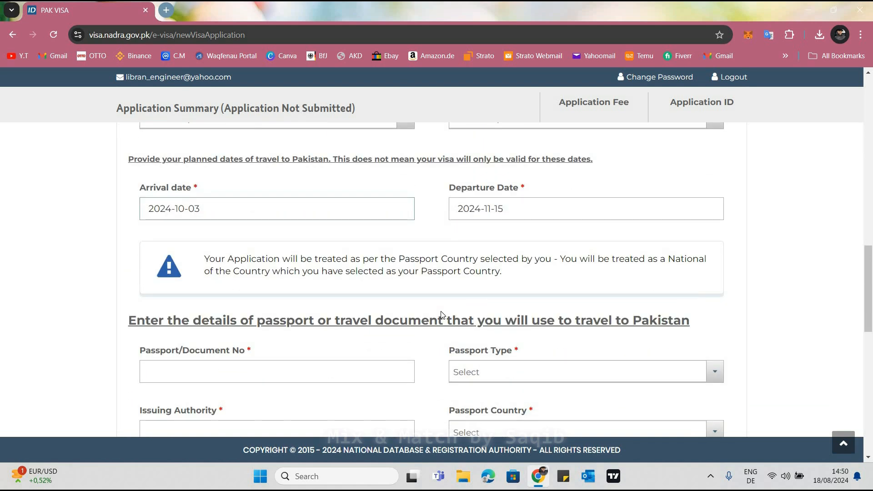
{"action": "scroll", "coordinate": [344, 280], "scroll_direction": "down", "scroll_amount": 3}
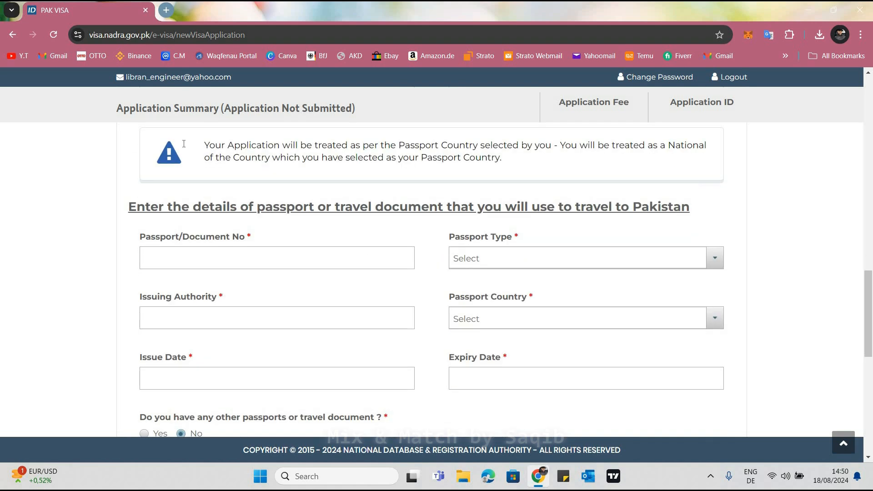
{"action": "scroll", "coordinate": [142, 162], "scroll_direction": "up", "scroll_amount": 1}
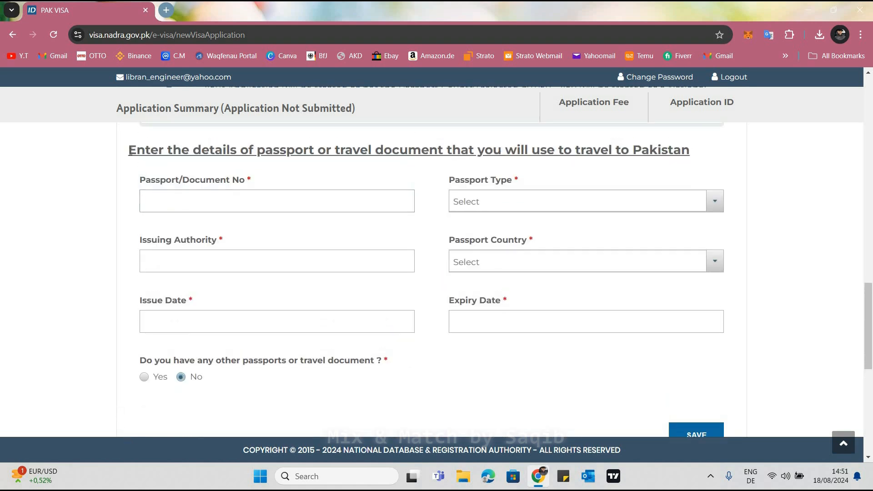
{"action": "left_click_drag", "start_coordinate": [129, 150], "coordinate": [678, 180]}
{"action": "left_click", "coordinate": [432, 162]}
{"action": "left_click_drag", "start_coordinate": [690, 151], "coordinate": [122, 171]}
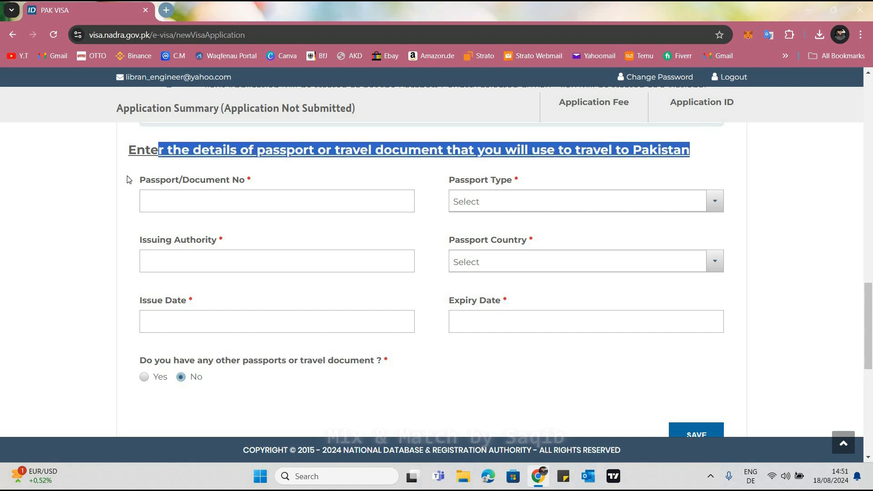
Enter the applicant's passport number and set the passport type to Ordinary
{"action": "left_click", "coordinate": [163, 199]}
{"action": "left_click", "coordinate": [163, 199]}
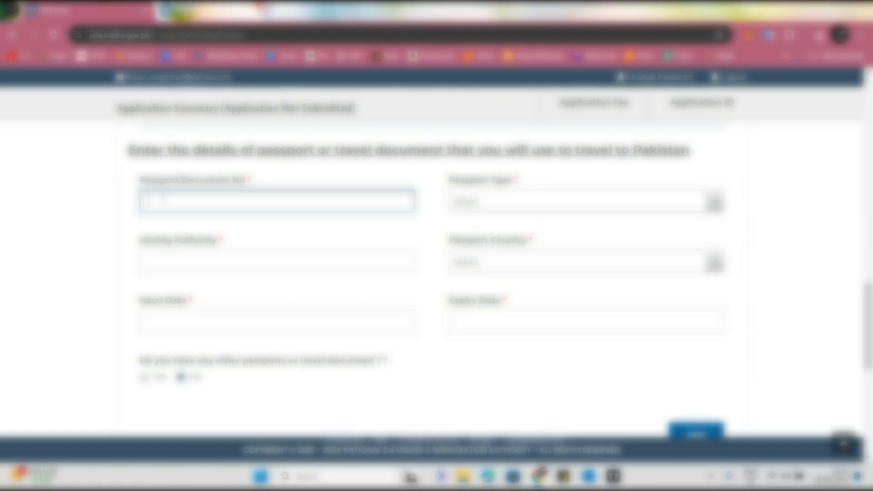
{"action": "left_click", "coordinate": [478, 210]}
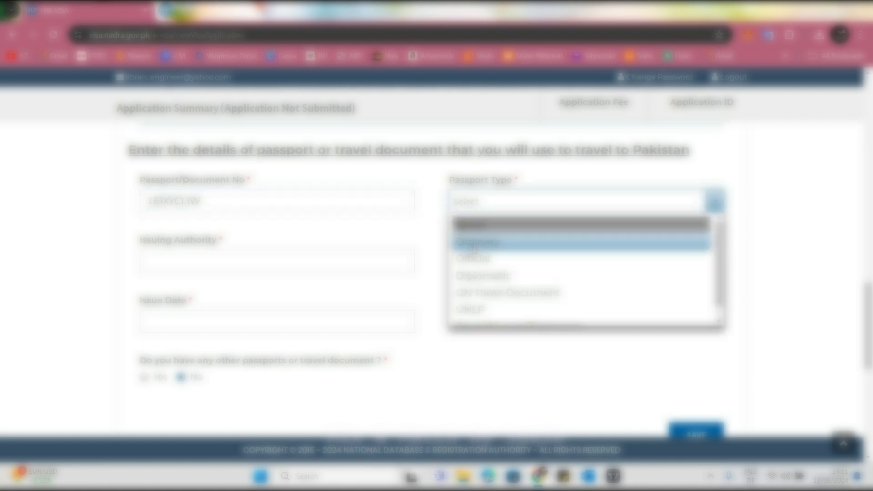
{"action": "left_click", "coordinate": [451, 238]}
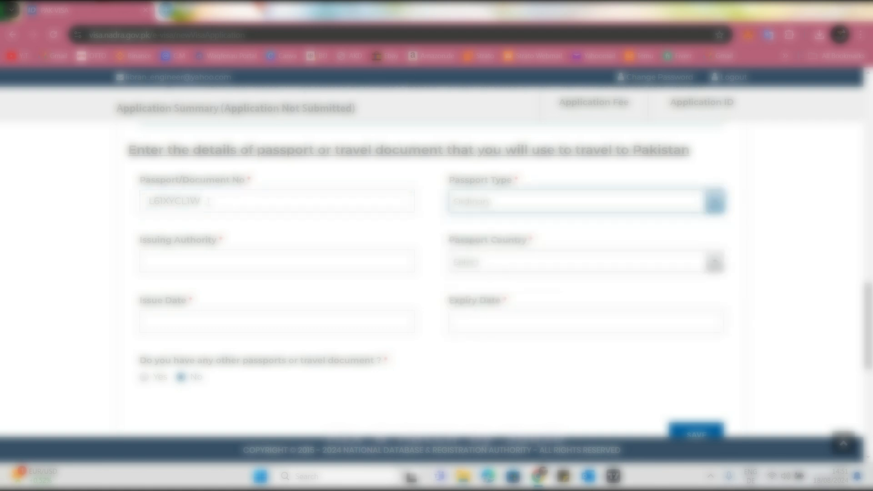
Start filling in the passport's issuing authority
{"action": "scroll", "coordinate": [208, 201], "scroll_direction": "down", "scroll_amount": 1}
{"action": "left_click", "coordinate": [208, 202]}
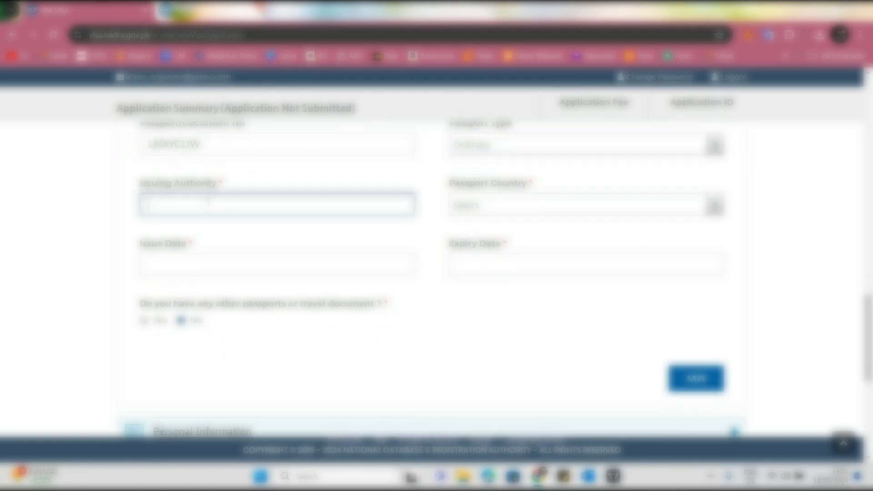
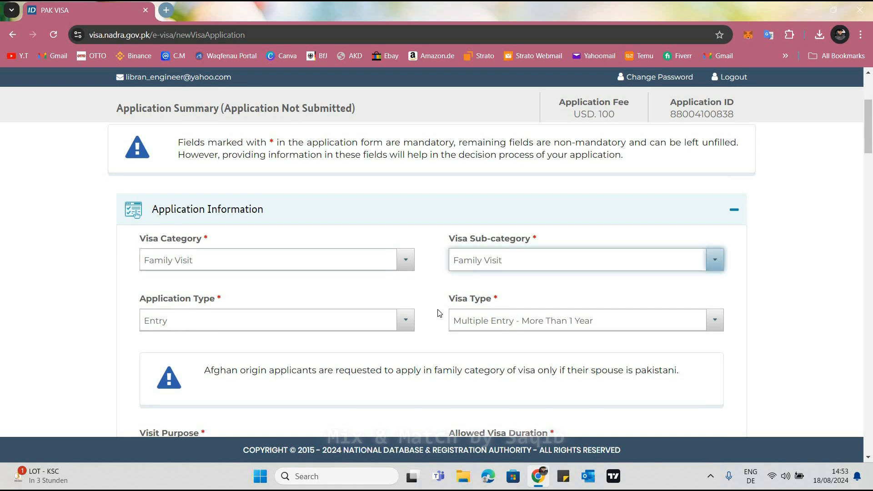
{"action": "scroll", "coordinate": [447, 312], "scroll_direction": "down", "scroll_amount": 4}
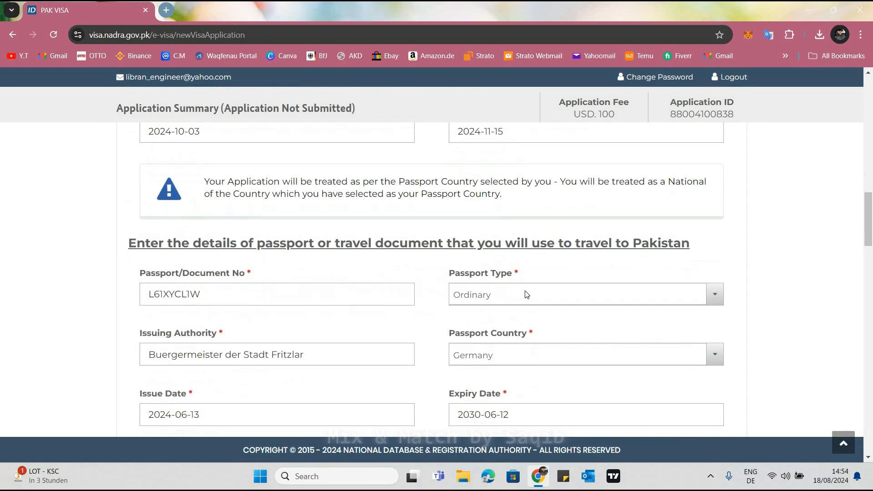
Review the completed application and passport details and collapse the Application Information section
{"action": "scroll", "coordinate": [525, 292], "scroll_direction": "up", "scroll_amount": 15}
{"action": "scroll", "coordinate": [737, 324], "scroll_direction": "up", "scroll_amount": 3}
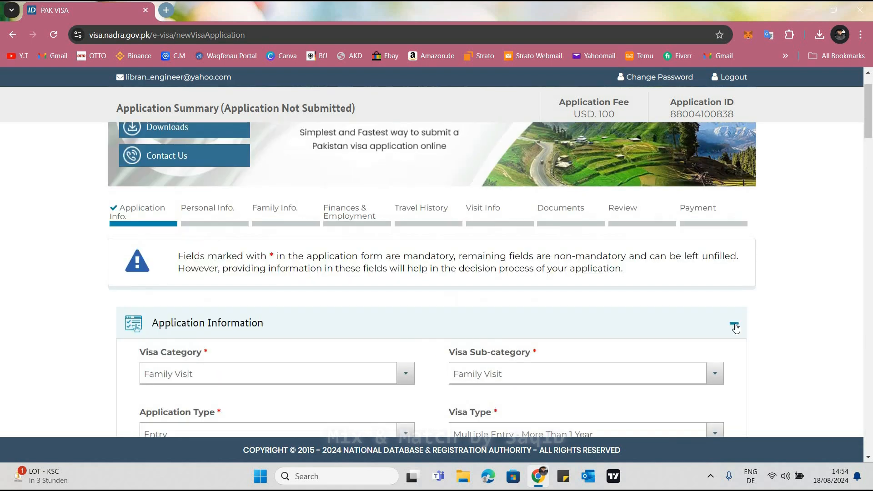
{"action": "left_click", "coordinate": [735, 326]}
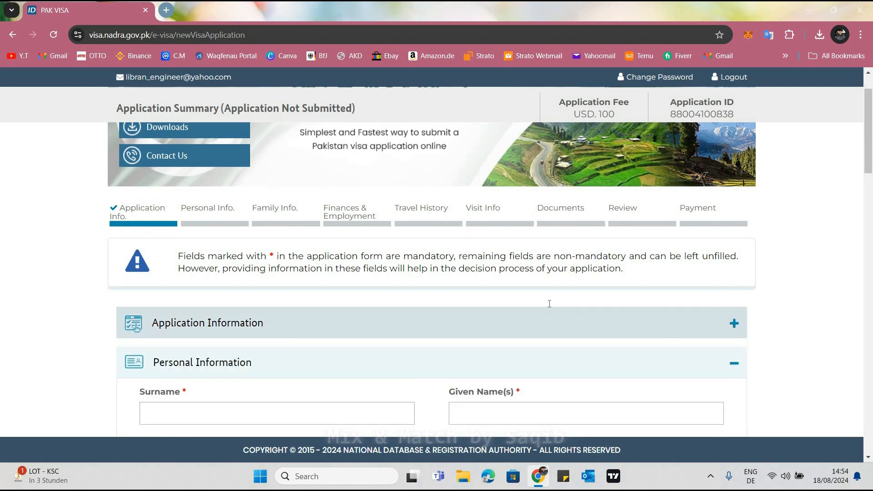
Enter the applicant's surname and given name in the Personal Information section
{"action": "scroll", "coordinate": [307, 260], "scroll_direction": "down", "scroll_amount": 3}
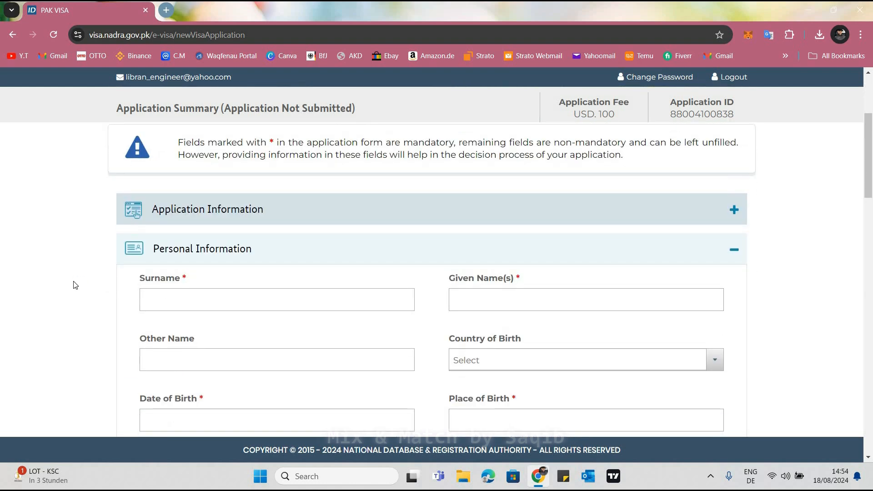
{"action": "scroll", "coordinate": [76, 285], "scroll_direction": "down", "scroll_amount": 1}
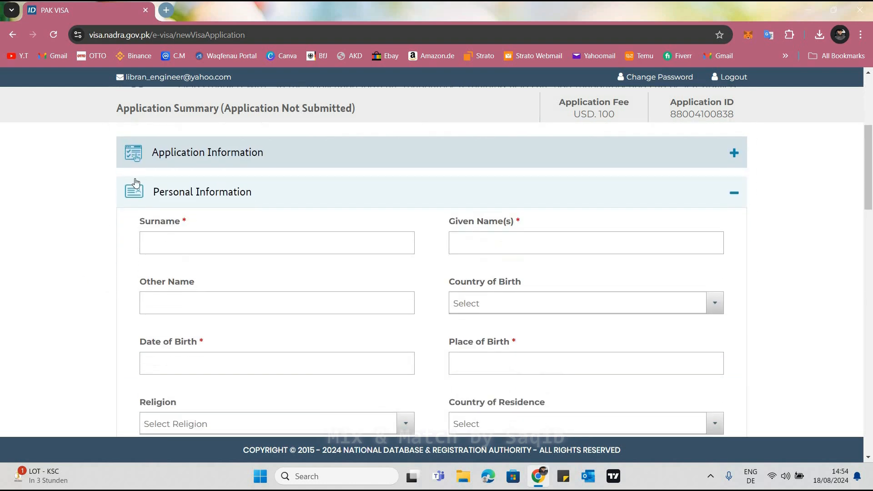
{"action": "left_click", "coordinate": [193, 239]}
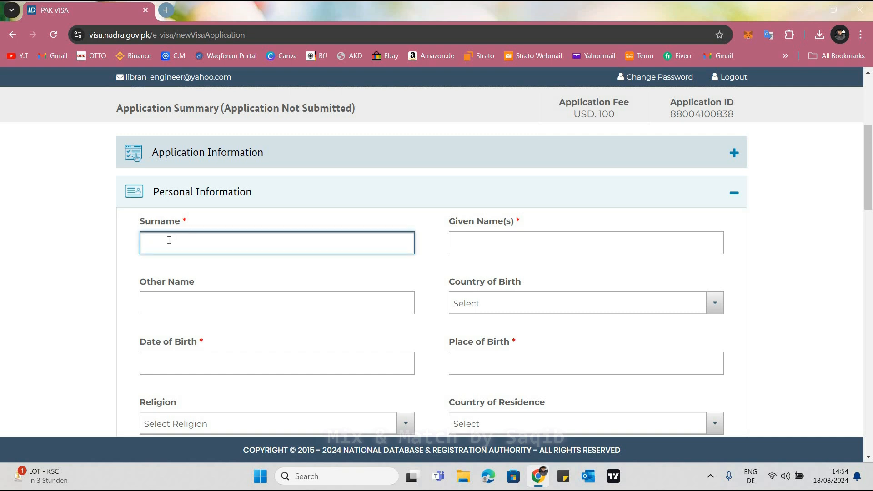
{"action": "key", "text": "Tab"}
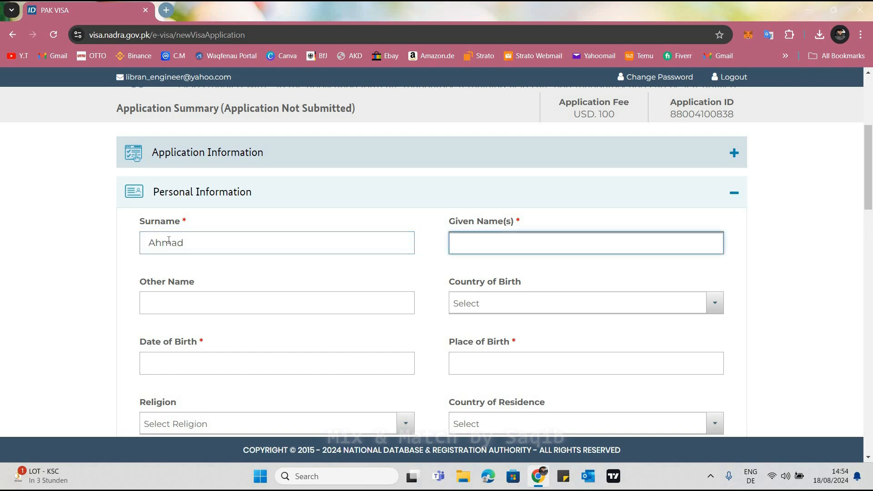
{"action": "key", "text": "Tab"}
Set the applicant's country of birth to Germany
{"action": "left_click", "coordinate": [468, 298]}
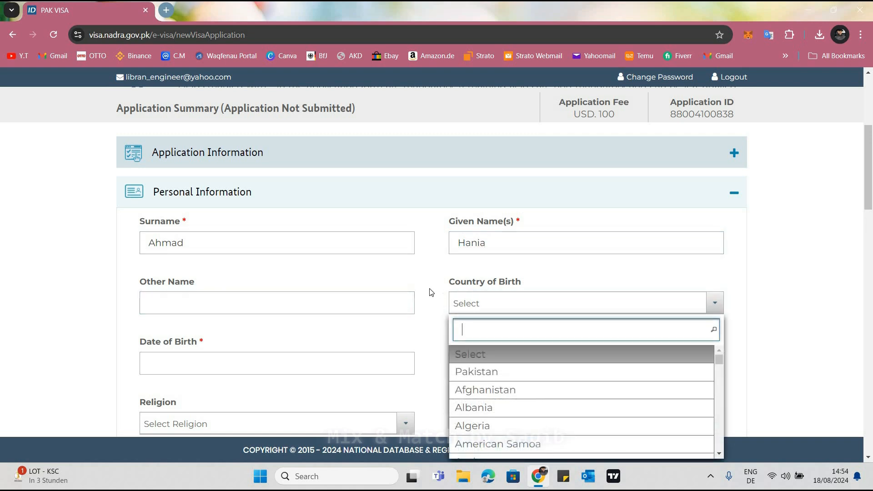
{"action": "type", "text": "ger"}
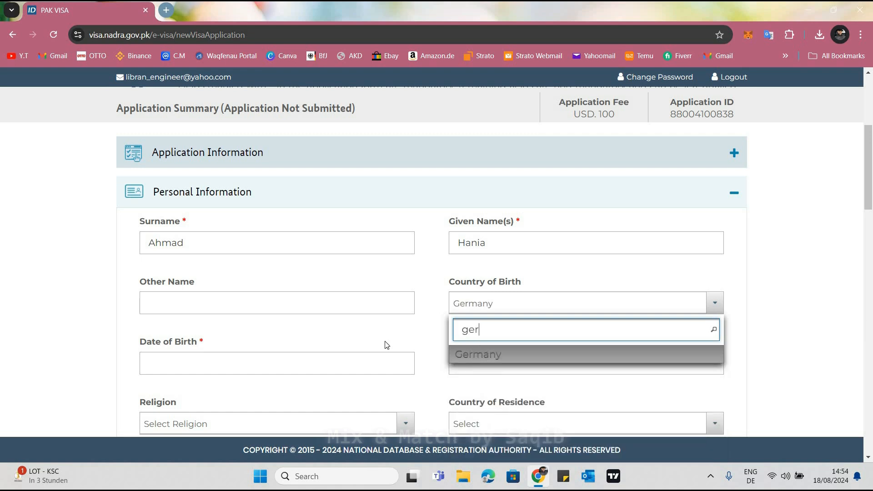
{"action": "key", "text": "Return"}
Enter the applicant's date of birth by choosing its month and day in the calendar
{"action": "left_click", "coordinate": [232, 368]}
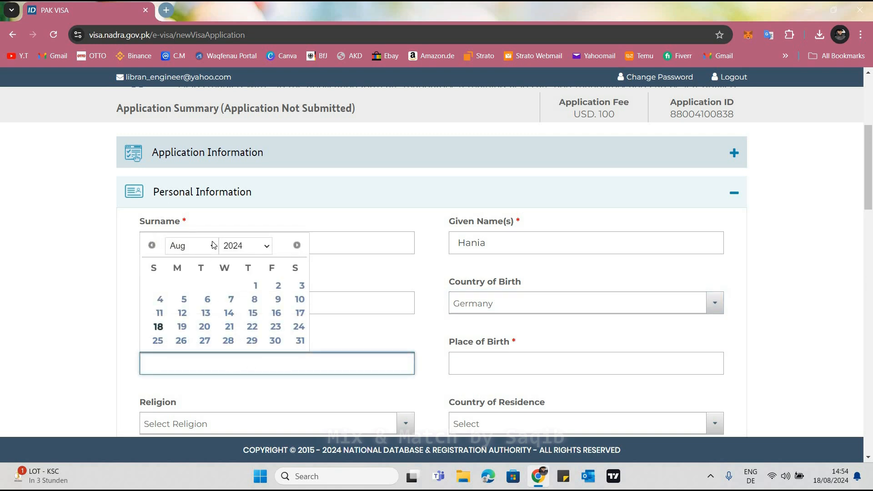
{"action": "left_click", "coordinate": [196, 245]}
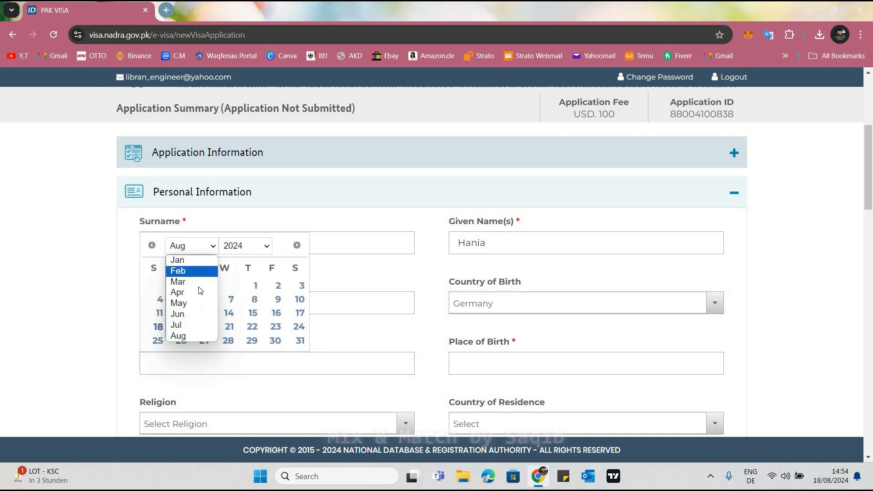
{"action": "left_click", "coordinate": [178, 303]}
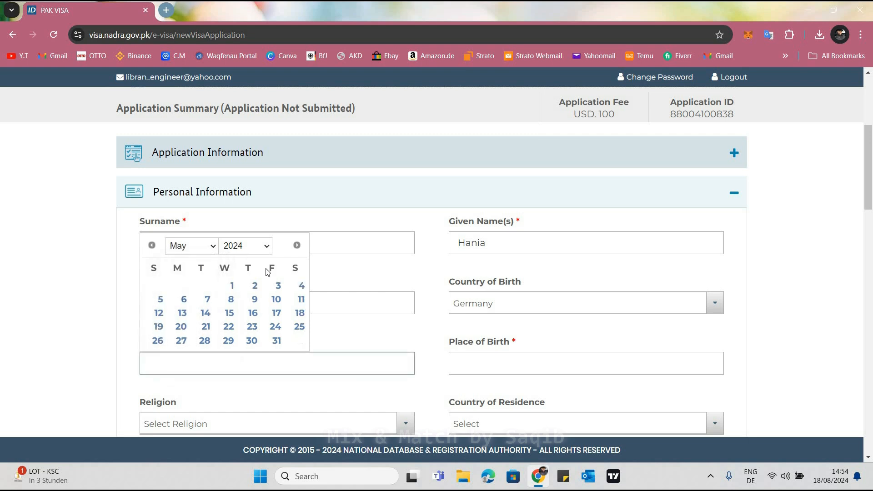
{"action": "left_click", "coordinate": [233, 324]}
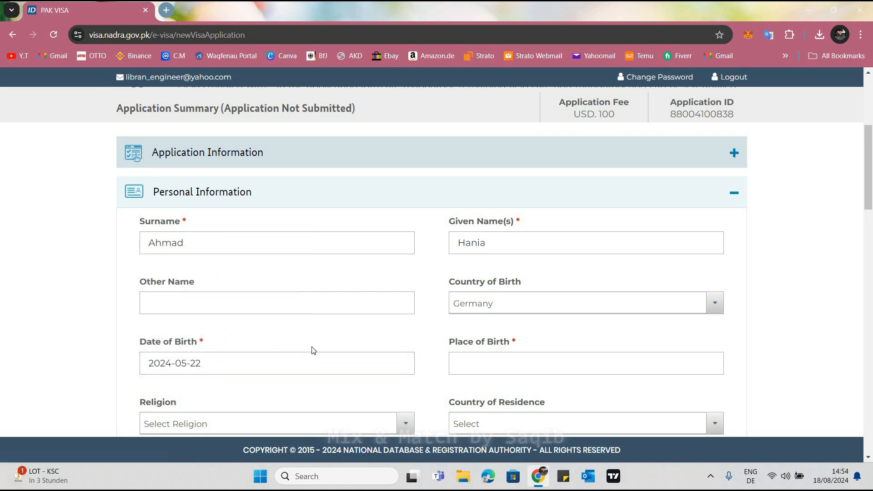
Enter Fritzlar as the applicant's place of birth
{"action": "left_click", "coordinate": [485, 366]}
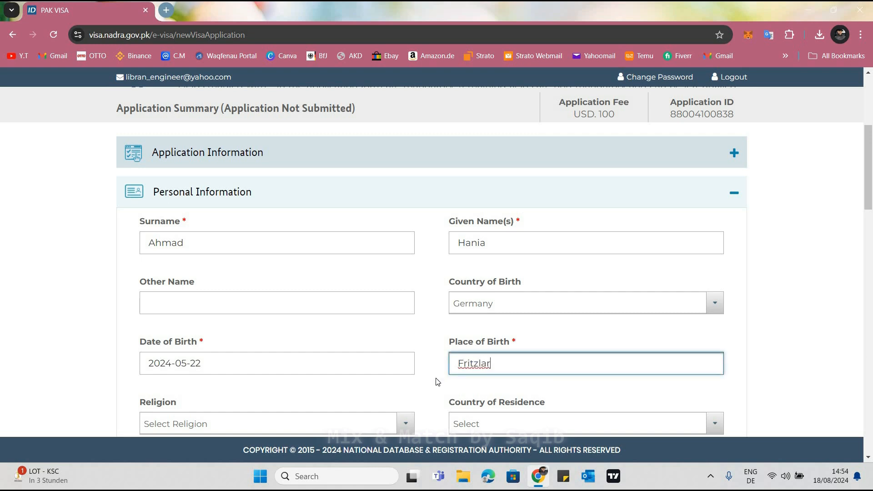
{"action": "left_click", "coordinate": [465, 386]}
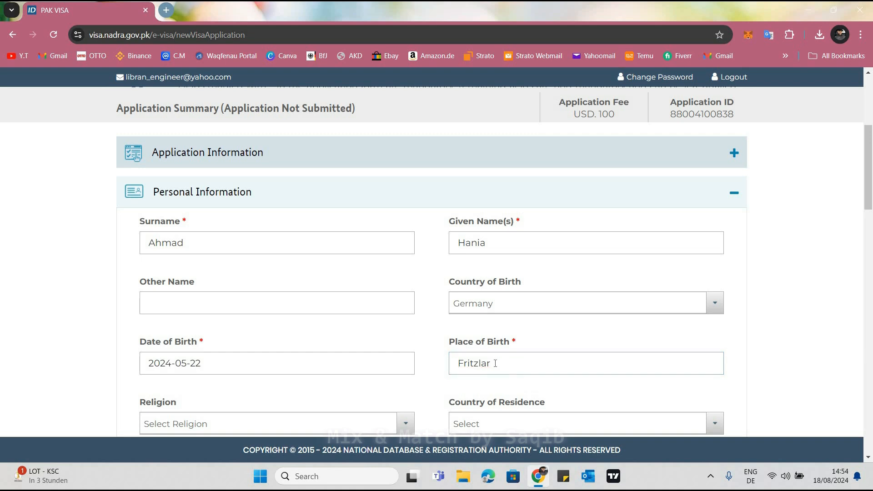
{"action": "double_click", "coordinate": [459, 367]}
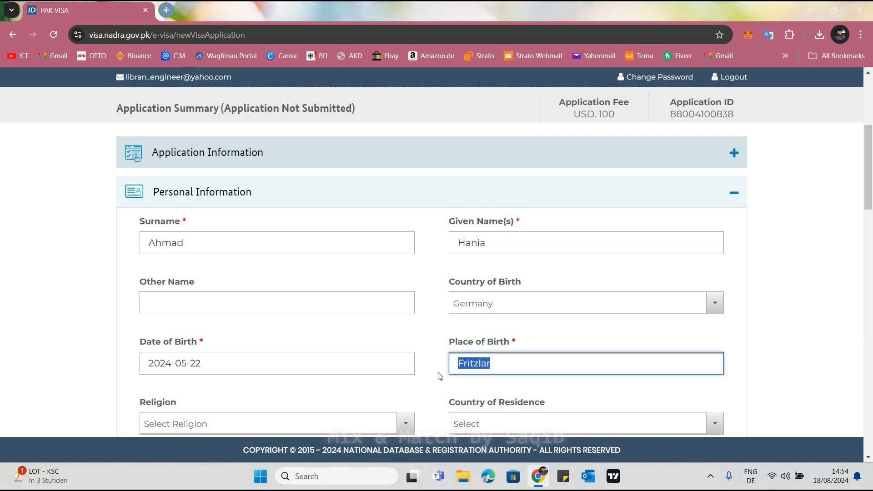
{"action": "left_click", "coordinate": [439, 367]}
Look through the available religion options and set the applicant's religion to Islam
{"action": "scroll", "coordinate": [215, 332], "scroll_direction": "down", "scroll_amount": 2}
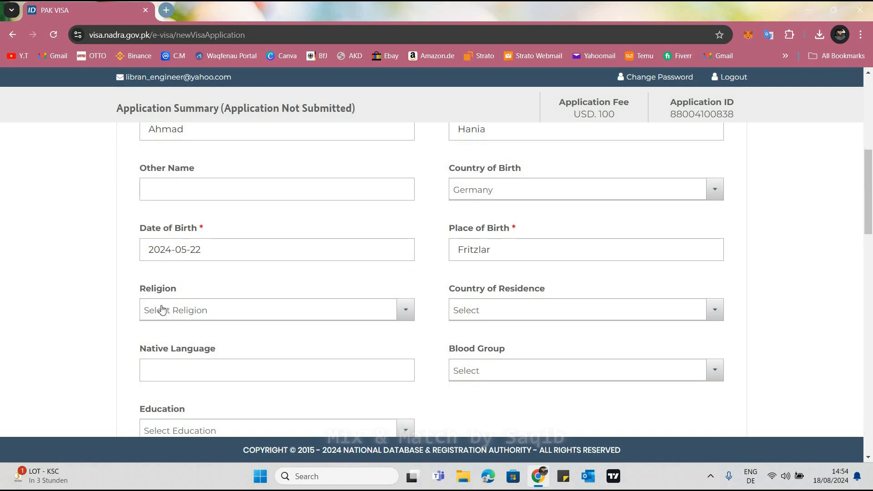
{"action": "left_click", "coordinate": [183, 316]}
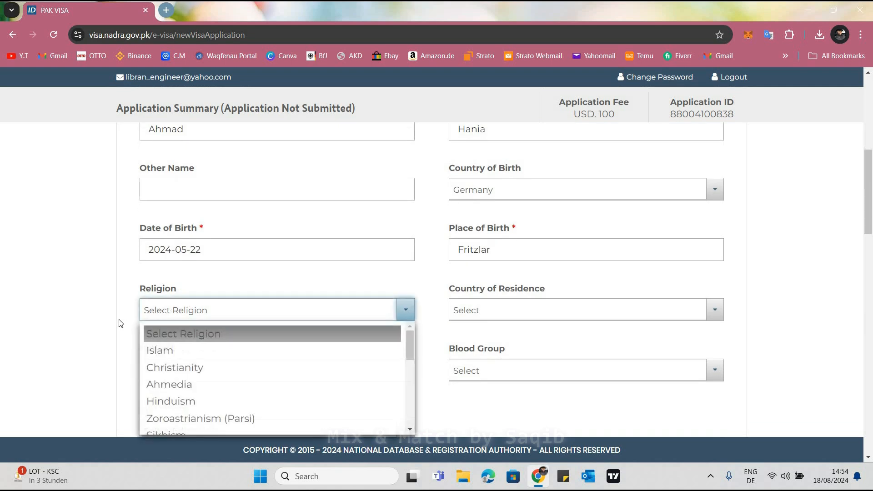
{"action": "scroll", "coordinate": [120, 316], "scroll_direction": "down", "scroll_amount": 2}
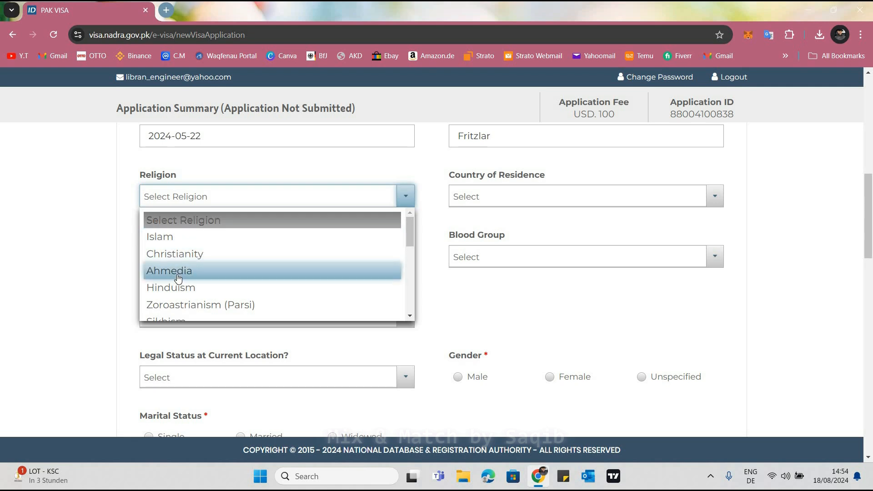
{"action": "scroll", "coordinate": [157, 255], "scroll_direction": "down", "scroll_amount": 1}
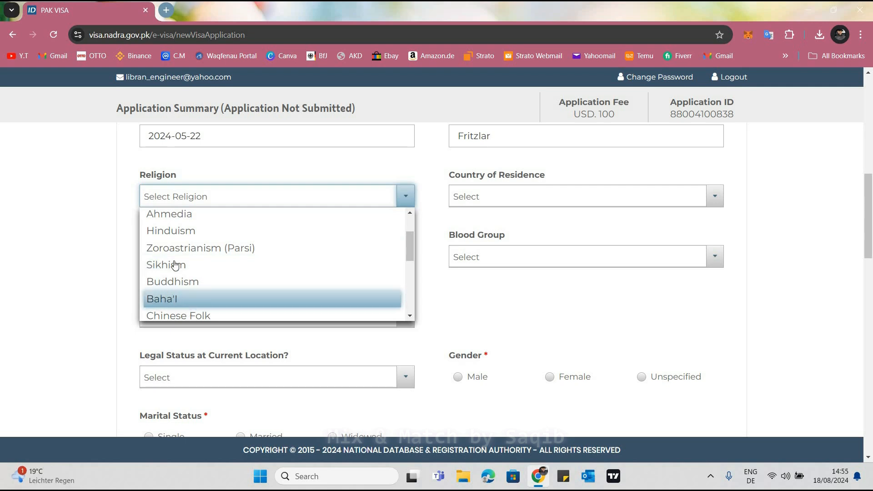
{"action": "scroll", "coordinate": [150, 275], "scroll_direction": "down", "scroll_amount": 1}
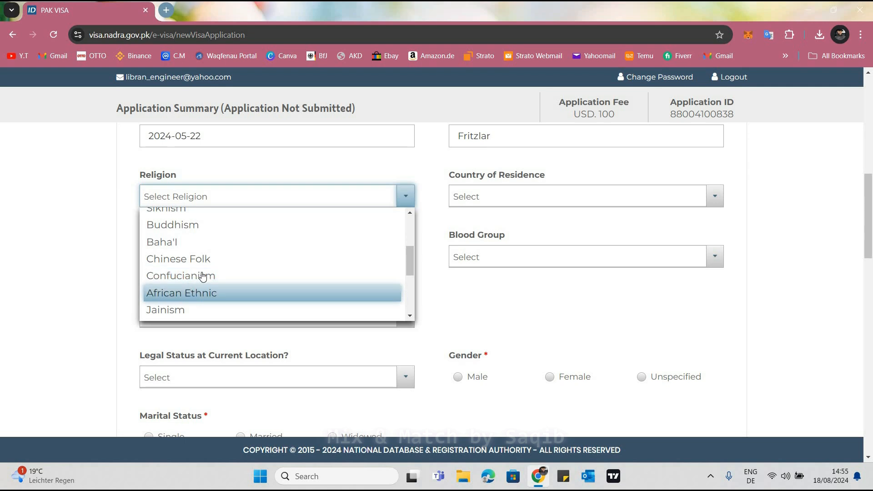
{"action": "scroll", "coordinate": [200, 276], "scroll_direction": "down", "scroll_amount": 1}
{"action": "scroll", "coordinate": [205, 282], "scroll_direction": "down", "scroll_amount": 1}
{"action": "scroll", "coordinate": [205, 285], "scroll_direction": "up", "scroll_amount": 5}
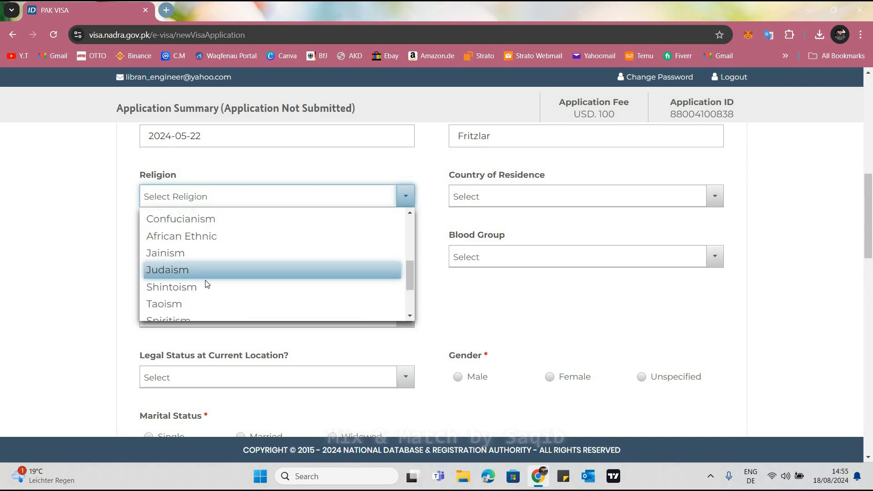
{"action": "scroll", "coordinate": [172, 358], "scroll_direction": "down", "scroll_amount": 1}
{"action": "left_click", "coordinate": [172, 356]}
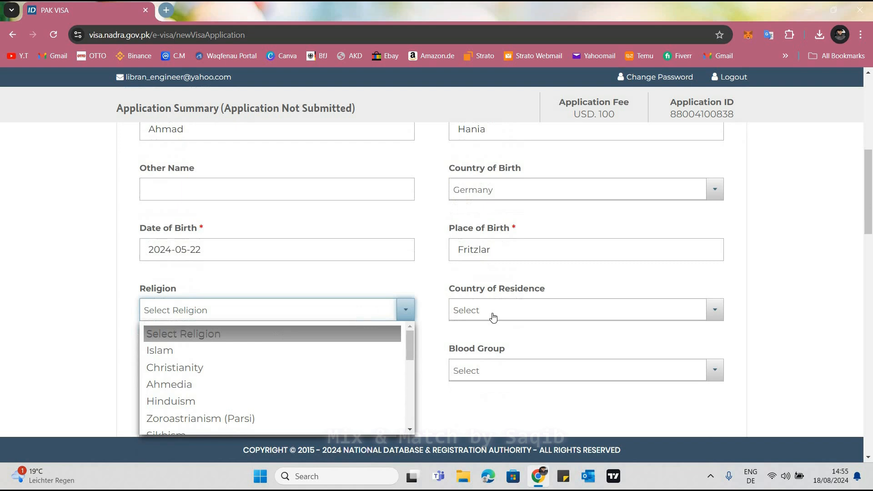
Set the applicant's country of residence to Germany
{"action": "left_click", "coordinate": [531, 312]}
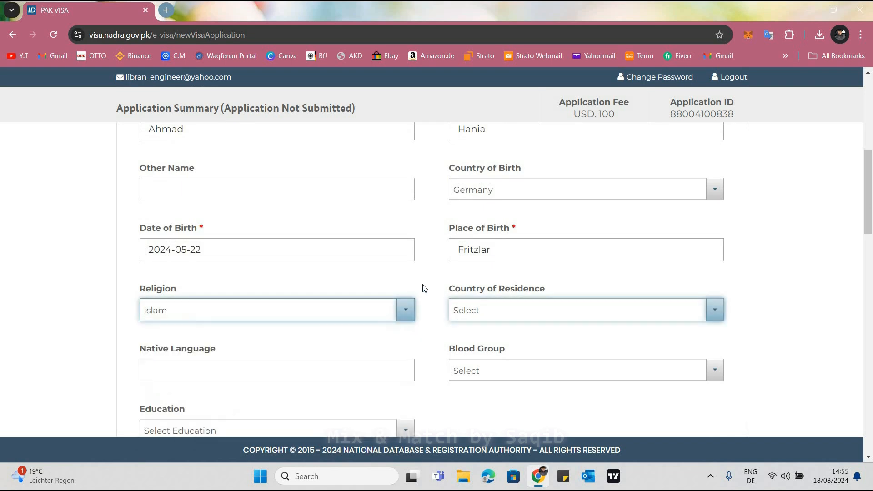
{"action": "scroll", "coordinate": [472, 198], "scroll_direction": "down", "scroll_amount": 2}
{"action": "left_click", "coordinate": [473, 201]}
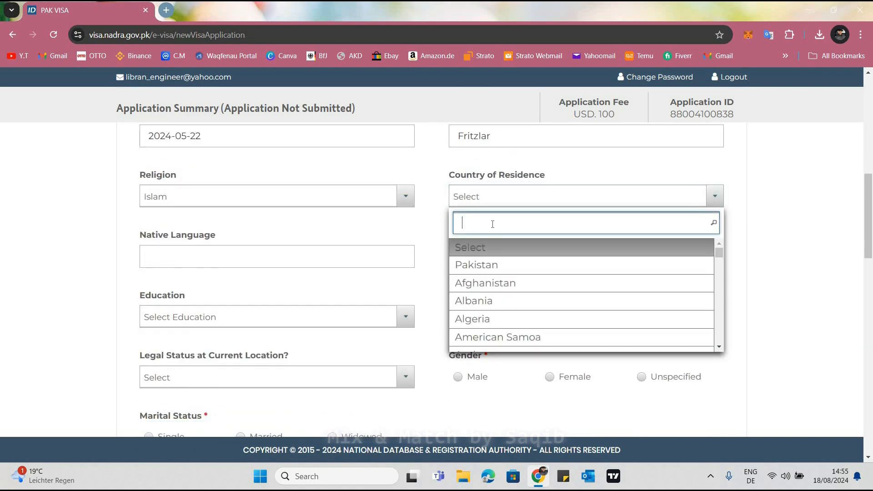
{"action": "type", "text": "ger"}
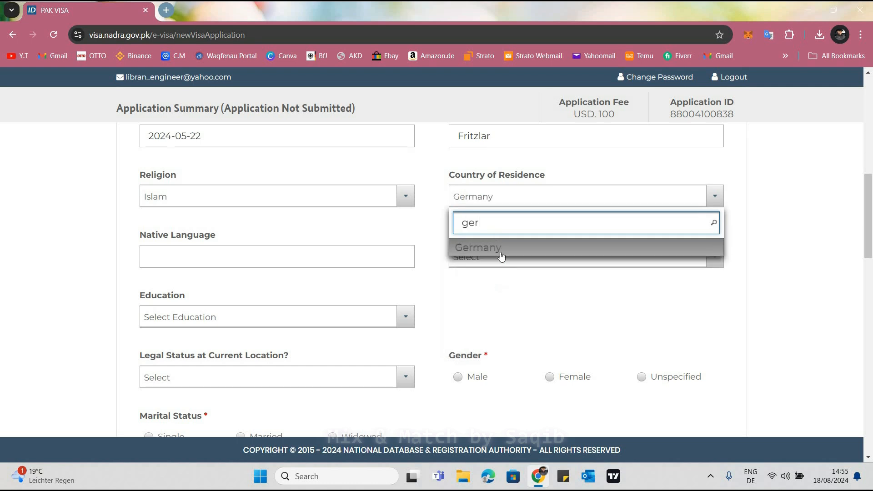
{"action": "key", "text": "Return"}
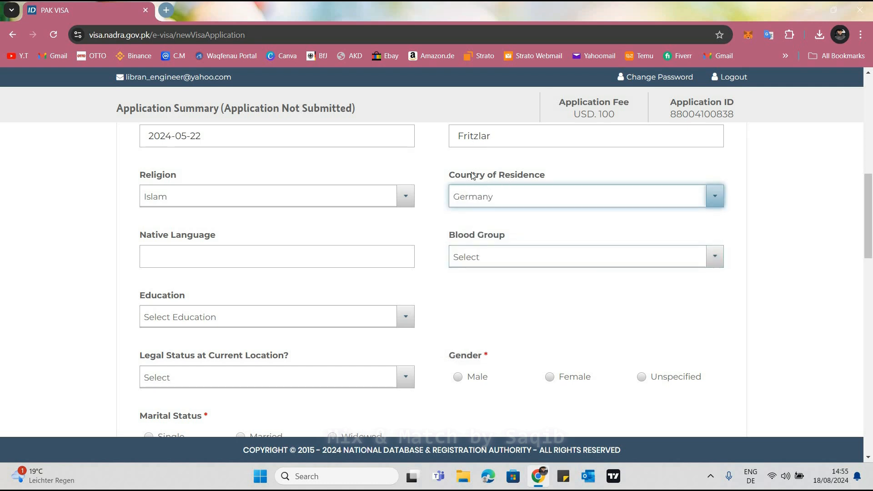
{"action": "scroll", "coordinate": [443, 173], "scroll_direction": "up", "scroll_amount": 1}
{"action": "left_click_drag", "start_coordinate": [449, 171], "coordinate": [506, 171]}
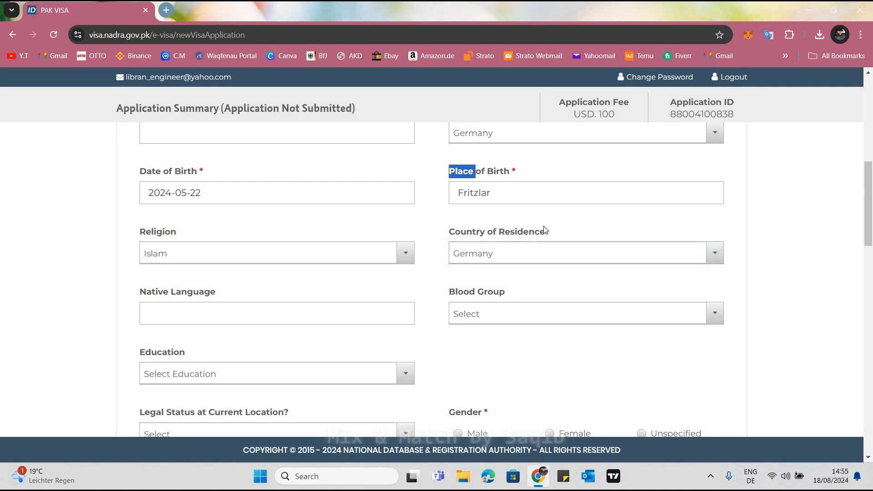
Set the blood group to B+ and enter "Urdu , Deutsch" as the native language
{"action": "left_click", "coordinate": [518, 315]}
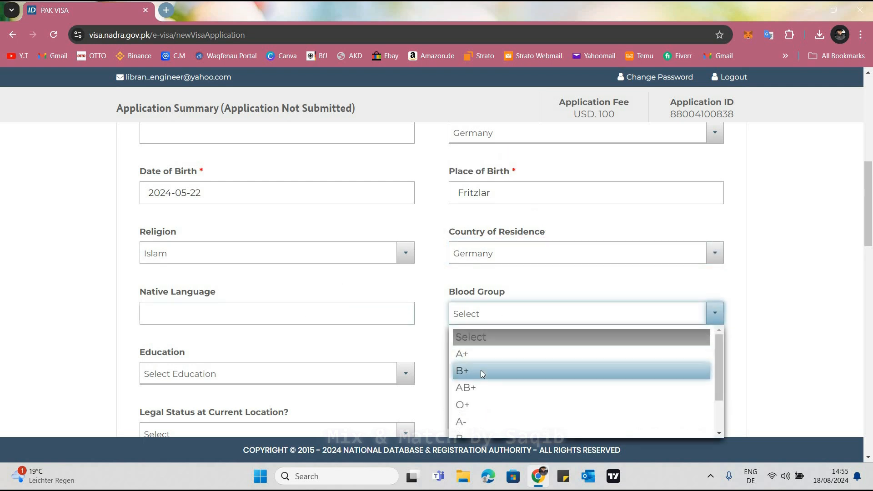
{"action": "left_click", "coordinate": [481, 371]}
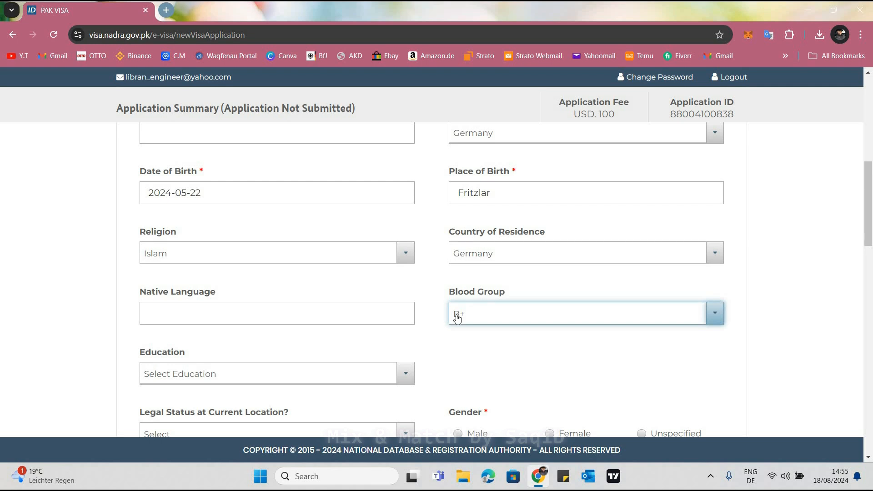
{"action": "left_click", "coordinate": [189, 314]}
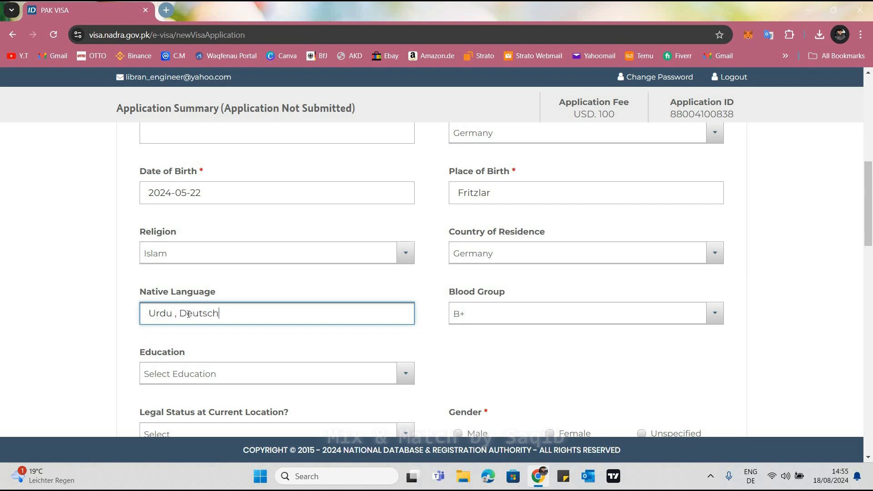
{"action": "left_click", "coordinate": [215, 282]}
{"action": "scroll", "coordinate": [215, 283], "scroll_direction": "down", "scroll_amount": 2}
{"action": "left_click", "coordinate": [216, 282]}
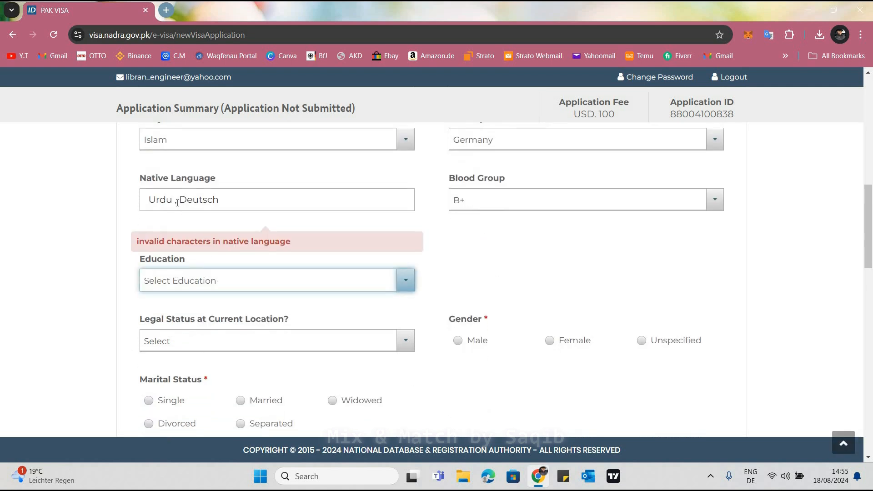
Replace the comma in the native language entry so that it reads "Urdu and Deutsch"
{"action": "left_click", "coordinate": [177, 203]}
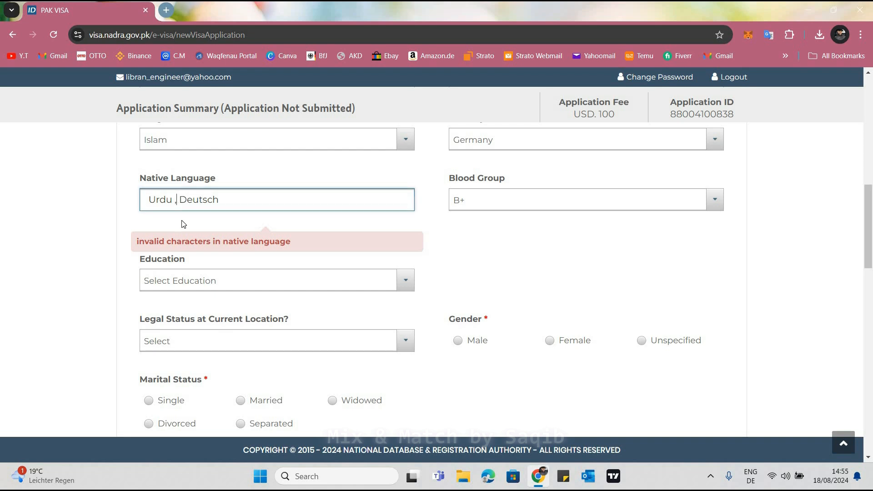
{"action": "key", "text": "BackSpace"}
{"action": "type", "text": "and"}
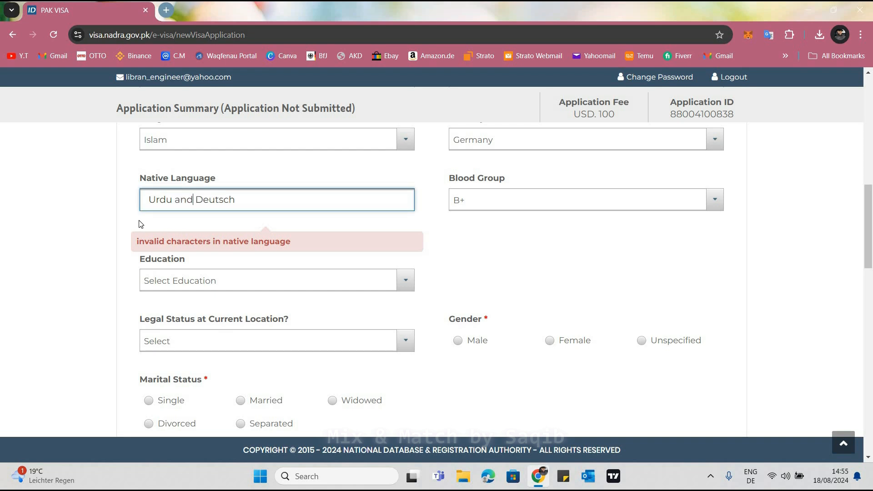
{"action": "left_click", "coordinate": [135, 222]}
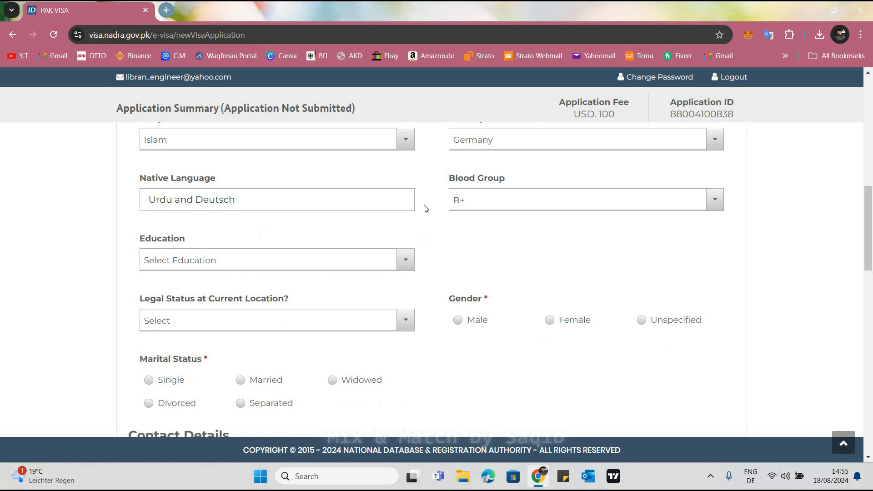
Look through the available education levels and close the list without choosing one
{"action": "scroll", "coordinate": [436, 232], "scroll_direction": "up", "scroll_amount": 1}
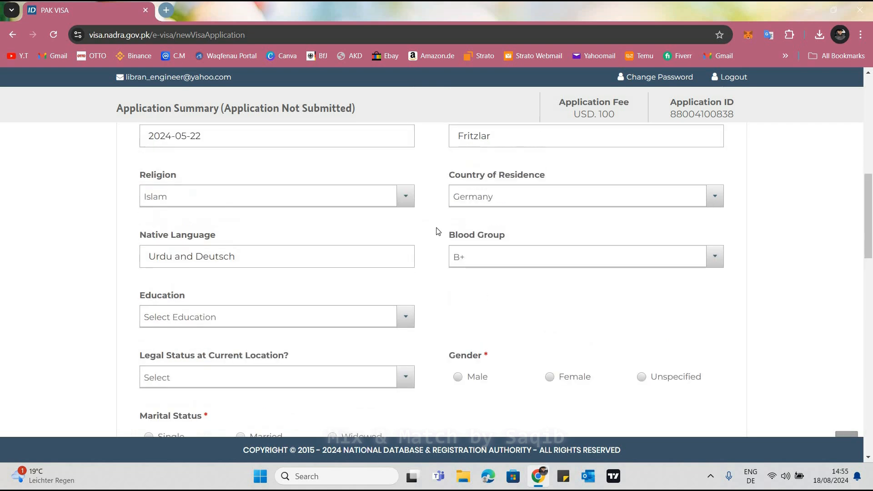
{"action": "scroll", "coordinate": [436, 231], "scroll_direction": "down", "scroll_amount": 1}
{"action": "scroll", "coordinate": [484, 219], "scroll_direction": "down", "scroll_amount": 1}
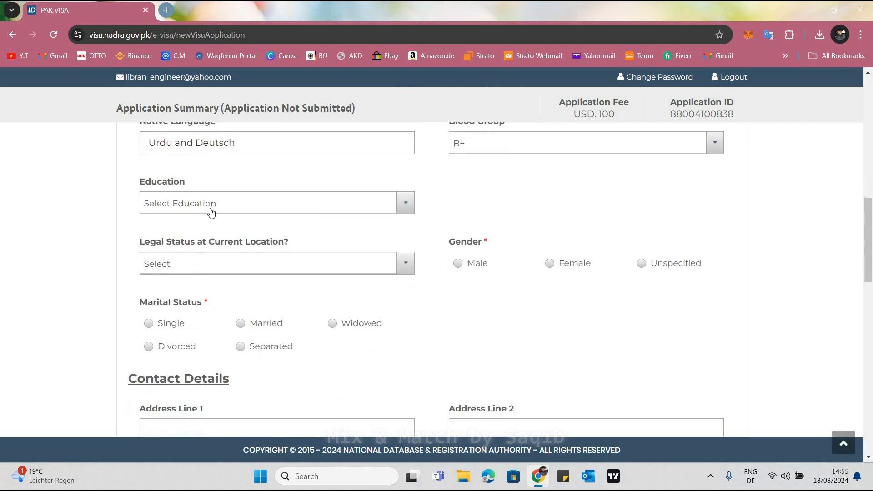
{"action": "left_click", "coordinate": [212, 212]}
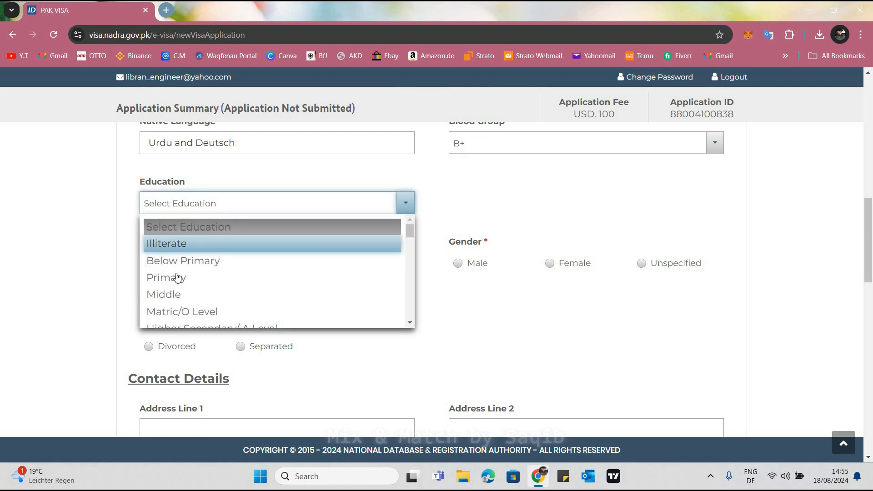
{"action": "scroll", "coordinate": [207, 289], "scroll_direction": "down", "scroll_amount": 5}
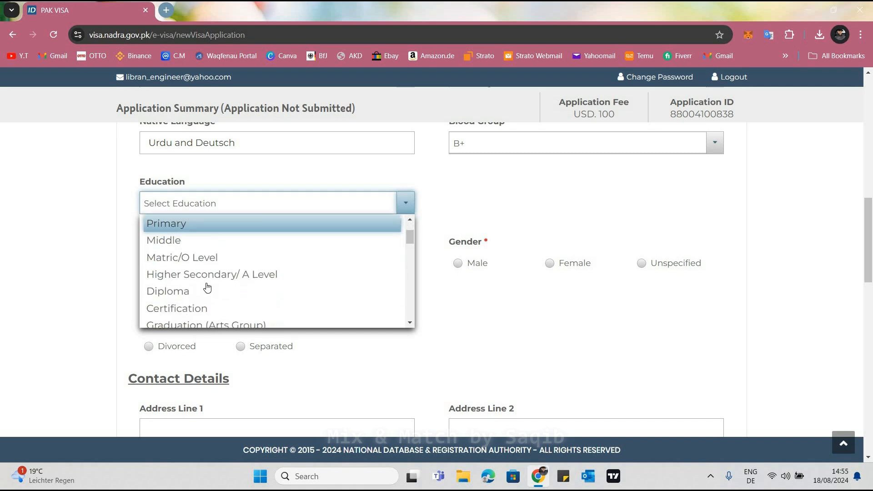
{"action": "scroll", "coordinate": [207, 287], "scroll_direction": "down", "scroll_amount": 6}
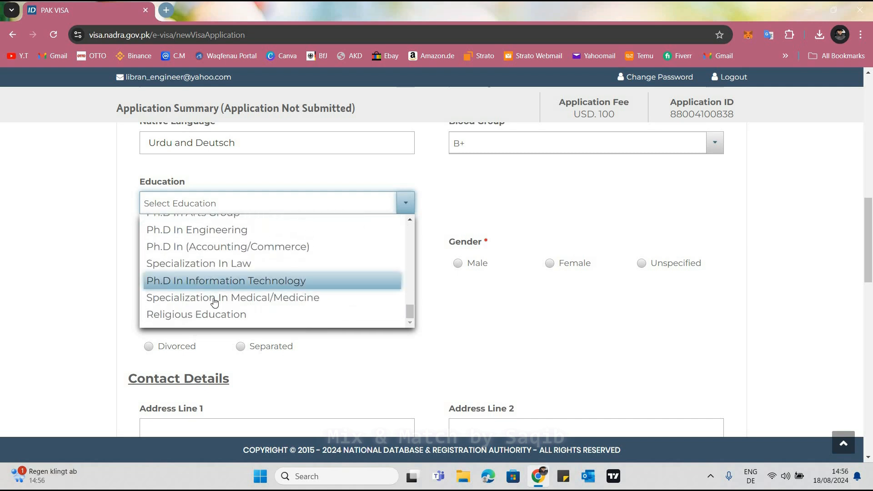
{"action": "scroll", "coordinate": [182, 289], "scroll_direction": "up", "scroll_amount": 11}
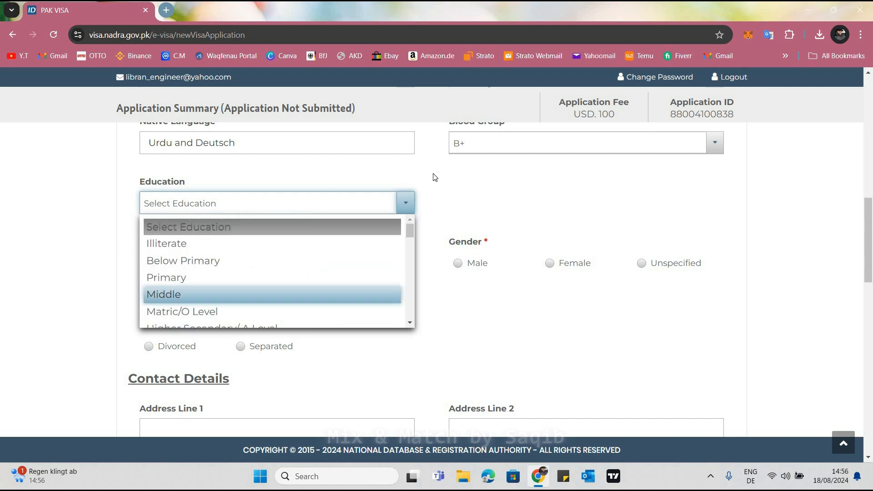
{"action": "left_click", "coordinate": [237, 212]}
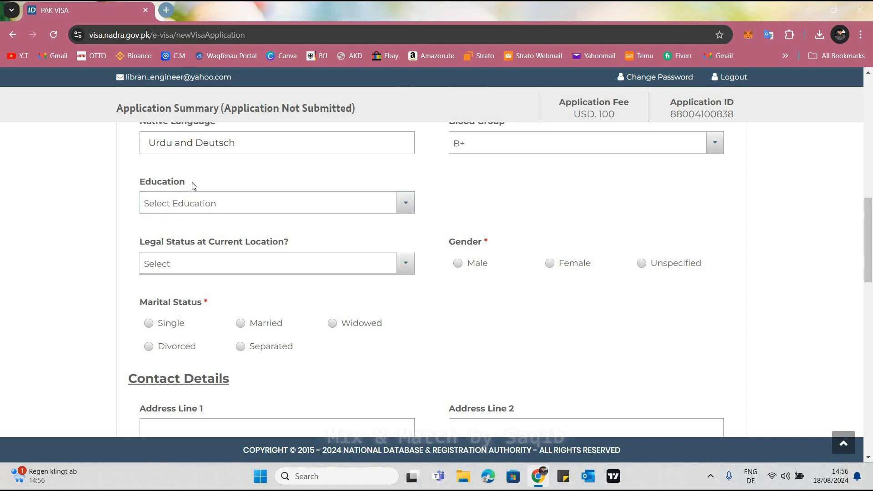
Set the applicant's legal status at the current location to Citizen
{"action": "left_click", "coordinate": [238, 271]}
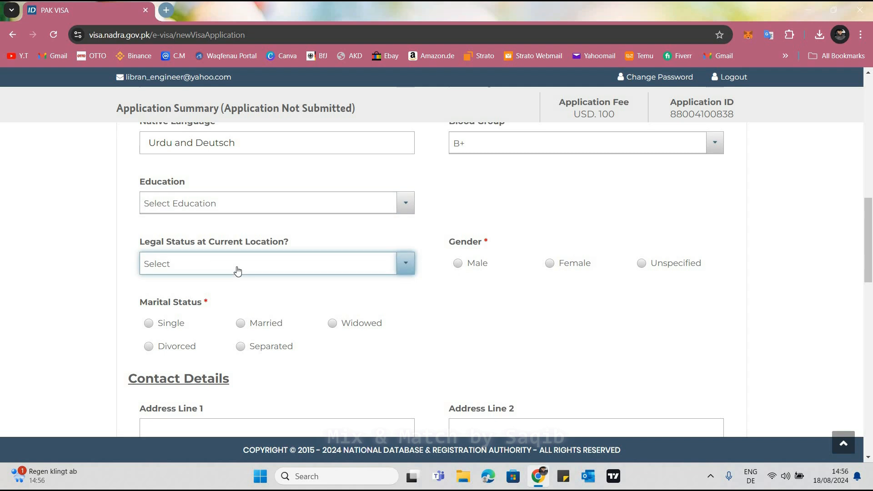
{"action": "left_click", "coordinate": [237, 270]}
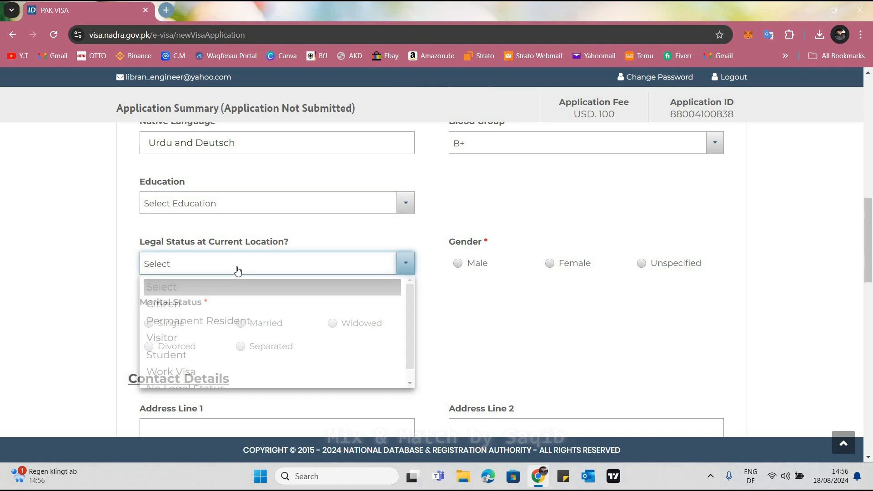
{"action": "left_click", "coordinate": [175, 308]}
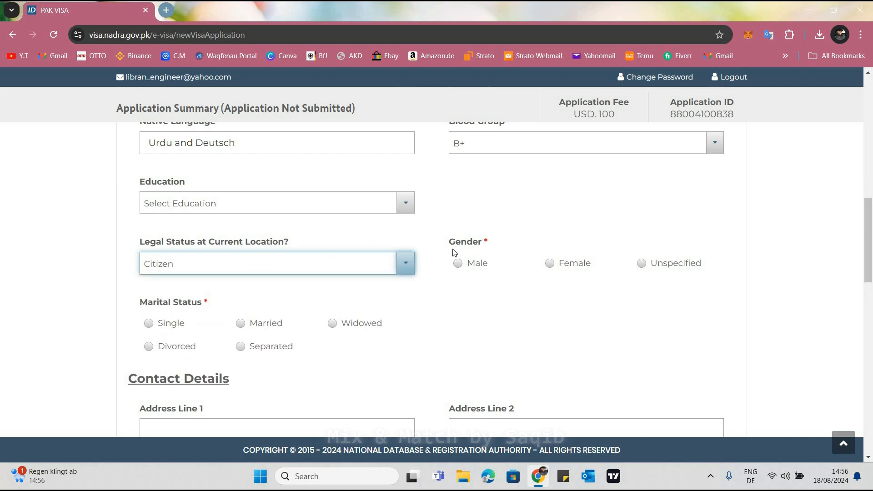
Set the applicant's gender to Female and the marital status to Single
{"action": "left_click", "coordinate": [552, 263]}
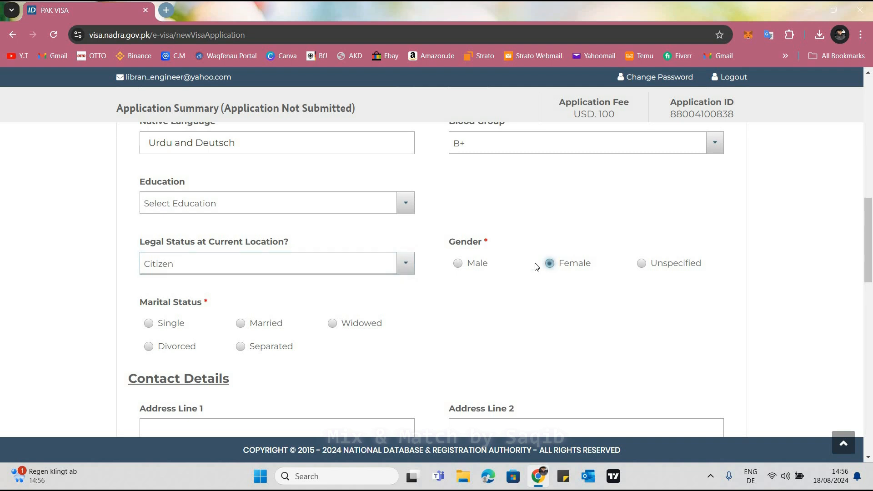
{"action": "scroll", "coordinate": [164, 201], "scroll_direction": "down", "scroll_amount": 3}
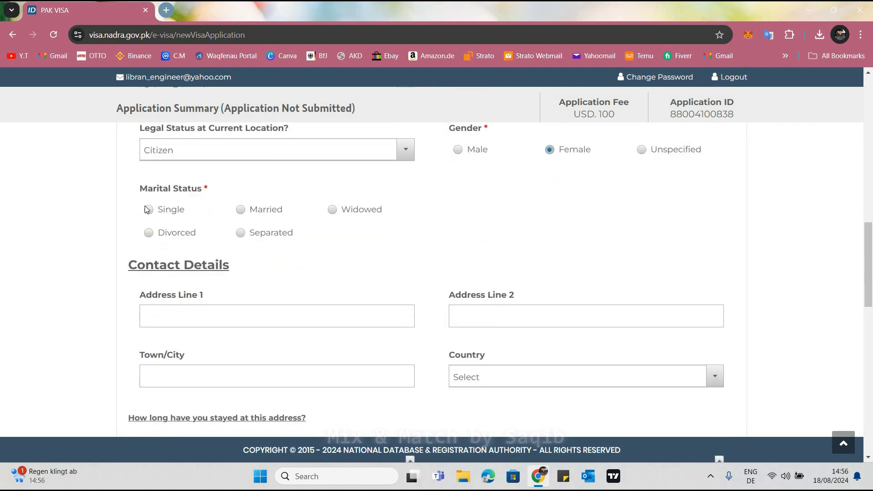
{"action": "left_click", "coordinate": [149, 211]}
Enter the applicant's street and house number in Address Line 1 and the home town in Town/City
{"action": "scroll", "coordinate": [254, 211], "scroll_direction": "down", "scroll_amount": 3}
{"action": "left_click", "coordinate": [174, 205]}
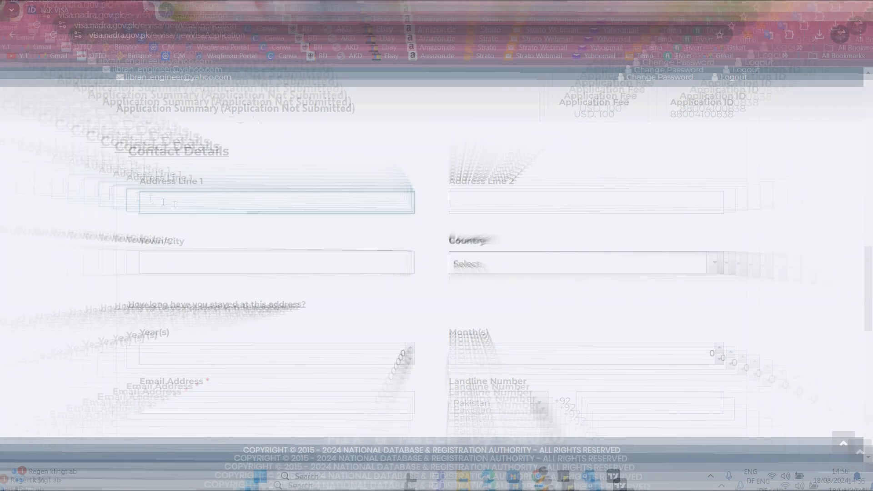
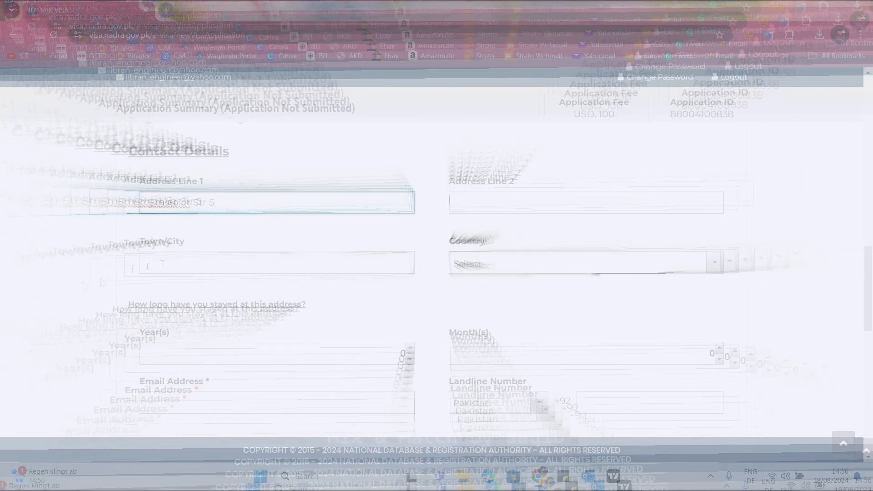
{"action": "left_click", "coordinate": [167, 259]}
{"action": "type", "text": "Fr"}
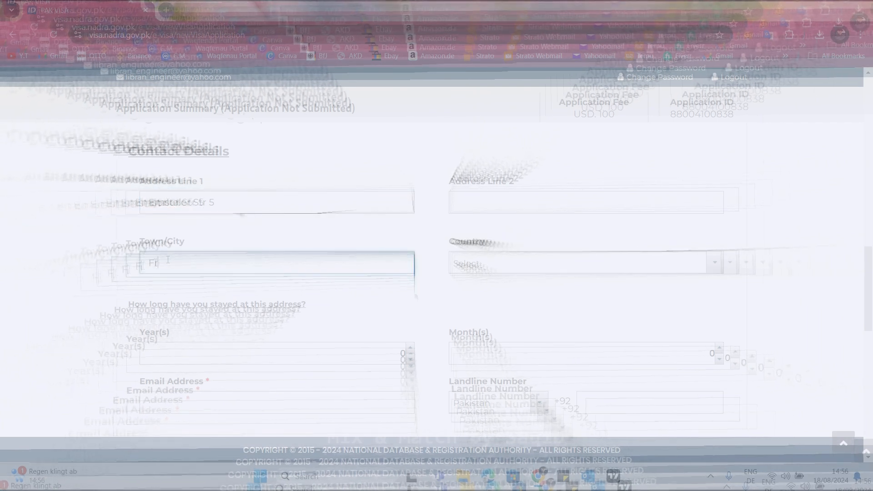
{"action": "type", "text": "itzlar"}
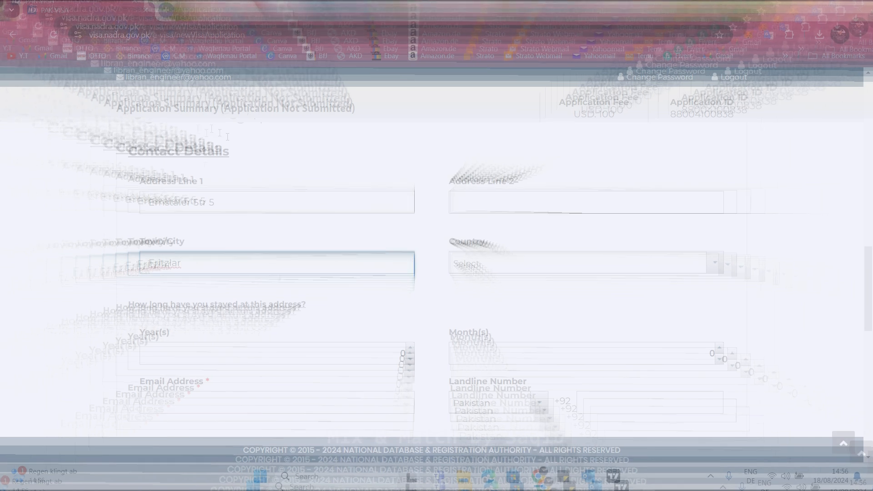
Append a comma and the applicant's postal code to the street in Address Line 1
{"action": "scroll", "coordinate": [235, 150], "scroll_direction": "down", "scroll_amount": 1}
{"action": "scroll", "coordinate": [234, 151], "scroll_direction": "down", "scroll_amount": 1}
{"action": "left_click", "coordinate": [235, 150]}
{"action": "type", "text": ","}
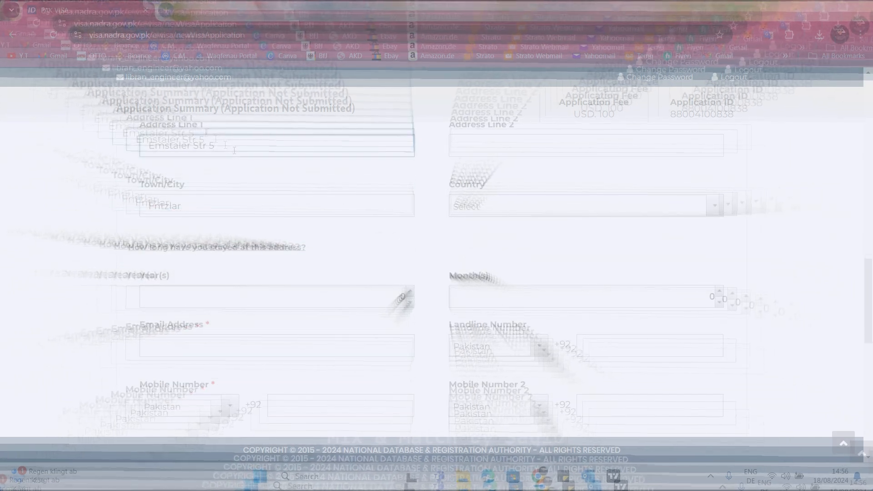
{"action": "type", "text": " 34560"}
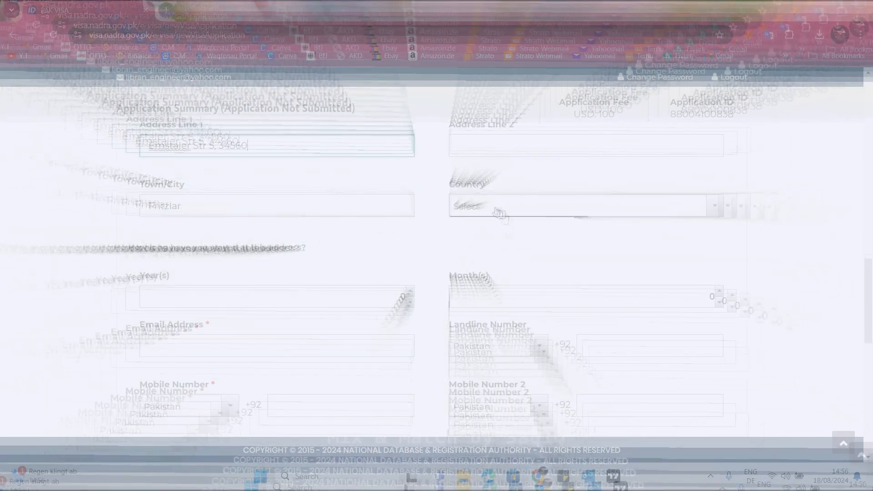
Set the country in the contact details to Germany
{"action": "left_click", "coordinate": [503, 209]}
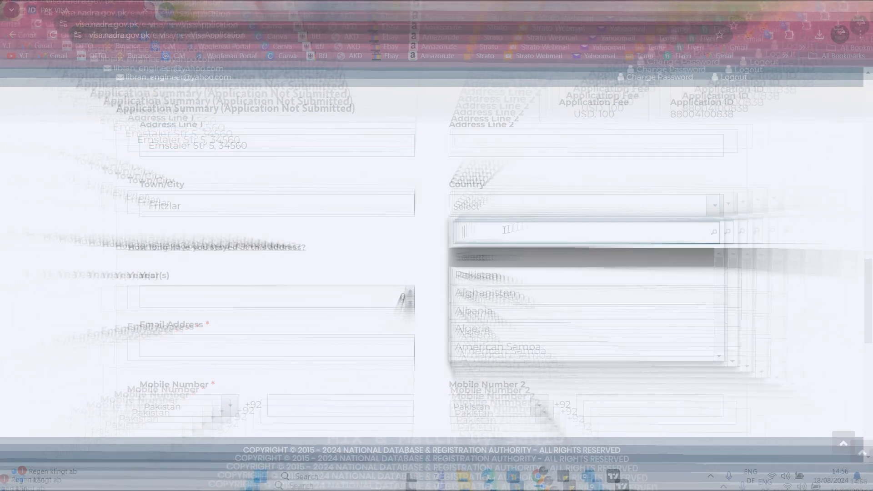
{"action": "type", "text": "Germ"}
{"action": "key", "text": "Return"}
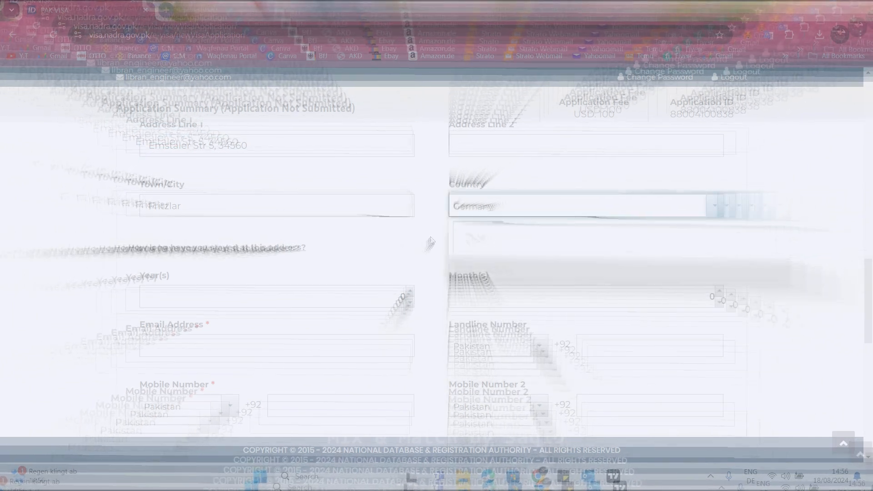
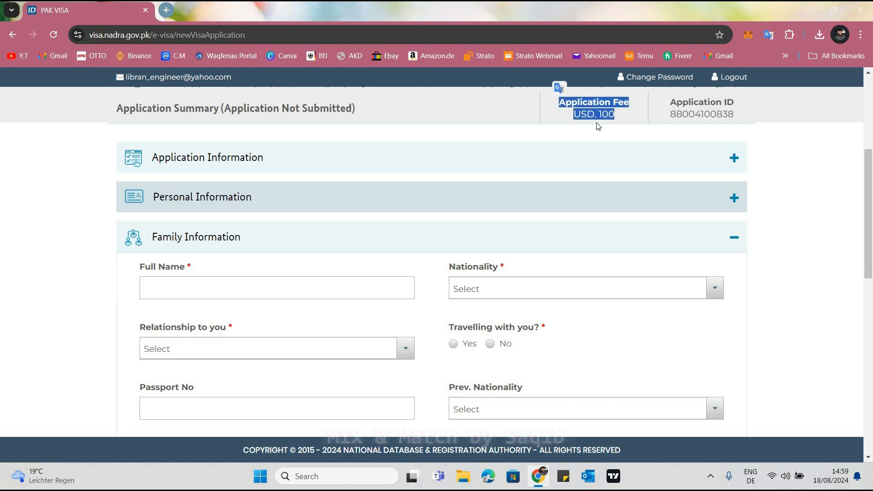
Review the visa category options in the Application Information section and return to the Family Information section
{"action": "left_click", "coordinate": [397, 219]}
{"action": "scroll", "coordinate": [266, 269], "scroll_direction": "up", "scroll_amount": 2}
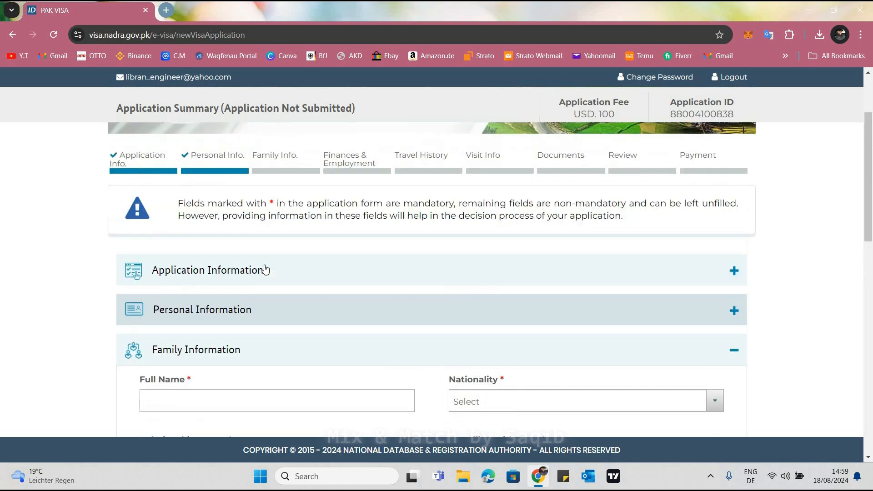
{"action": "left_click", "coordinate": [230, 273]}
{"action": "left_click", "coordinate": [223, 210]}
{"action": "scroll", "coordinate": [170, 253], "scroll_direction": "down", "scroll_amount": 5}
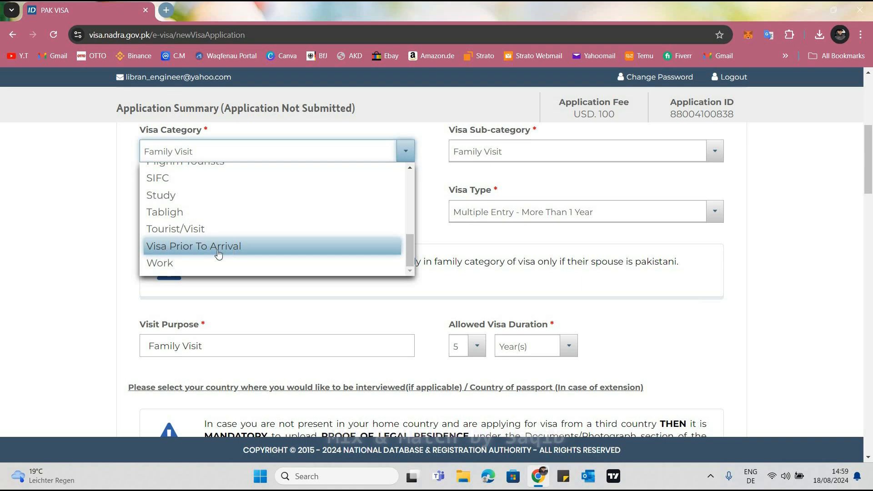
{"action": "left_click", "coordinate": [457, 186]}
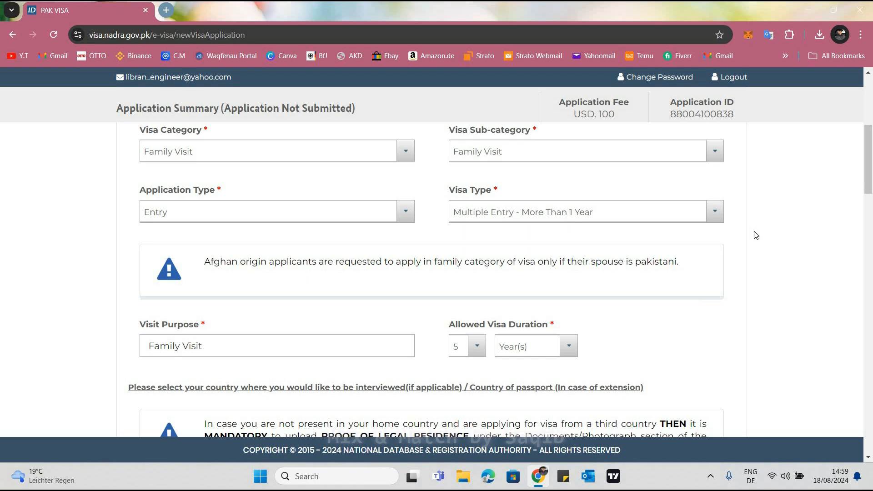
{"action": "scroll", "coordinate": [756, 235], "scroll_direction": "down", "scroll_amount": 3}
{"action": "scroll", "coordinate": [735, 328], "scroll_direction": "up", "scroll_amount": 8}
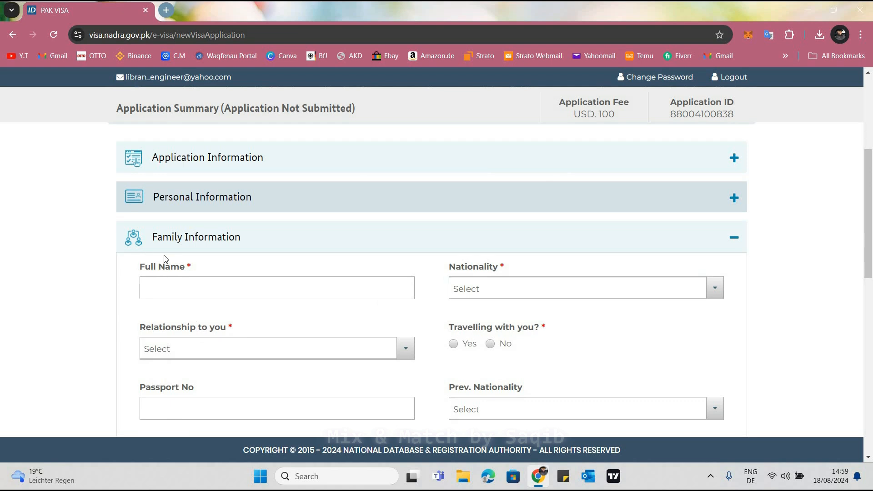
{"action": "scroll", "coordinate": [511, 239], "scroll_direction": "down", "scroll_amount": 1}
{"action": "left_click", "coordinate": [517, 235]}
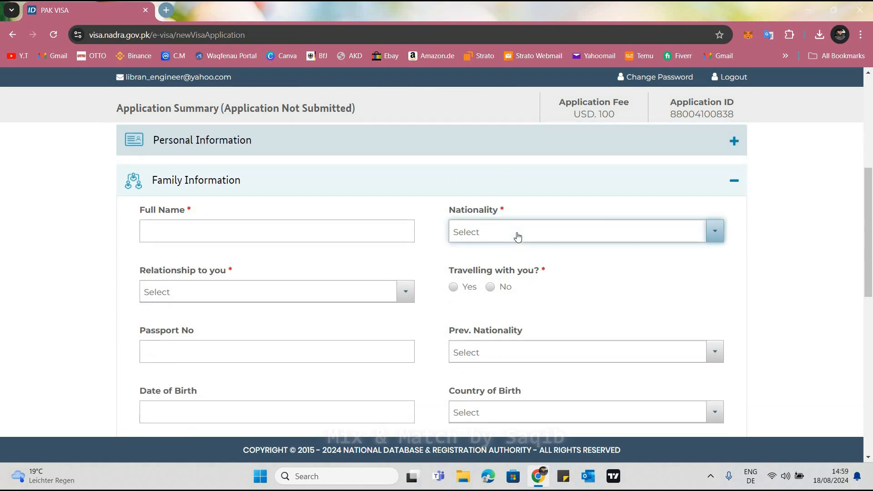
{"action": "left_click", "coordinate": [247, 291]}
{"action": "left_click", "coordinate": [248, 291]}
{"action": "scroll", "coordinate": [209, 354], "scroll_direction": "down", "scroll_amount": 1}
{"action": "scroll", "coordinate": [209, 354], "scroll_direction": "up", "scroll_amount": 1}
Enter the first family member's full name in the Family Information section and set the nationality to Germany
{"action": "left_click", "coordinate": [187, 233]}
{"action": "left_click", "coordinate": [146, 232]}
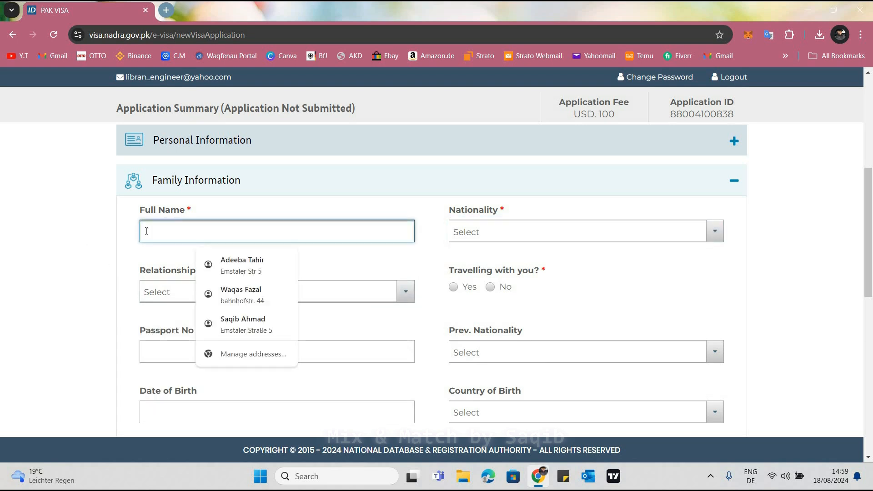
{"action": "left_click", "coordinate": [160, 231]}
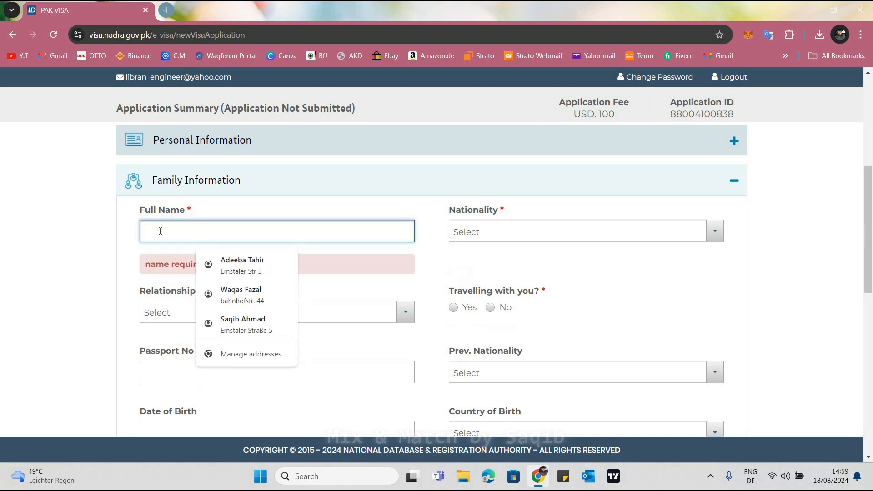
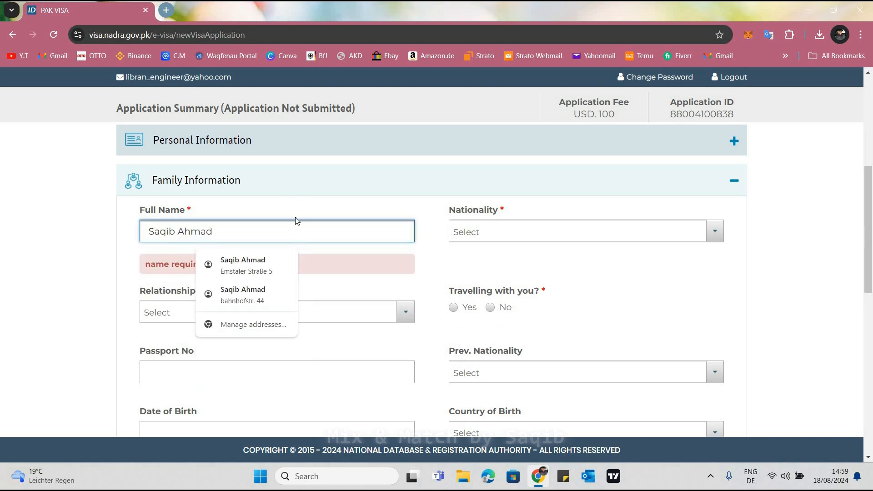
{"action": "left_click", "coordinate": [499, 240]}
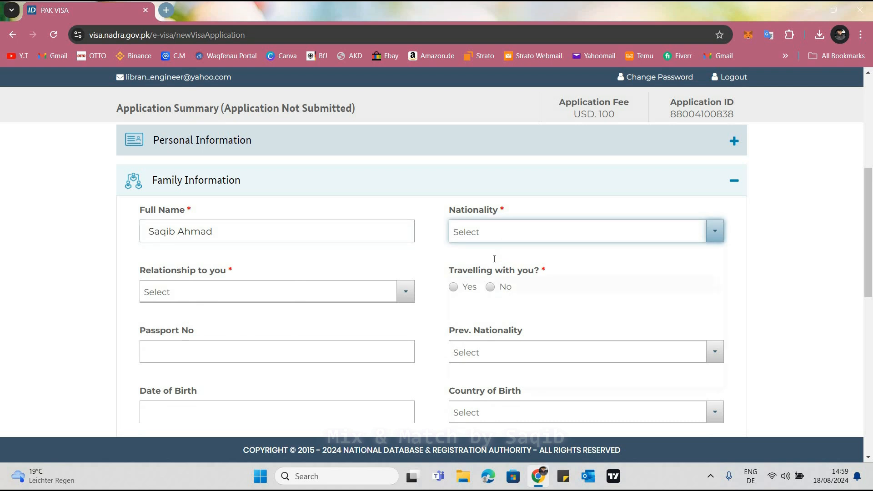
{"action": "type", "text": "ger"}
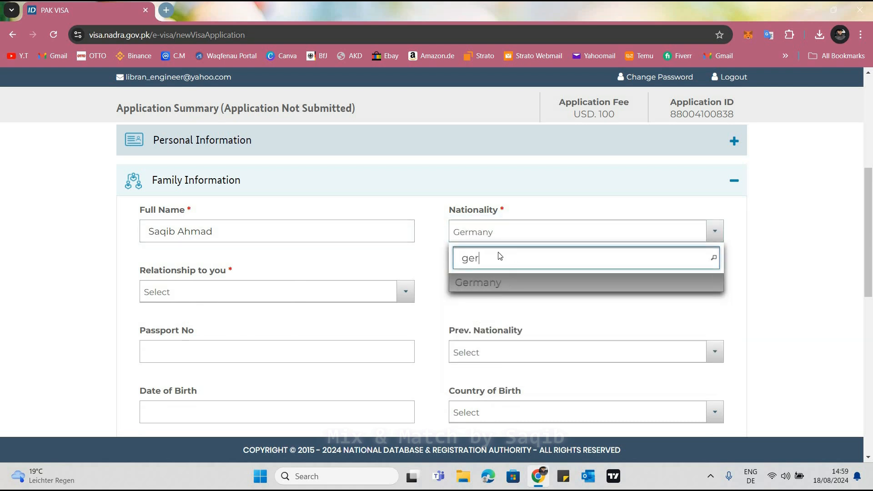
{"action": "key", "text": "Return"}
Set the first family member's relationship to Father and mark him as travelling with the applicant
{"action": "left_click", "coordinate": [226, 297]}
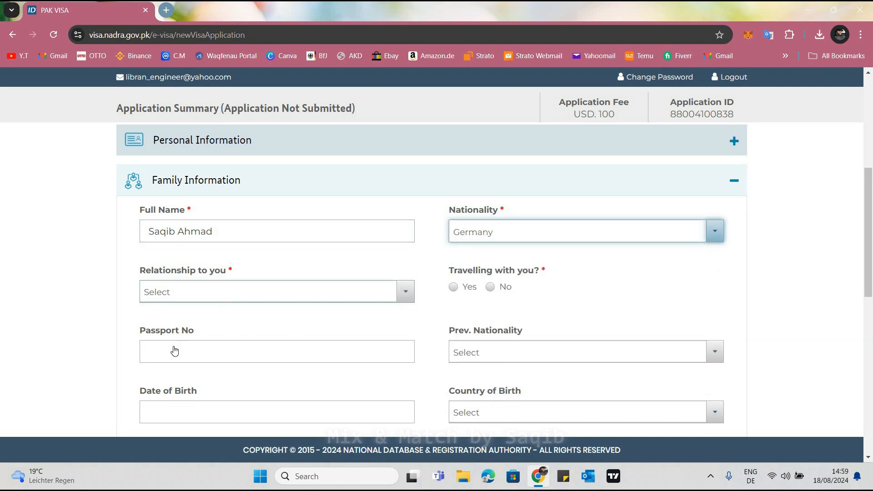
{"action": "key", "text": "Down"}
{"action": "key", "text": "Down"}
{"action": "key", "text": "Down"}
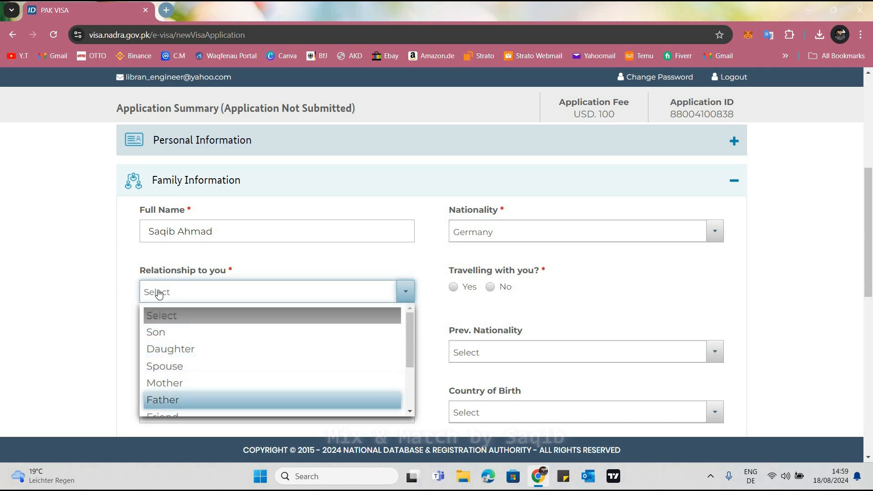
{"action": "key", "text": "Return"}
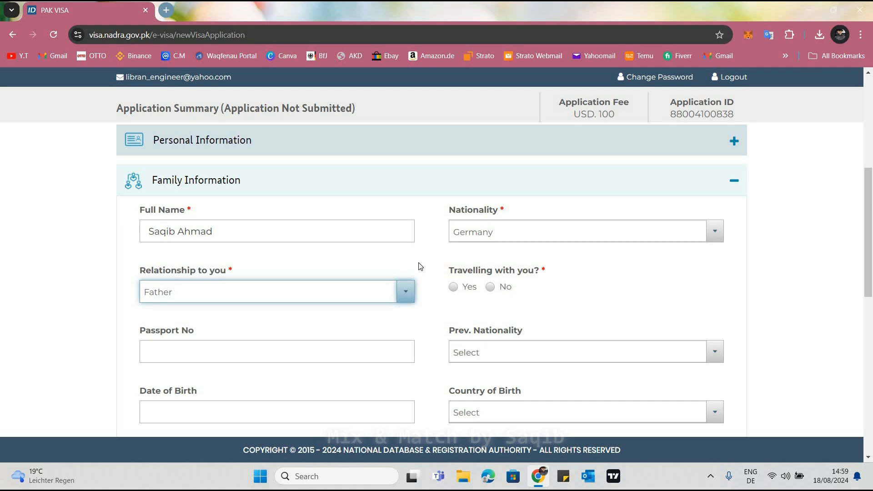
{"action": "left_click", "coordinate": [454, 287]}
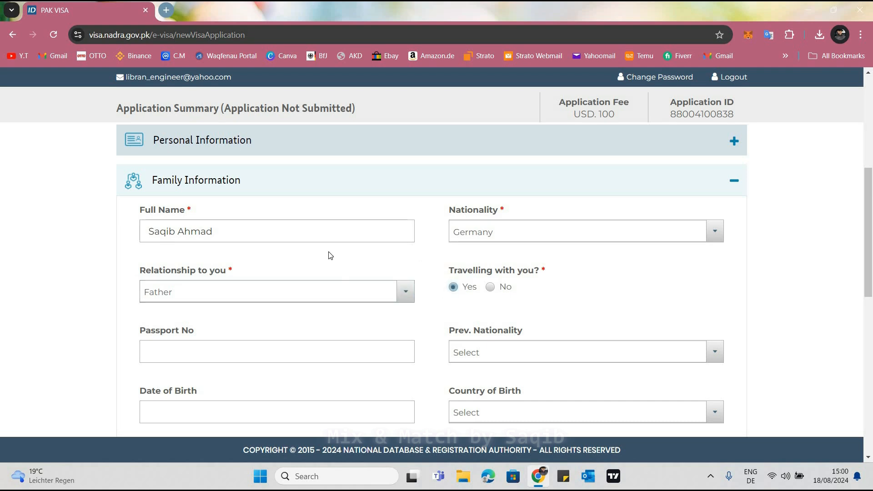
{"action": "scroll", "coordinate": [184, 239], "scroll_direction": "down", "scroll_amount": 2}
{"action": "left_click", "coordinate": [184, 239]}
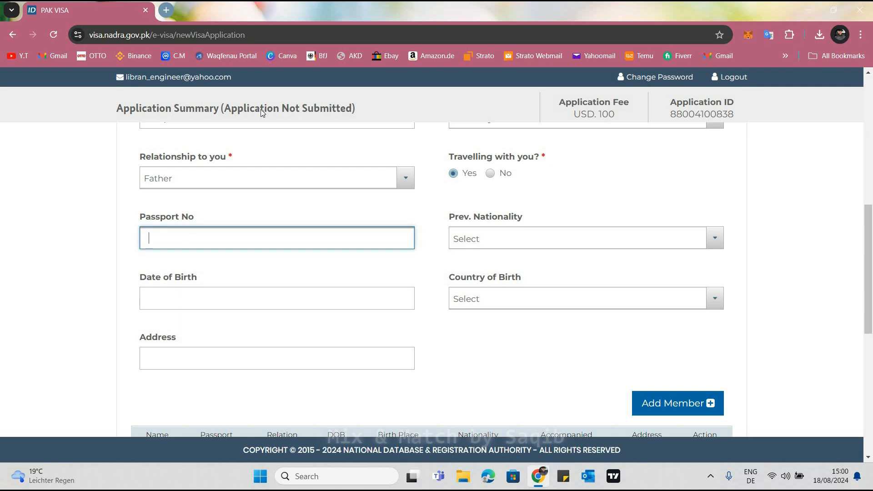
{"action": "left_click", "coordinate": [441, 261]}
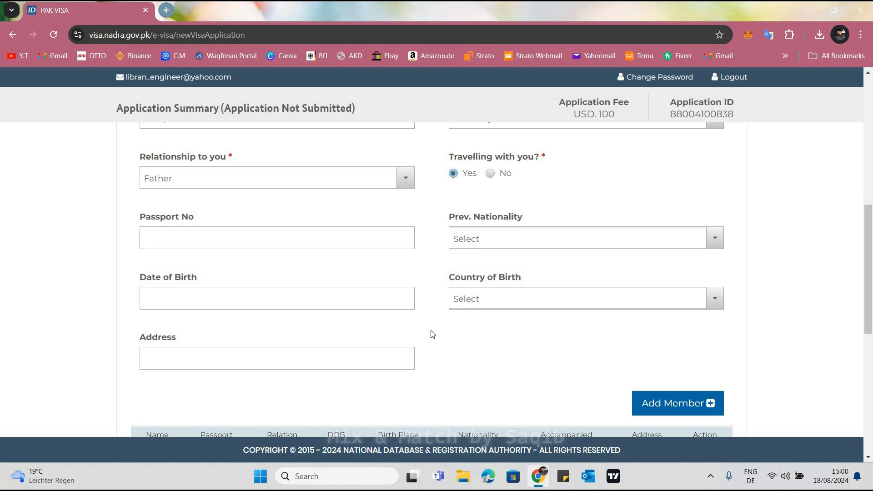
{"action": "left_click", "coordinate": [190, 232]}
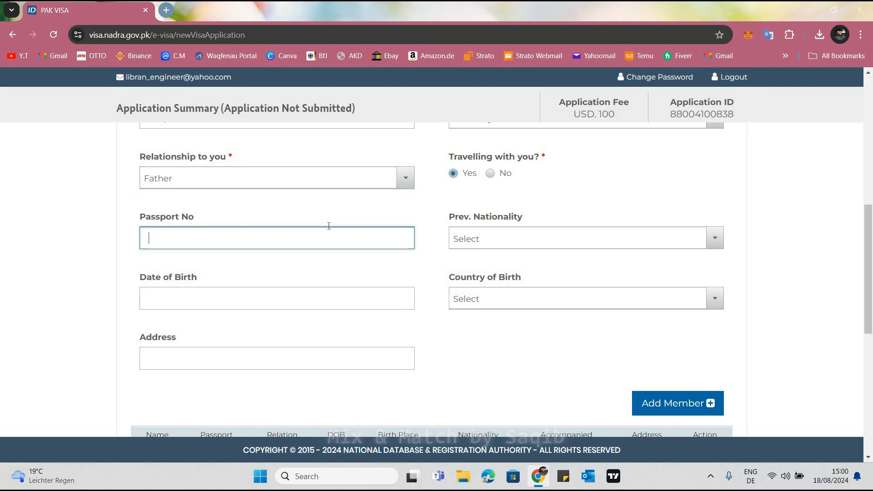
{"action": "double_click", "coordinate": [229, 160]}
{"action": "left_click", "coordinate": [429, 247]}
Set the father's previous nationality to Pakistan
{"action": "left_click", "coordinate": [487, 246]}
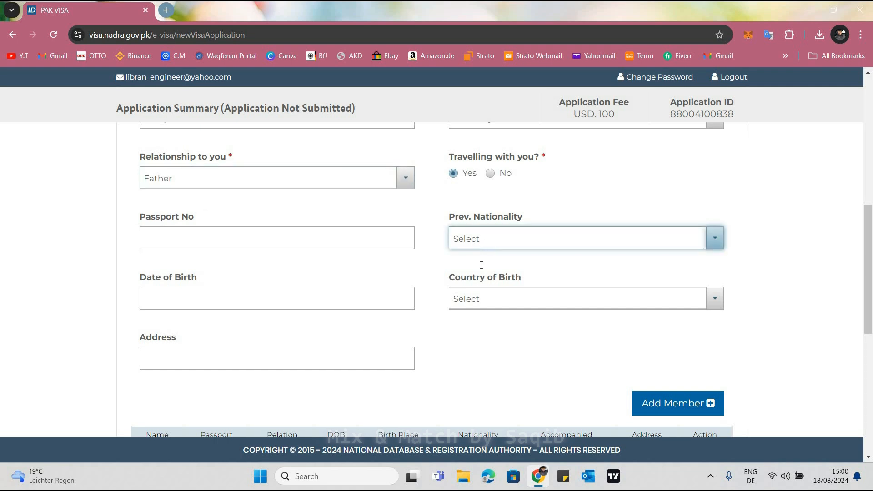
{"action": "type", "text": "pak"}
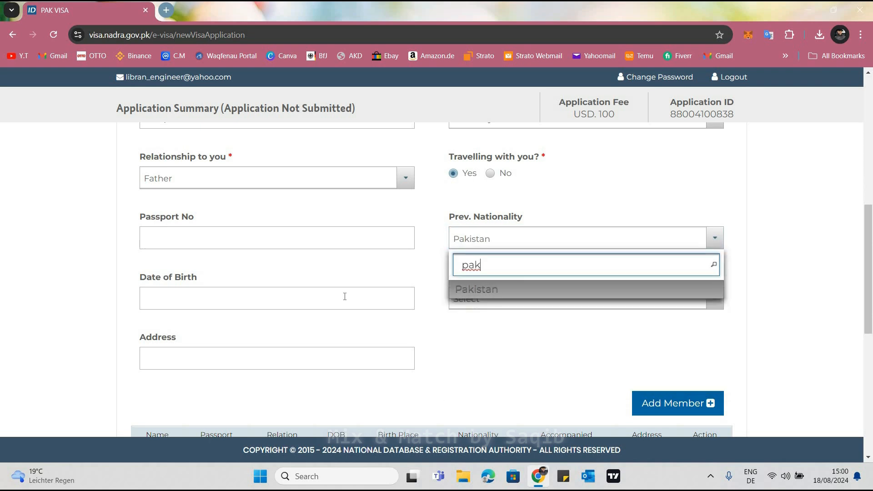
{"action": "key", "text": "Return"}
Enter the father's date of birth by picking its year, month and day in the calendar
{"action": "left_click", "coordinate": [345, 297]}
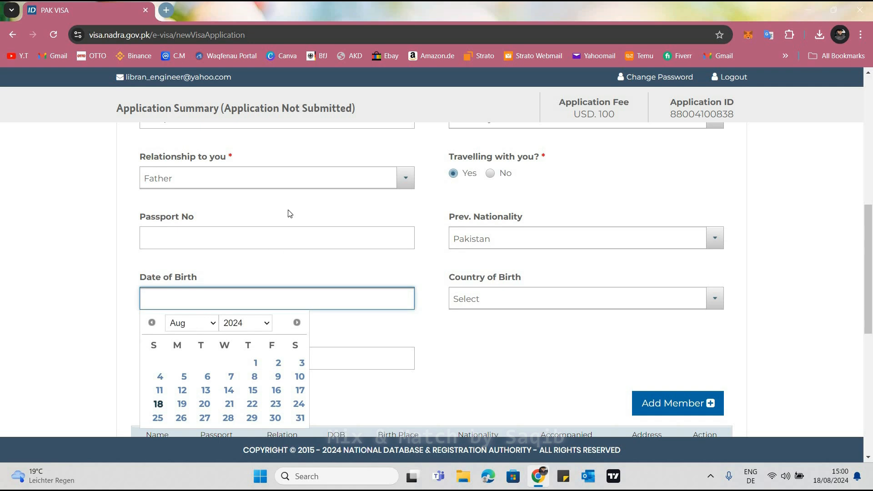
{"action": "scroll", "coordinate": [291, 214], "scroll_direction": "down", "scroll_amount": 2}
{"action": "left_click", "coordinate": [264, 211]}
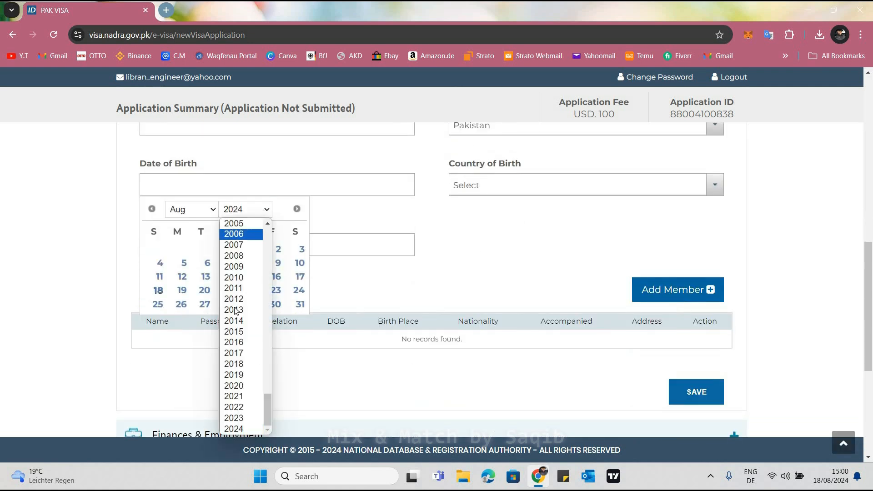
{"action": "scroll", "coordinate": [235, 310], "scroll_direction": "up", "scroll_amount": 12}
{"action": "scroll", "coordinate": [235, 384], "scroll_direction": "down", "scroll_amount": 5}
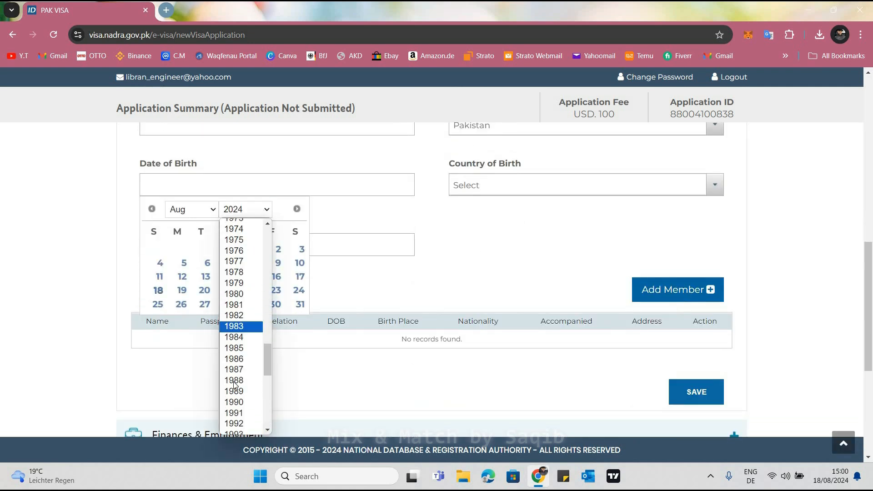
{"action": "left_click", "coordinate": [235, 381]}
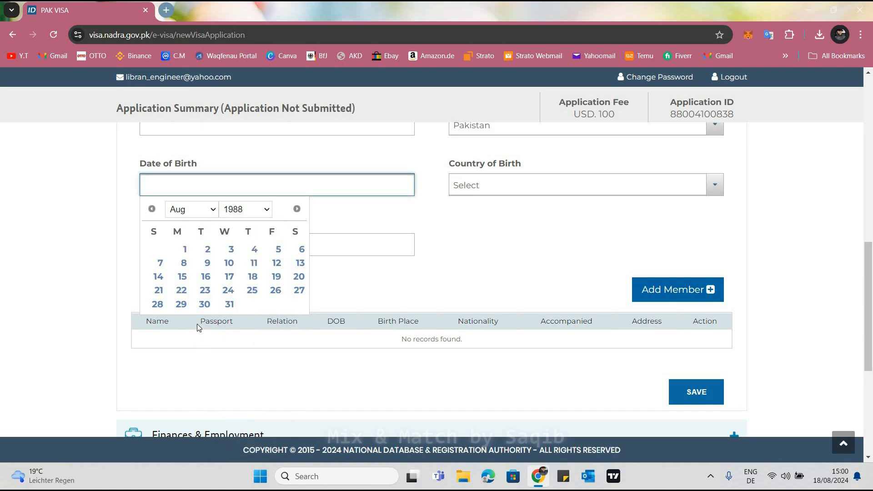
{"action": "left_click", "coordinate": [191, 209]}
{"action": "left_click", "coordinate": [200, 320]}
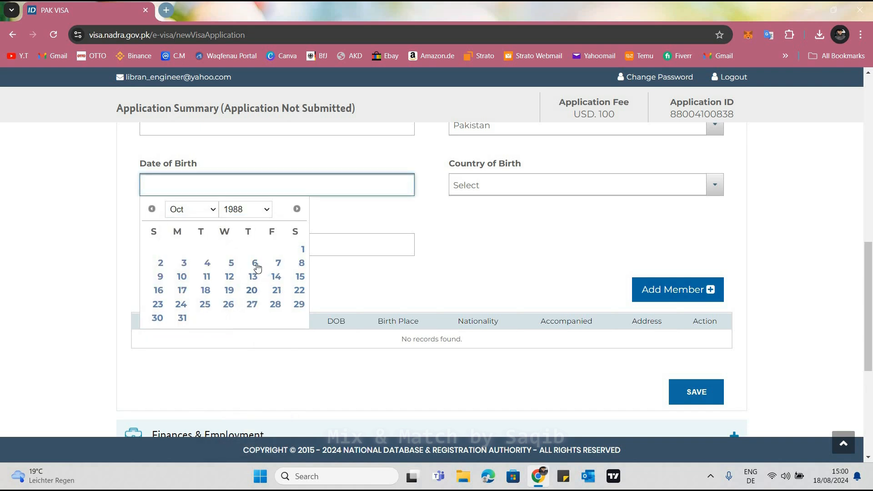
{"action": "left_click", "coordinate": [256, 264]}
Set the father's country of birth to Pakistan, leave the address blank and add him to the family members table
{"action": "left_click", "coordinate": [511, 191]}
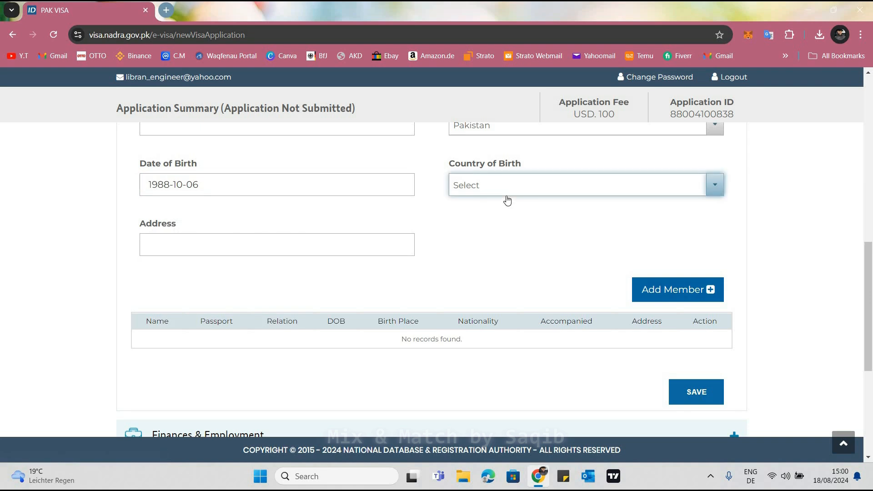
{"action": "left_click", "coordinate": [507, 197]}
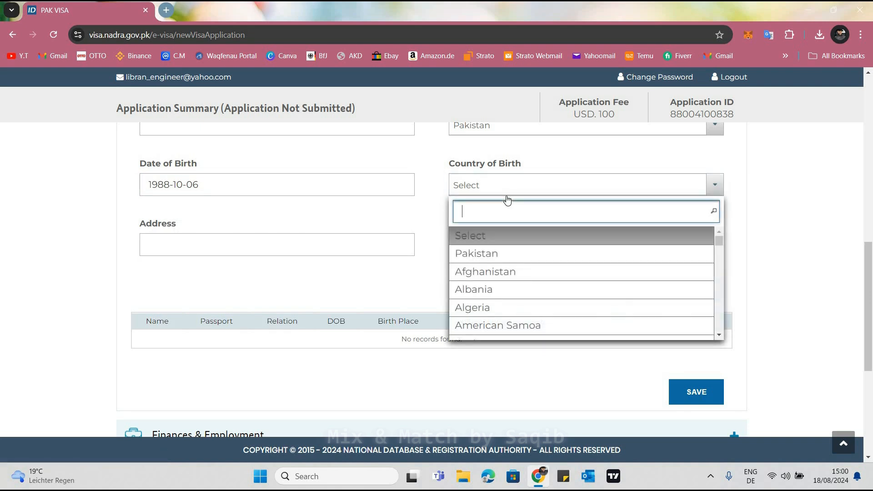
{"action": "type", "text": "pak"}
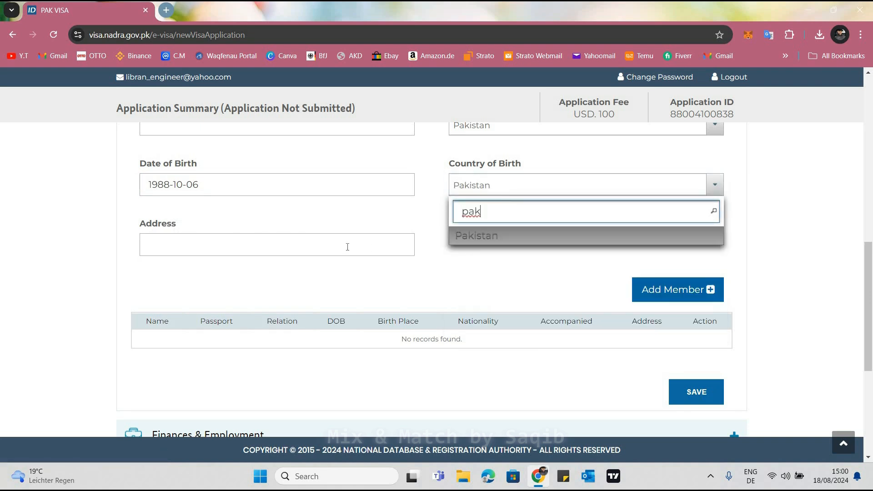
{"action": "left_click", "coordinate": [348, 247]}
{"action": "left_click", "coordinate": [380, 241]}
{"action": "left_click", "coordinate": [649, 293]}
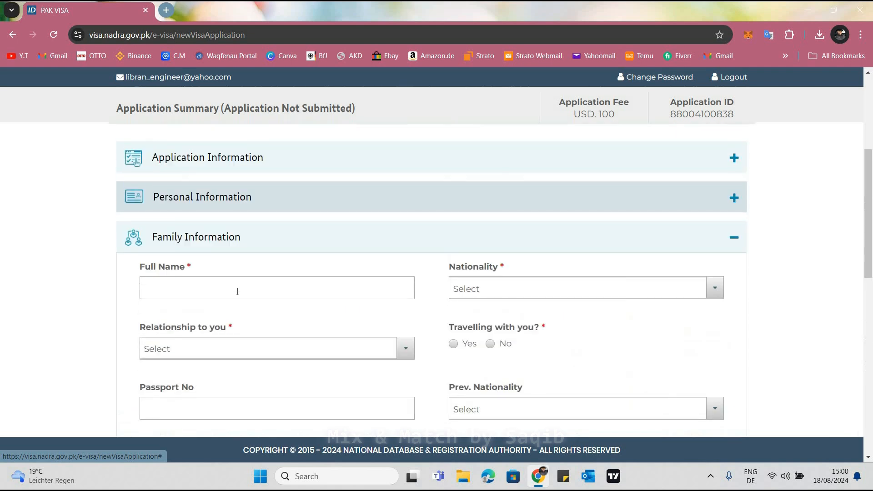
Enter the second family member's full name and set the nationality to Pakistan
{"action": "left_click", "coordinate": [237, 291]}
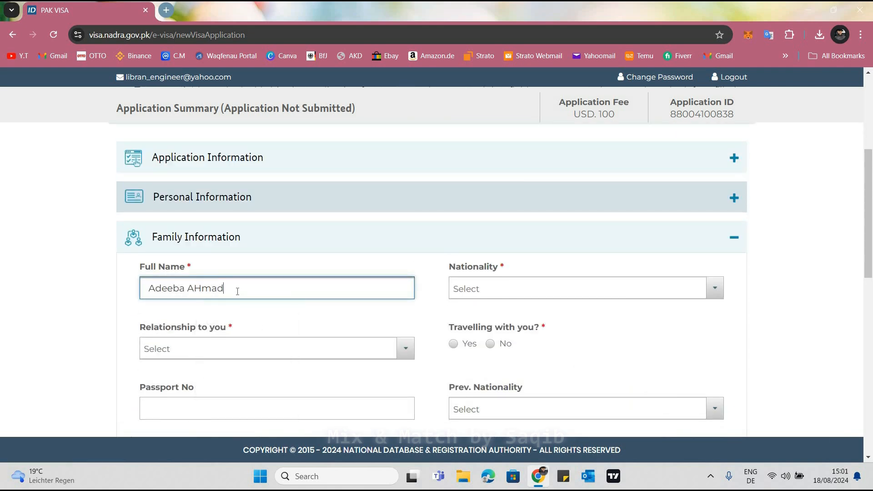
{"action": "left_click", "coordinate": [461, 295]}
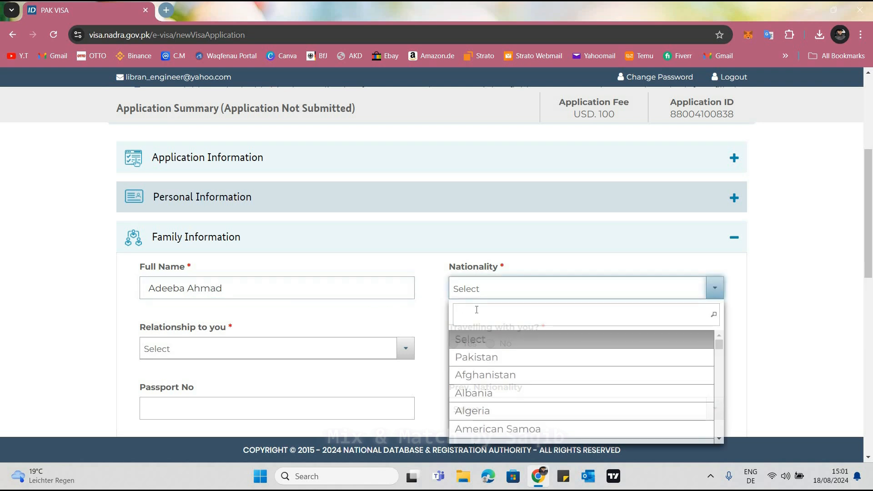
{"action": "type", "text": "pk"}
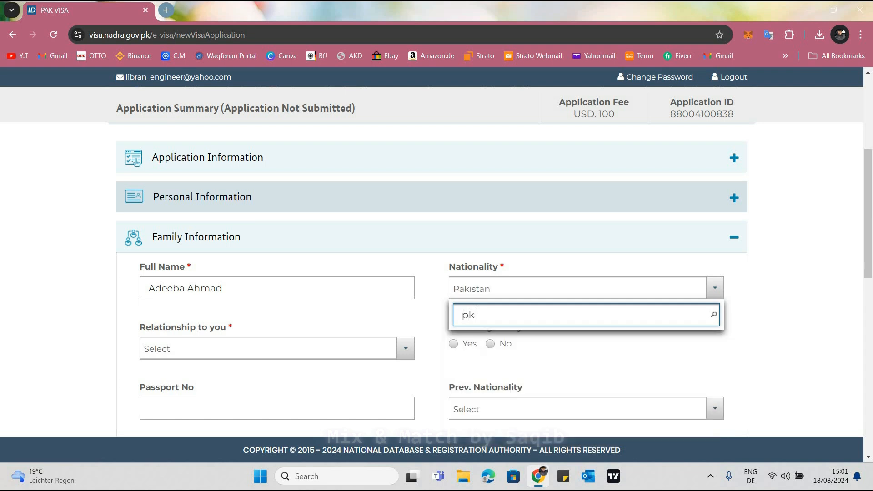
{"action": "key", "text": "Return"}
Set the second family member's relationship to Mother and mark her as travelling with the applicant
{"action": "left_click", "coordinate": [301, 360]}
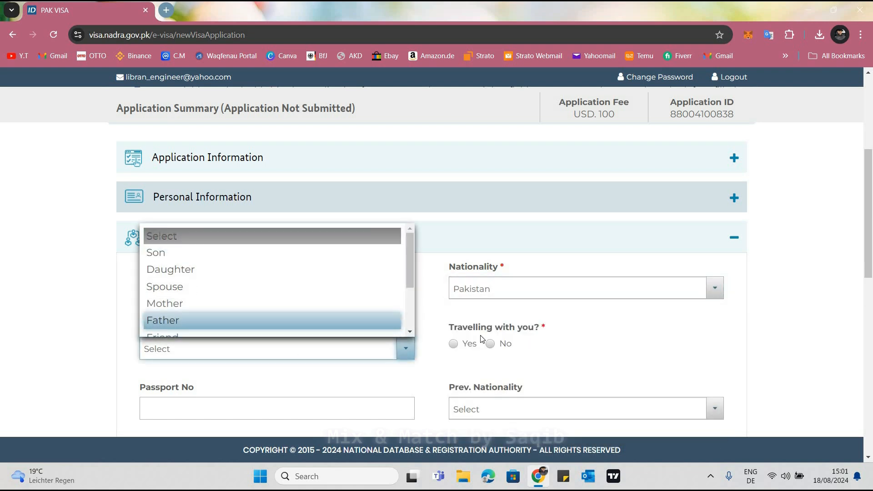
{"action": "left_click", "coordinate": [155, 302]}
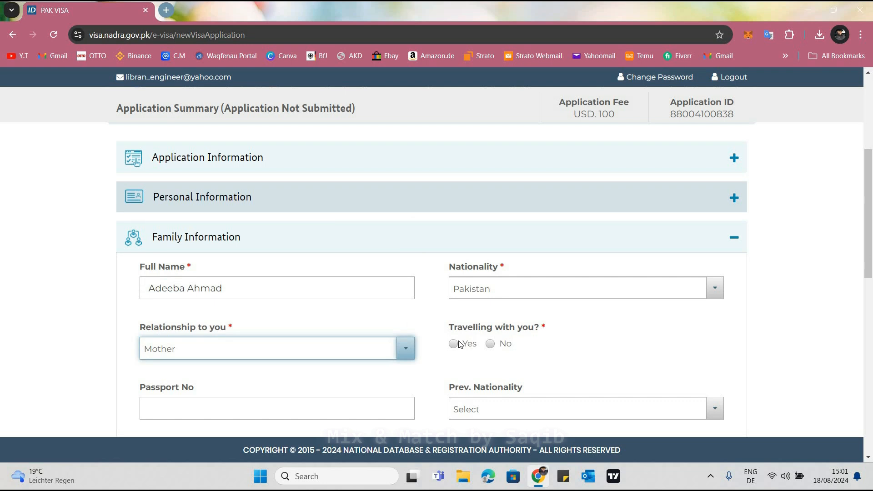
{"action": "left_click", "coordinate": [454, 344]}
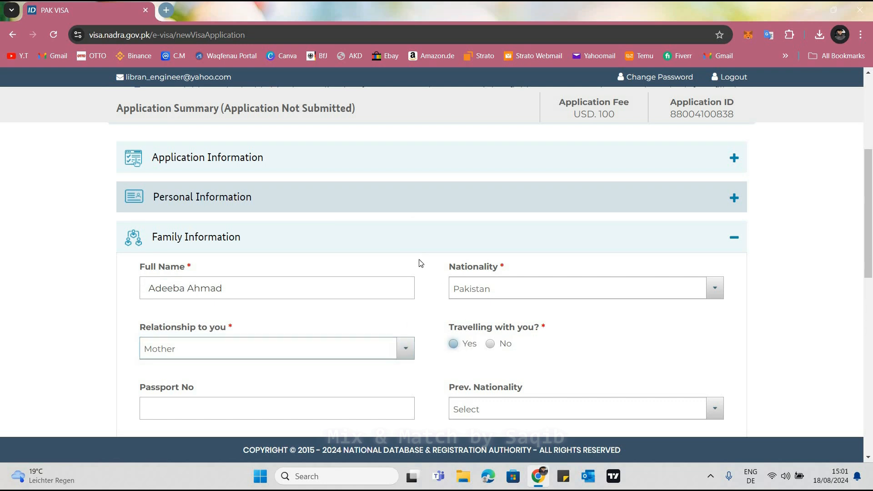
{"action": "scroll", "coordinate": [278, 264], "scroll_direction": "down", "scroll_amount": 3}
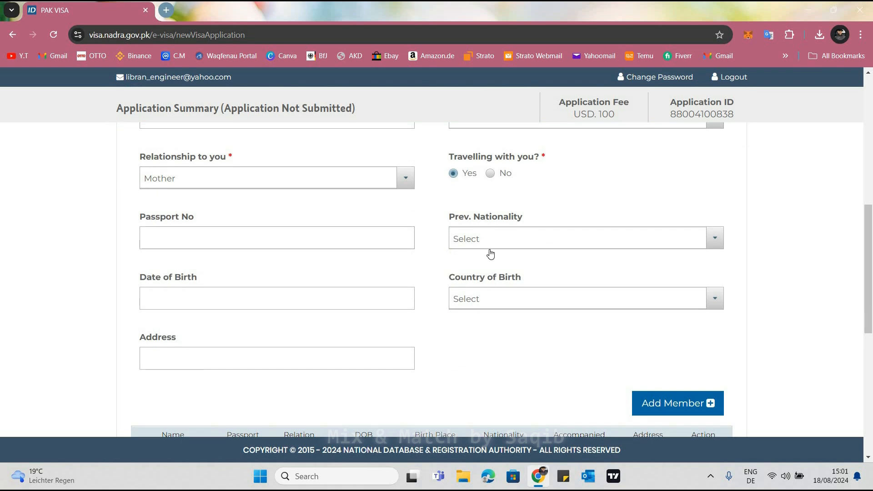
Set the mother's previous nationality to Pakistan
{"action": "left_click", "coordinate": [488, 240]}
{"action": "type", "text": "pak"}
{"action": "key", "text": "Return"}
Enter the mother's date of birth by choosing its year, month and day in the calendar
{"action": "left_click", "coordinate": [209, 298]}
{"action": "scroll", "coordinate": [200, 317], "scroll_direction": "down", "scroll_amount": 1}
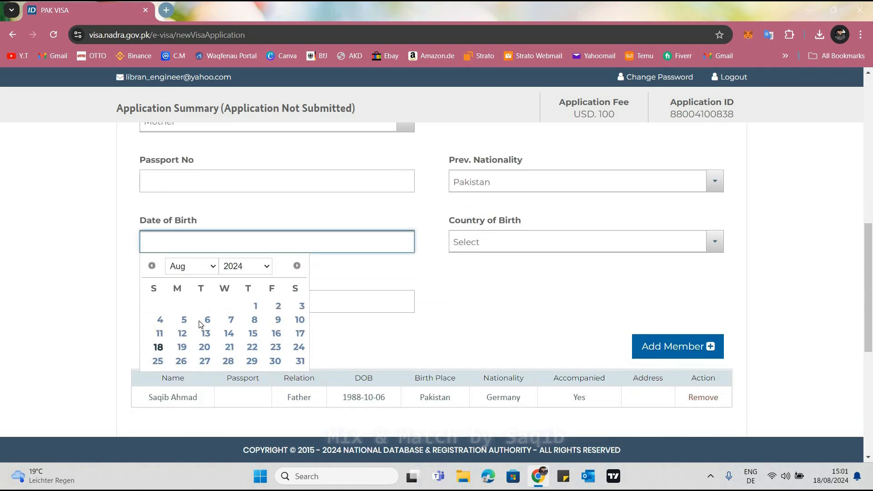
{"action": "left_click", "coordinate": [211, 267]}
{"action": "left_click", "coordinate": [246, 266]}
{"action": "scroll", "coordinate": [243, 230], "scroll_direction": "up", "scroll_amount": 8}
{"action": "scroll", "coordinate": [243, 229], "scroll_direction": "down", "scroll_amount": 2}
{"action": "scroll", "coordinate": [242, 230], "scroll_direction": "up", "scroll_amount": 2}
{"action": "scroll", "coordinate": [242, 230], "scroll_direction": "down", "scroll_amount": 2}
{"action": "key", "text": "Up"}
{"action": "key", "text": "Up"}
{"action": "key", "text": "Up"}
{"action": "key", "text": "Up"}
{"action": "key", "text": "Return"}
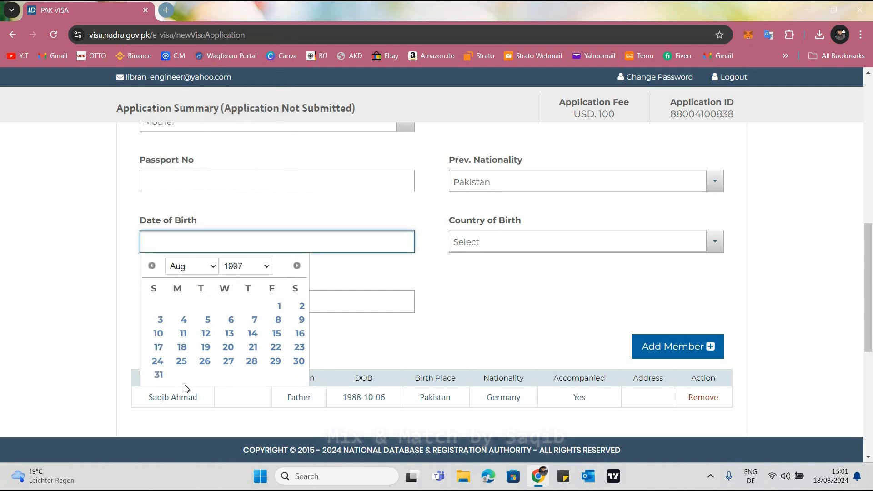
{"action": "left_click", "coordinate": [196, 267]}
{"action": "left_click", "coordinate": [196, 389]}
{"action": "left_click", "coordinate": [232, 324]}
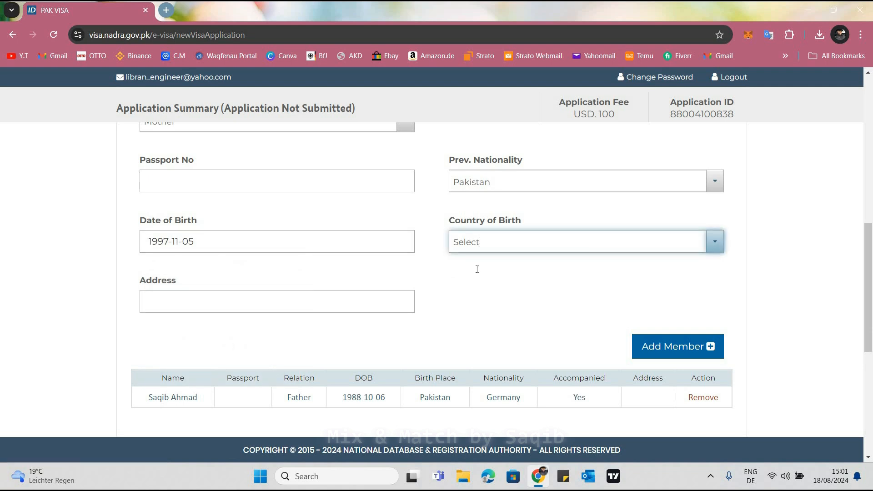
Set the mother's country of birth to Pakistan, leave the address blank and add her to the family members table
{"action": "left_click", "coordinate": [477, 242]}
{"action": "type", "text": "pak"}
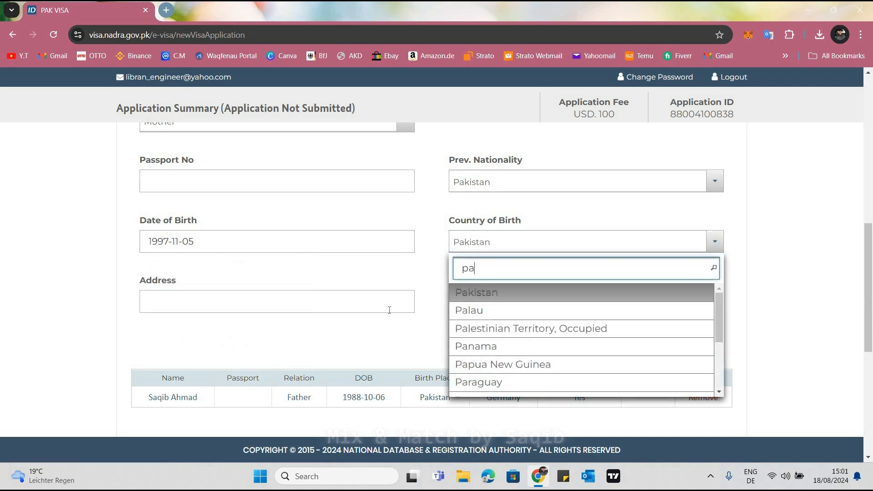
{"action": "key", "text": "Return"}
{"action": "left_click", "coordinate": [478, 308]}
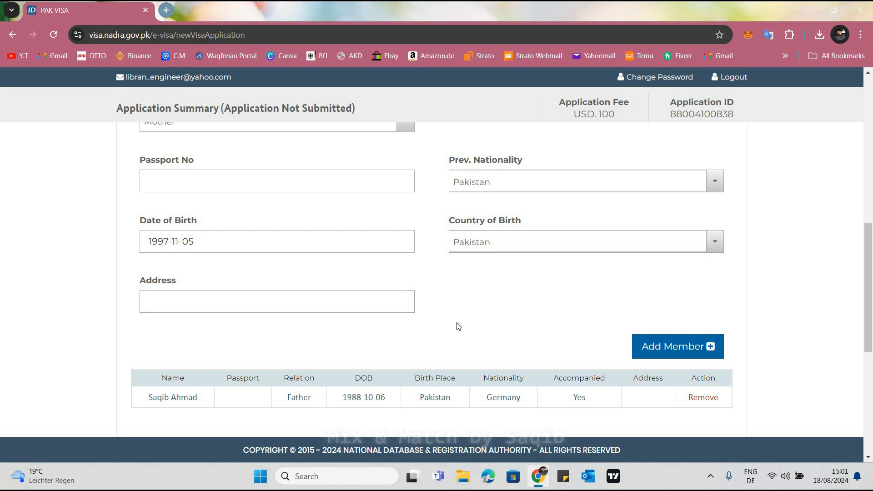
{"action": "scroll", "coordinate": [459, 327], "scroll_direction": "down", "scroll_amount": 3}
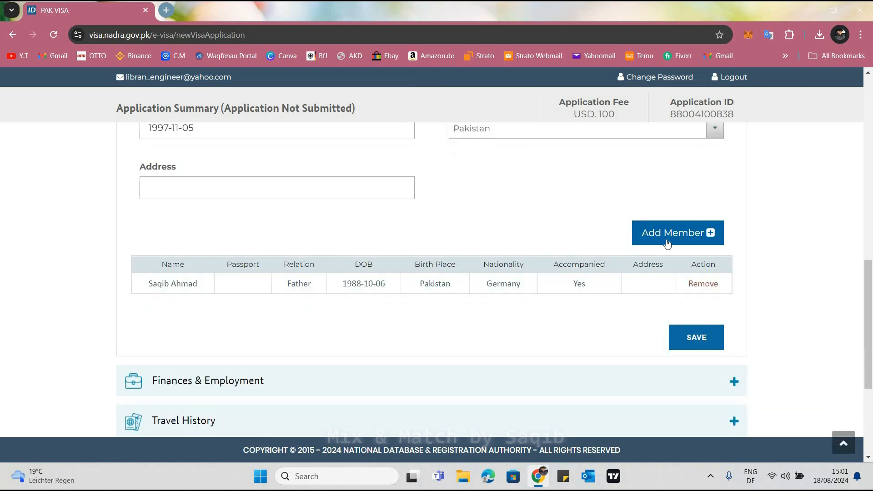
{"action": "left_click", "coordinate": [663, 235]}
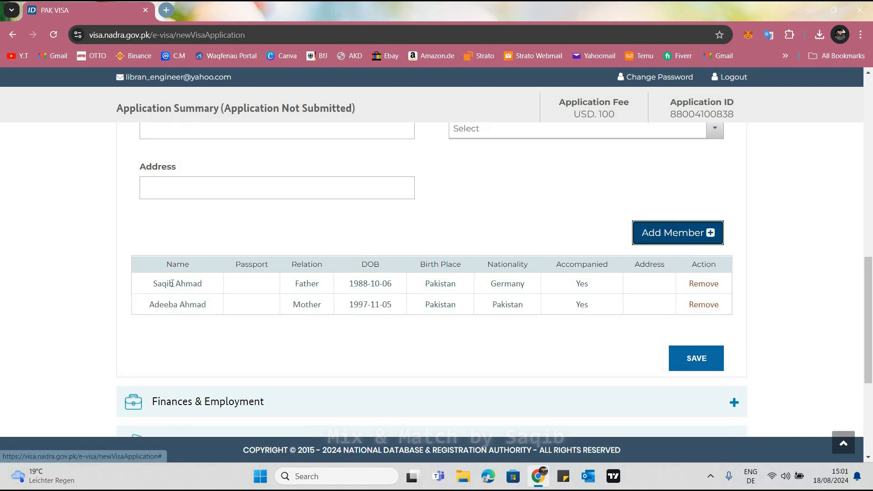
Review the father and mother entries in the members table and save the Family Information section
{"action": "left_click_drag", "start_coordinate": [154, 283], "coordinate": [151, 309]}
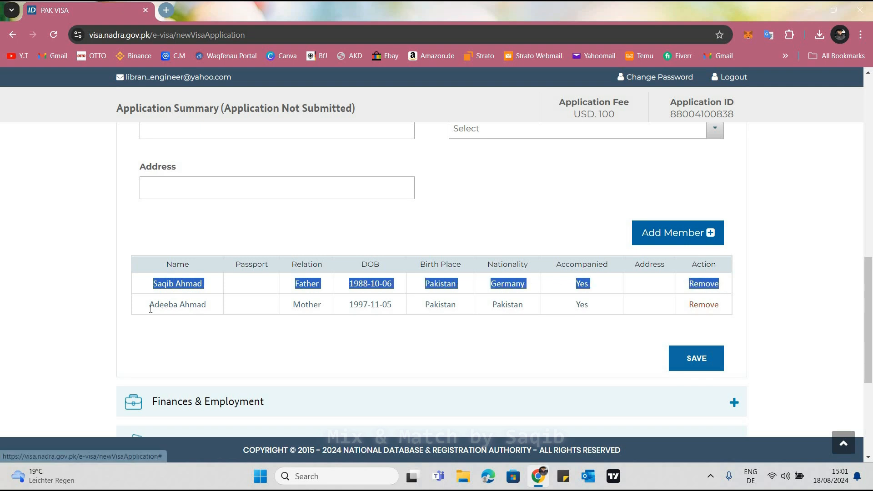
{"action": "left_click_drag", "start_coordinate": [230, 311], "coordinate": [751, 329]}
{"action": "left_click", "coordinate": [699, 364]}
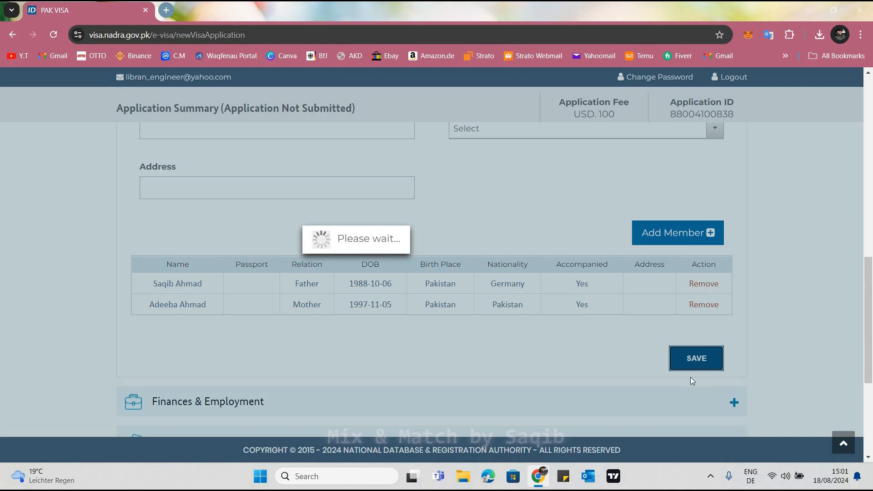
Check the application's progress tracker and return to the Finances & Employment section
{"action": "scroll", "coordinate": [298, 263], "scroll_direction": "up", "scroll_amount": 3}
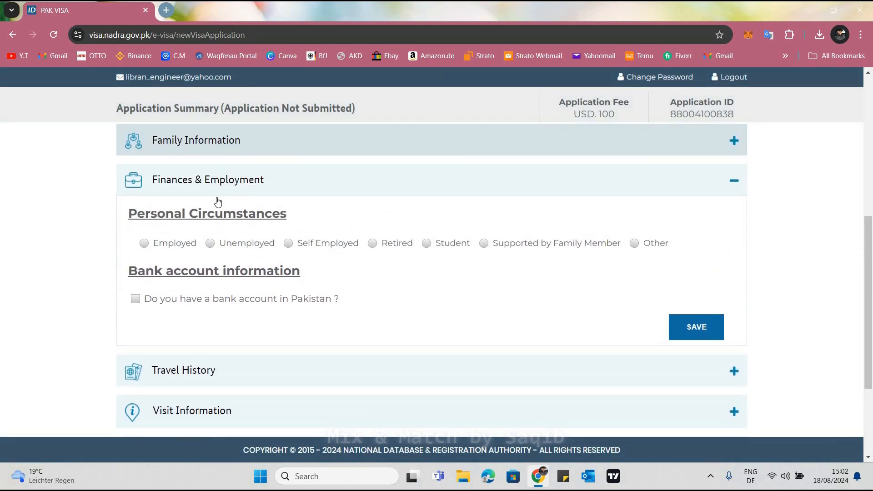
{"action": "scroll", "coordinate": [206, 306], "scroll_direction": "up", "scroll_amount": 5}
{"action": "scroll", "coordinate": [131, 313], "scroll_direction": "up", "scroll_amount": 1}
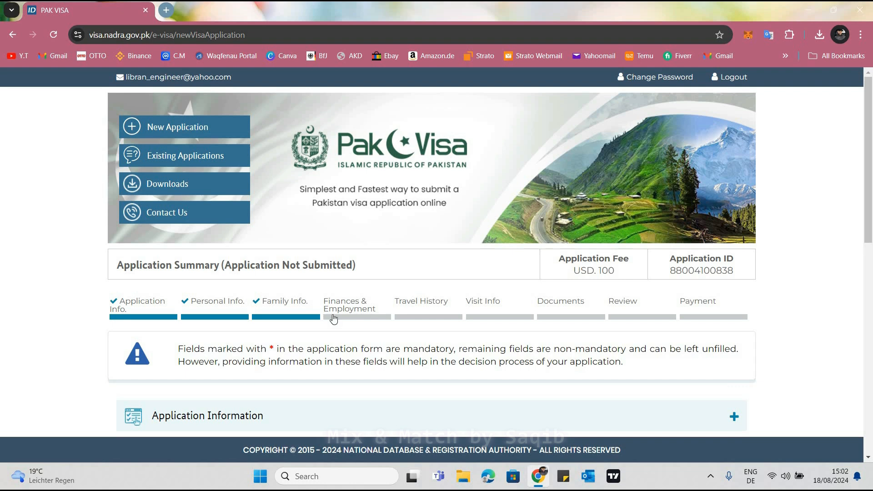
{"action": "left_click", "coordinate": [333, 318]}
{"action": "scroll", "coordinate": [334, 318], "scroll_direction": "down", "scroll_amount": 2}
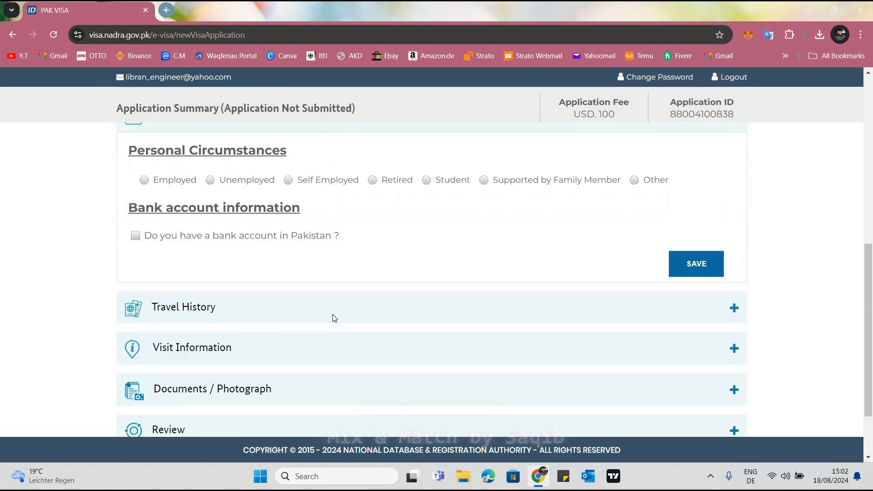
{"action": "scroll", "coordinate": [333, 318], "scroll_direction": "up", "scroll_amount": 3}
{"action": "scroll", "coordinate": [333, 317], "scroll_direction": "down", "scroll_amount": 1}
Try the Other personal circumstance to examine its occupation field, leave the field blank and switch back to Unemployed
{"action": "left_click", "coordinate": [145, 279]}
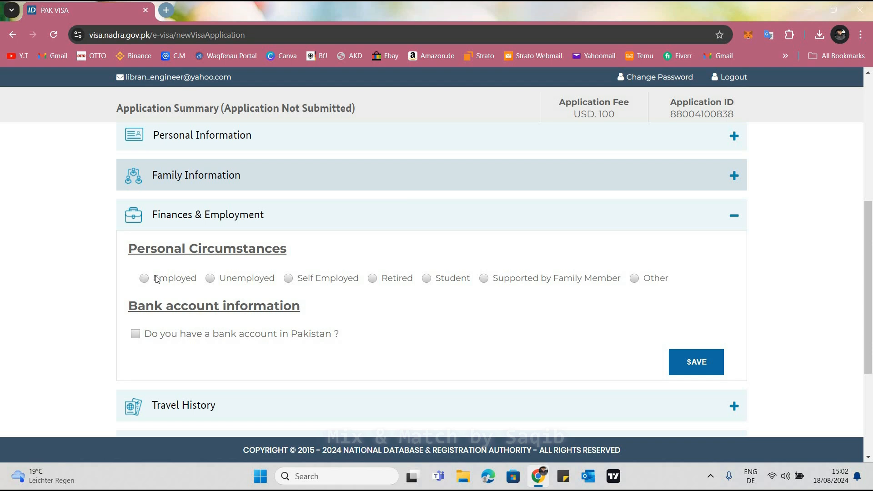
{"action": "left_click", "coordinate": [210, 280]}
{"action": "left_click", "coordinate": [635, 279]}
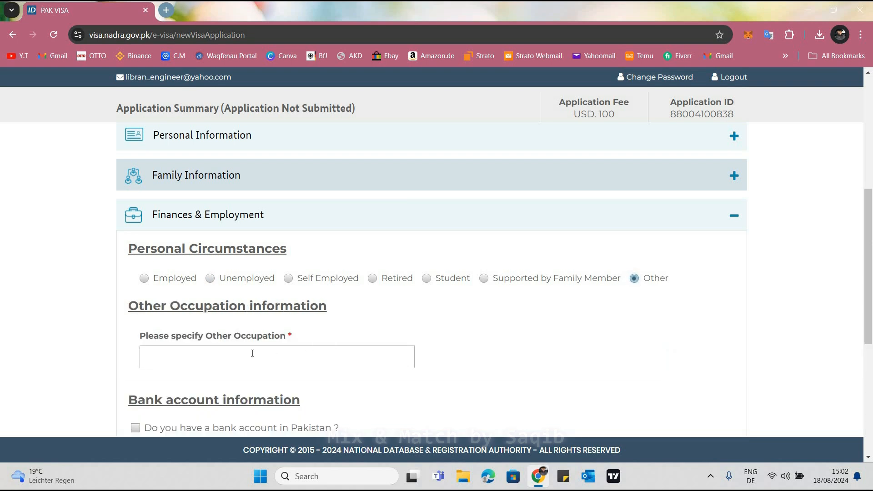
{"action": "left_click", "coordinate": [248, 356]}
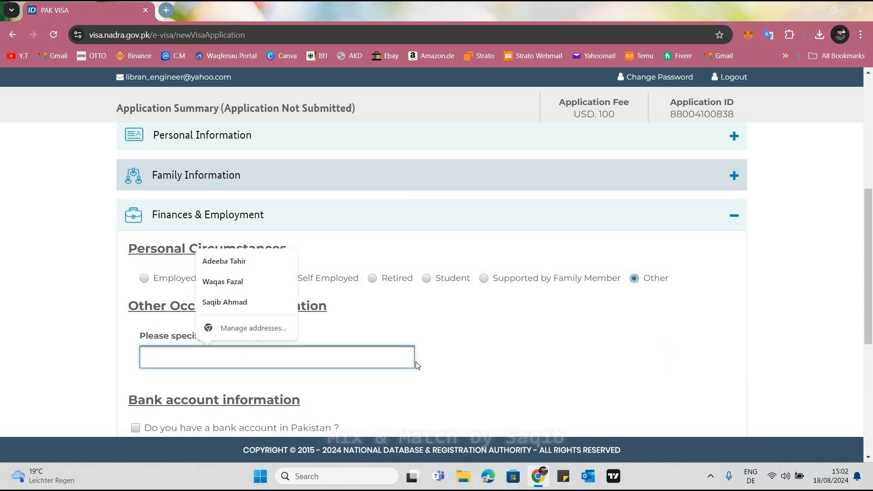
{"action": "left_click", "coordinate": [435, 361]}
{"action": "left_click", "coordinate": [382, 360]}
{"action": "left_click", "coordinate": [419, 362]}
{"action": "left_click", "coordinate": [418, 361]}
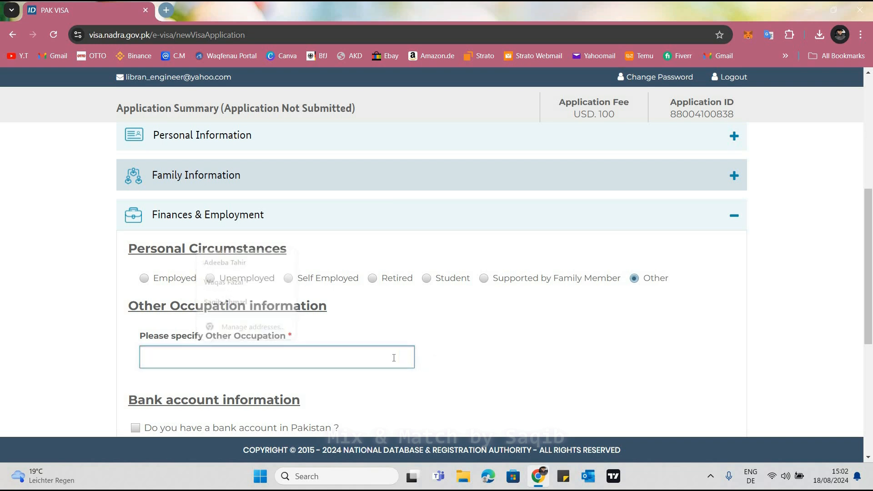
{"action": "left_click", "coordinate": [364, 356]}
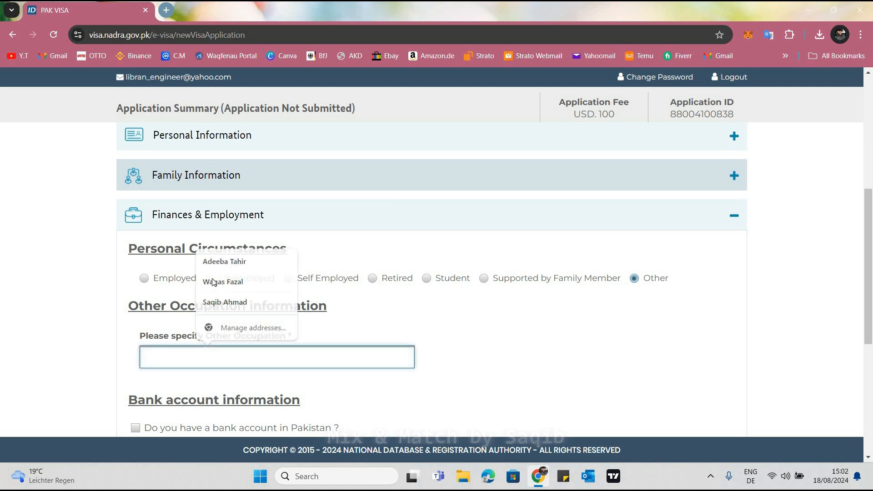
{"action": "left_click", "coordinate": [210, 278]}
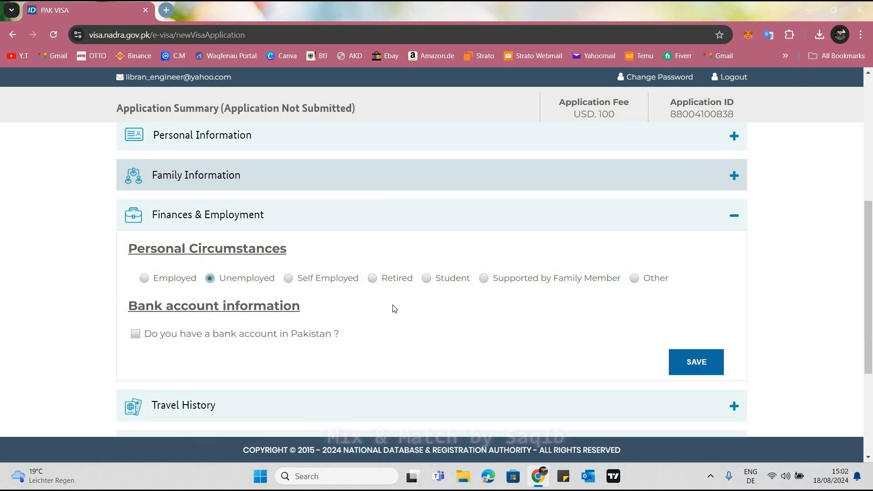
Try the Employed personal circumstance and examine its employment types and company fields, leaving them all blank
{"action": "left_click", "coordinate": [289, 279]}
{"action": "left_click", "coordinate": [144, 279]}
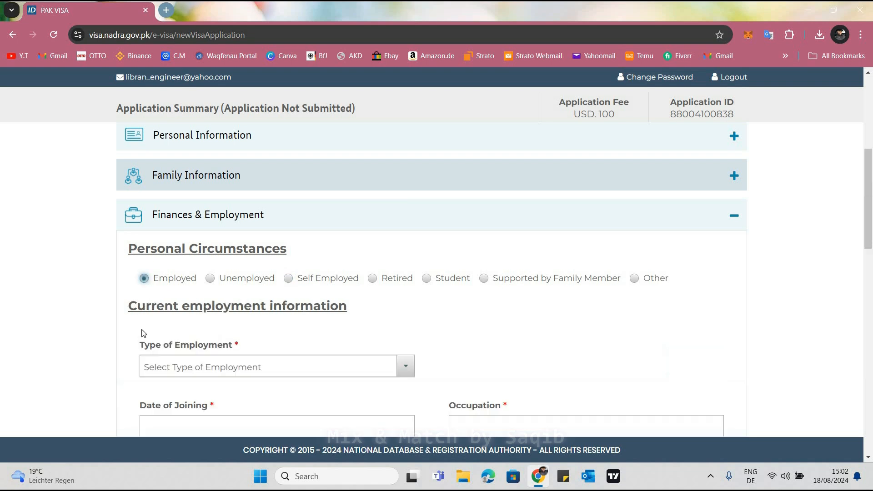
{"action": "scroll", "coordinate": [181, 200], "scroll_direction": "down", "scroll_amount": 4}
{"action": "left_click", "coordinate": [181, 196]}
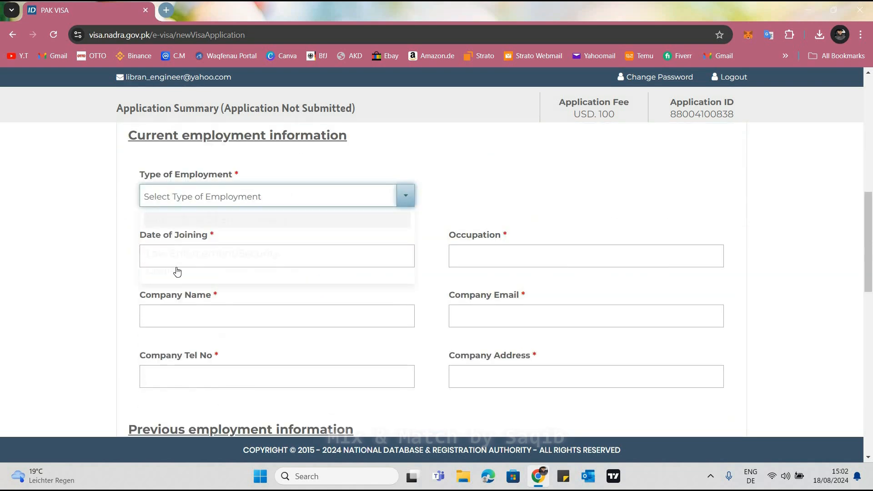
{"action": "scroll", "coordinate": [156, 249], "scroll_direction": "down", "scroll_amount": 1}
{"action": "scroll", "coordinate": [182, 241], "scroll_direction": "up", "scroll_amount": 1}
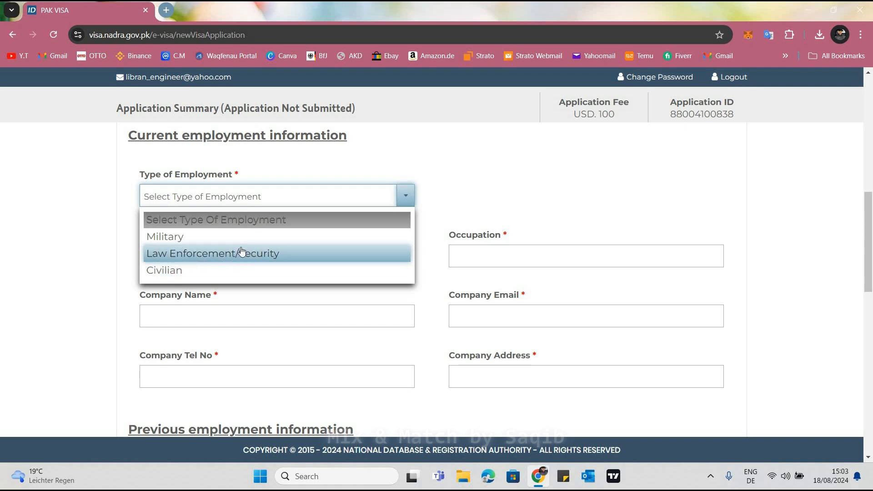
{"action": "left_click", "coordinate": [257, 192]}
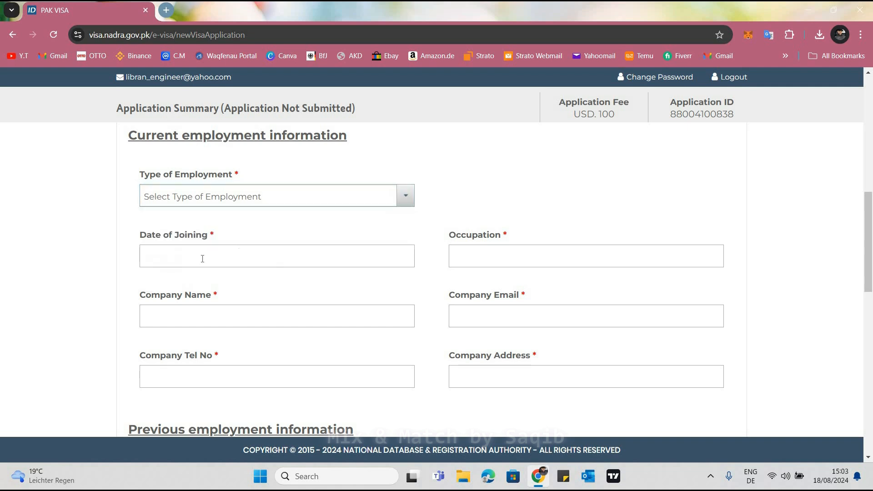
{"action": "left_click", "coordinate": [490, 258]}
{"action": "left_click", "coordinate": [484, 311]}
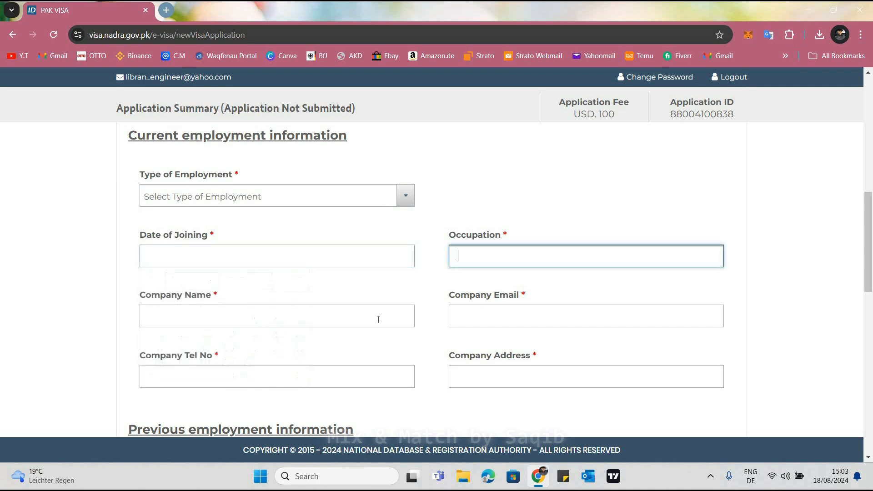
{"action": "left_click", "coordinate": [272, 322]}
{"action": "left_click", "coordinate": [290, 378]}
{"action": "left_click", "coordinate": [516, 384]}
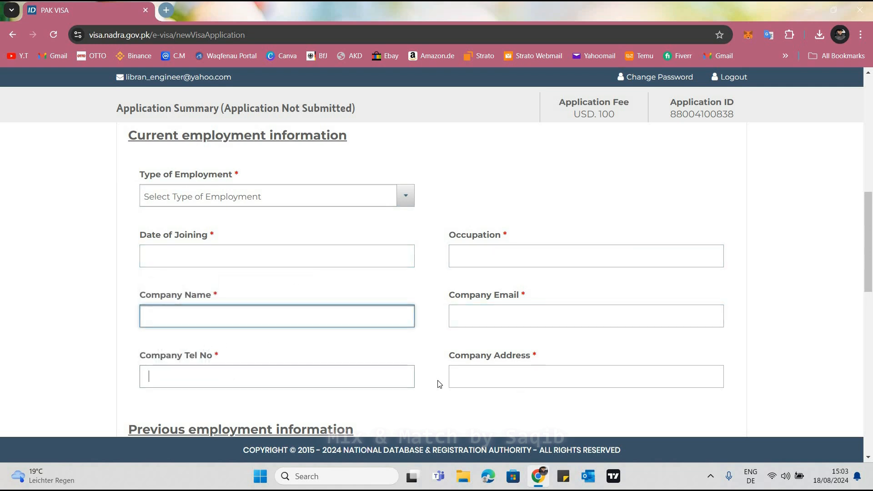
{"action": "left_click", "coordinate": [425, 377]}
Set the personal circumstances to Unemployed, leave the Pakistani bank account option unchecked and save the Finances & Employment section
{"action": "scroll", "coordinate": [305, 327], "scroll_direction": "up", "scroll_amount": 6}
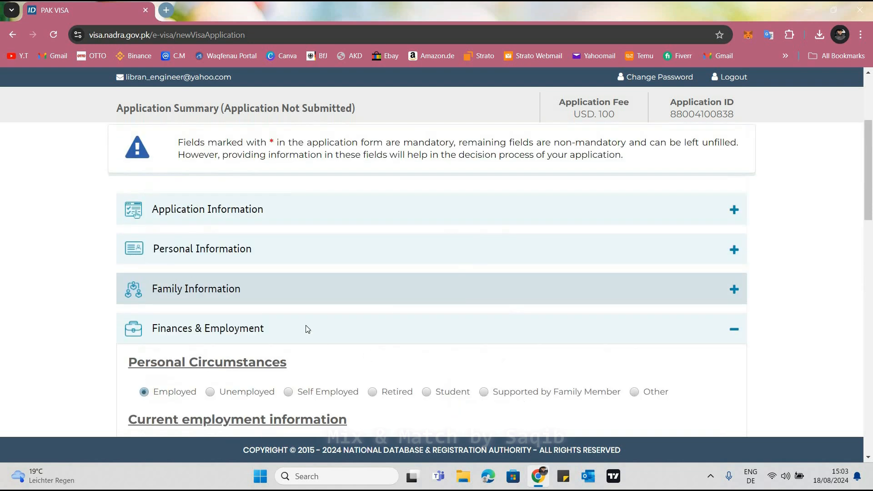
{"action": "scroll", "coordinate": [215, 285], "scroll_direction": "down", "scroll_amount": 2}
{"action": "scroll", "coordinate": [215, 285], "scroll_direction": "down", "scroll_amount": 1}
{"action": "left_click", "coordinate": [210, 278]}
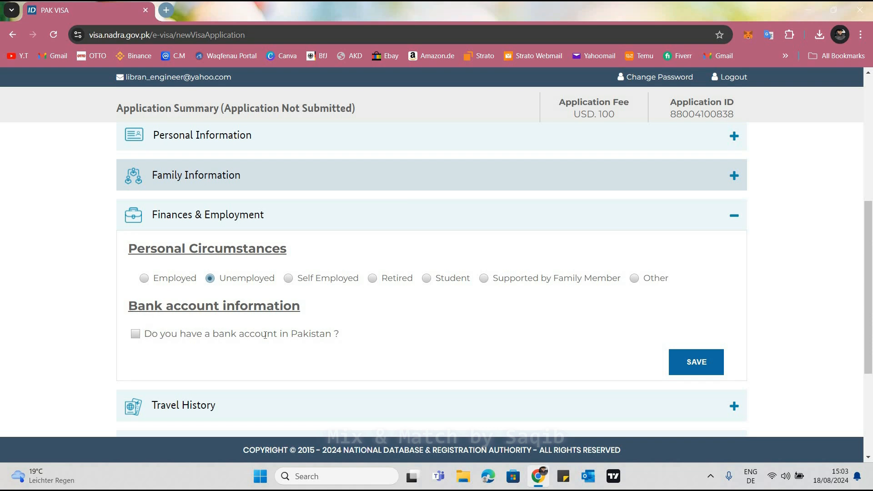
{"action": "left_click", "coordinate": [698, 366]}
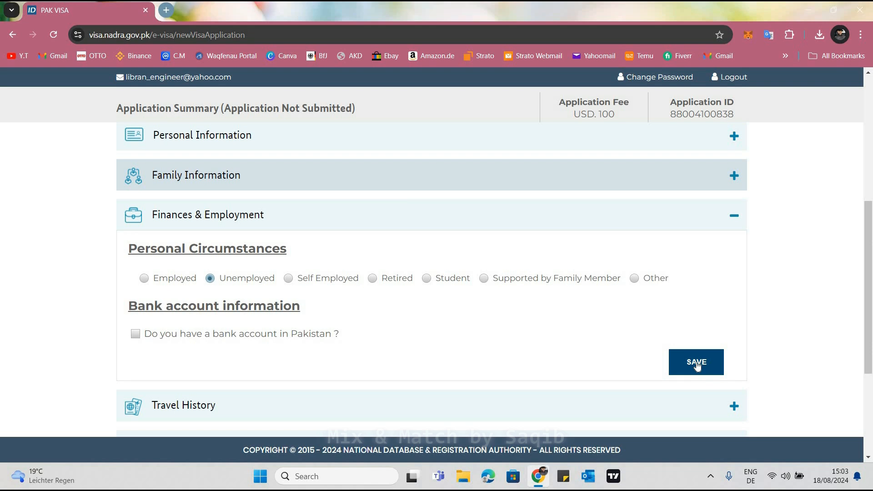
{"action": "left_click", "coordinate": [696, 362]}
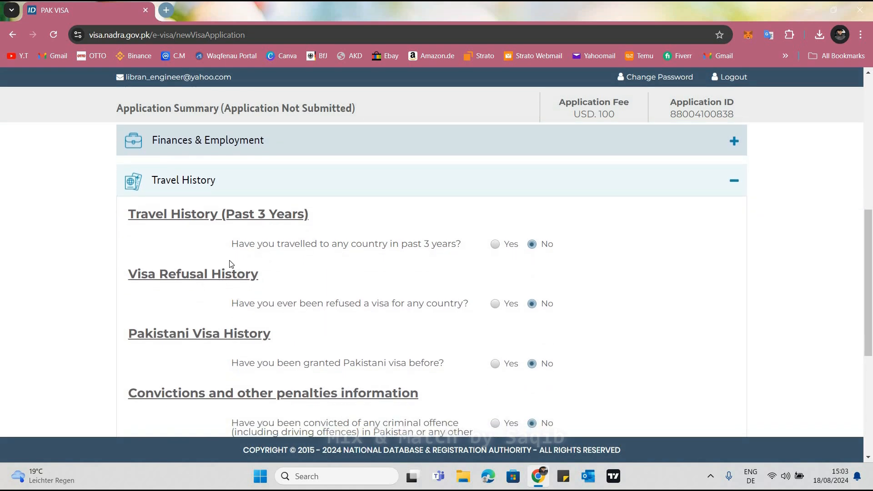
Preview the trip details required for travel in the past 3 years by answering Yes, and return the answer to No
{"action": "scroll", "coordinate": [229, 260], "scroll_direction": "down", "scroll_amount": 2}
{"action": "scroll", "coordinate": [246, 256], "scroll_direction": "up", "scroll_amount": 1}
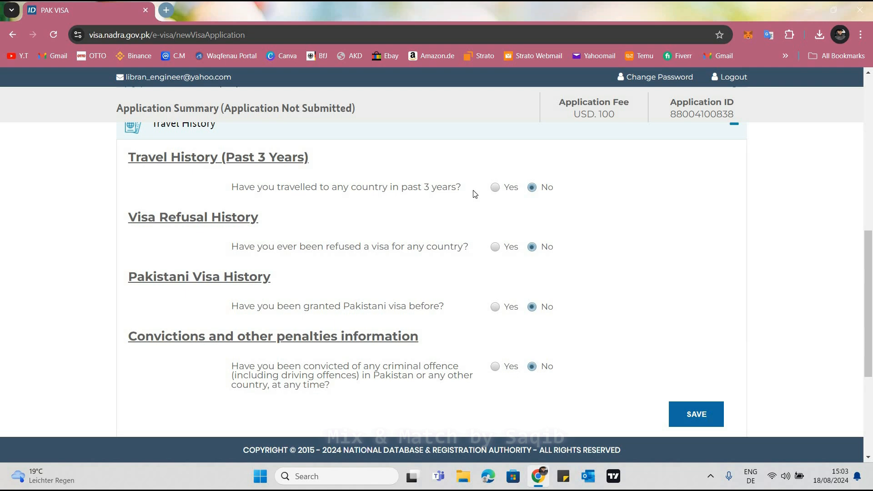
{"action": "left_click", "coordinate": [495, 190]}
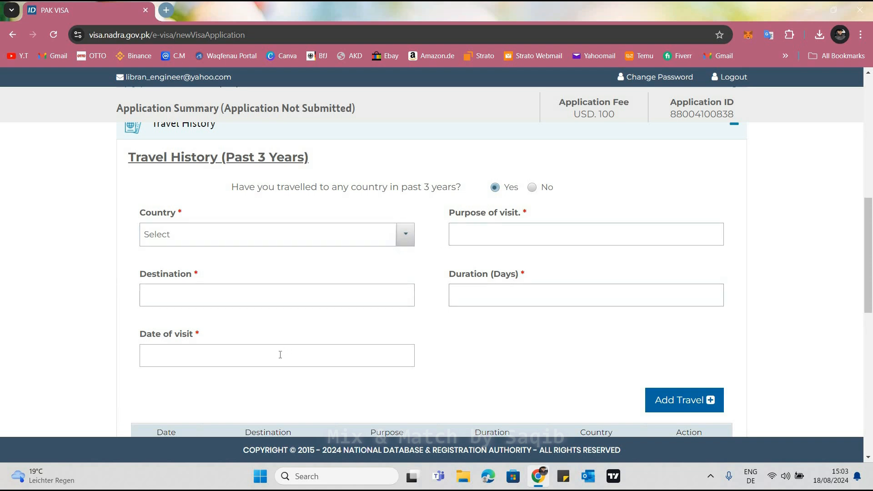
{"action": "left_click", "coordinate": [532, 188]}
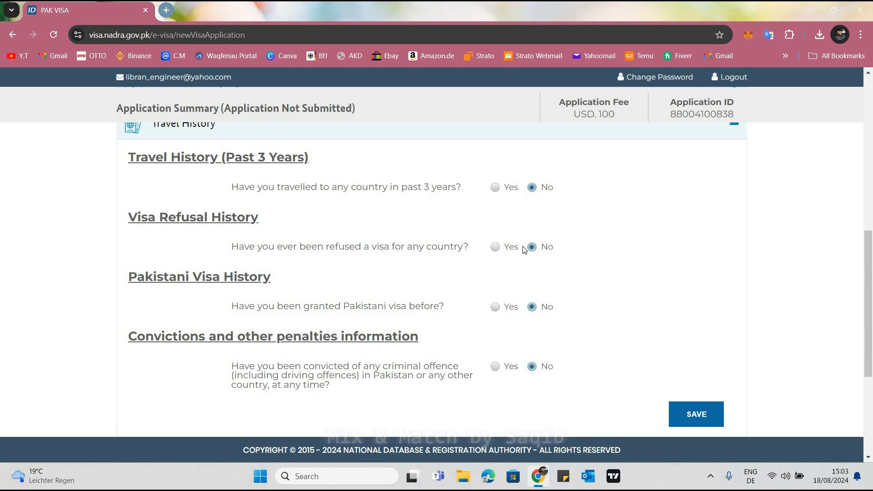
Preview the visa refusal details by answering Yes to the refusal question, leave them blank and return the answer to No
{"action": "left_click", "coordinate": [496, 248]}
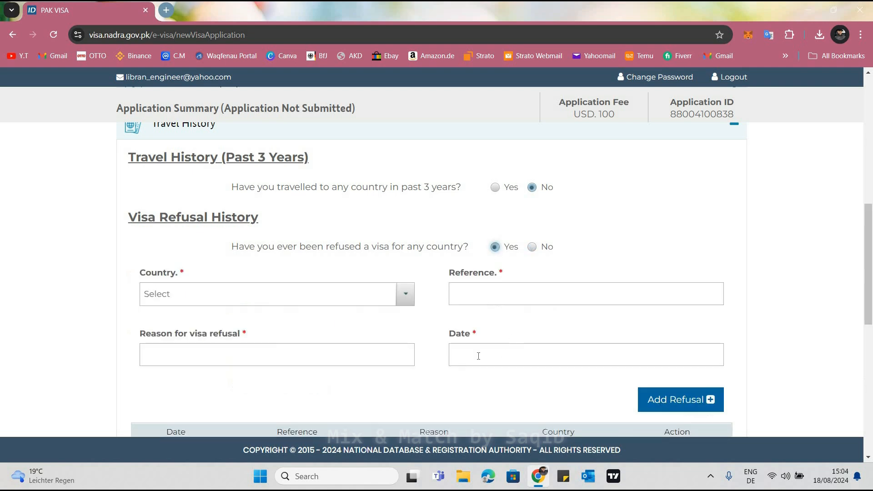
{"action": "key", "text": "Tab"}
{"action": "left_click", "coordinate": [351, 355]}
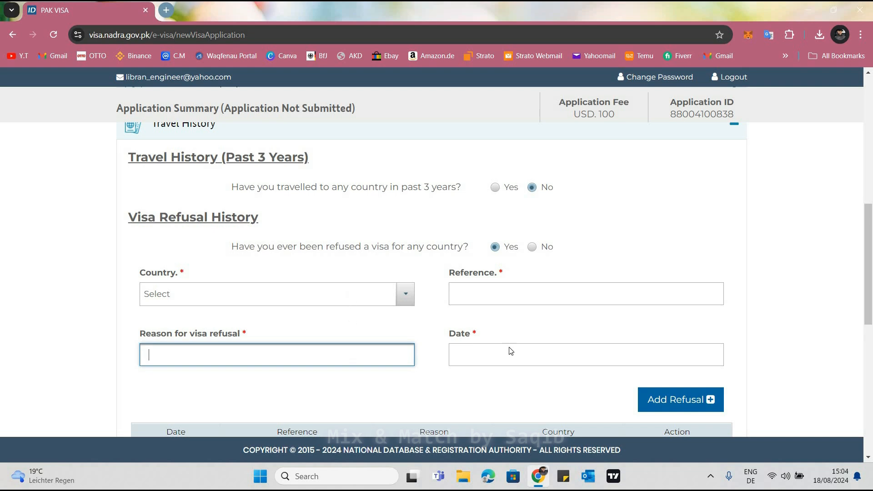
{"action": "left_click", "coordinate": [745, 340]}
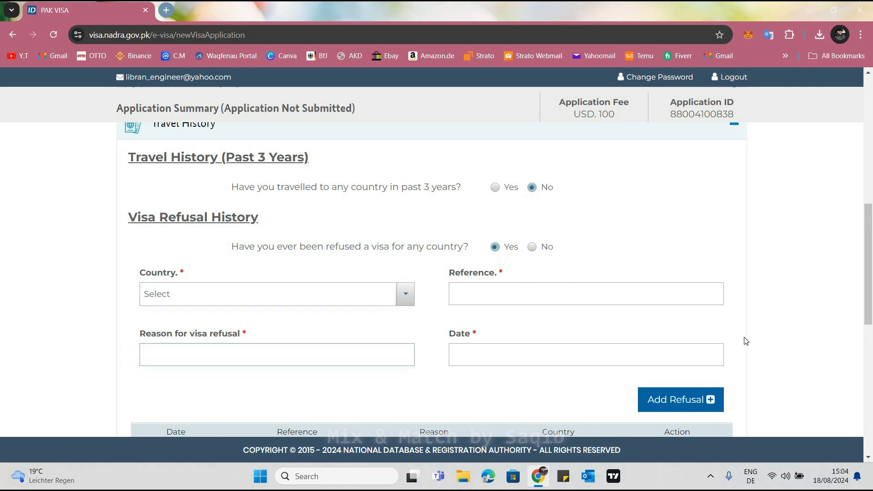
{"action": "left_click", "coordinate": [532, 247]}
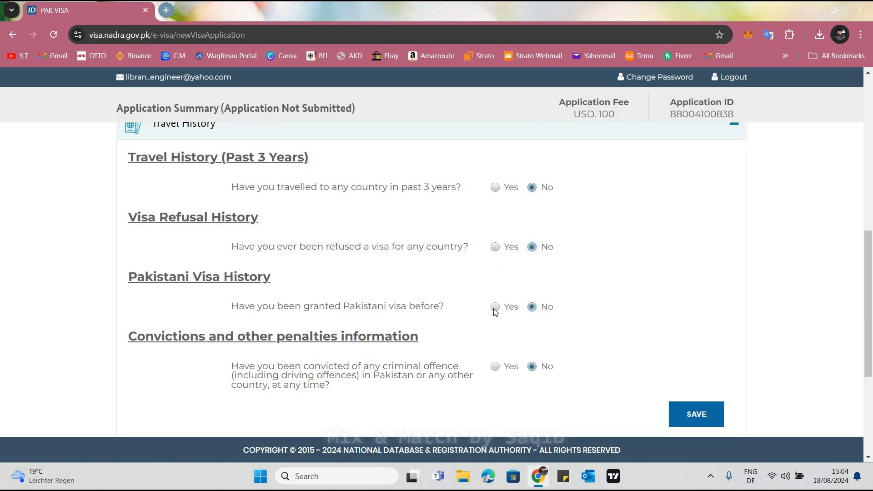
Preview the previous Pakistani visa details by answering Yes to the visa history question, leave them blank and return the answer to No
{"action": "left_click", "coordinate": [496, 307]}
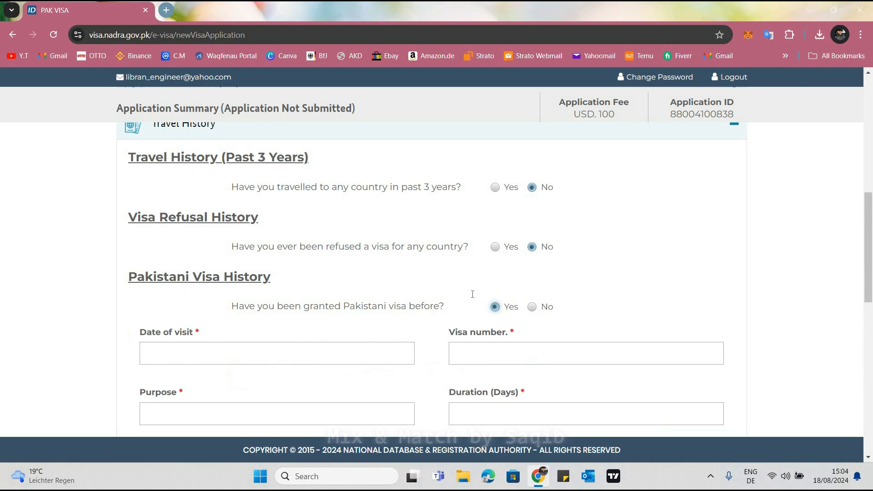
{"action": "scroll", "coordinate": [387, 305], "scroll_direction": "down", "scroll_amount": 1}
{"action": "left_click", "coordinate": [453, 297]}
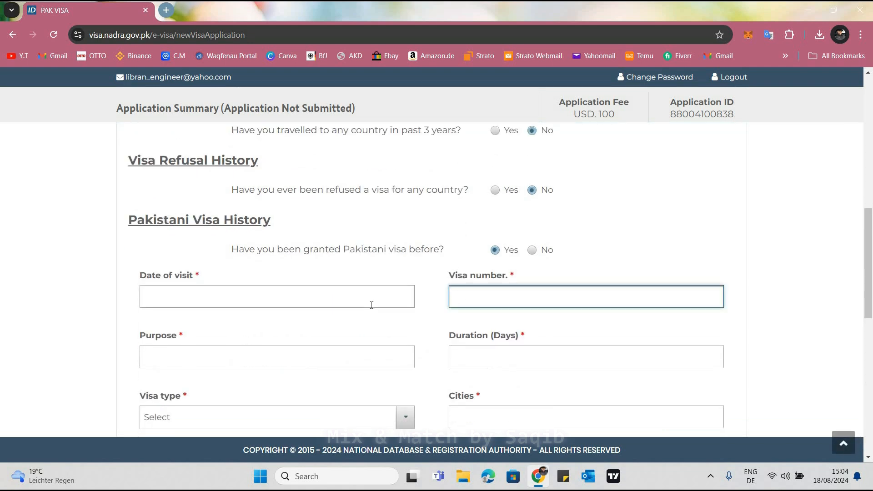
{"action": "scroll", "coordinate": [259, 353], "scroll_direction": "down", "scroll_amount": 1}
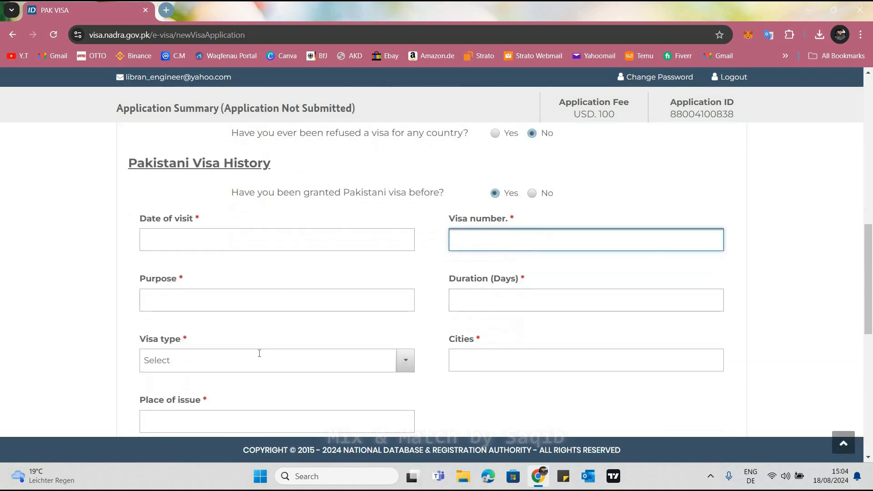
{"action": "scroll", "coordinate": [473, 351], "scroll_direction": "down", "scroll_amount": 1}
{"action": "scroll", "coordinate": [555, 291], "scroll_direction": "up", "scroll_amount": 2}
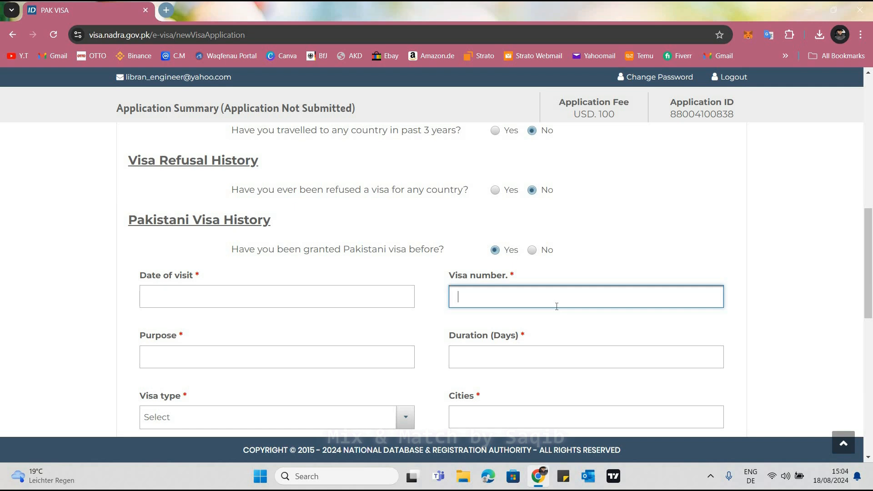
{"action": "left_click", "coordinate": [430, 306]}
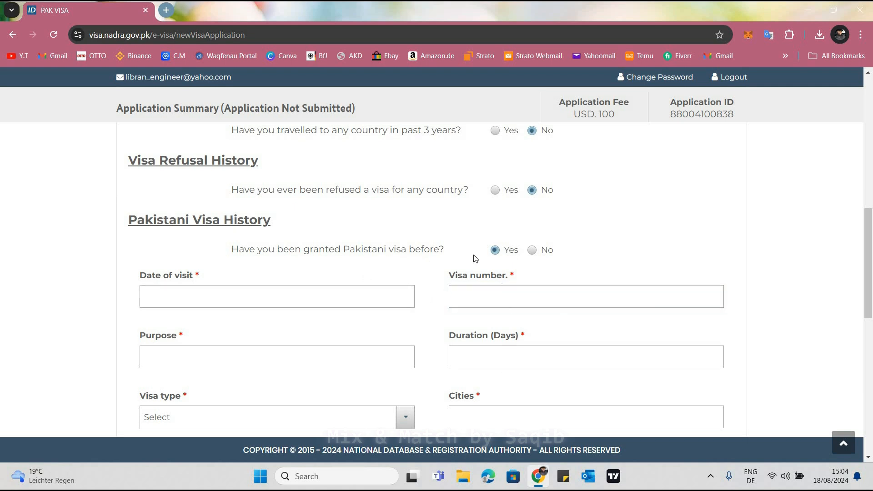
{"action": "left_click", "coordinate": [532, 251]}
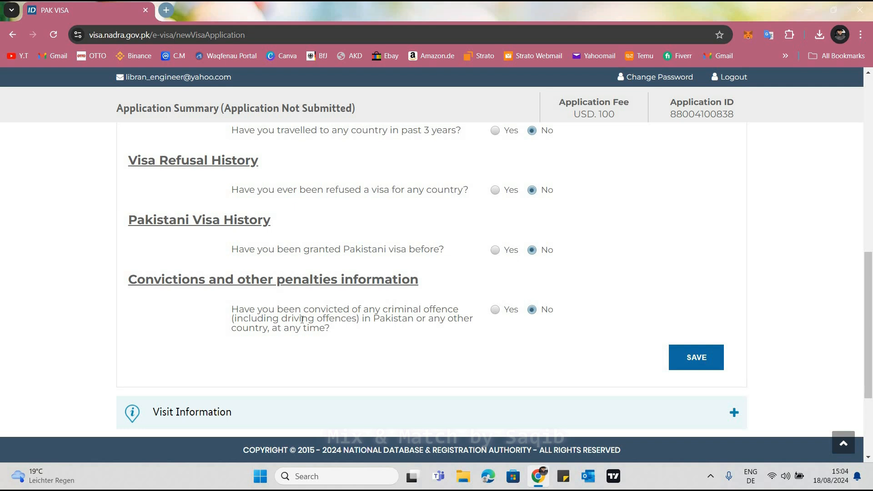
Answer No to the criminal convictions question and save the Travel History section
{"action": "left_click", "coordinate": [533, 311]}
{"action": "left_click", "coordinate": [693, 299]}
{"action": "scroll", "coordinate": [694, 299], "scroll_direction": "down", "scroll_amount": 1}
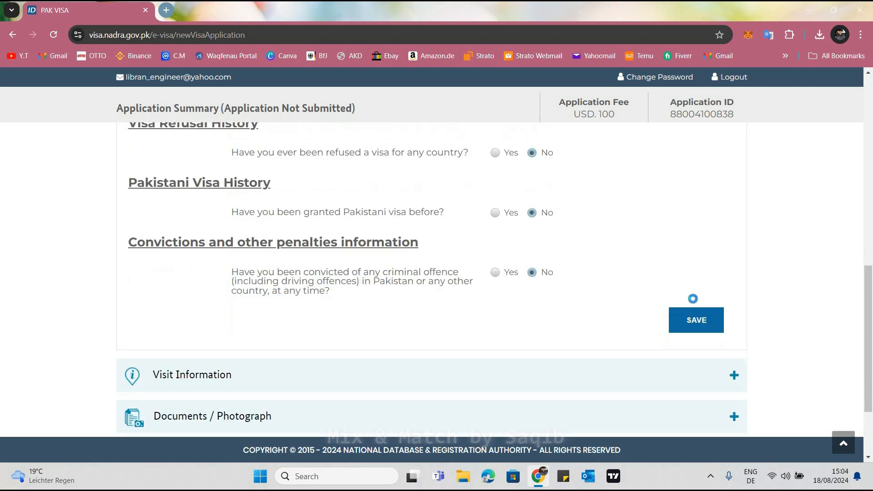
{"action": "left_click", "coordinate": [693, 299]}
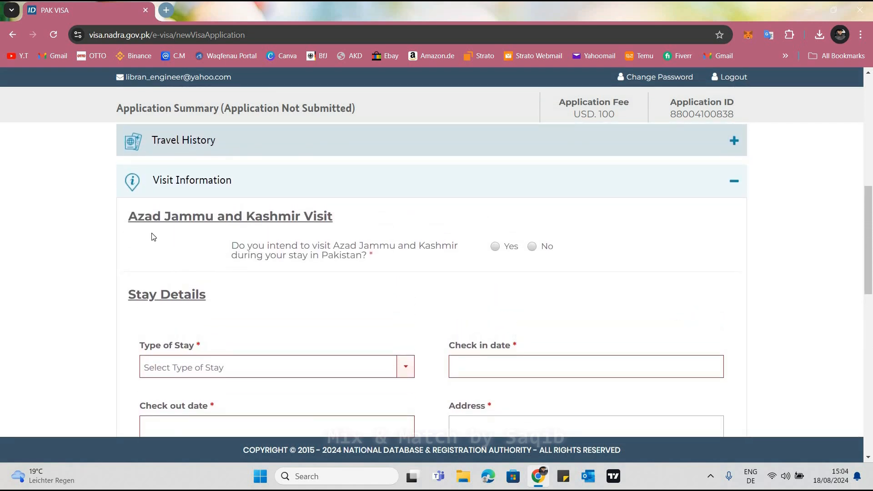
Answer No to the question about visiting Azad Jammu and Kashmir in the Visit Information section
{"action": "scroll", "coordinate": [180, 234], "scroll_direction": "down", "scroll_amount": 6}
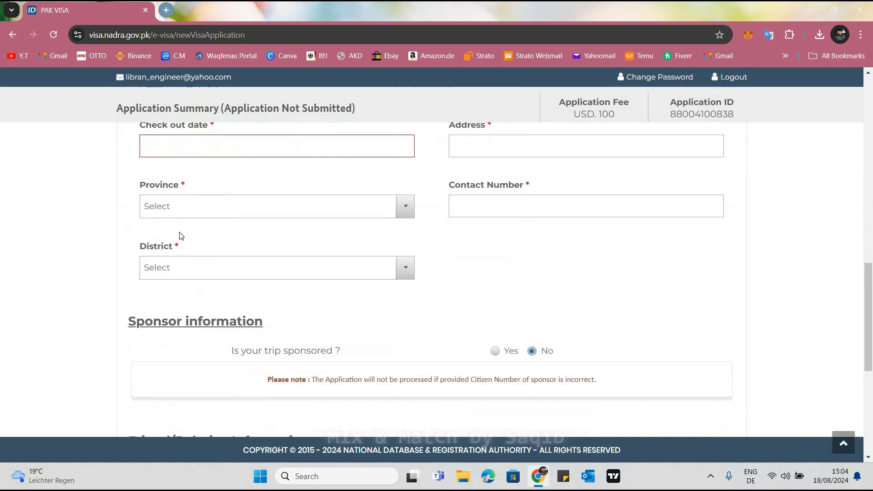
{"action": "scroll", "coordinate": [180, 235], "scroll_direction": "up", "scroll_amount": 5}
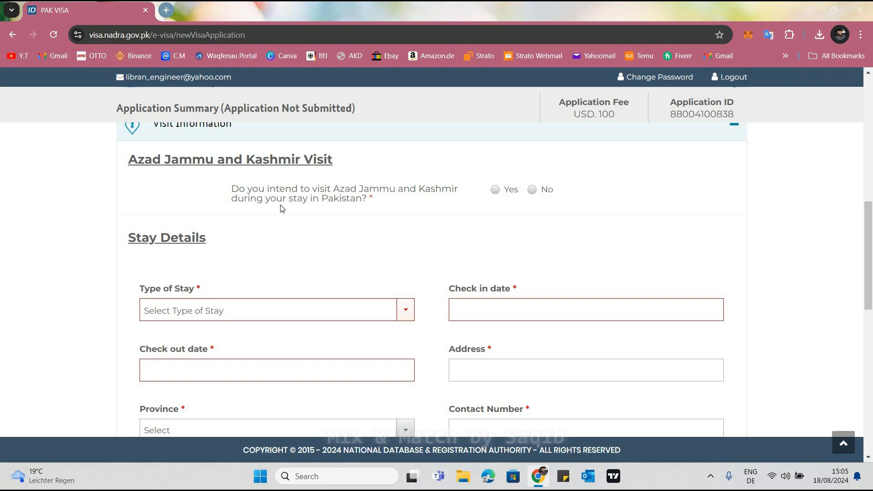
{"action": "left_click", "coordinate": [533, 191]}
Set the type of stay to Personal in the Stay Details
{"action": "scroll", "coordinate": [548, 259], "scroll_direction": "up", "scroll_amount": 2}
{"action": "scroll", "coordinate": [546, 253], "scroll_direction": "down", "scroll_amount": 4}
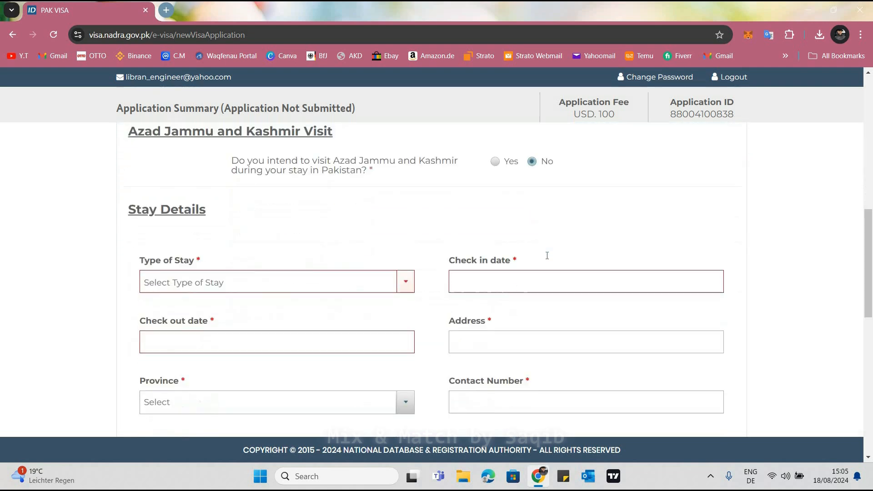
{"action": "scroll", "coordinate": [261, 250], "scroll_direction": "up", "scroll_amount": 1}
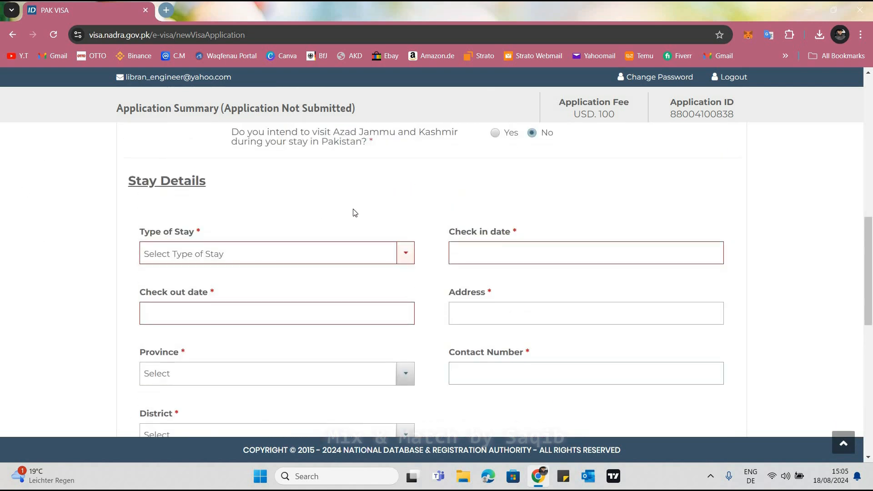
{"action": "scroll", "coordinate": [427, 245], "scroll_direction": "down", "scroll_amount": 2}
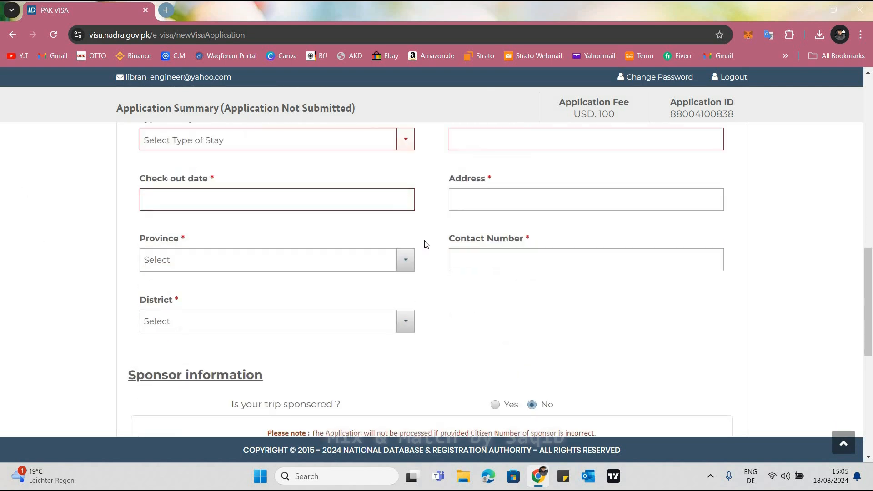
{"action": "scroll", "coordinate": [428, 245], "scroll_direction": "down", "scroll_amount": 2}
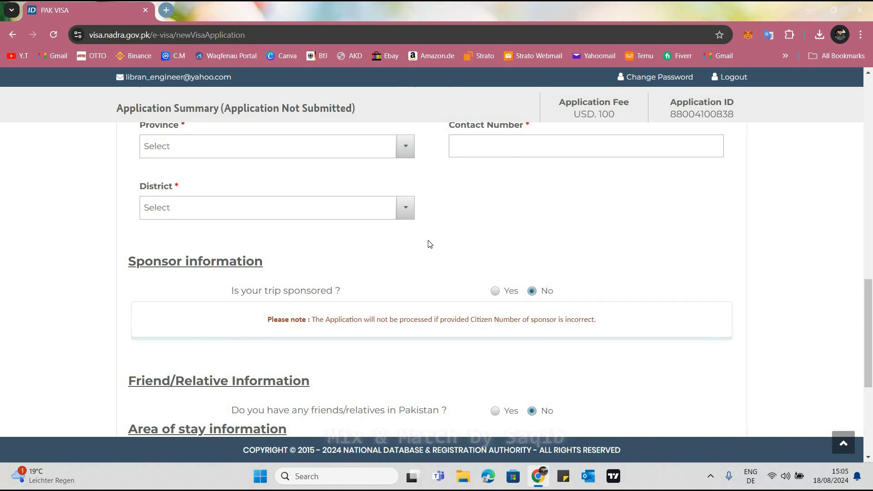
{"action": "scroll", "coordinate": [430, 244], "scroll_direction": "down", "scroll_amount": 2}
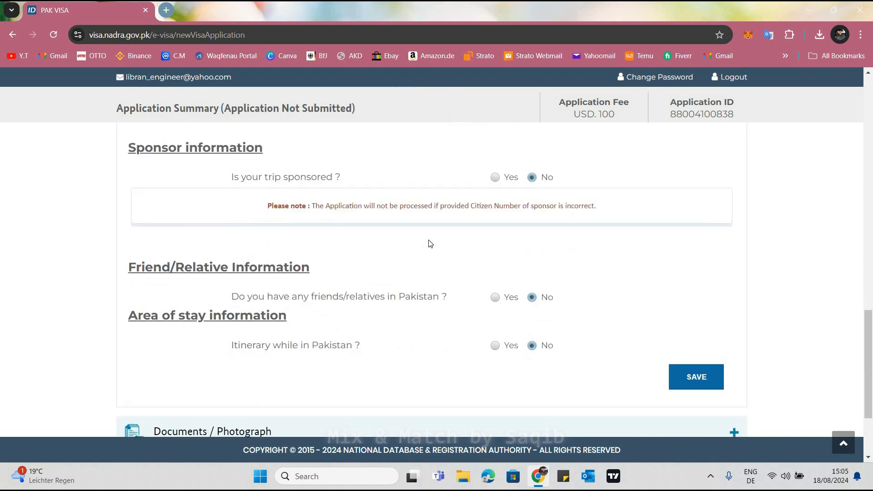
{"action": "scroll", "coordinate": [430, 244], "scroll_direction": "up", "scroll_amount": 6}
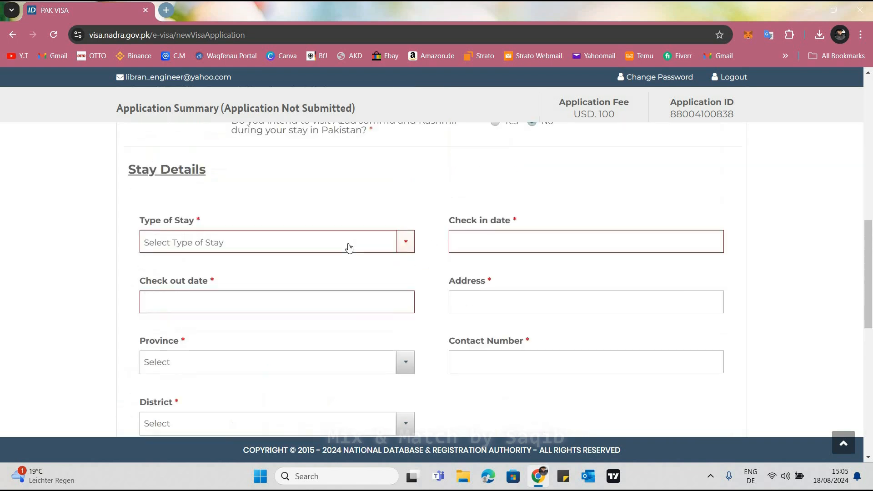
{"action": "left_click", "coordinate": [349, 250]}
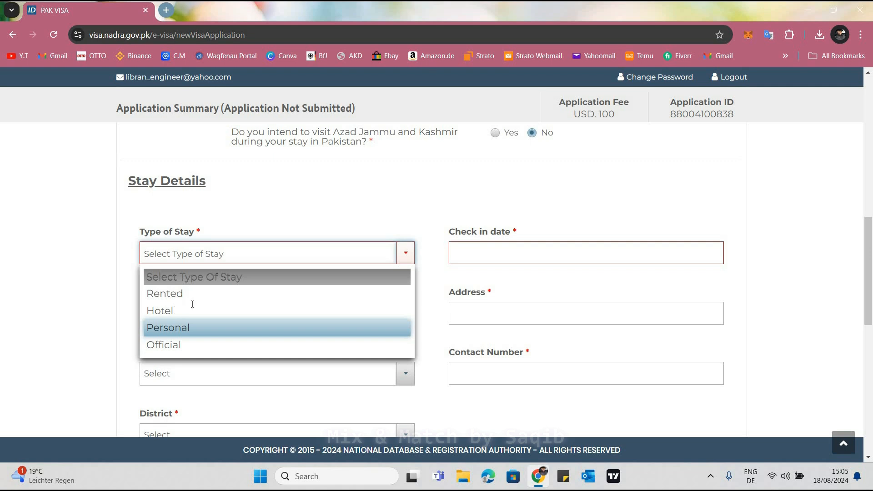
{"action": "key", "text": "Return"}
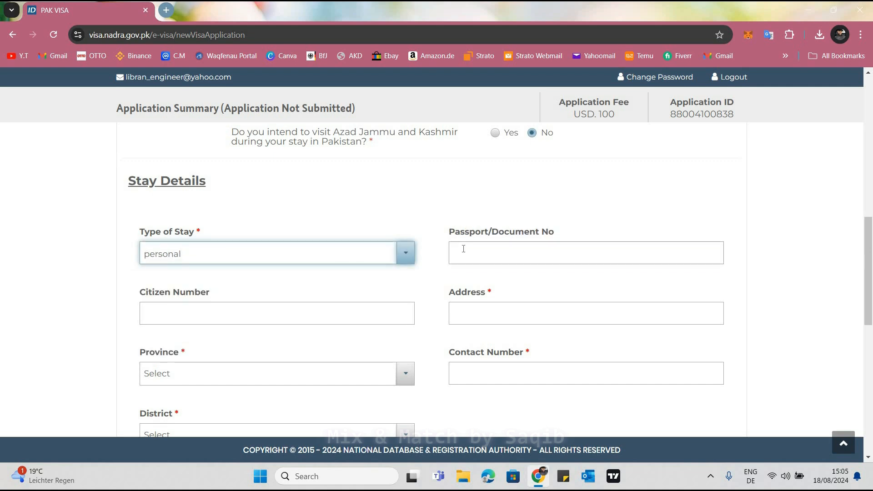
Leave the passport/document number blank and enter the citizen number in the Stay Details
{"action": "left_click", "coordinate": [464, 248]}
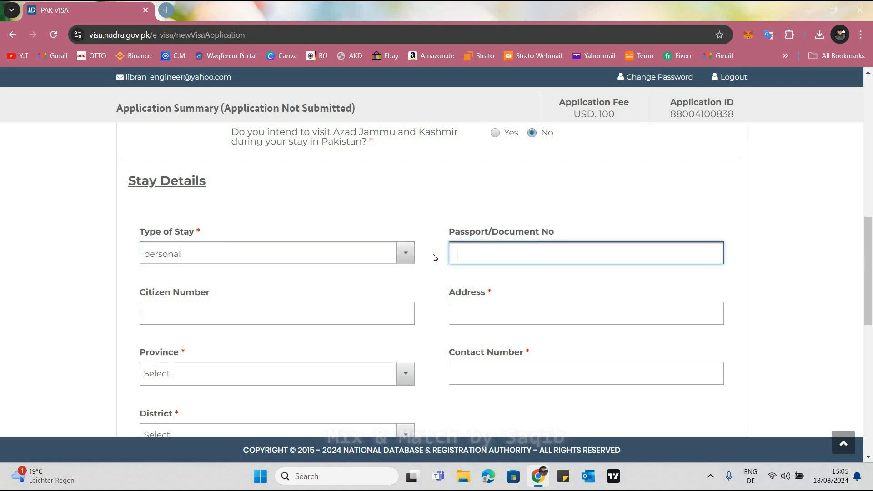
{"action": "left_click", "coordinate": [189, 322]}
{"action": "left_click", "coordinate": [189, 322]}
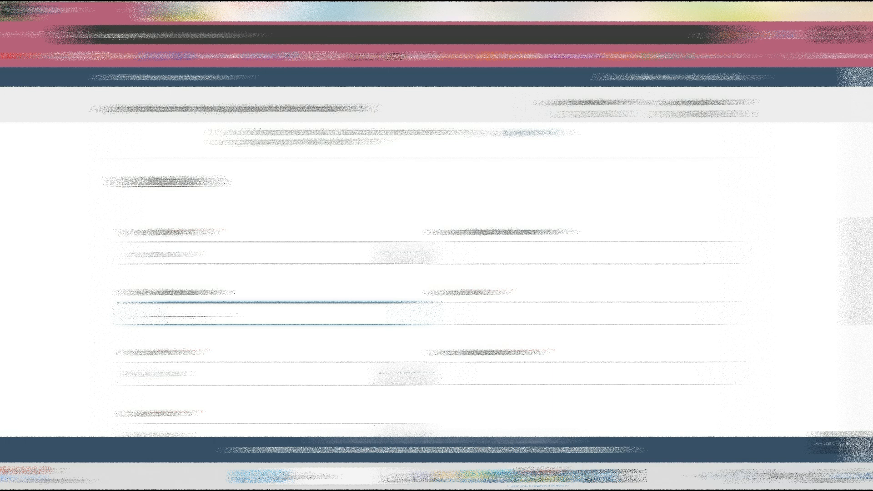
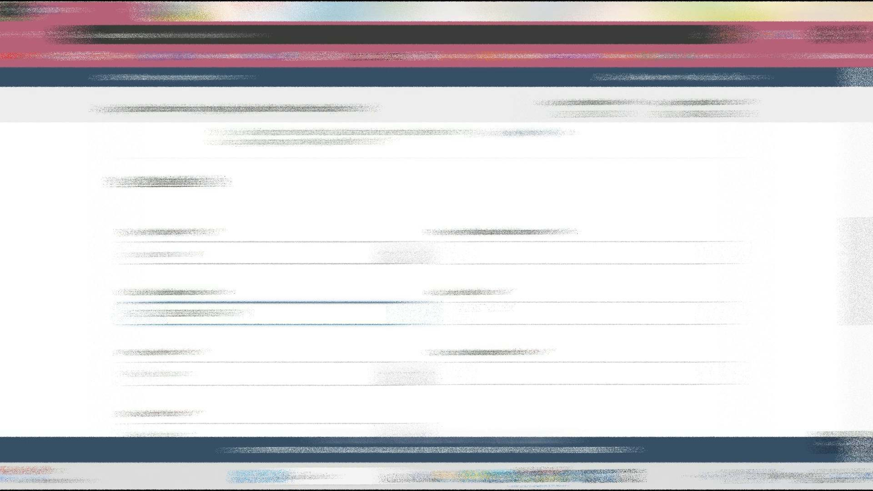
Enter the address of the stay in the Stay Details
{"action": "left_click", "coordinate": [488, 308]}
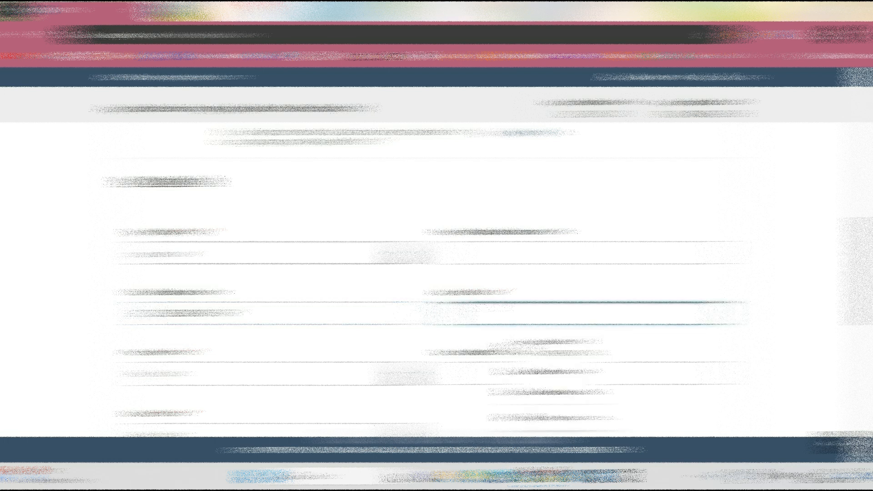
{"action": "type", "text": "202"}
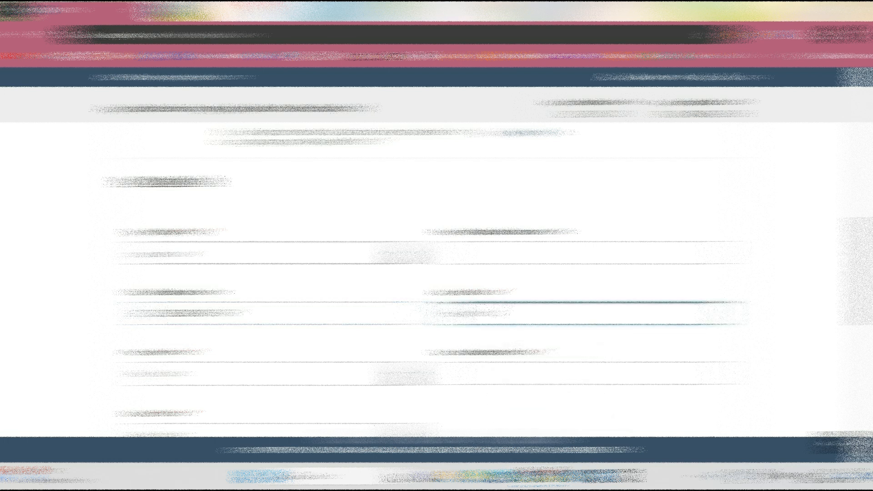
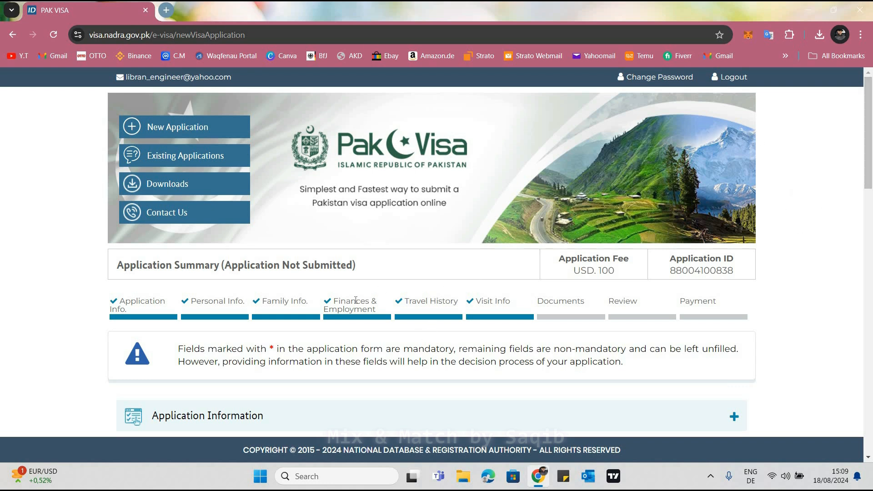
Set the Supporting Document Type to Origin Card Or Identity Card Or Birth Certificate Or Marriage Certificate in the Documents / Photograph section
{"action": "scroll", "coordinate": [350, 304], "scroll_direction": "down", "scroll_amount": 10}
{"action": "scroll", "coordinate": [343, 306], "scroll_direction": "down", "scroll_amount": 5}
{"action": "scroll", "coordinate": [342, 306], "scroll_direction": "up", "scroll_amount": 7}
{"action": "scroll", "coordinate": [80, 327], "scroll_direction": "down", "scroll_amount": 3}
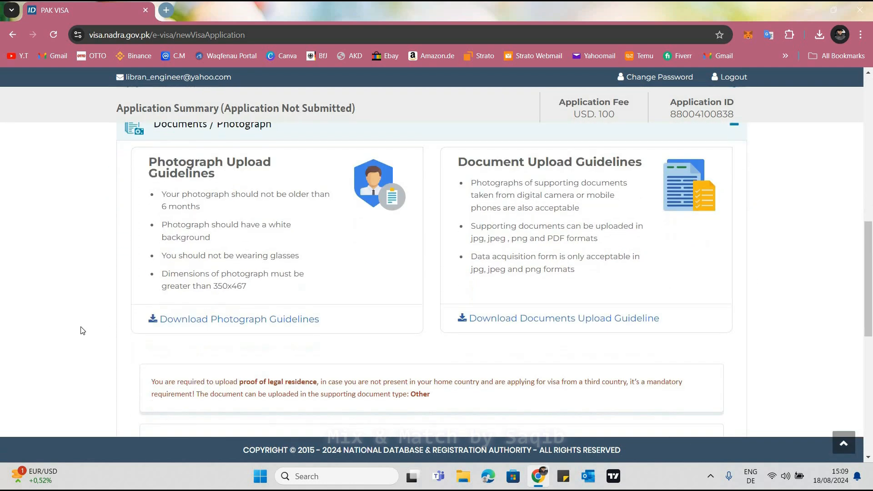
{"action": "scroll", "coordinate": [193, 239], "scroll_direction": "down", "scroll_amount": 5}
{"action": "left_click", "coordinate": [194, 239]}
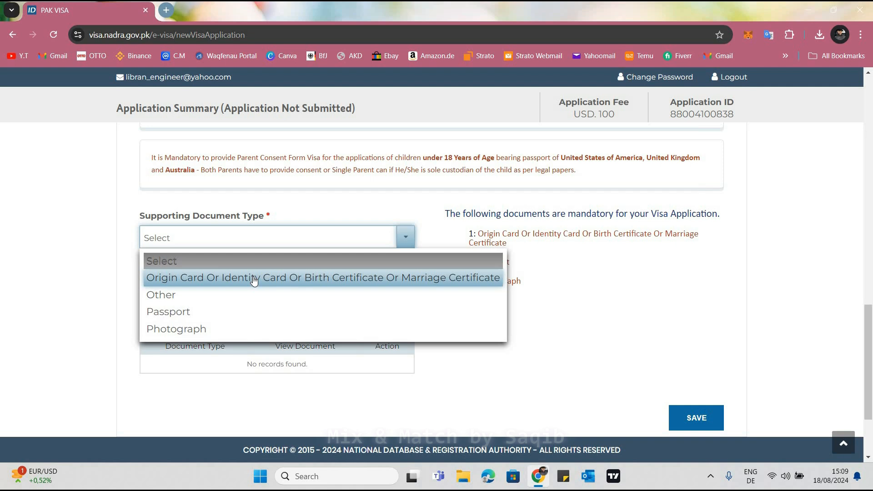
{"action": "left_click", "coordinate": [227, 270]}
{"action": "left_click", "coordinate": [228, 239]}
{"action": "left_click", "coordinate": [222, 278]}
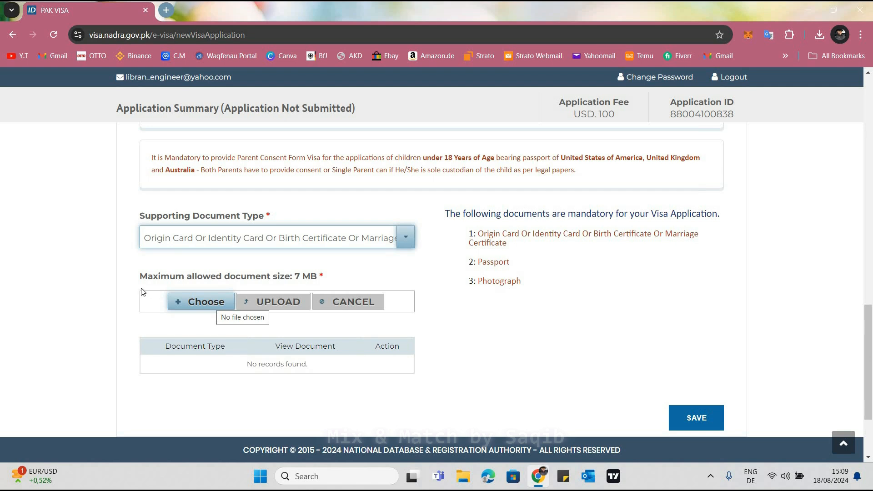
{"action": "left_click", "coordinate": [102, 302]}
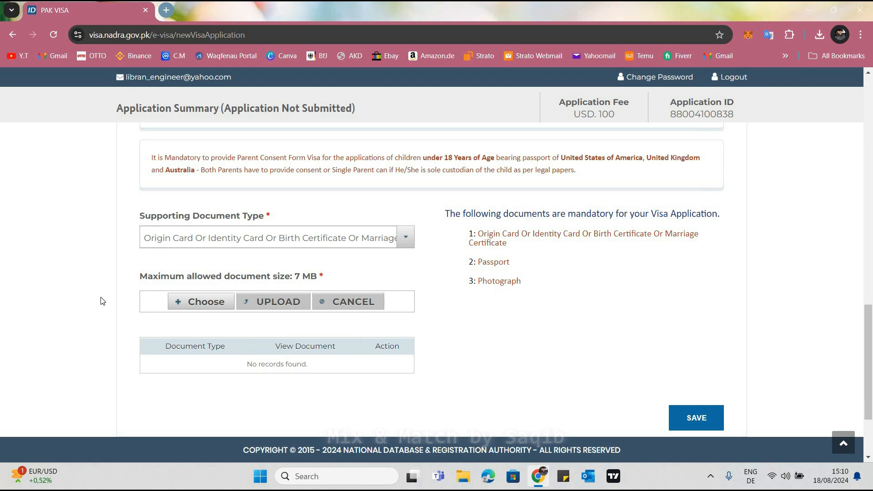
{"action": "left_click", "coordinate": [155, 241]}
{"action": "left_click", "coordinate": [292, 234]}
{"action": "left_click", "coordinate": [292, 240]}
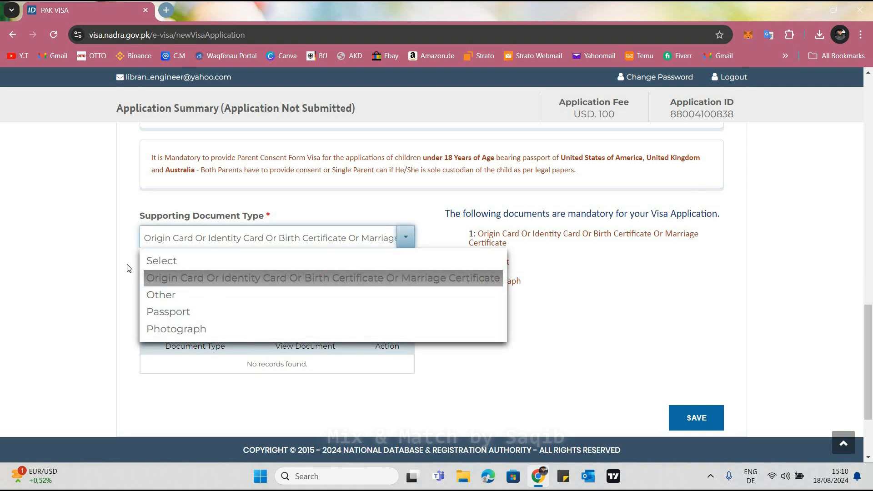
{"action": "left_click", "coordinate": [55, 286]}
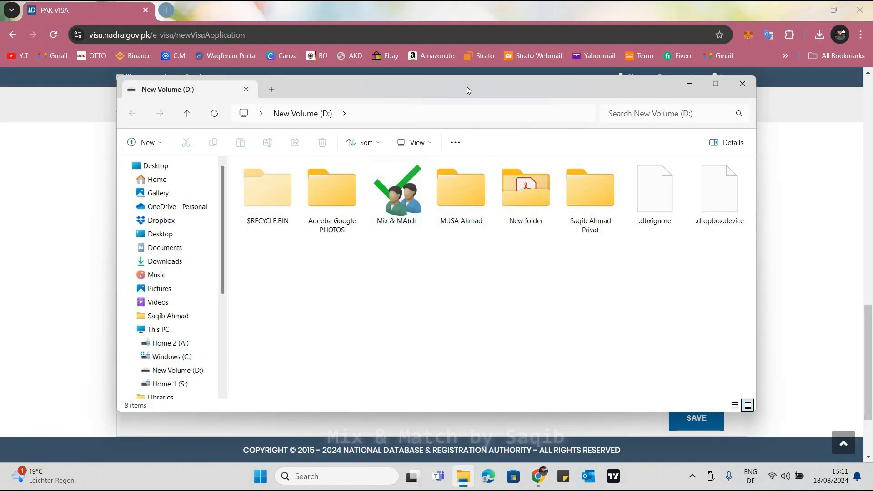
Look through New folder on New Volume (D:) in File Explorer for the visa documents and return to the application form
{"action": "double_click", "coordinate": [467, 87]}
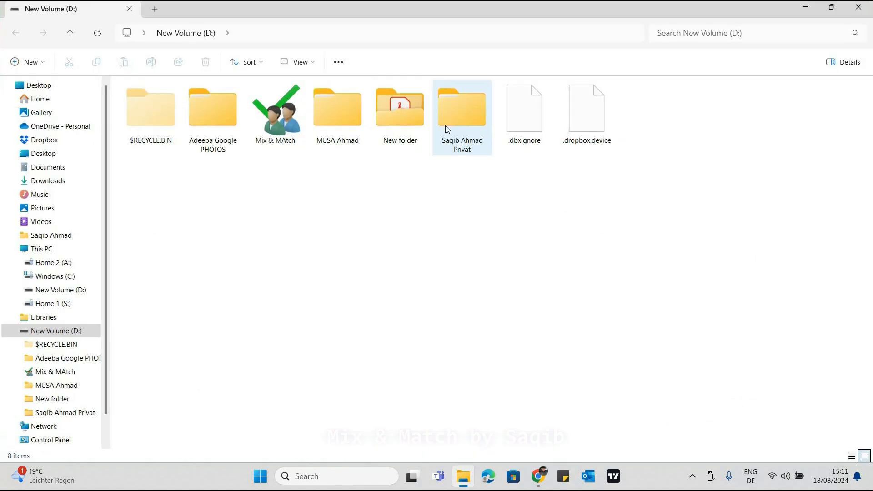
{"action": "left_click", "coordinate": [446, 125]}
{"action": "double_click", "coordinate": [400, 139]}
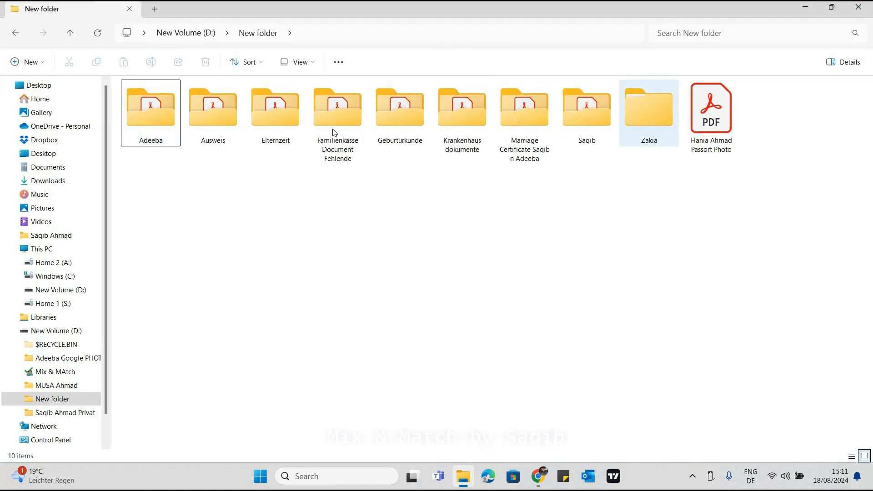
{"action": "left_click", "coordinate": [710, 128]}
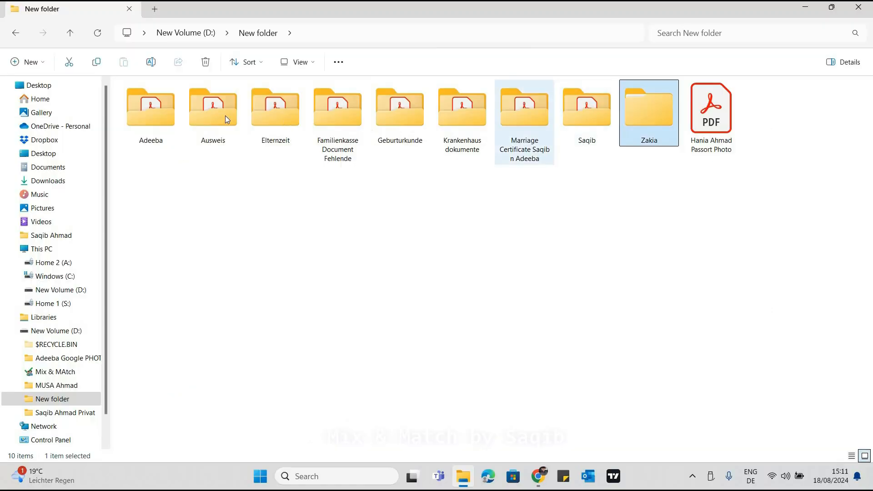
{"action": "left_click", "coordinate": [317, 215]}
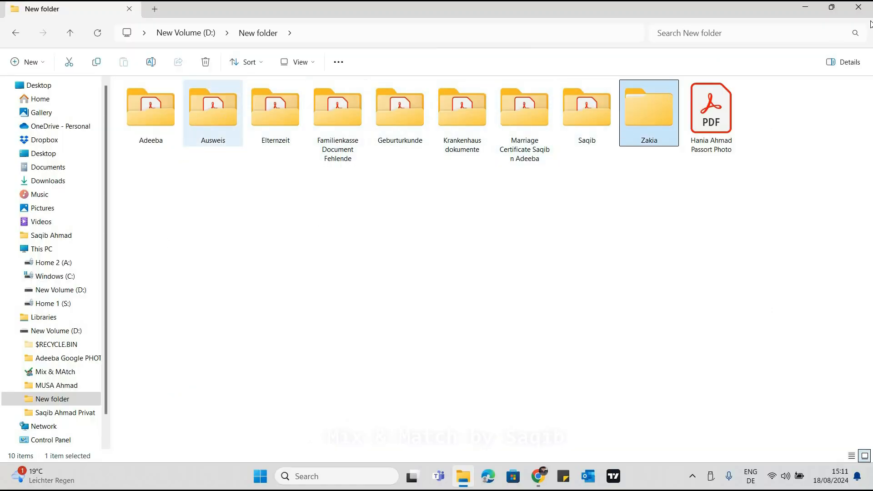
{"action": "left_click", "coordinate": [832, 7]}
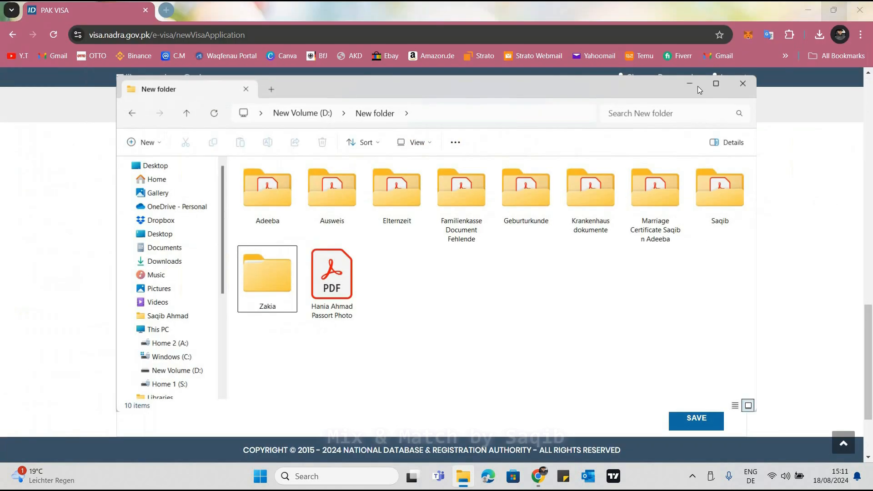
{"action": "left_click", "coordinate": [2, 394]}
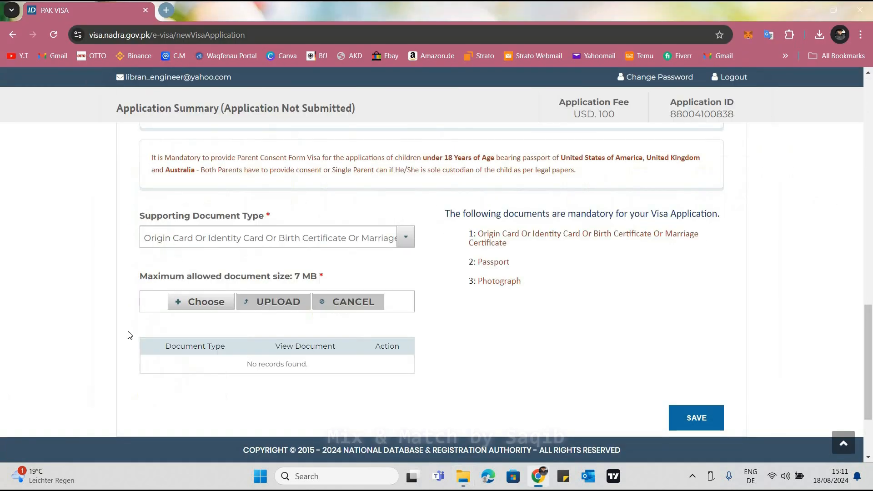
Start choosing a file for the supporting document and browse to New folder on New Volume (D:)
{"action": "left_click", "coordinate": [236, 244]}
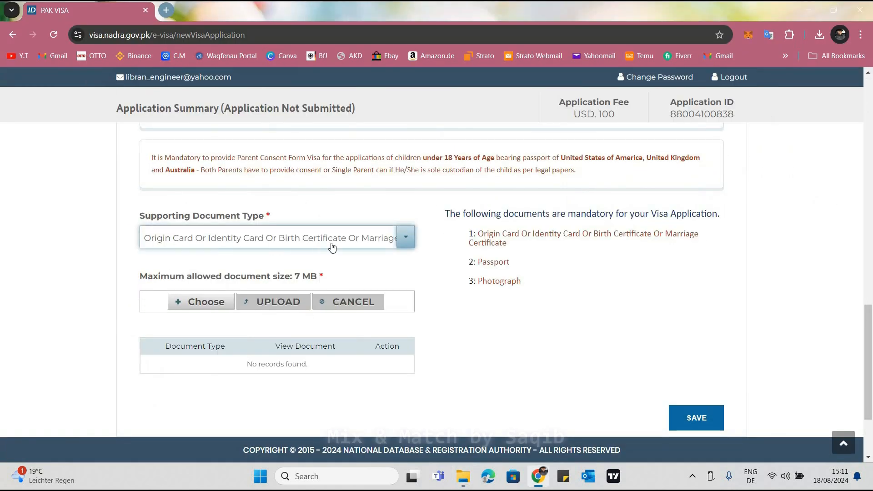
{"action": "left_click", "coordinate": [203, 303]}
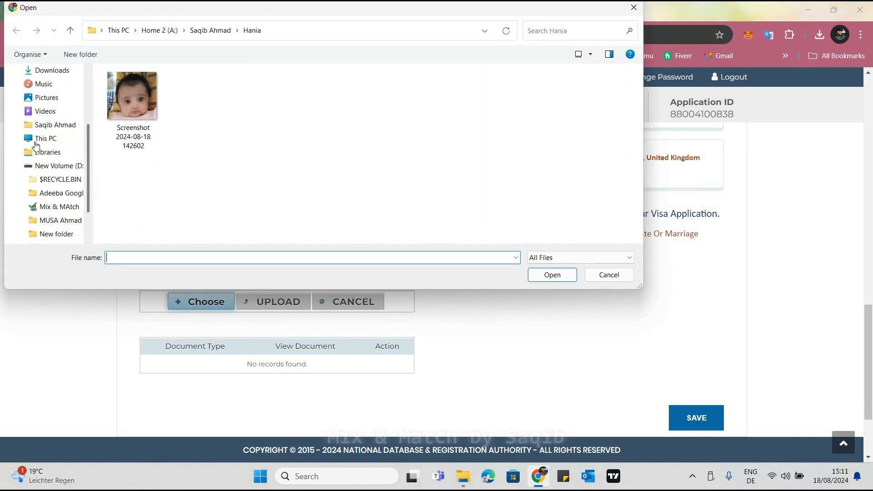
{"action": "left_click", "coordinate": [54, 168]}
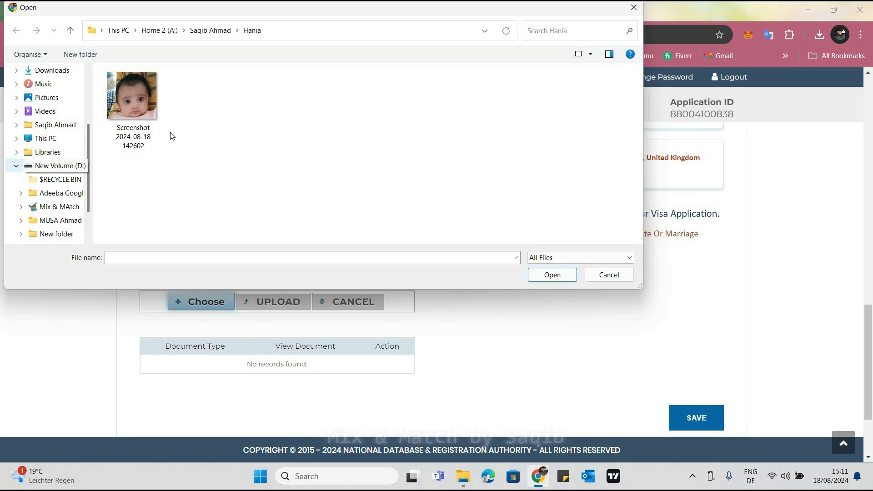
{"action": "left_click", "coordinate": [196, 119]}
{"action": "left_click", "coordinate": [212, 156]}
{"action": "left_click", "coordinate": [383, 123]}
{"action": "left_click", "coordinate": [364, 156]}
{"action": "double_click", "coordinate": [382, 129]}
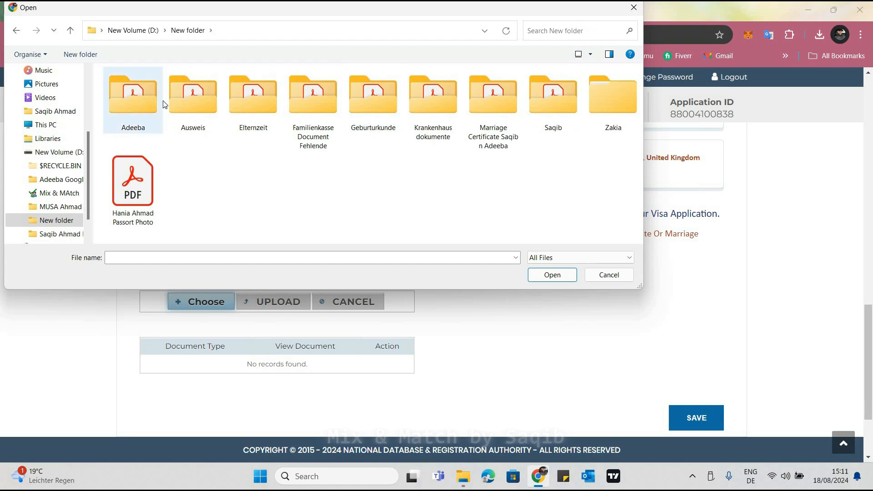
Upload the applicant's Ausweis Front Side PDF from the Ausweis folder as the supporting document
{"action": "double_click", "coordinate": [185, 118]}
{"action": "left_click", "coordinate": [190, 150]}
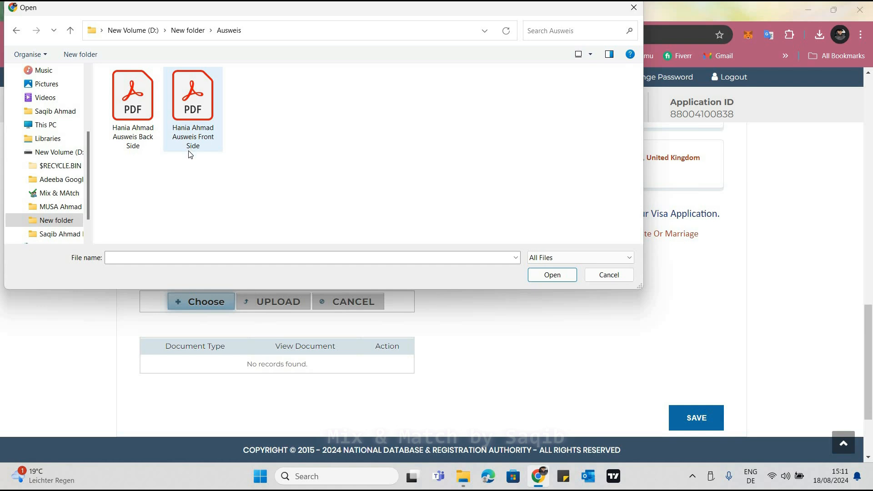
{"action": "left_click", "coordinate": [535, 280]}
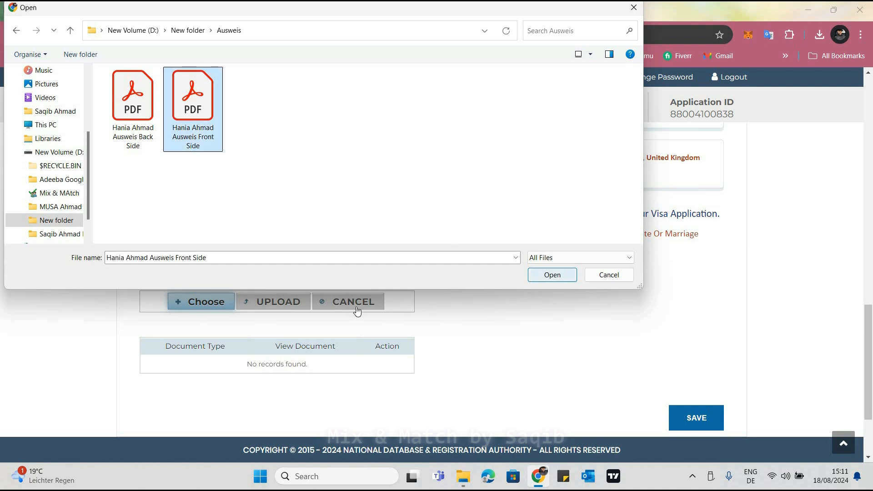
{"action": "left_click", "coordinate": [276, 307]}
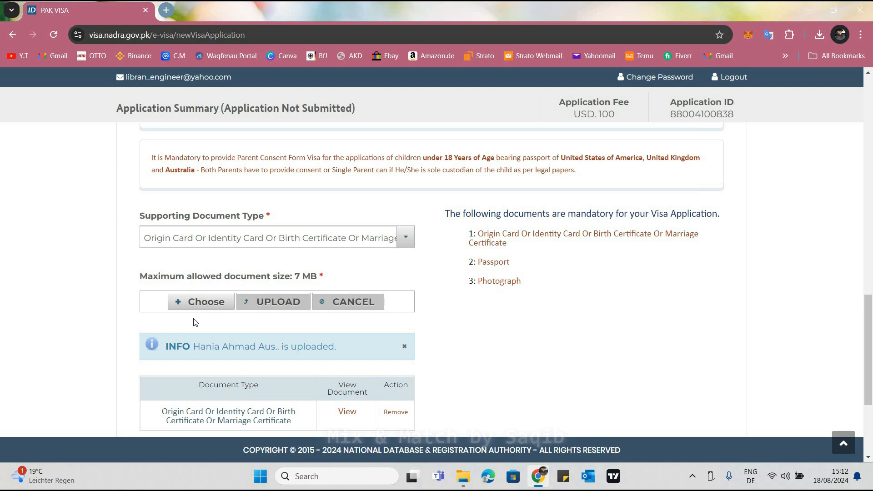
Upload the applicant's Ausweis Back Side PDF from the Ausweis folder under the same document type
{"action": "left_click", "coordinate": [203, 302]}
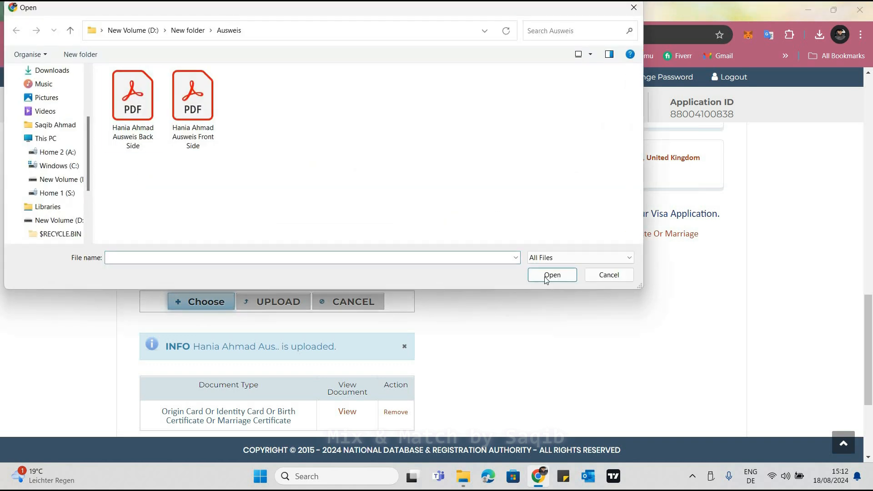
{"action": "left_click", "coordinate": [133, 110]}
{"action": "left_click", "coordinate": [546, 277]}
{"action": "left_click", "coordinate": [282, 301]}
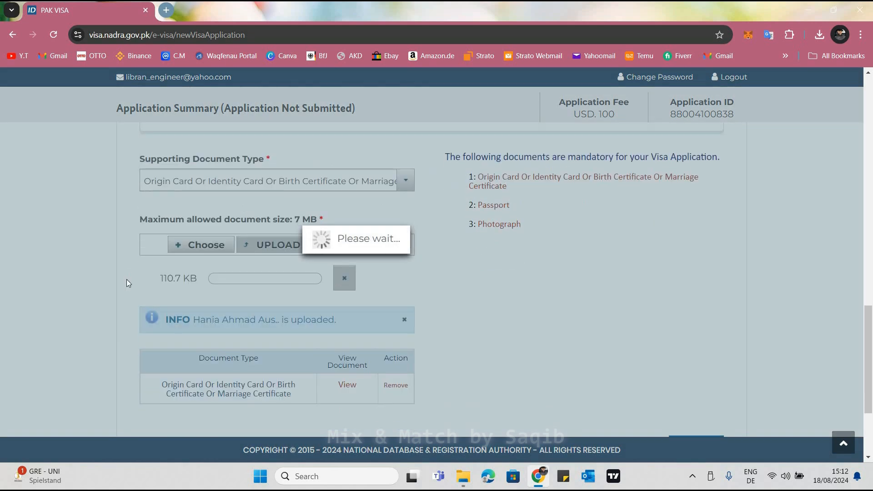
{"action": "scroll", "coordinate": [328, 280], "scroll_direction": "down", "scroll_amount": 1}
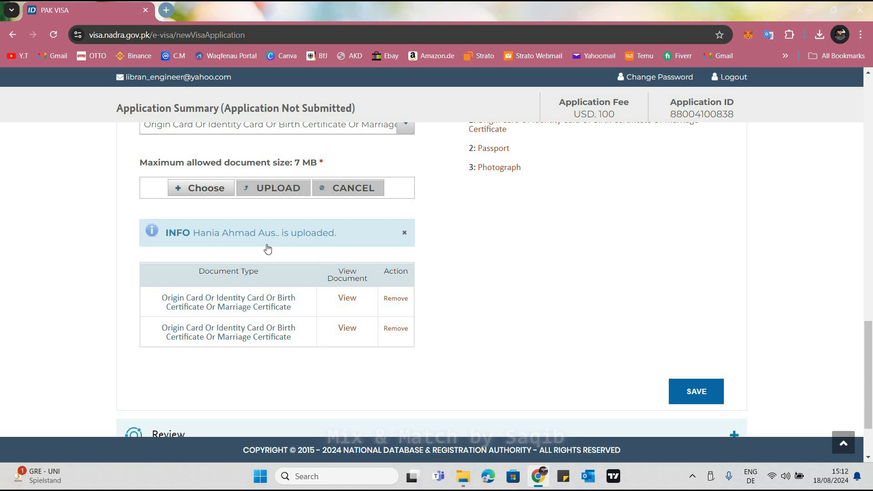
Upload the Geburturkunde Original PDF from the Geburturkunde folder under the same document type
{"action": "scroll", "coordinate": [268, 251], "scroll_direction": "up", "scroll_amount": 2}
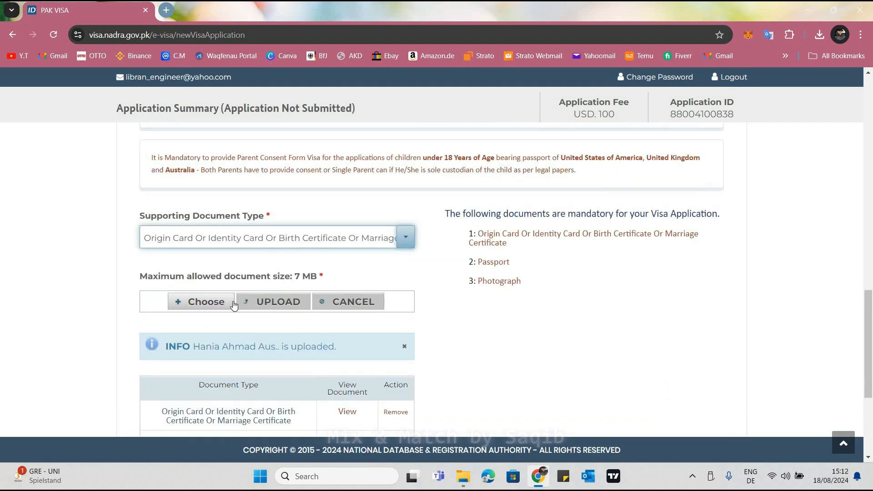
{"action": "left_click", "coordinate": [211, 302]}
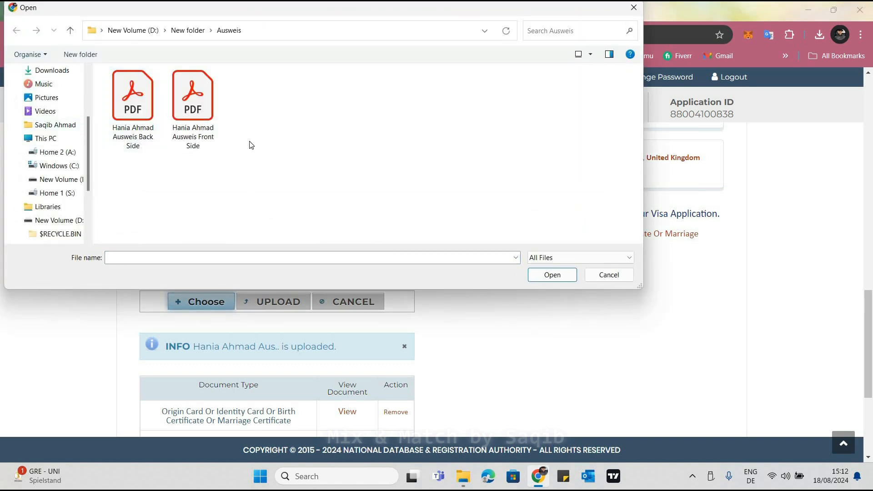
{"action": "key", "text": "alt+Up"}
{"action": "left_click", "coordinate": [372, 131]}
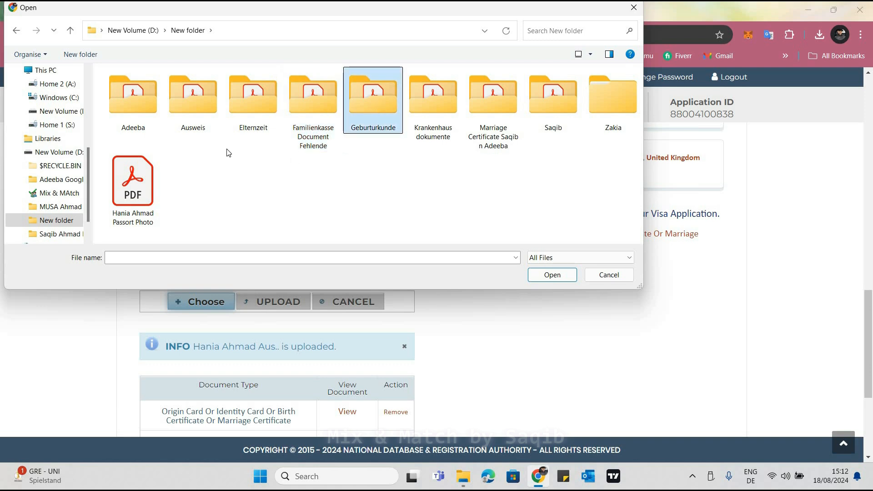
{"action": "key", "text": "Return"}
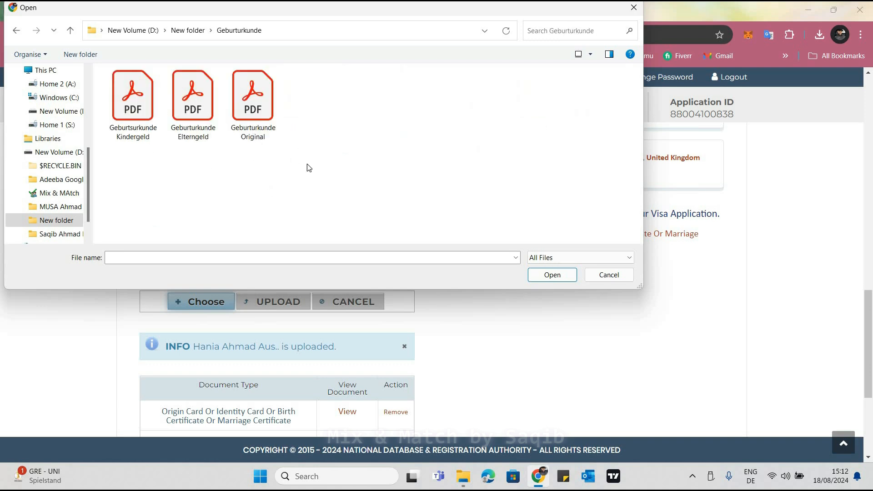
{"action": "left_click", "coordinate": [257, 109]}
{"action": "left_click", "coordinate": [537, 277]}
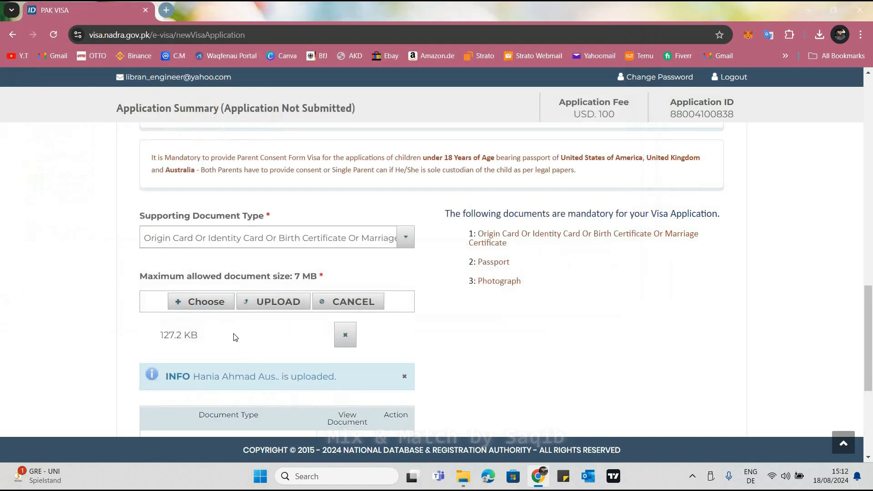
{"action": "scroll", "coordinate": [256, 318], "scroll_direction": "down", "scroll_amount": 2}
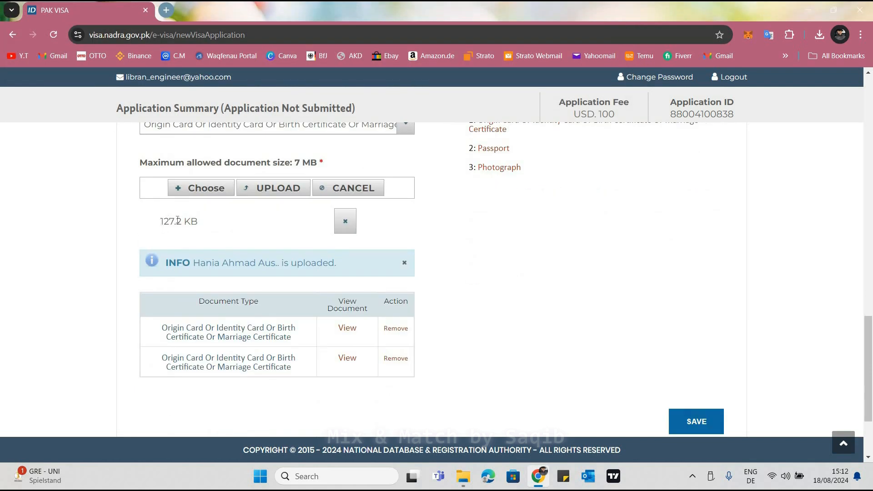
{"action": "left_click_drag", "start_coordinate": [257, 227], "coordinate": [266, 191]}
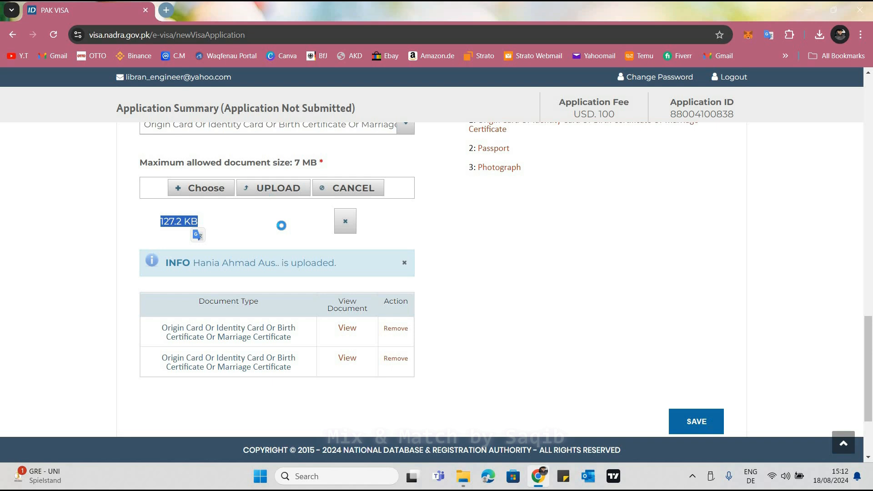
{"action": "left_click", "coordinate": [269, 189]}
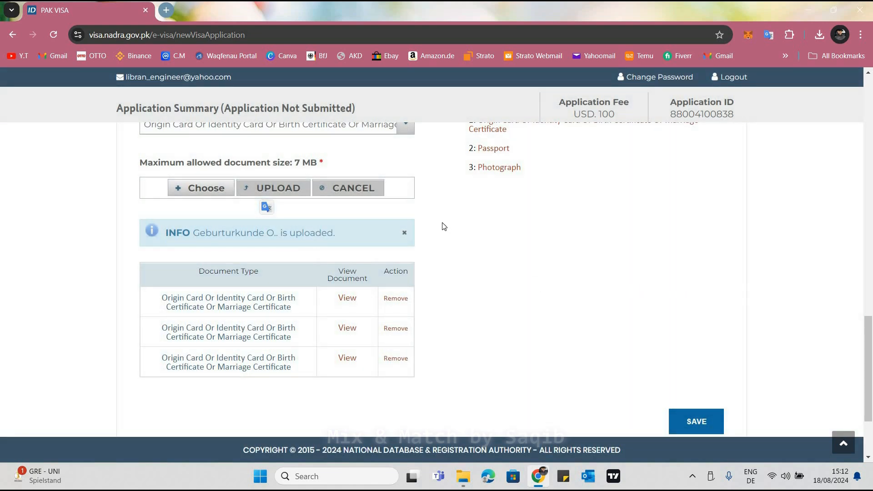
Change the Supporting Document Type to Other
{"action": "scroll", "coordinate": [357, 213], "scroll_direction": "up", "scroll_amount": 2}
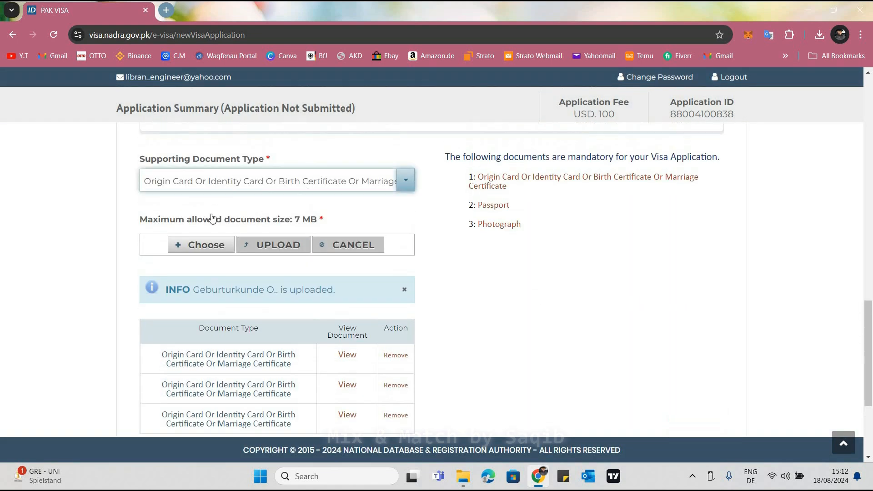
{"action": "left_click", "coordinate": [205, 181]}
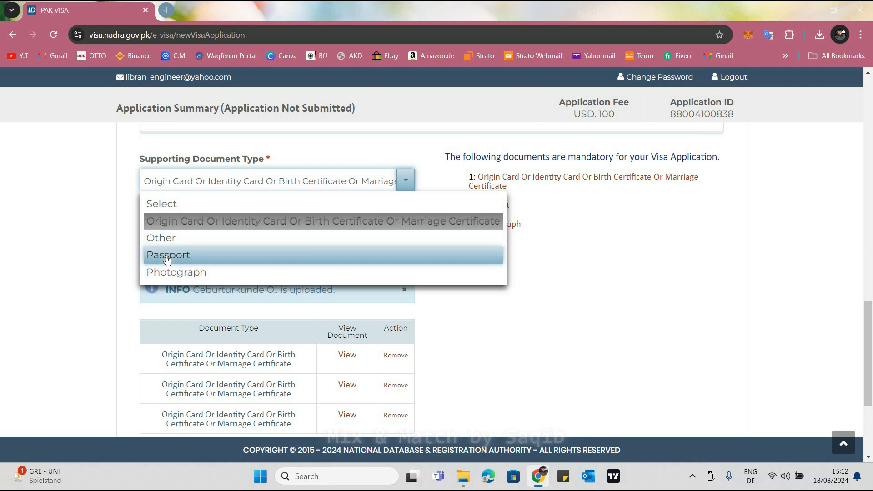
{"action": "left_click", "coordinate": [167, 238]}
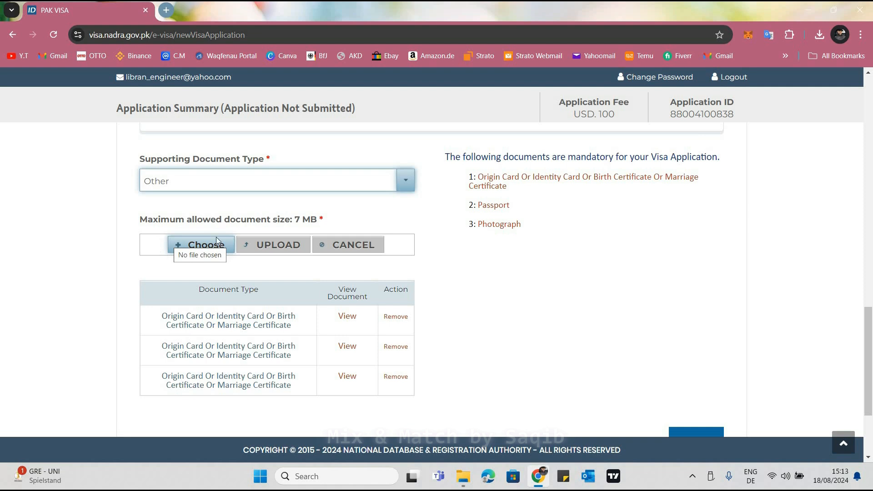
Upload the ID card Front PDF from the ID card subfolder of the father's folder under the Other document type
{"action": "left_click", "coordinate": [204, 243]}
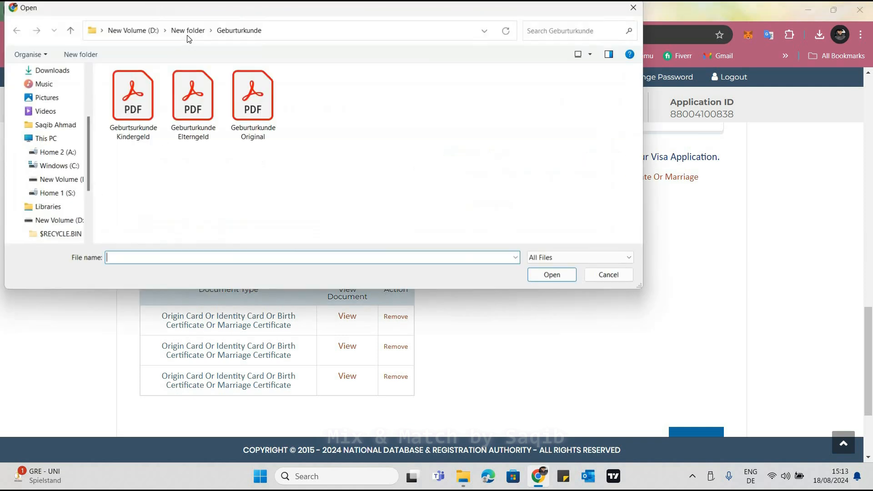
{"action": "left_click", "coordinate": [187, 31]}
{"action": "double_click", "coordinate": [547, 116]}
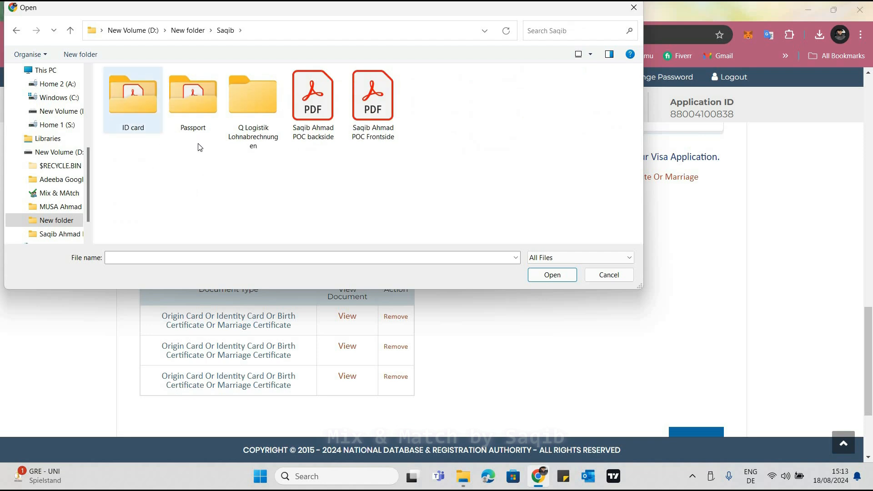
{"action": "double_click", "coordinate": [138, 109]}
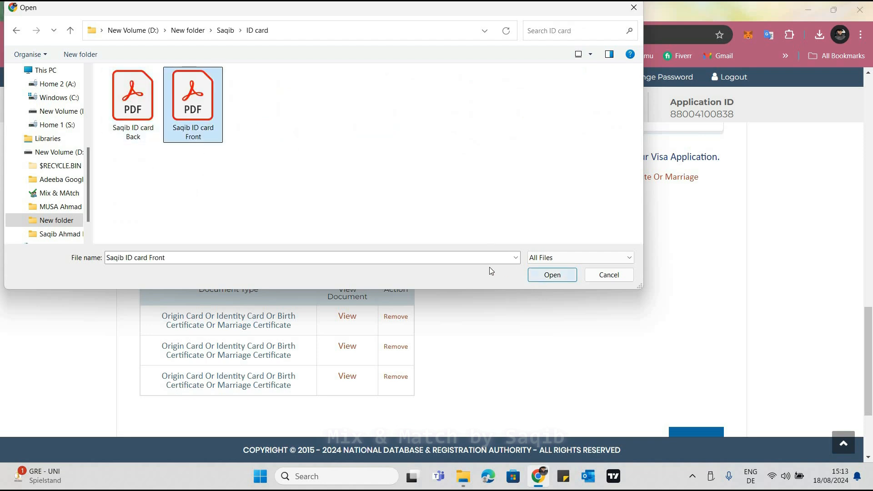
{"action": "key", "text": "Return"}
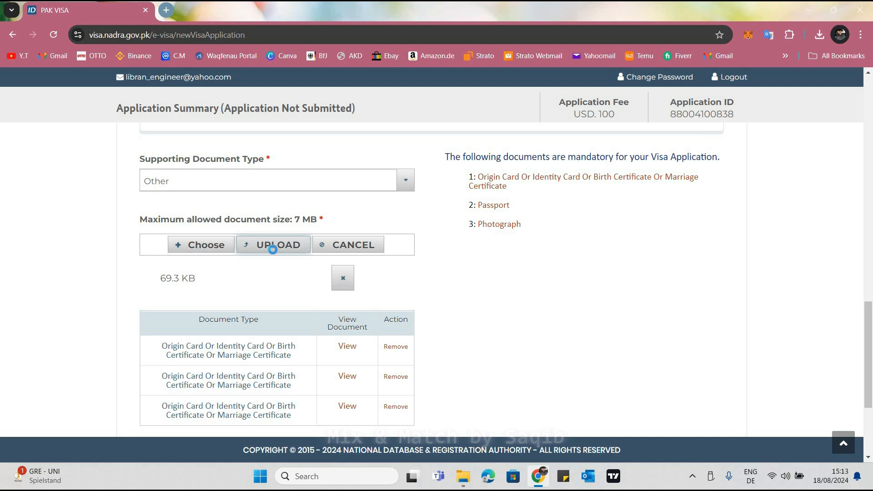
{"action": "left_click", "coordinate": [272, 250]}
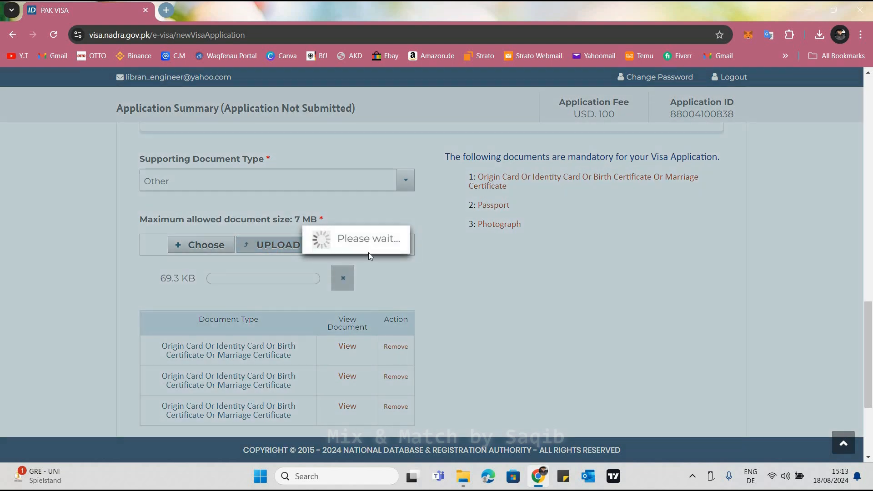
Upload the father's ID card Back PDF under the Other document type
{"action": "scroll", "coordinate": [188, 208], "scroll_direction": "down", "scroll_amount": 1}
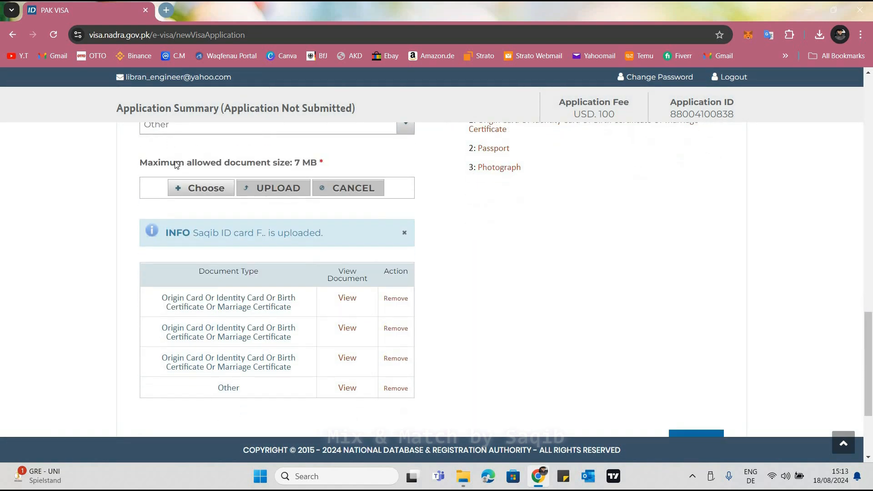
{"action": "left_click", "coordinate": [203, 187]}
{"action": "left_click", "coordinate": [133, 105]}
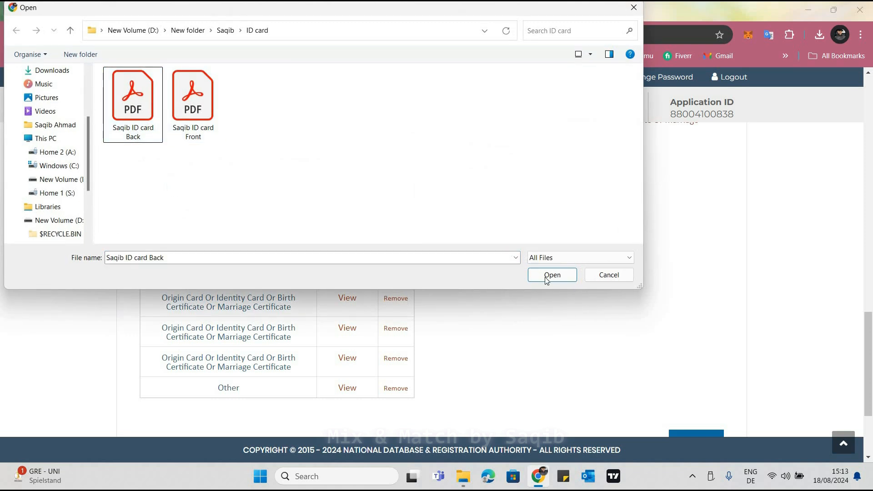
{"action": "key", "text": "Return"}
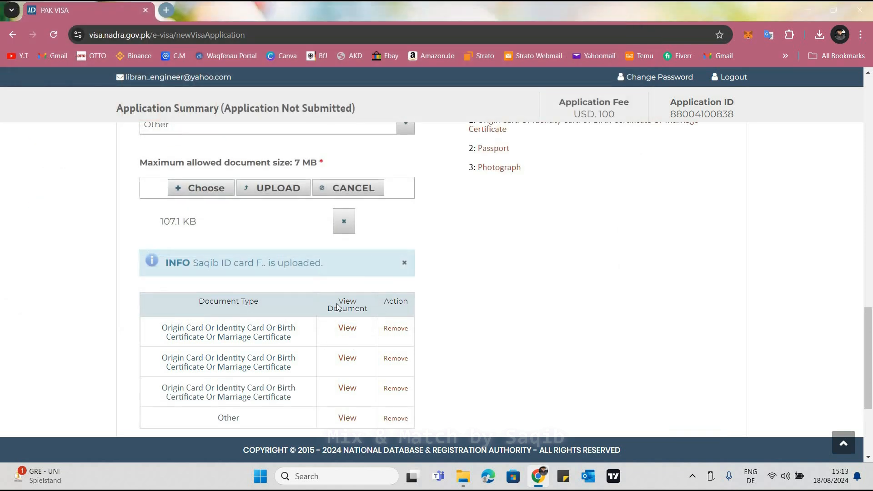
{"action": "scroll", "coordinate": [337, 306], "scroll_direction": "down", "scroll_amount": 1}
{"action": "left_click", "coordinate": [267, 132]}
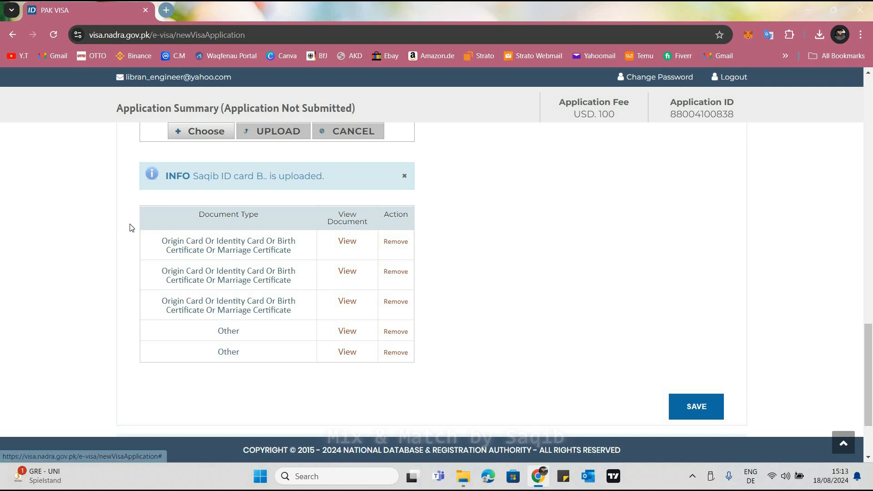
Upload the passport Seite 1 PDF from the father's Passport folder under the Other document type
{"action": "scroll", "coordinate": [266, 182], "scroll_direction": "up", "scroll_amount": 2}
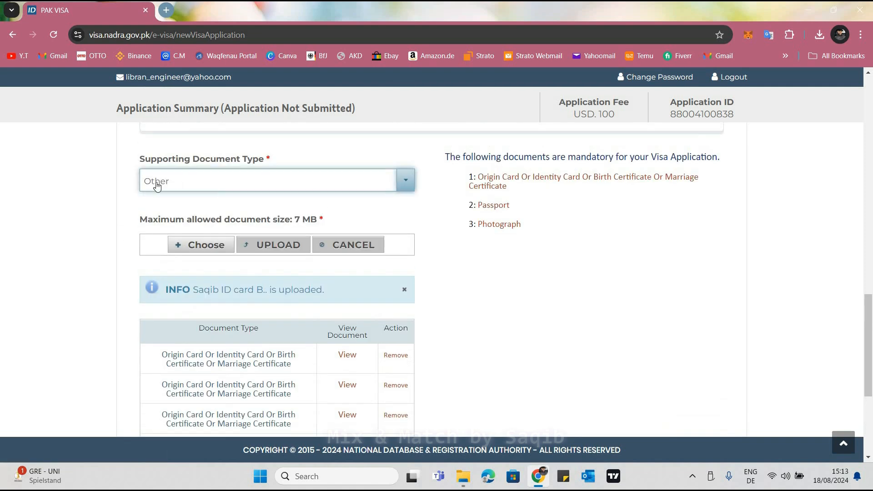
{"action": "left_click", "coordinate": [200, 244]}
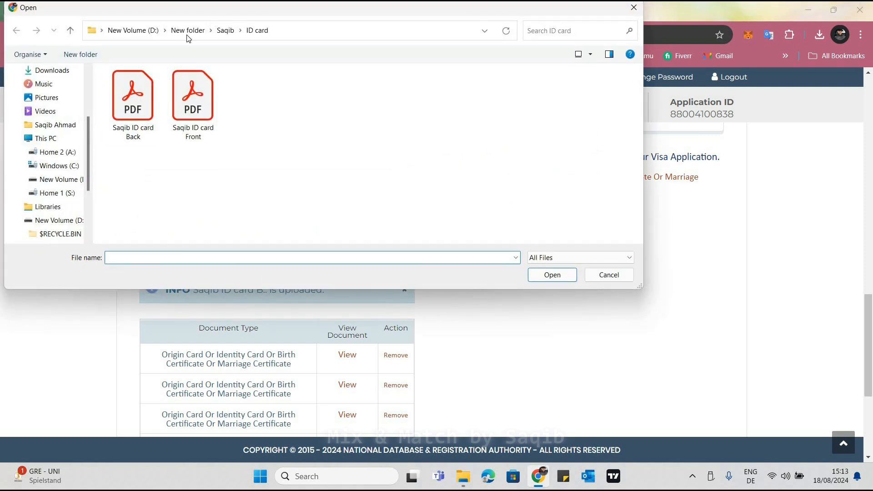
{"action": "left_click", "coordinate": [225, 30]}
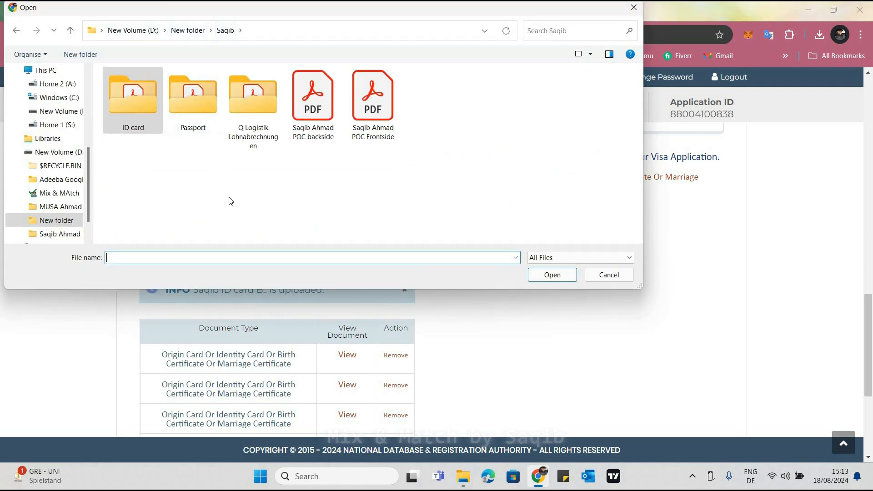
{"action": "double_click", "coordinate": [190, 93]}
{"action": "left_click", "coordinate": [134, 107]}
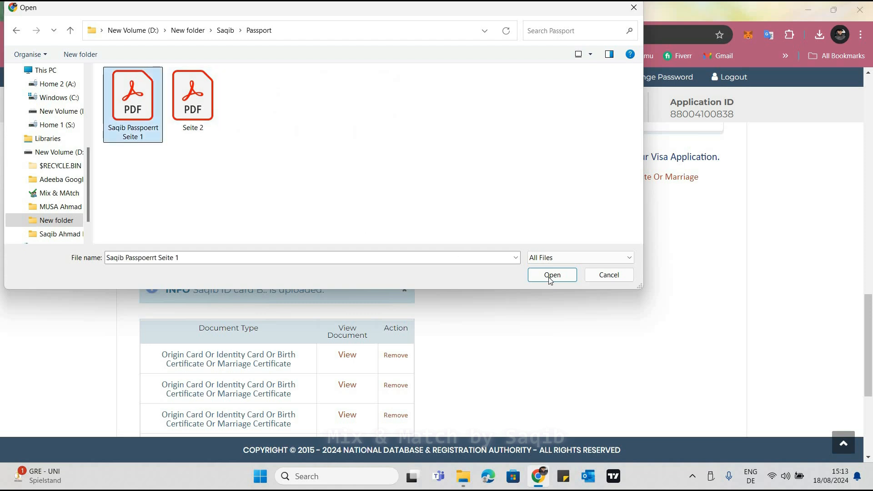
{"action": "left_click", "coordinate": [551, 275]}
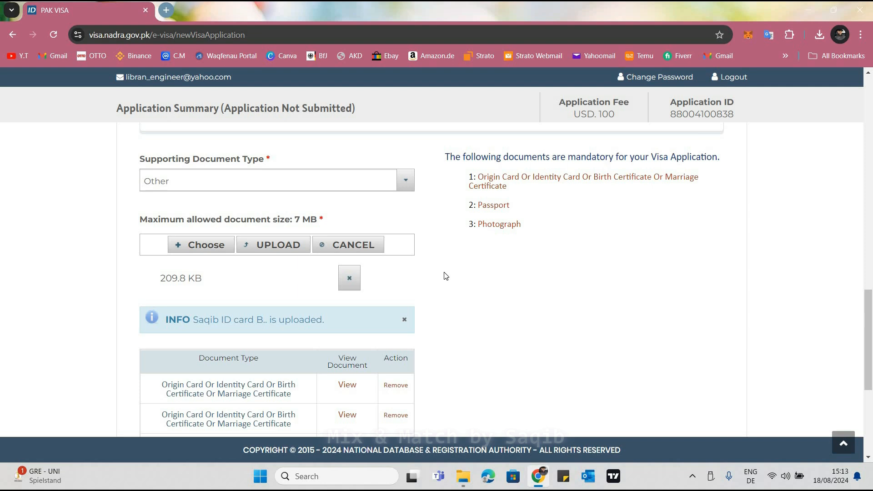
{"action": "left_click", "coordinate": [245, 248]}
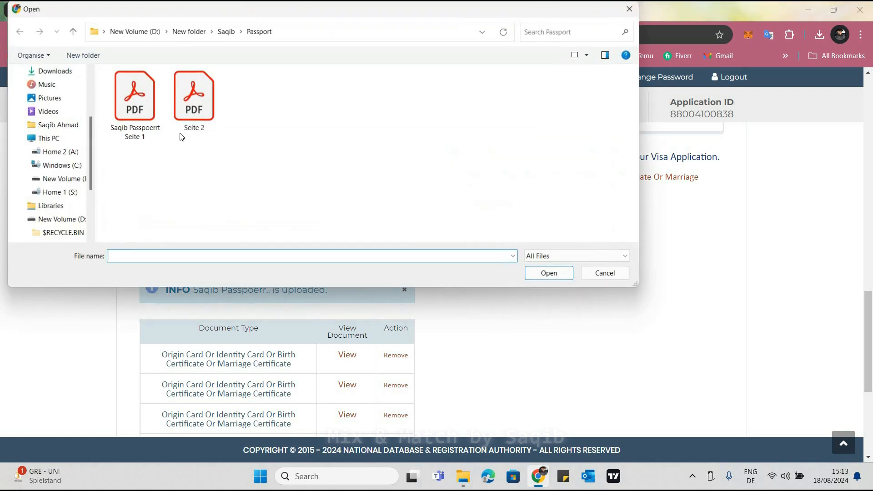
Upload the Seite 2 PDF from the father's Passport folder under the same document type
{"action": "left_click", "coordinate": [191, 129]}
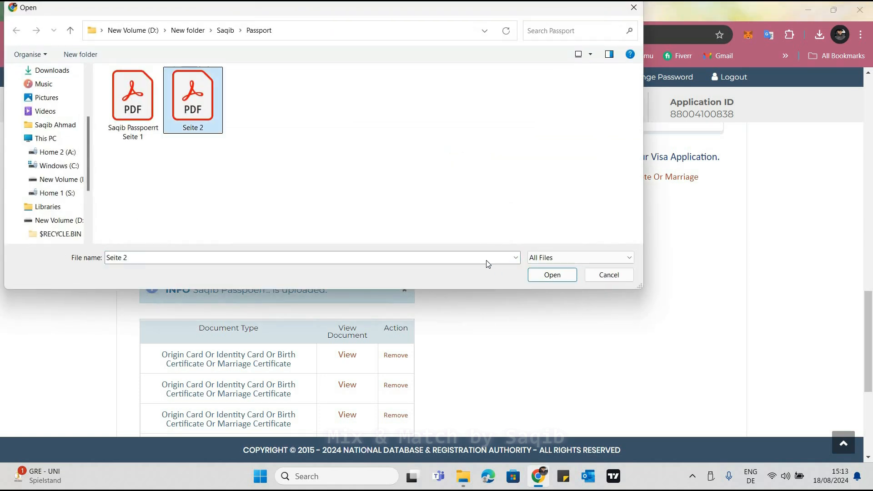
{"action": "key", "text": "Return"}
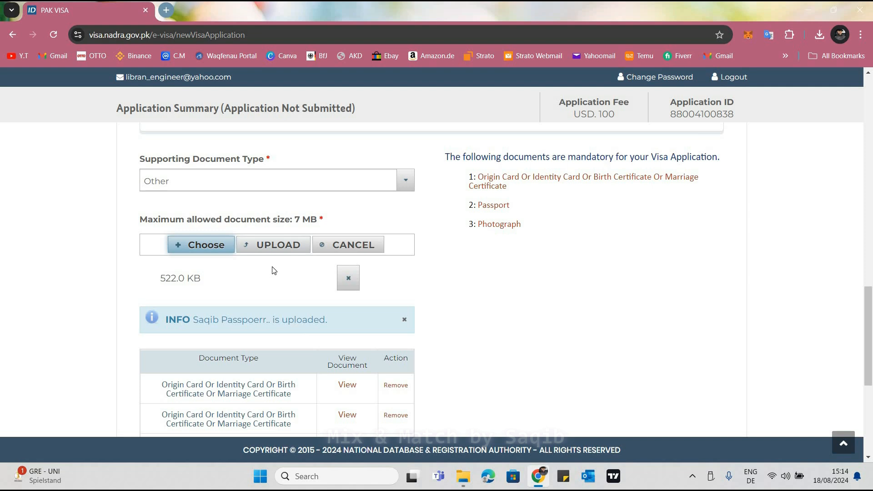
{"action": "scroll", "coordinate": [280, 191], "scroll_direction": "down", "scroll_amount": 1}
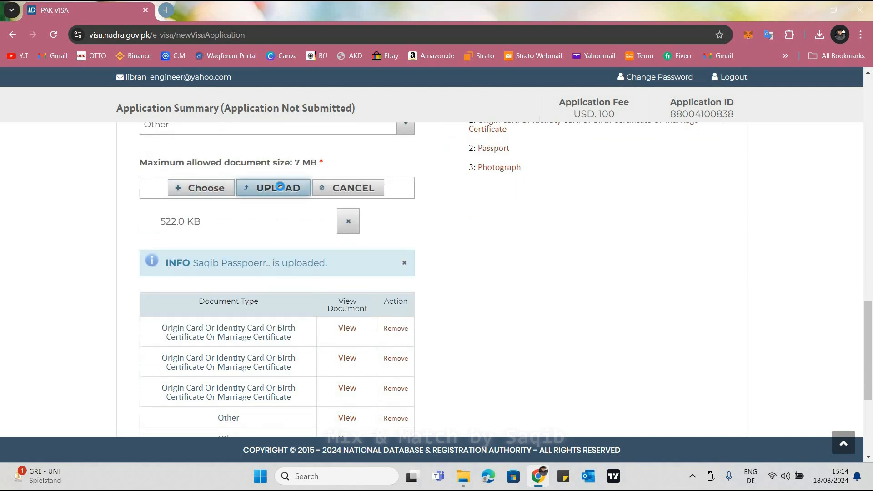
{"action": "left_click", "coordinate": [279, 187]}
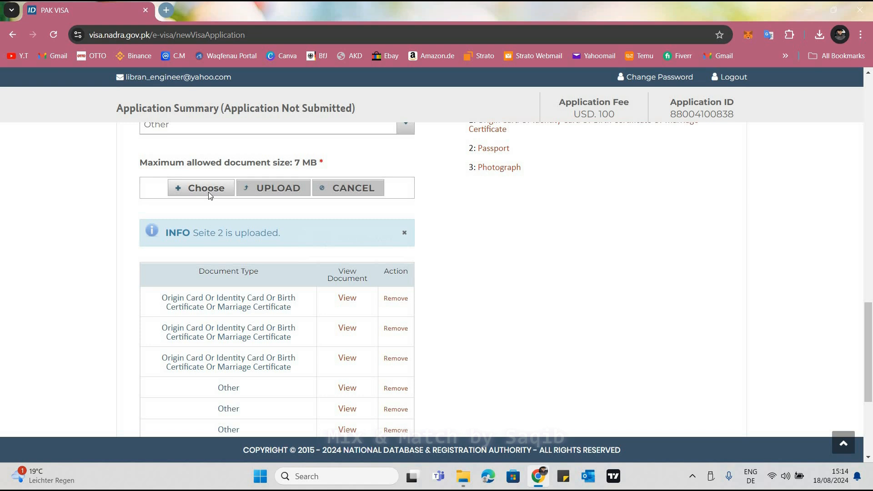
Upload the ID card Front PDF from the ID Card subfolder of the mother's folder as an Other document
{"action": "left_click", "coordinate": [209, 193]}
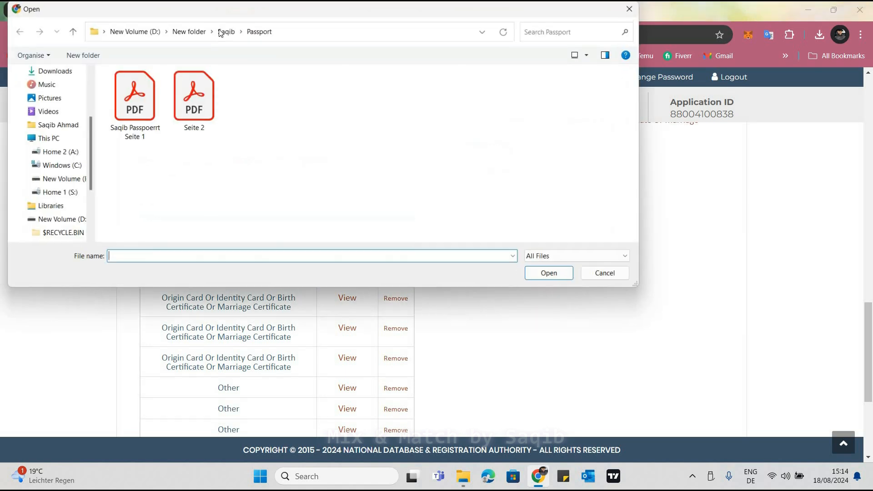
{"action": "left_click", "coordinate": [225, 30]}
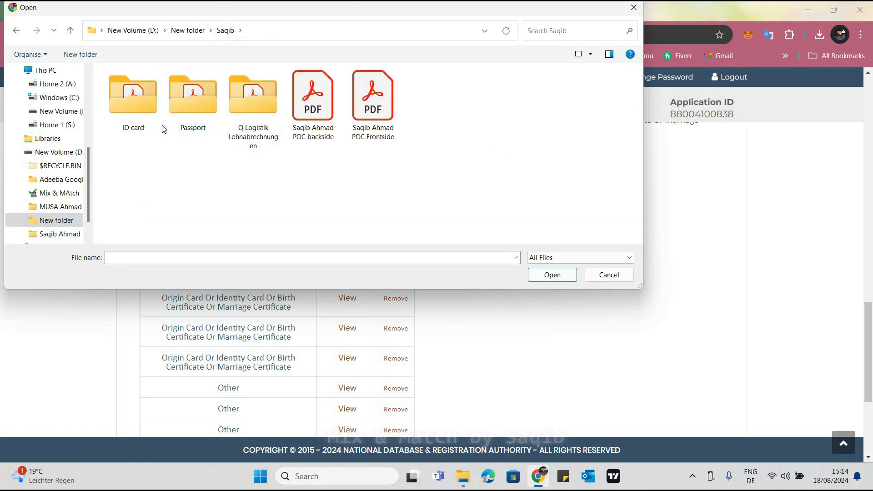
{"action": "left_click", "coordinate": [179, 113]}
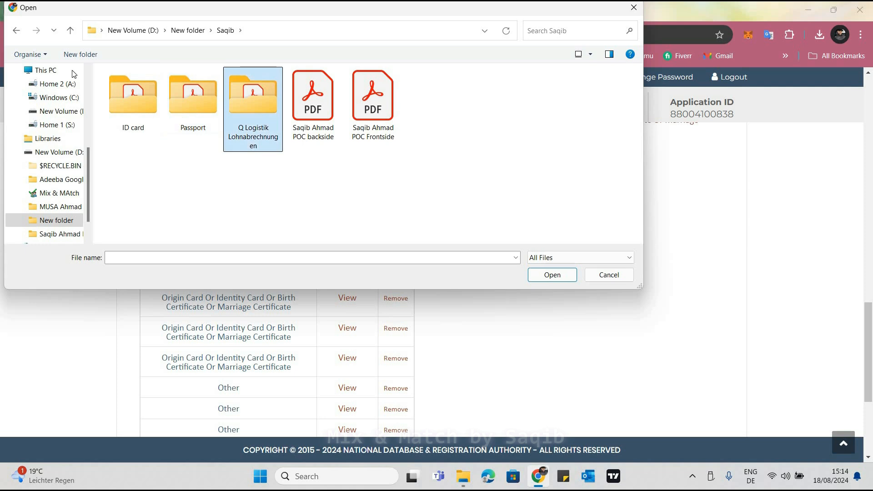
{"action": "left_click", "coordinate": [186, 36]}
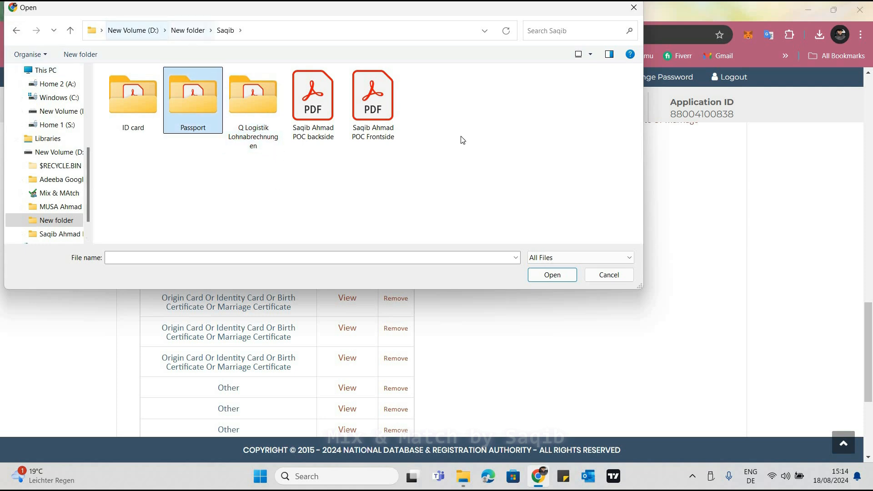
{"action": "left_click", "coordinate": [619, 116]}
{"action": "left_click", "coordinate": [598, 126]}
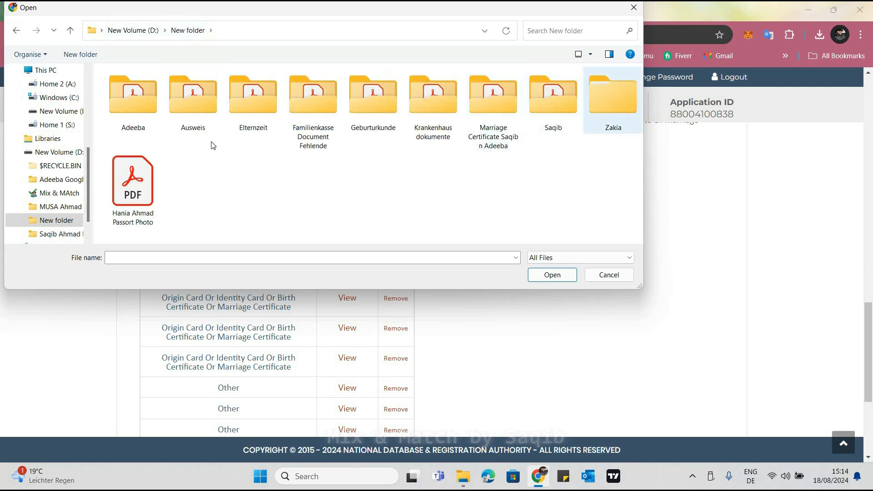
{"action": "double_click", "coordinate": [131, 114]}
{"action": "double_click", "coordinate": [132, 117]}
{"action": "left_click", "coordinate": [192, 129]}
{"action": "left_click", "coordinate": [552, 275]}
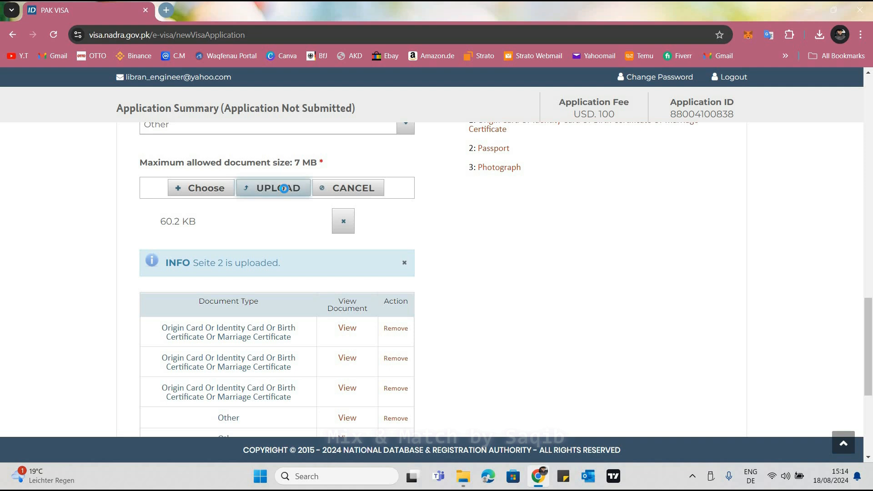
{"action": "left_click", "coordinate": [284, 189]}
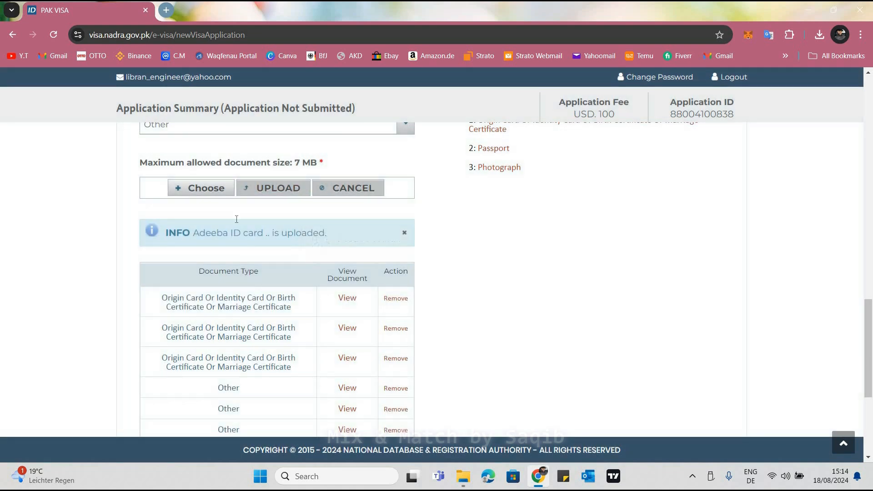
Upload the mother's ID card Back PDF as an Other document
{"action": "scroll", "coordinate": [250, 372], "scroll_direction": "down", "scroll_amount": 3}
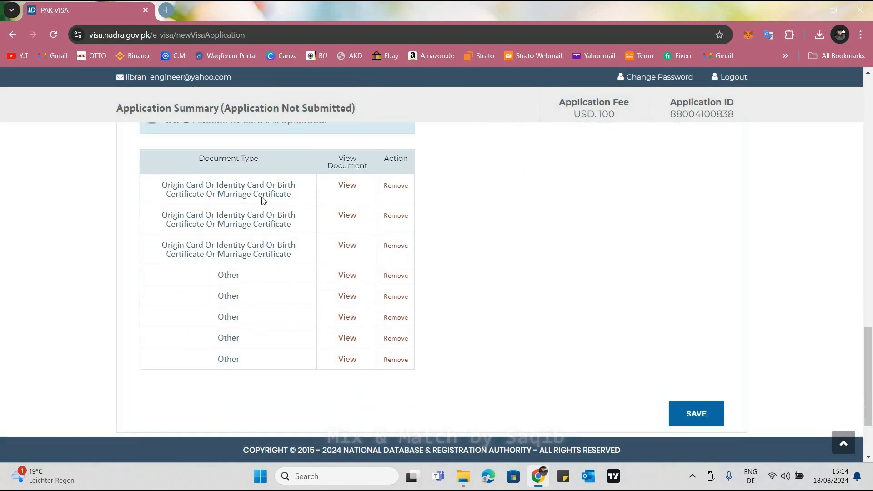
{"action": "scroll", "coordinate": [262, 219], "scroll_direction": "up", "scroll_amount": 2}
{"action": "left_click", "coordinate": [149, 116]}
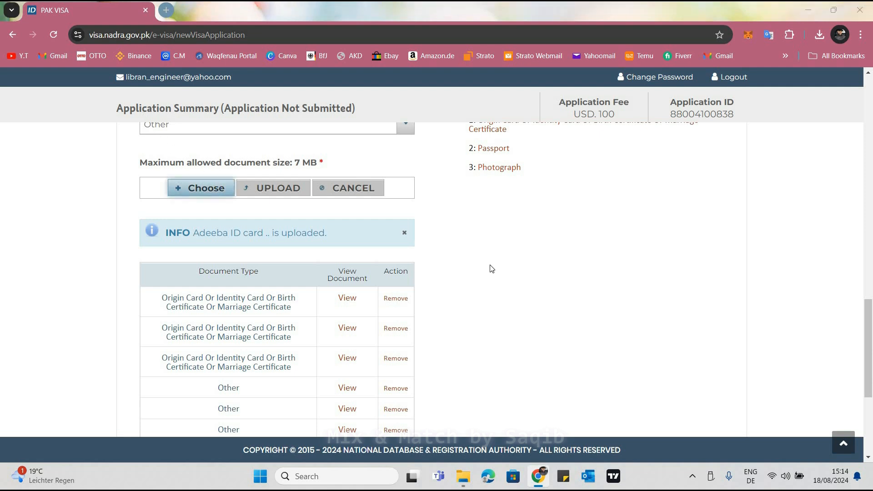
{"action": "left_click", "coordinate": [553, 275]}
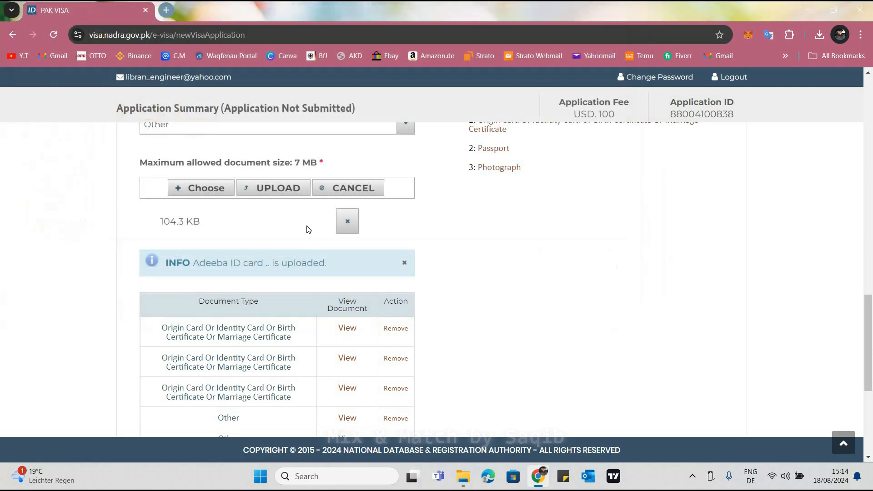
{"action": "left_click", "coordinate": [278, 191]}
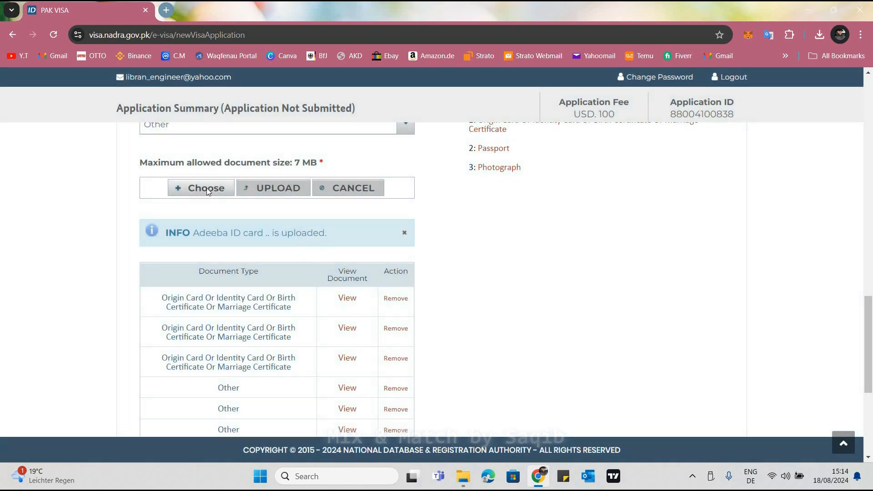
Upload the Passport Seite 2 PDF from the mother's Passport folder as an Other document
{"action": "left_click", "coordinate": [187, 198]}
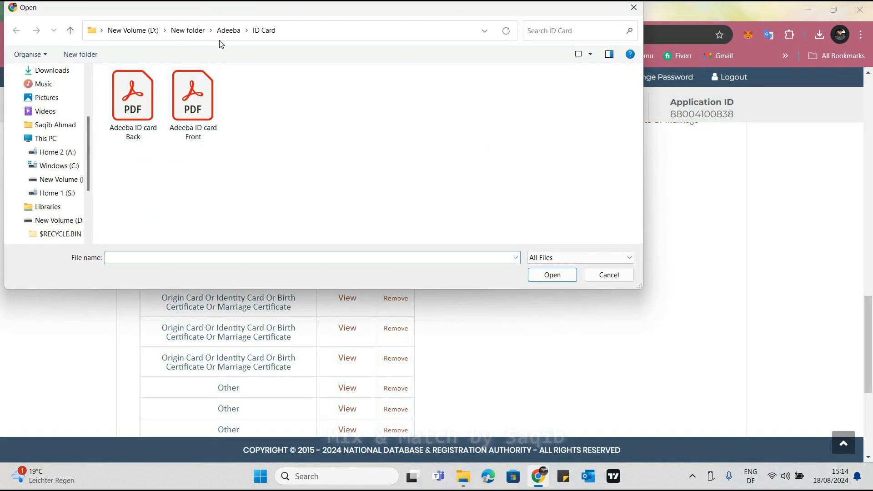
{"action": "key", "text": "BackSpace"}
{"action": "double_click", "coordinate": [191, 136]}
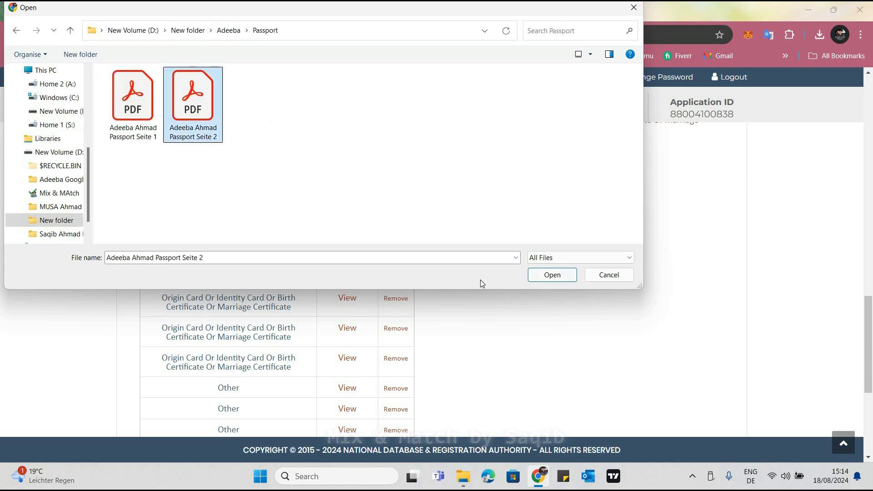
{"action": "left_click", "coordinate": [552, 274]}
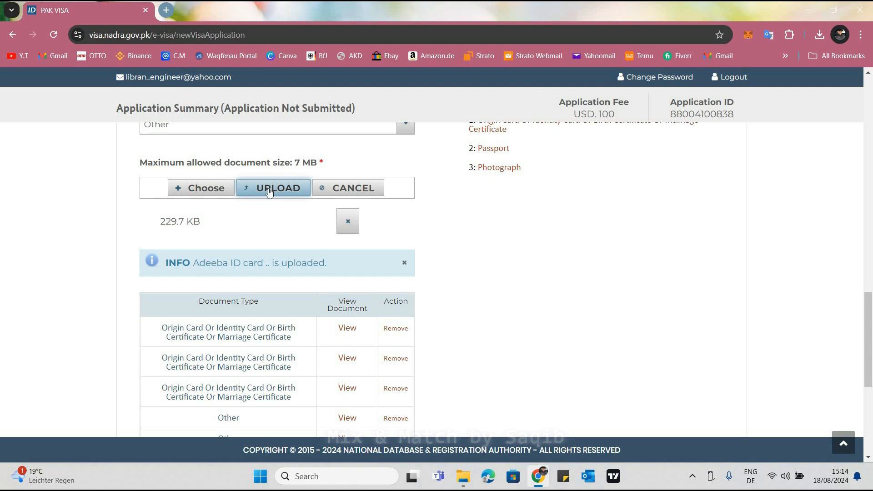
{"action": "left_click", "coordinate": [263, 189]}
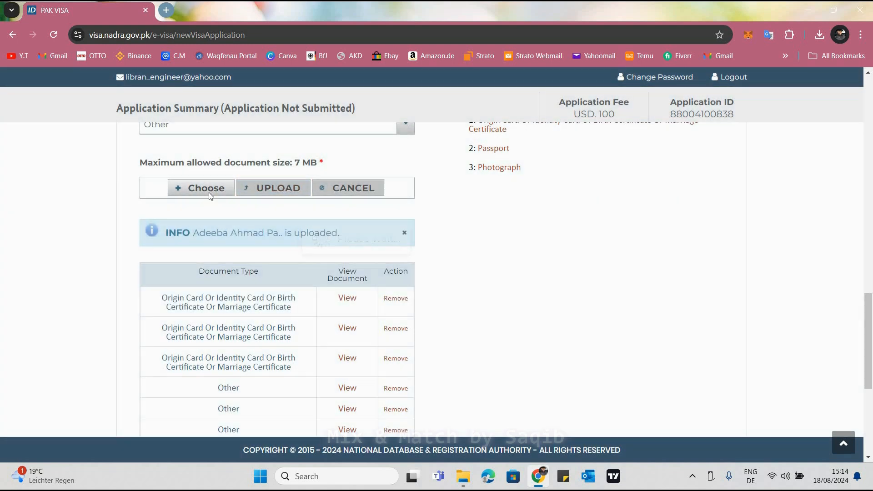
Upload the remaining passport page PDF from the mother's Passport folder as an Other document
{"action": "left_click", "coordinate": [209, 193]}
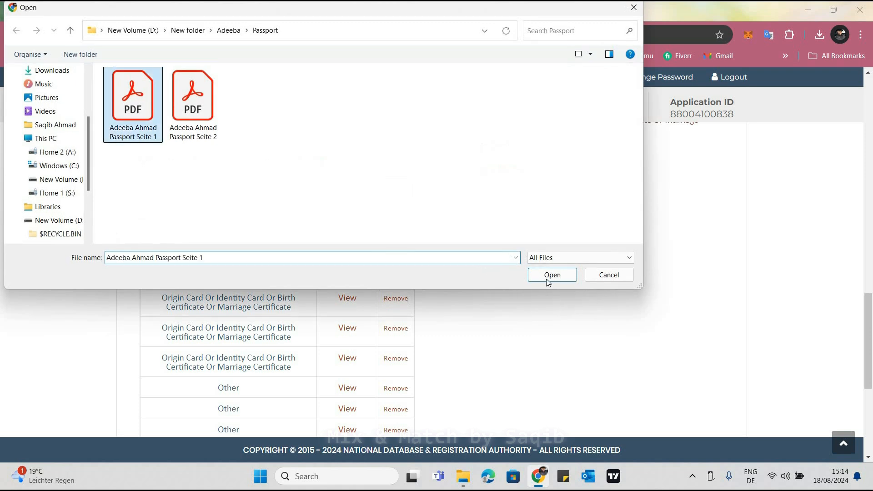
{"action": "left_click", "coordinate": [549, 281]}
{"action": "left_click", "coordinate": [274, 187]}
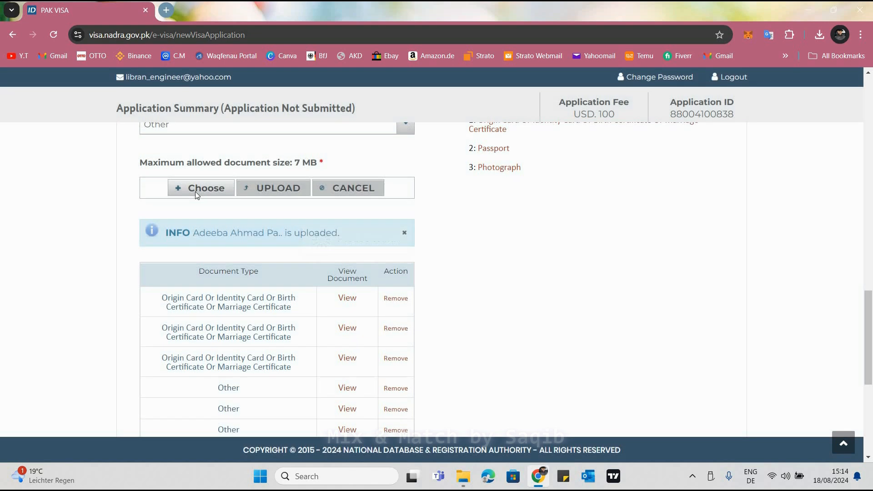
Upload the Pakistani ID card Frontside PDF from the mother's main folder as an Other document
{"action": "left_click", "coordinate": [197, 190]}
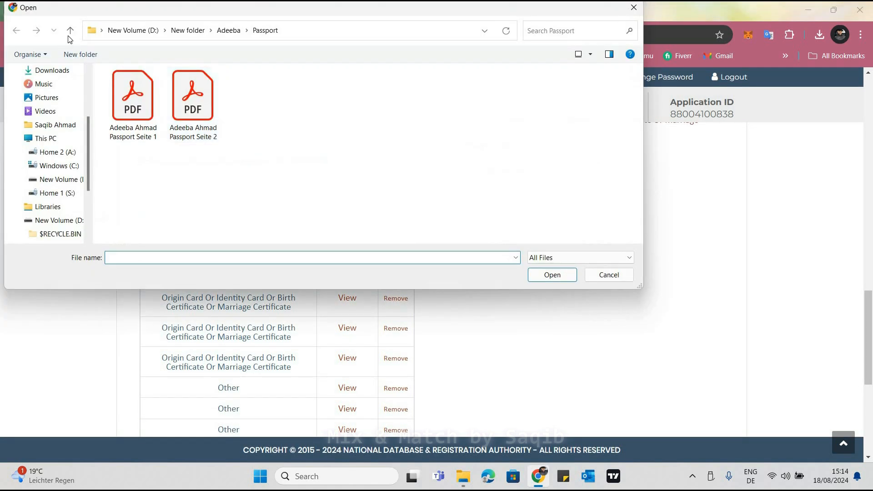
{"action": "key", "text": "alt+Up"}
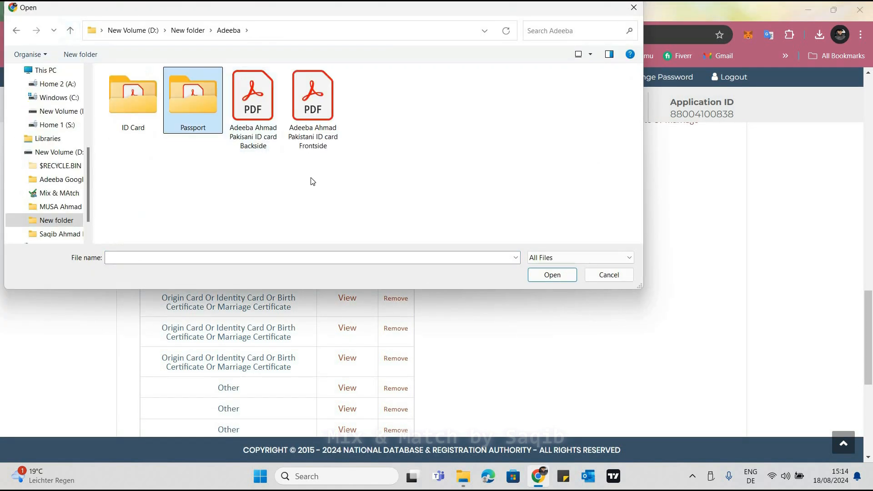
{"action": "left_click", "coordinate": [314, 181]}
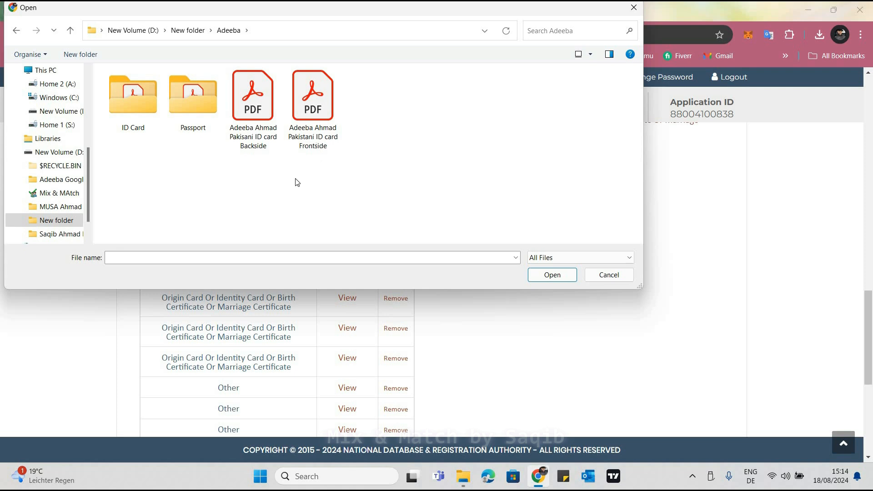
{"action": "left_click", "coordinate": [310, 132]}
{"action": "left_click", "coordinate": [268, 135]}
{"action": "left_click", "coordinate": [312, 140]}
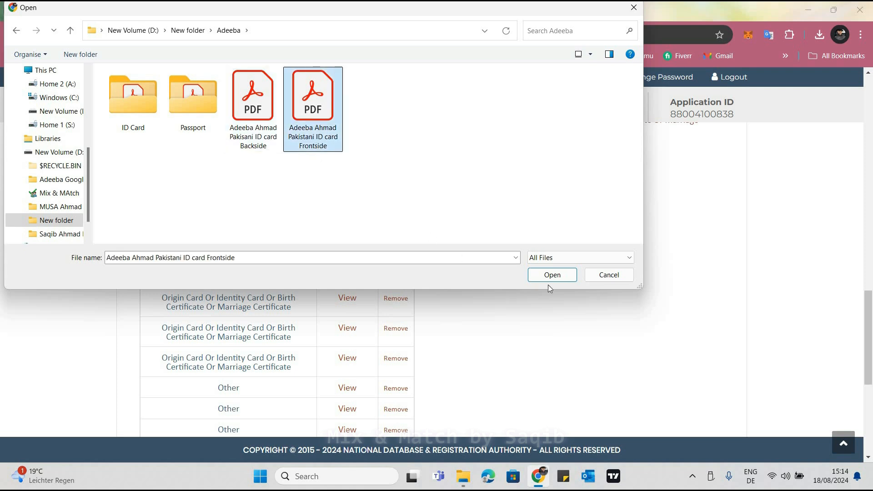
{"action": "left_click", "coordinate": [552, 274]}
{"action": "left_click", "coordinate": [276, 185]}
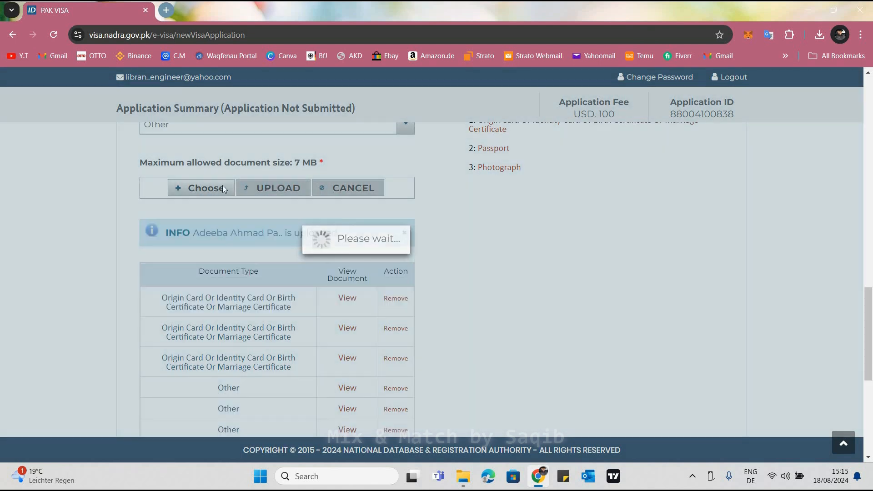
Choose the mother's Pakistani ID card Backside PDF as the next Other document
{"action": "left_click", "coordinate": [225, 187]}
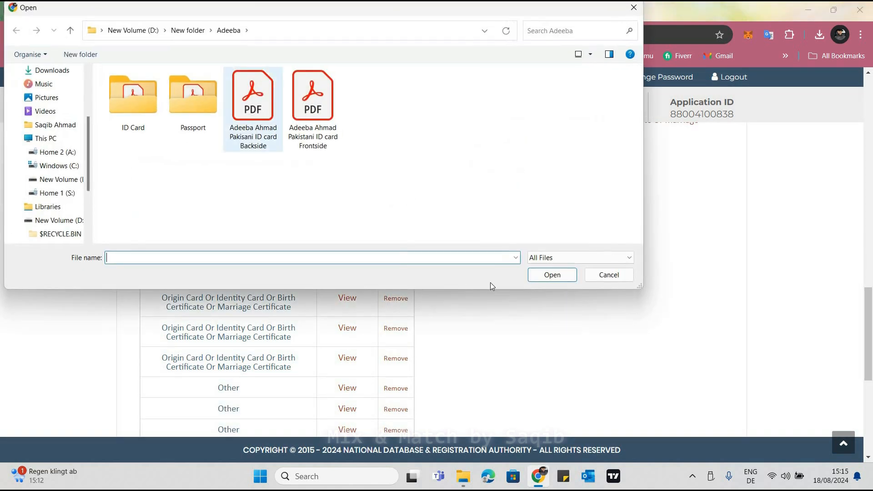
{"action": "left_click", "coordinate": [546, 275]}
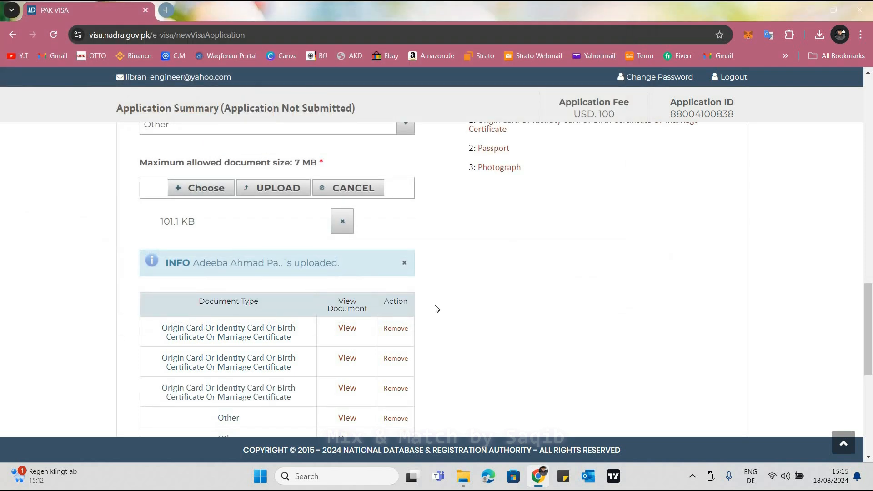
{"action": "scroll", "coordinate": [435, 307], "scroll_direction": "down", "scroll_amount": 5}
{"action": "scroll", "coordinate": [222, 212], "scroll_direction": "up", "scroll_amount": 4}
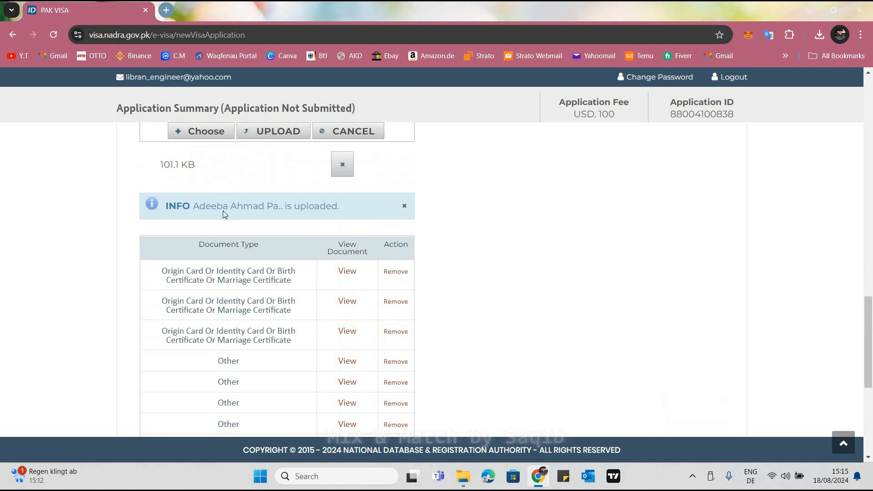
{"action": "scroll", "coordinate": [213, 286], "scroll_direction": "up", "scroll_amount": 3}
{"action": "scroll", "coordinate": [204, 191], "scroll_direction": "down", "scroll_amount": 2}
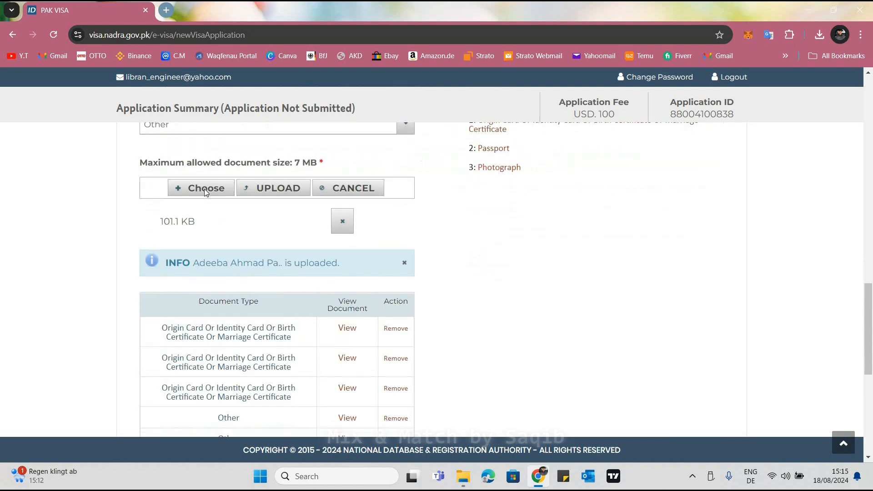
Try to add the POC Frontside PDF from the father's folder as an Other document, and clear the queued file and message
{"action": "left_click", "coordinate": [204, 188]}
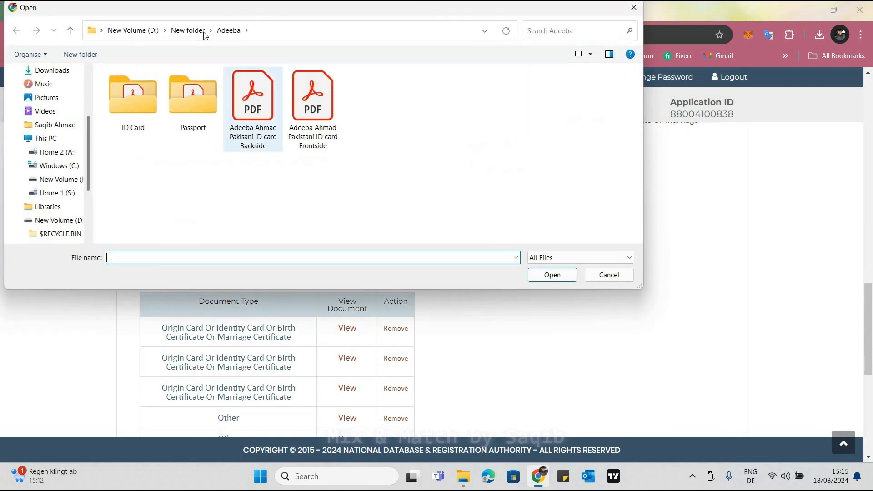
{"action": "left_click", "coordinate": [187, 30]}
{"action": "left_click", "coordinate": [554, 104]}
{"action": "key", "text": "Return"}
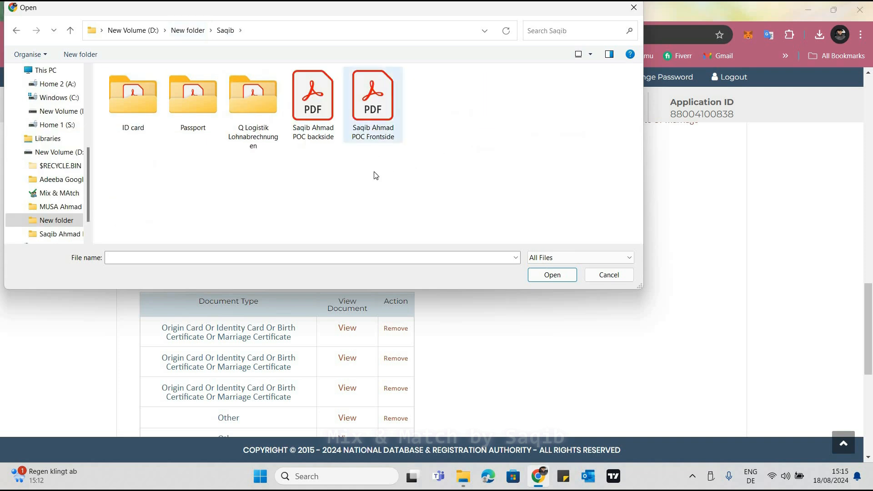
{"action": "left_click", "coordinate": [382, 135]}
{"action": "key", "text": "Left"}
{"action": "left_click", "coordinate": [372, 126]}
{"action": "left_click", "coordinate": [552, 276]}
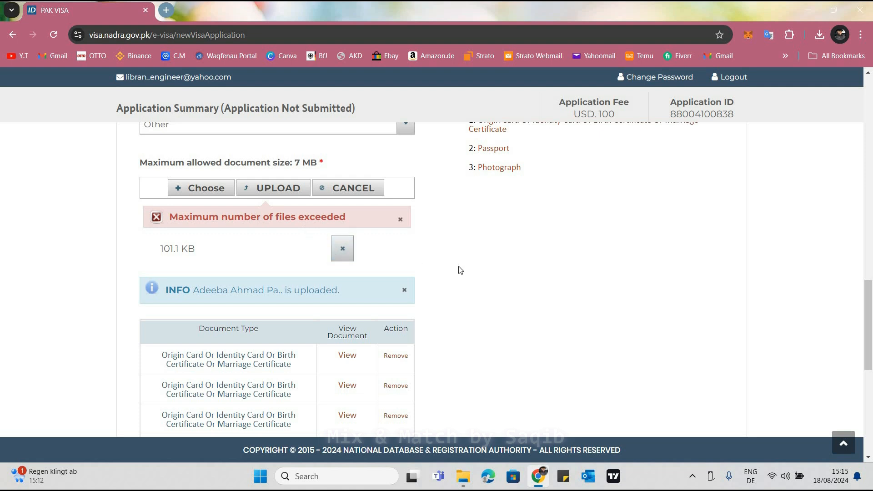
{"action": "left_click", "coordinate": [343, 253]}
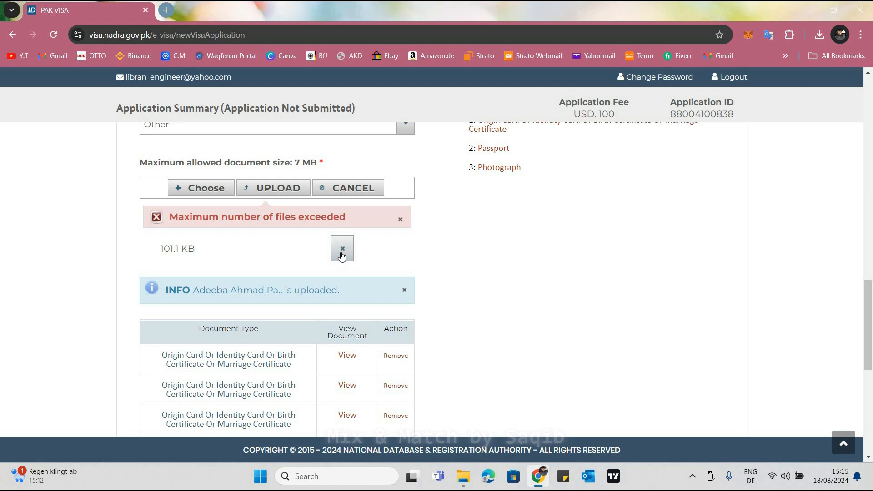
{"action": "left_click", "coordinate": [400, 221]}
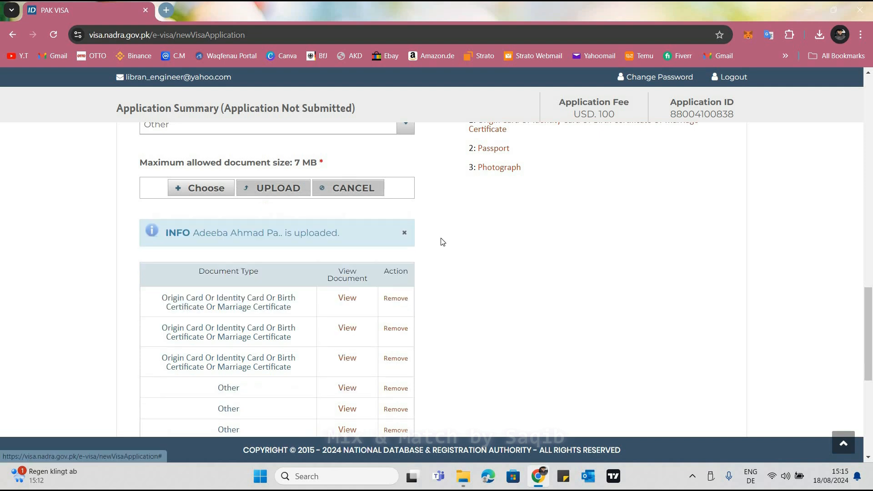
Try to save the supporting documents section and review the uploaded document list
{"action": "scroll", "coordinate": [442, 241], "scroll_direction": "down", "scroll_amount": 4}
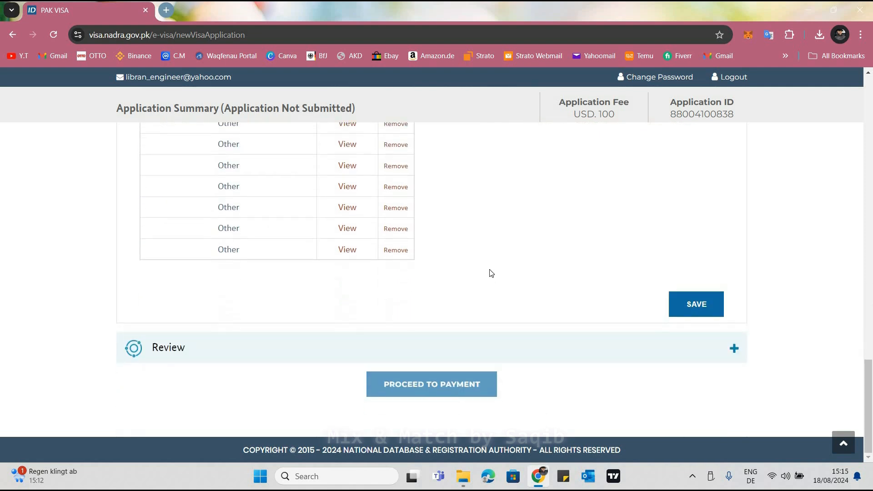
{"action": "scroll", "coordinate": [491, 273], "scroll_direction": "up", "scroll_amount": 10}
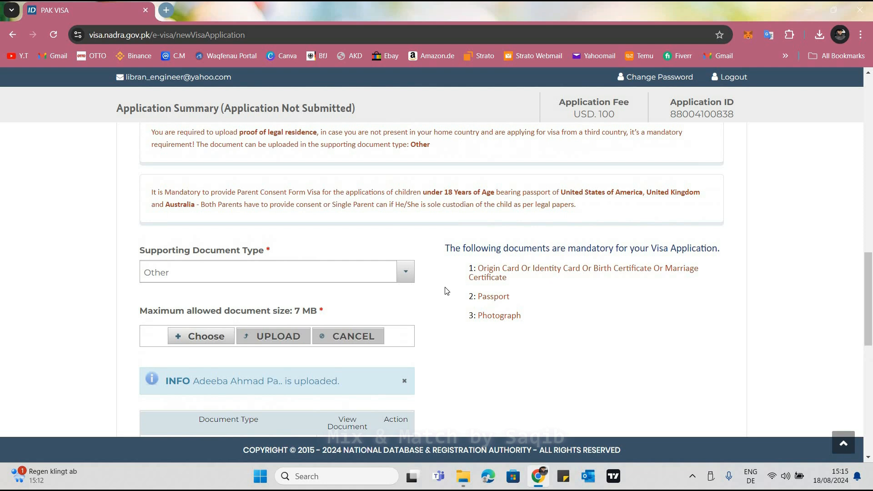
{"action": "scroll", "coordinate": [447, 291], "scroll_direction": "down", "scroll_amount": 8}
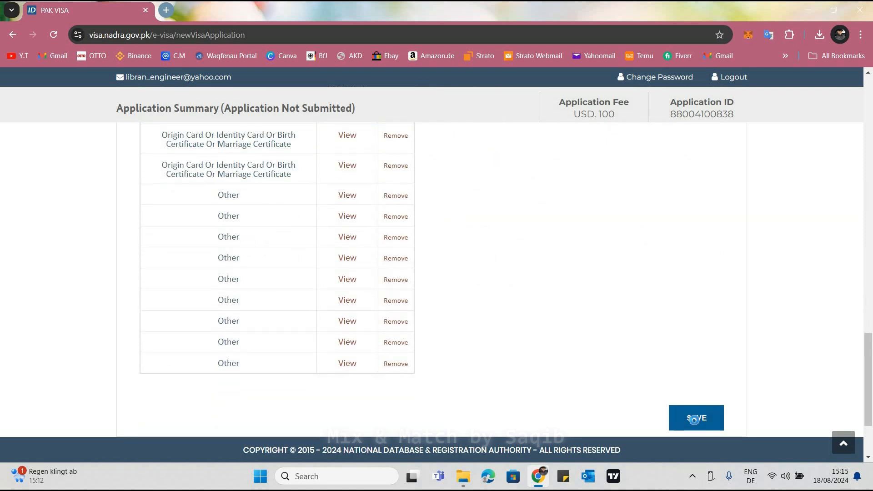
{"action": "left_click", "coordinate": [696, 421]}
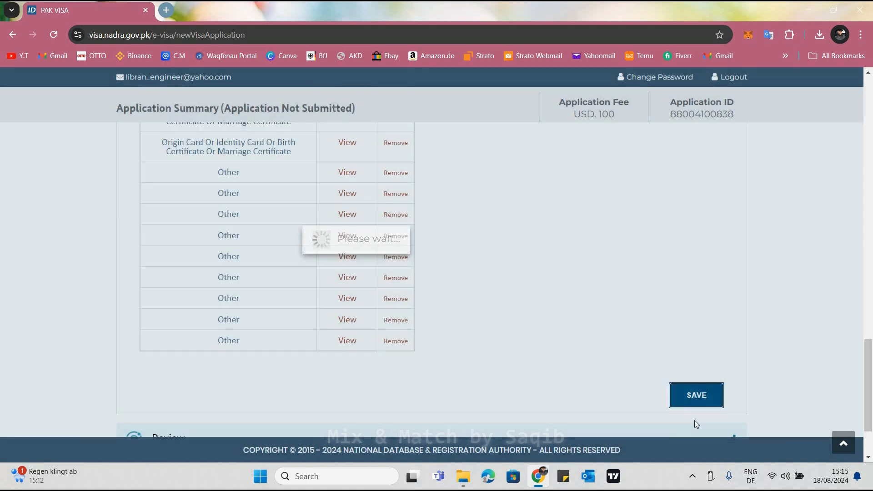
{"action": "scroll", "coordinate": [446, 402], "scroll_direction": "up", "scroll_amount": 6}
{"action": "scroll", "coordinate": [441, 395], "scroll_direction": "up", "scroll_amount": 6}
{"action": "scroll", "coordinate": [440, 396], "scroll_direction": "down", "scroll_amount": 6}
{"action": "scroll", "coordinate": [440, 397], "scroll_direction": "down", "scroll_amount": 5}
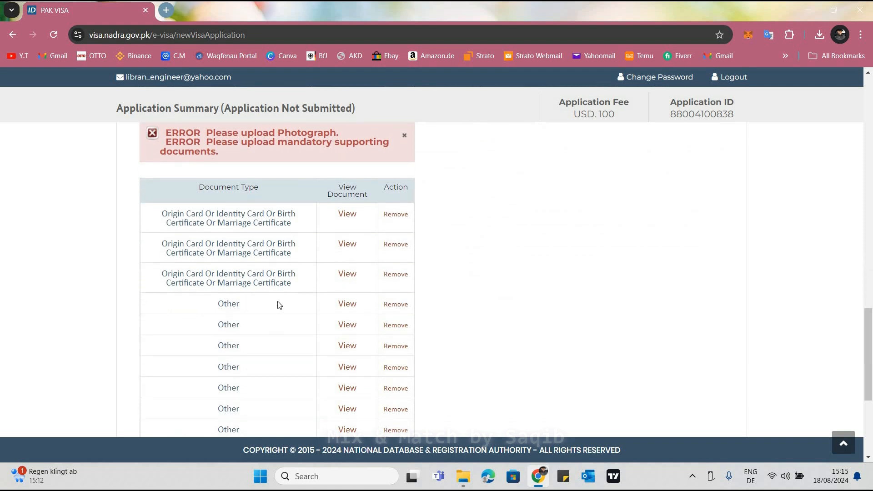
Remove the last four Other documents from the uploaded documents table
{"action": "scroll", "coordinate": [324, 277], "scroll_direction": "down", "scroll_amount": 3}
{"action": "left_click", "coordinate": [396, 362]}
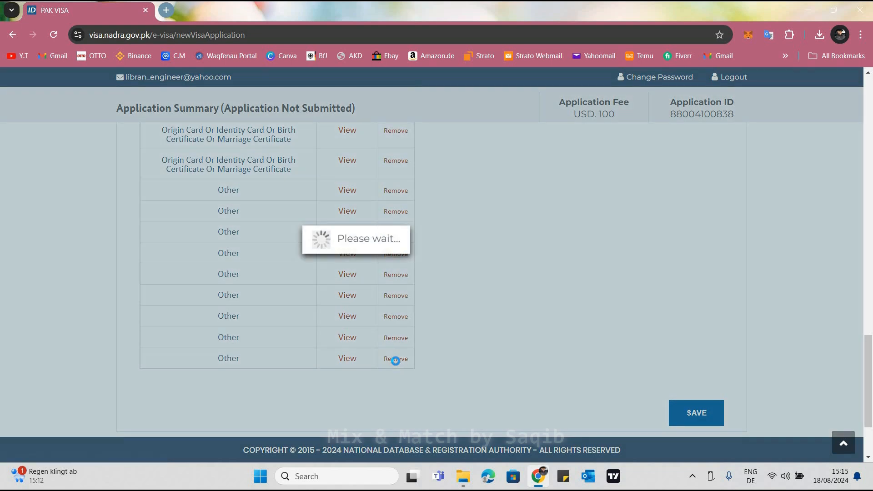
{"action": "left_click", "coordinate": [390, 285]}
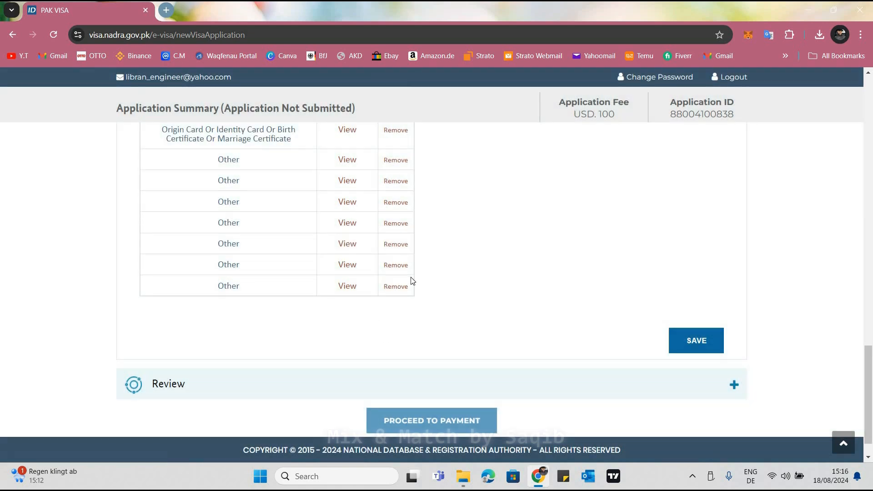
{"action": "scroll", "coordinate": [412, 273], "scroll_direction": "up", "scroll_amount": 2}
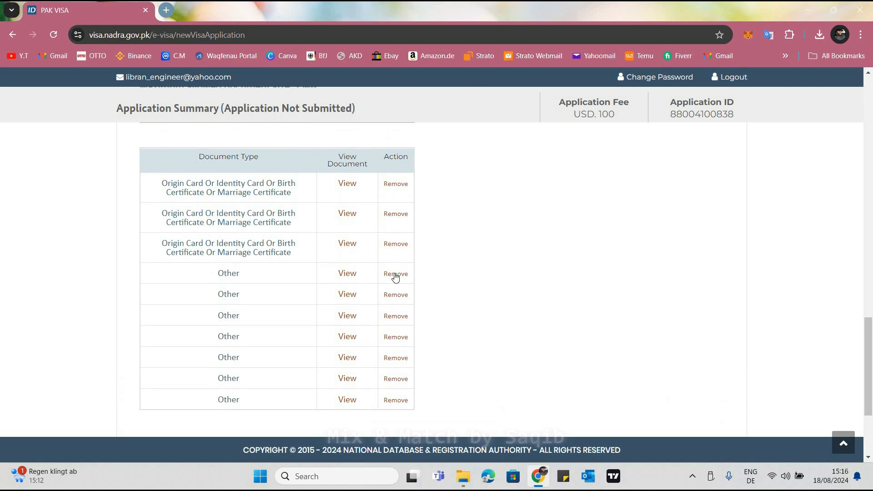
{"action": "left_click", "coordinate": [395, 400]}
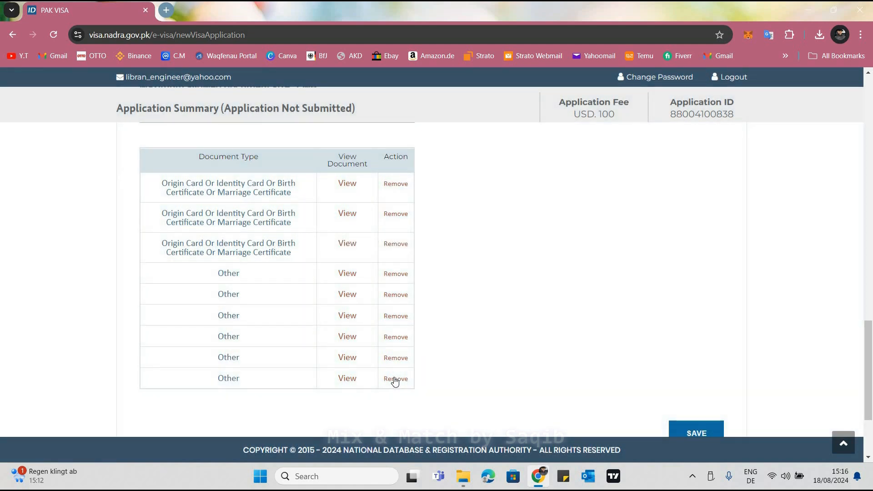
{"action": "left_click", "coordinate": [394, 378]}
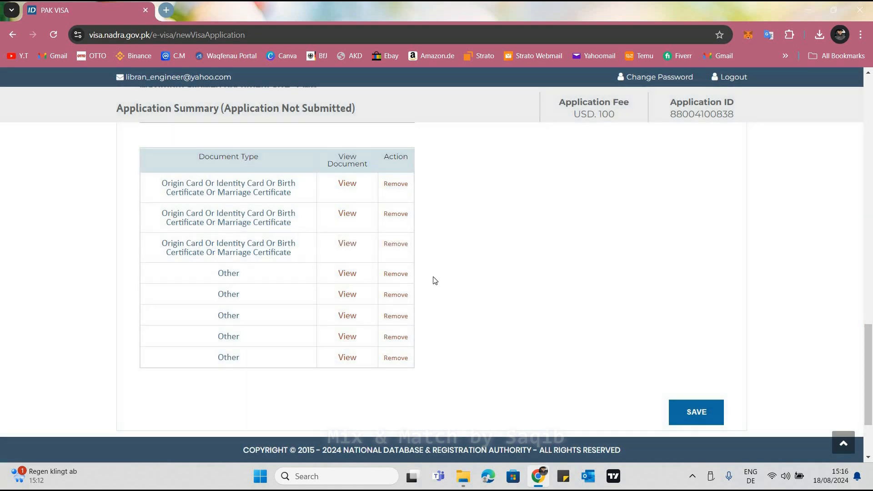
Set the supporting document type to Photograph
{"action": "scroll", "coordinate": [449, 301], "scroll_direction": "up", "scroll_amount": 4}
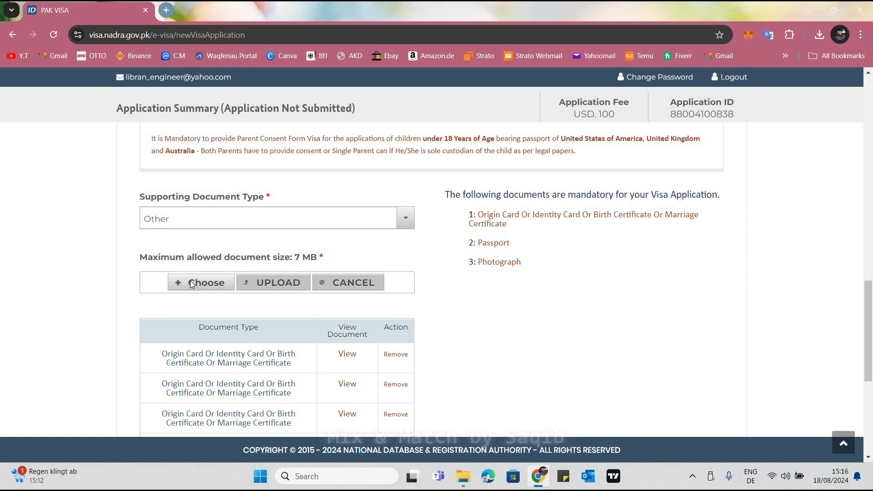
{"action": "left_click", "coordinate": [191, 284]}
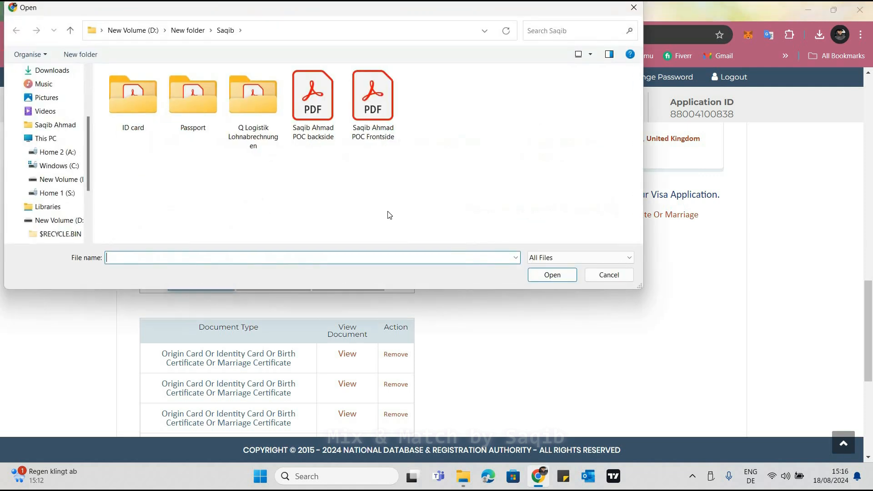
{"action": "key", "text": "Escape"}
{"action": "left_click", "coordinate": [173, 225]}
{"action": "left_click", "coordinate": [179, 311]}
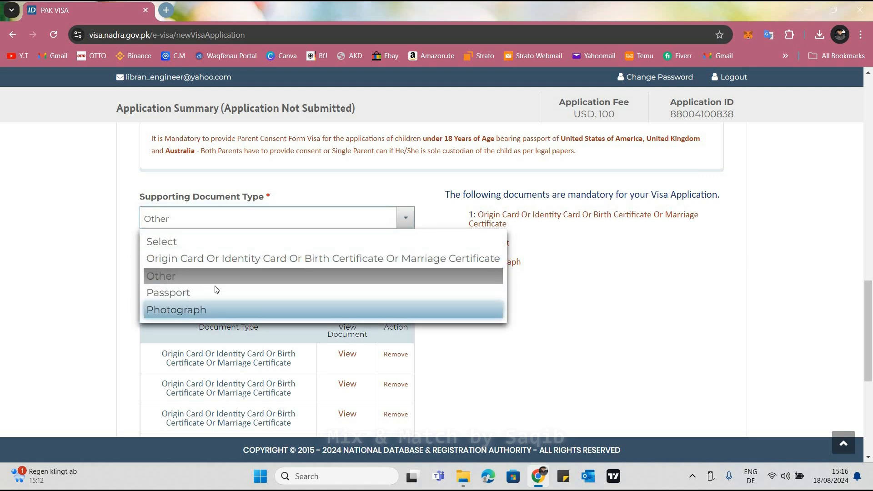
{"action": "left_click", "coordinate": [216, 275]}
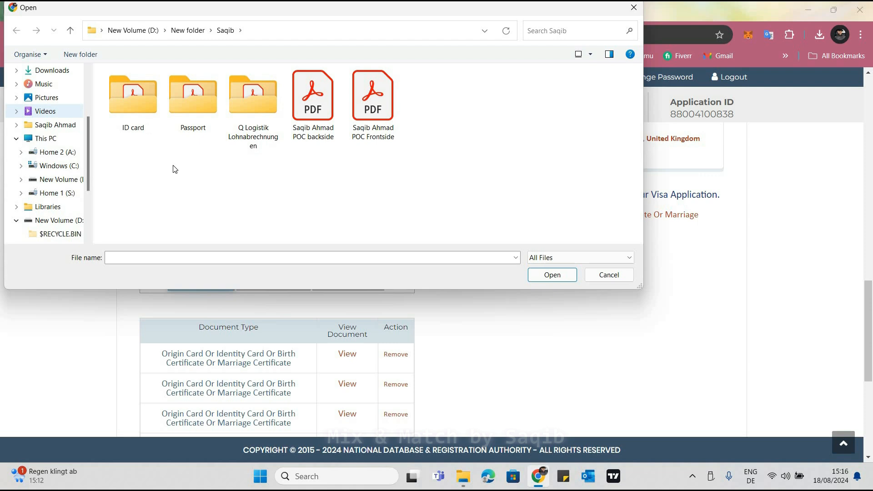
{"action": "left_click", "coordinate": [45, 98]}
{"action": "left_click", "coordinate": [47, 112]}
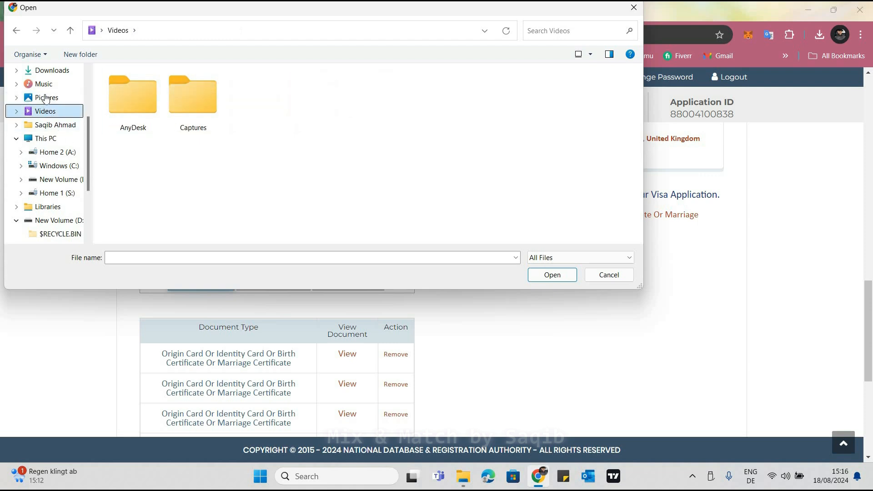
{"action": "double_click", "coordinate": [313, 97]}
{"action": "left_click", "coordinate": [16, 34]}
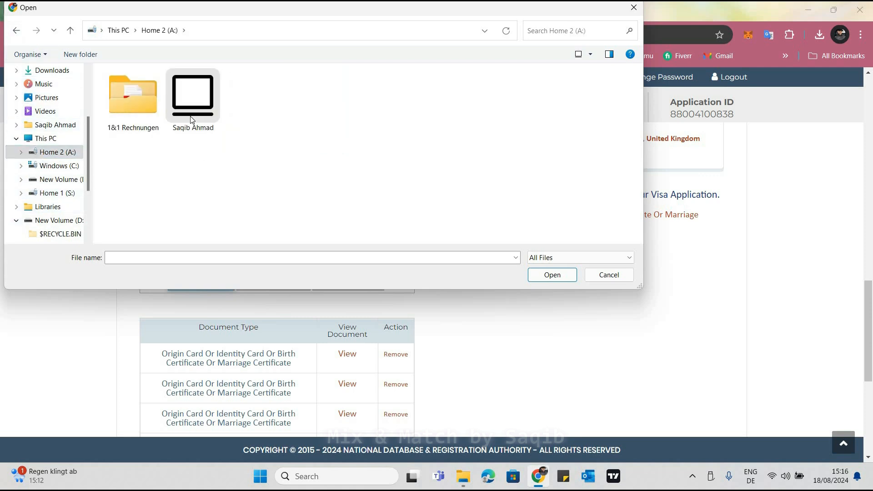
{"action": "double_click", "coordinate": [193, 103]}
{"action": "double_click", "coordinate": [193, 102]}
{"action": "left_click", "coordinate": [135, 113]}
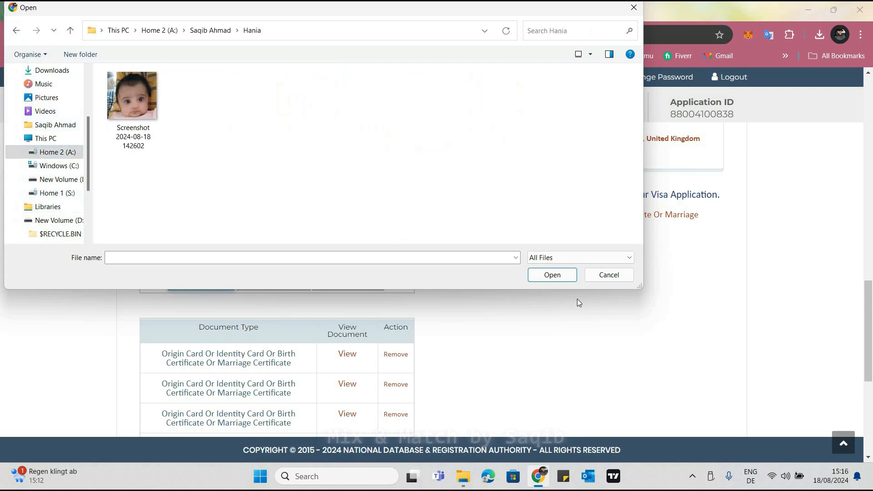
{"action": "left_click", "coordinate": [552, 275]}
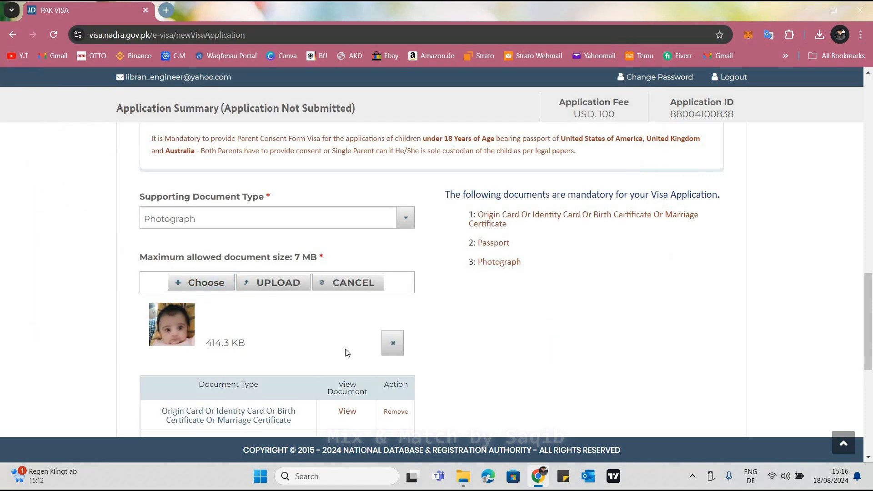
{"action": "left_click", "coordinate": [392, 344]}
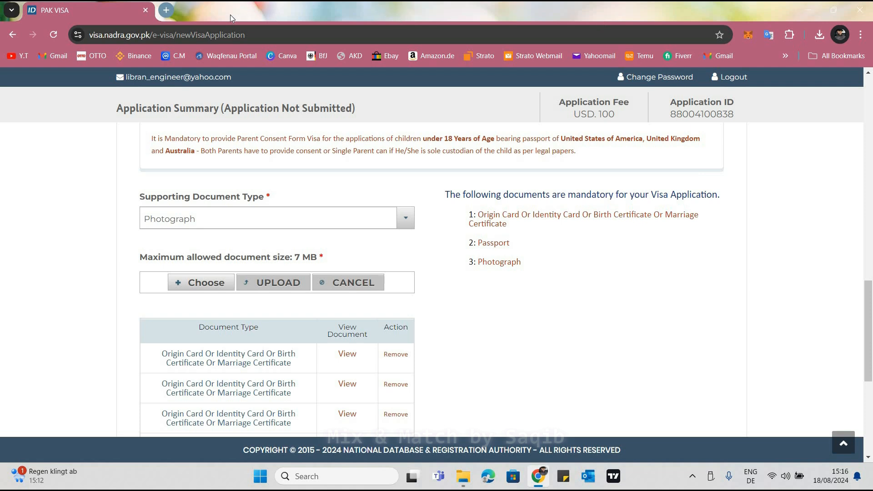
{"action": "left_click", "coordinate": [166, 10]}
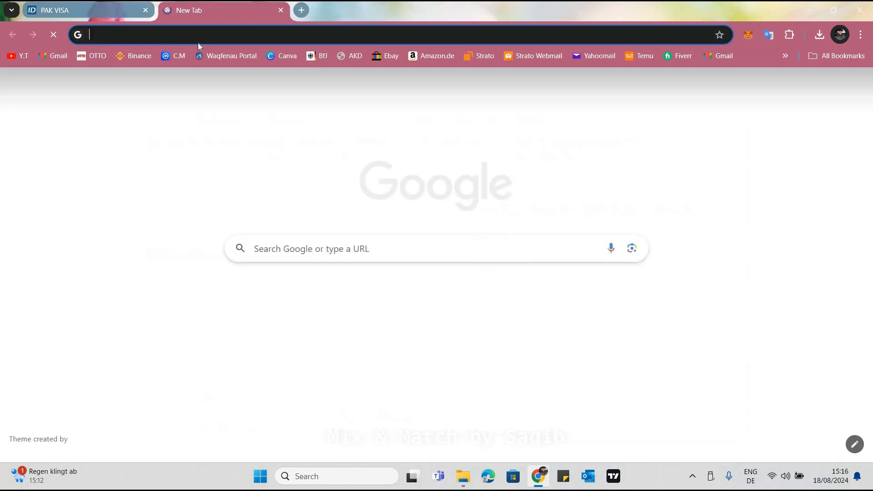
{"action": "left_click", "coordinate": [198, 42]}
{"action": "type", "text": "remove.bg"}
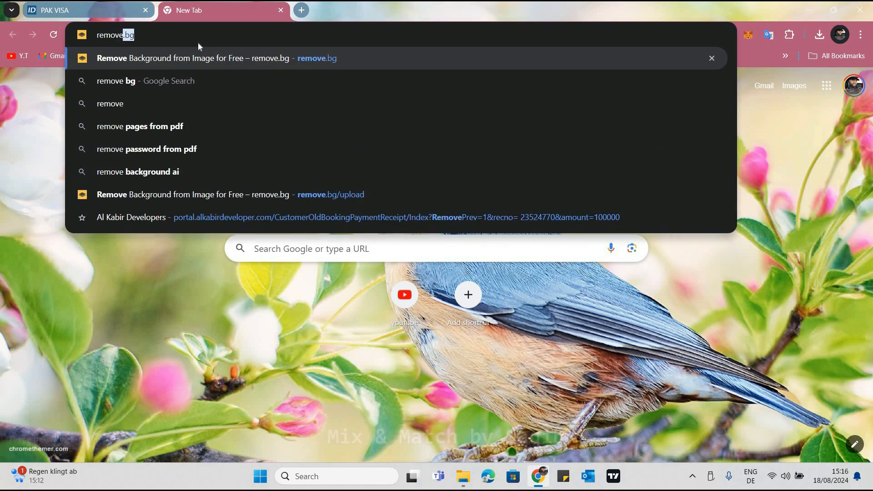
{"action": "key", "text": "Return"}
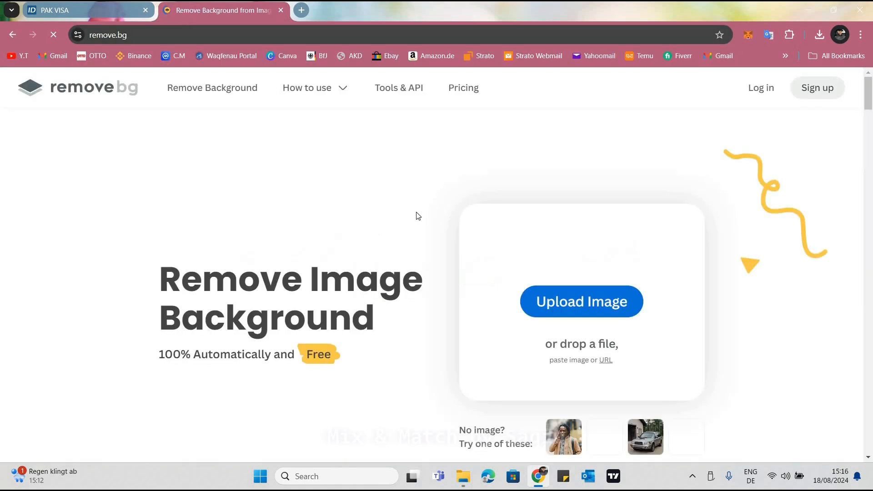
{"action": "left_click", "coordinate": [580, 308]}
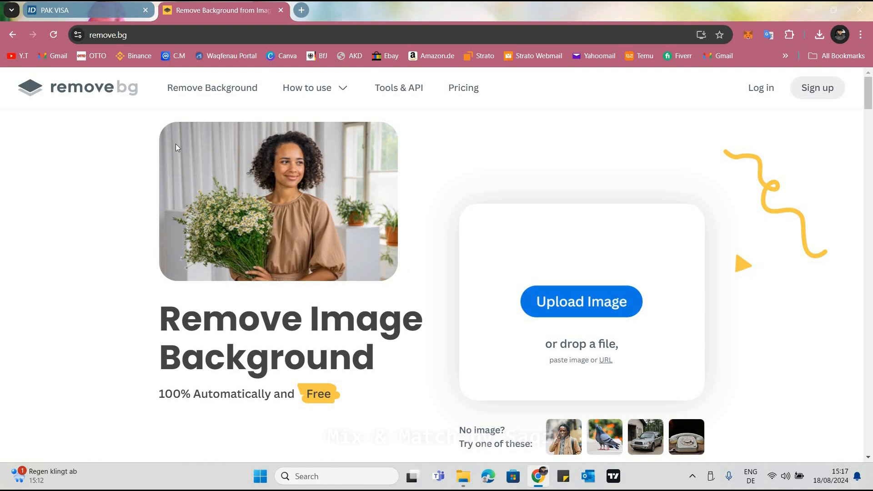
{"action": "left_click", "coordinate": [132, 96]}
{"action": "left_click", "coordinate": [564, 278]}
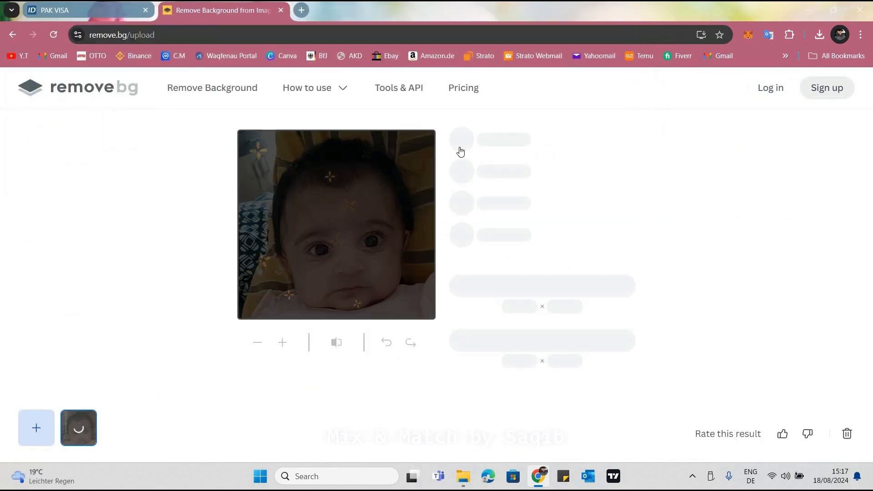
Set the cut-out photo's background to none, keeping it transparent, and apply the setting
{"action": "left_click", "coordinate": [501, 138]}
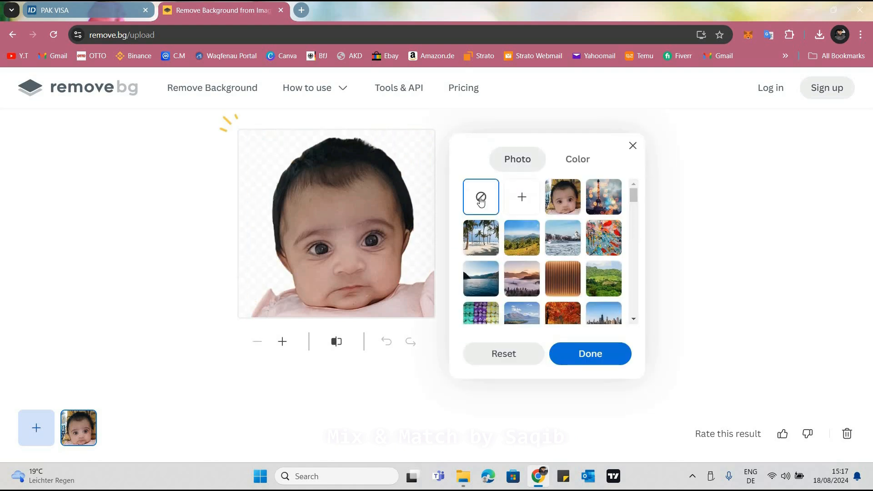
{"action": "left_click", "coordinate": [480, 199]}
{"action": "left_click", "coordinate": [590, 354]}
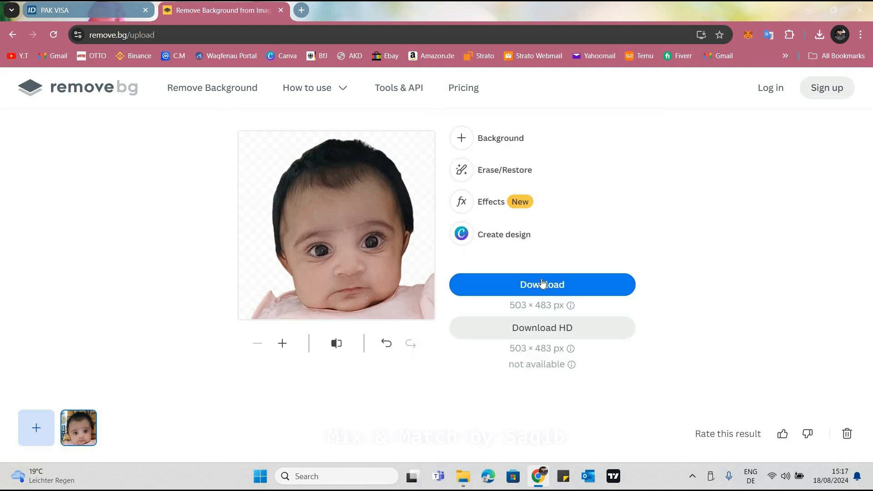
Download the background-free photo to the Desktop as a PNG, named with the child's full name followed by Passport Picture
{"action": "left_click", "coordinate": [547, 329]}
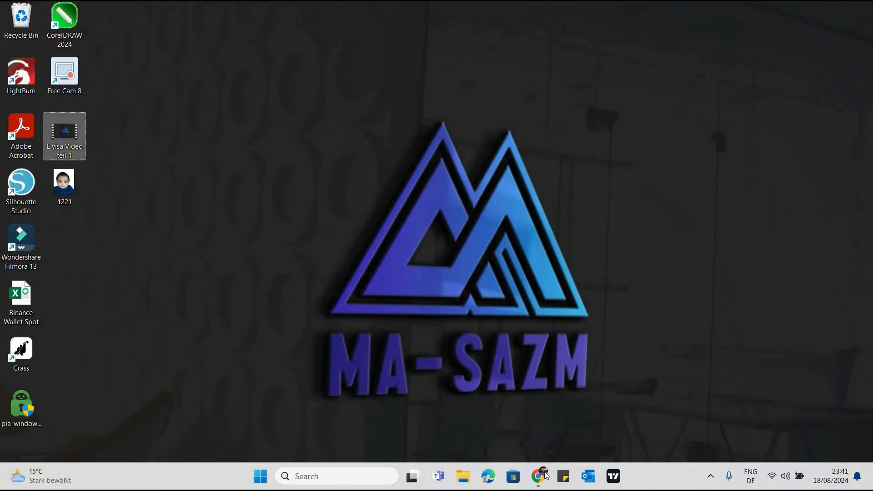
{"action": "left_click", "coordinate": [541, 475]}
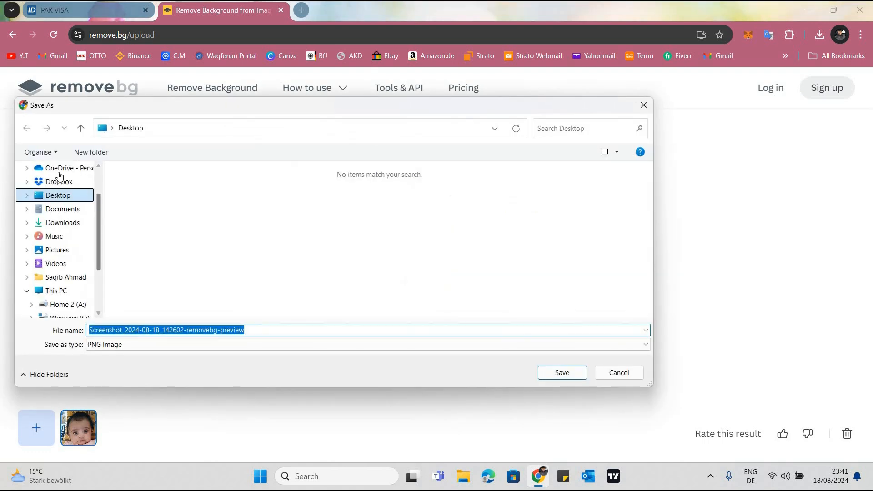
{"action": "scroll", "coordinate": [59, 174], "scroll_direction": "up", "scroll_amount": 1}
{"action": "left_click", "coordinate": [58, 172]}
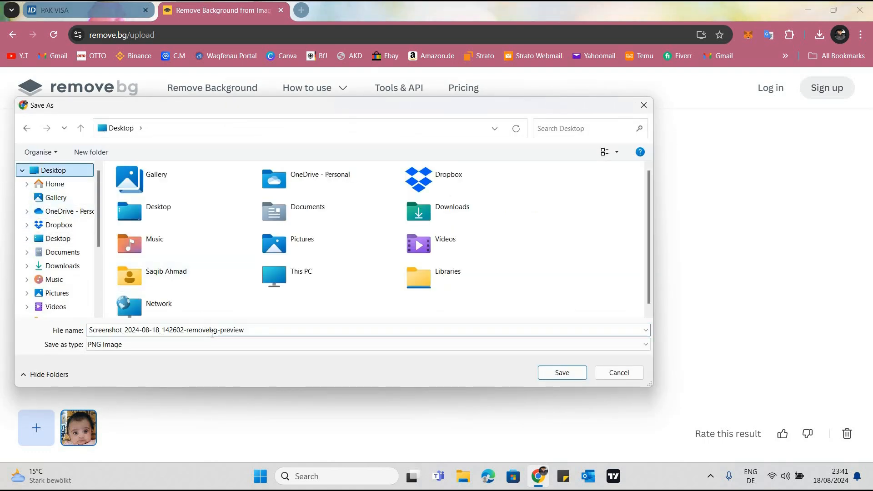
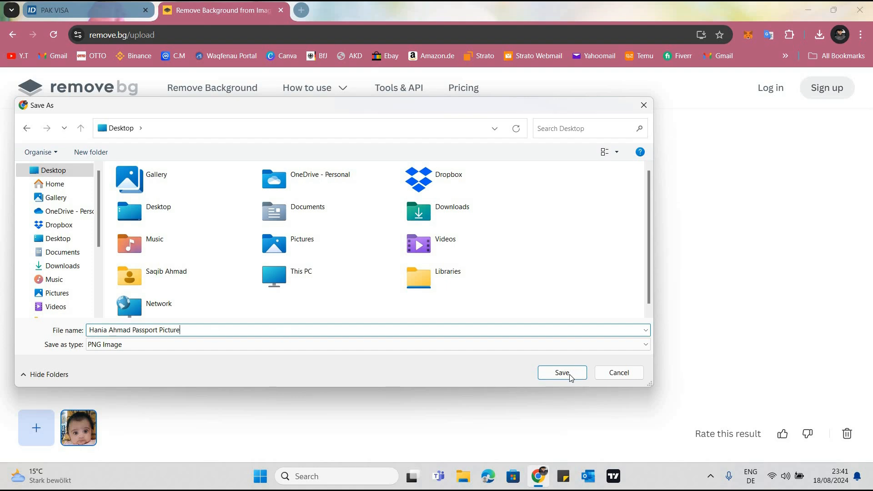
{"action": "left_click", "coordinate": [571, 376]}
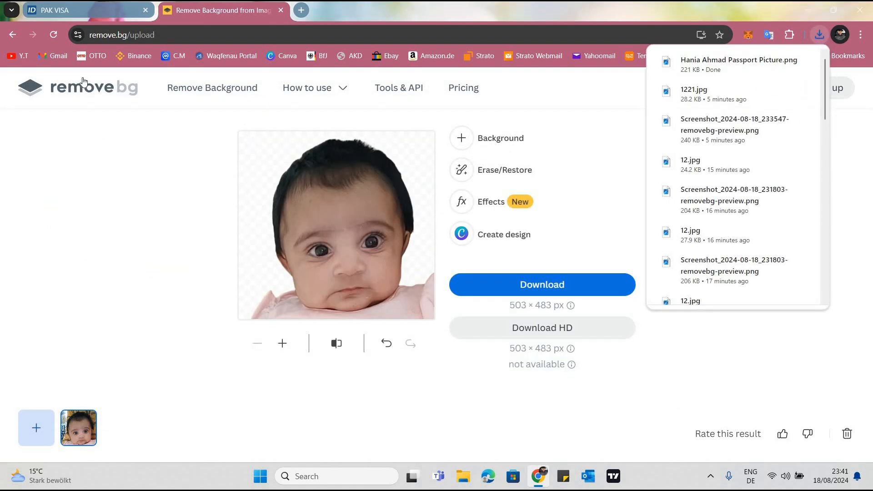
Return to the PAK VISA application and choose the child's Passport Picture PNG from the Desktop as the photograph
{"action": "left_click", "coordinate": [88, 11]}
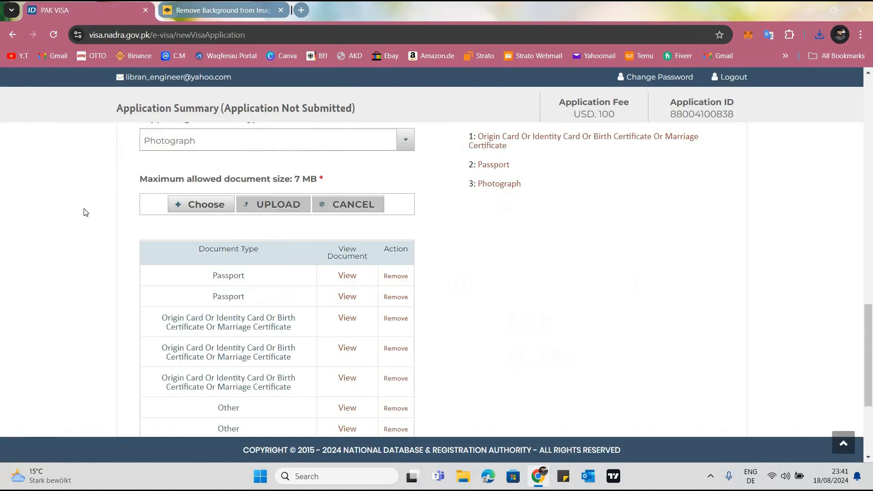
{"action": "left_click", "coordinate": [184, 205]}
{"action": "left_click", "coordinate": [314, 235]}
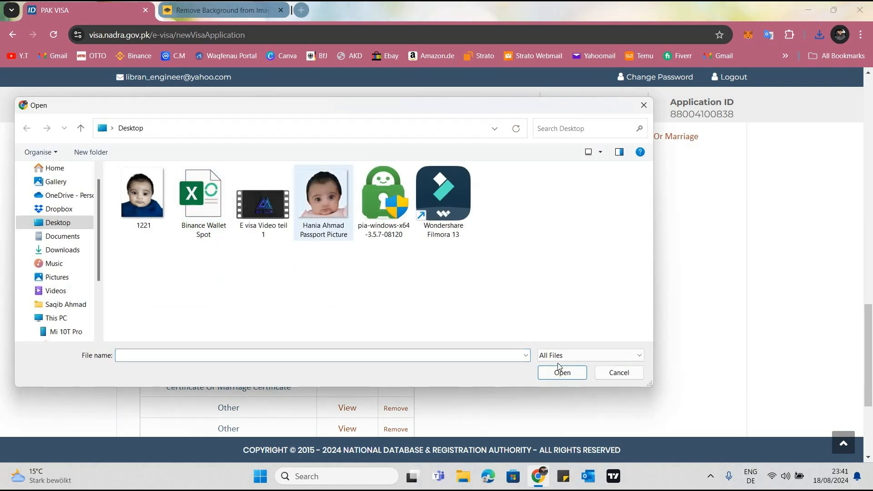
{"action": "double_click", "coordinate": [306, 237]}
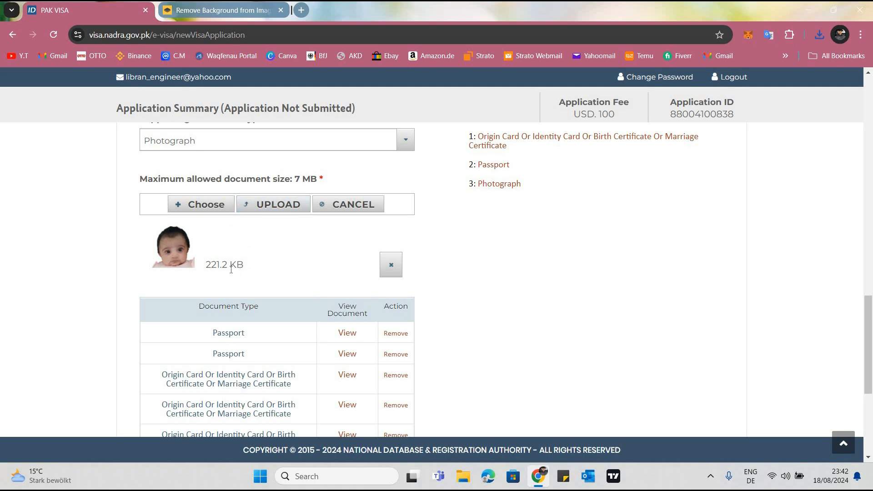
Check the file size of the queued photograph
{"action": "left_click_drag", "start_coordinate": [244, 265], "coordinate": [206, 265]}
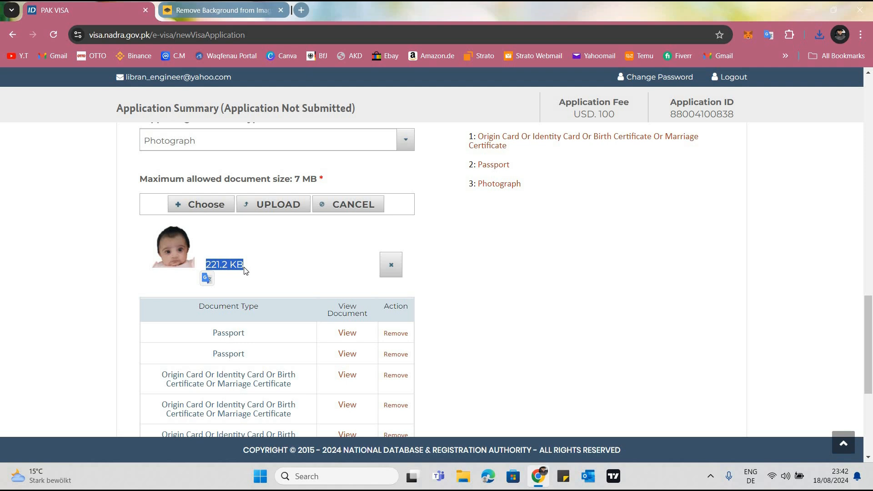
{"action": "left_click", "coordinate": [214, 267]}
{"action": "left_click_drag", "start_coordinate": [244, 266], "coordinate": [207, 271]}
{"action": "left_click", "coordinate": [233, 267]}
{"action": "left_click_drag", "start_coordinate": [244, 266], "coordinate": [209, 266]}
{"action": "left_click", "coordinate": [135, 273]}
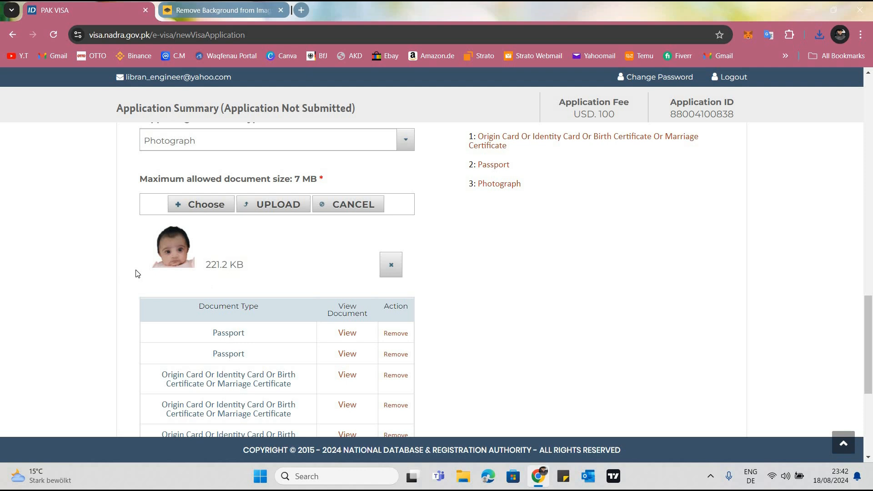
Try to upload the queued PNG passport picture as the photograph
{"action": "scroll", "coordinate": [139, 267], "scroll_direction": "down", "scroll_amount": 4}
{"action": "scroll", "coordinate": [264, 214], "scroll_direction": "up", "scroll_amount": 4}
{"action": "left_click", "coordinate": [264, 207]}
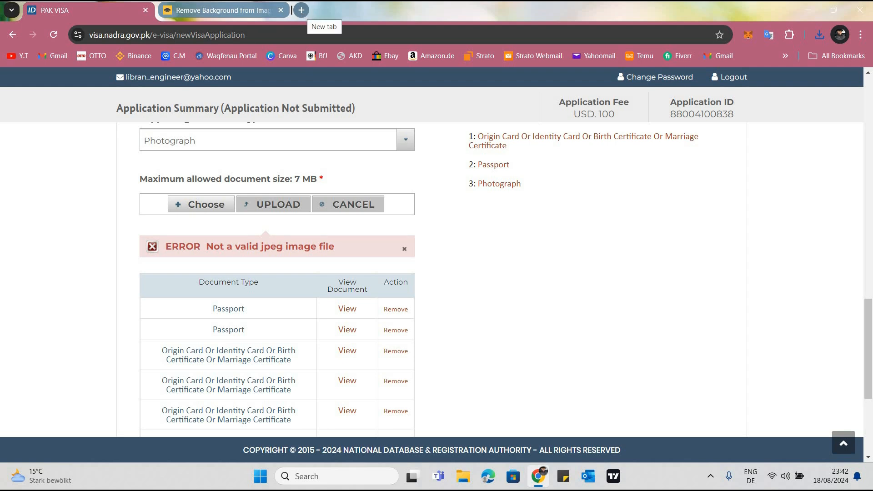
Look up png to jpeg in a new tab and open the PNG to JPG converter at png2jpg.com
{"action": "left_click", "coordinate": [302, 11]}
{"action": "left_click", "coordinate": [255, 35]}
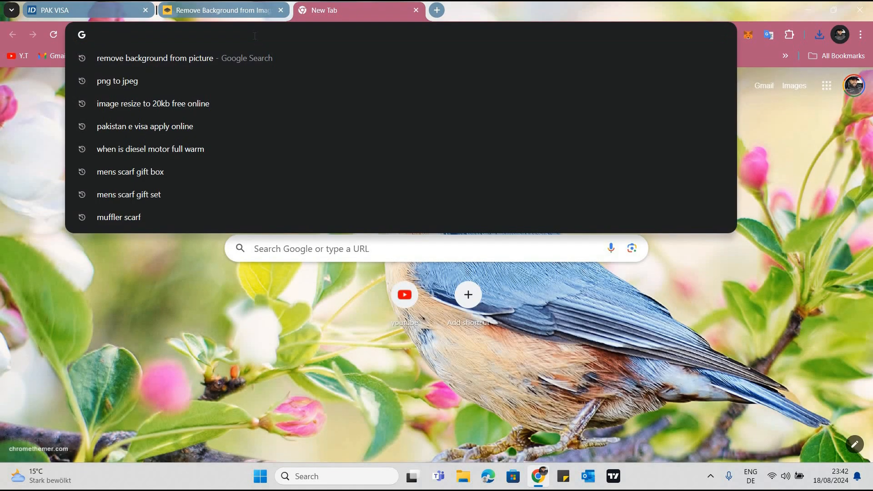
{"action": "type", "text": "jpeg t"}
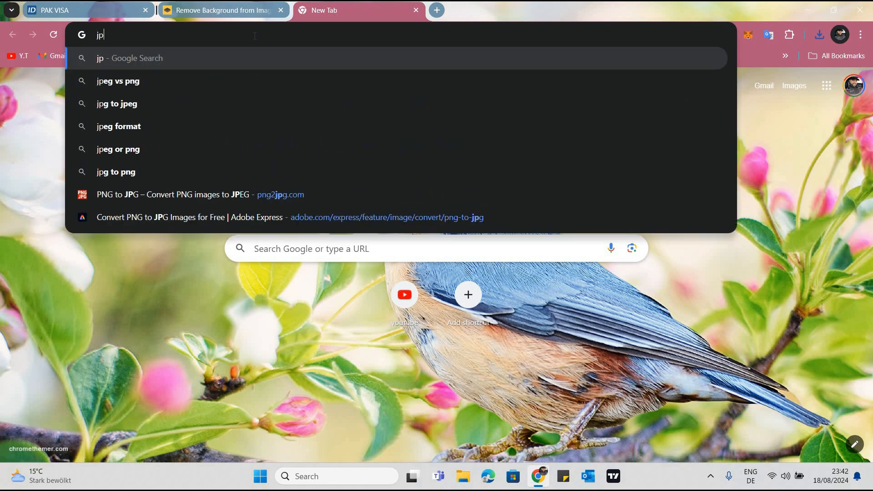
{"action": "key", "text": "BackSpace"}
{"action": "key", "text": "BackSpace"}
{"action": "key", "text": "BackSpace"}
{"action": "key", "text": "BackSpace"}
{"action": "key", "text": "BackSpace"}
{"action": "key", "text": "BackSpace"}
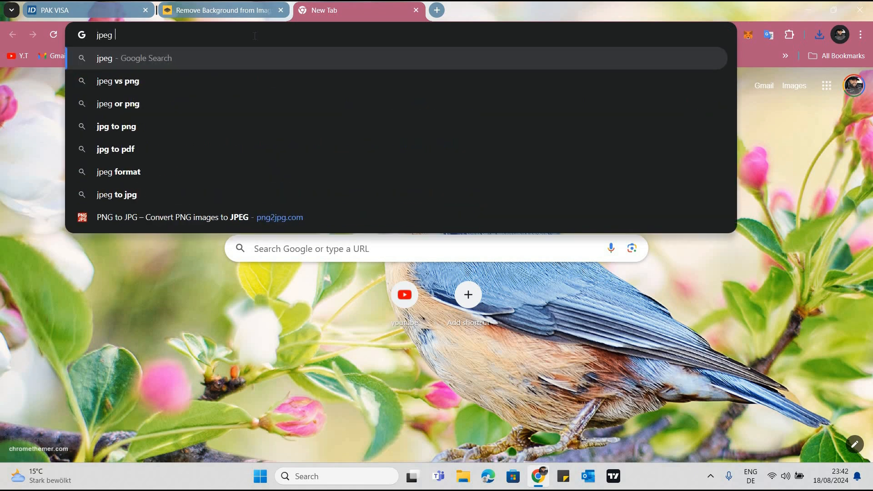
{"action": "type", "text": "png to "}
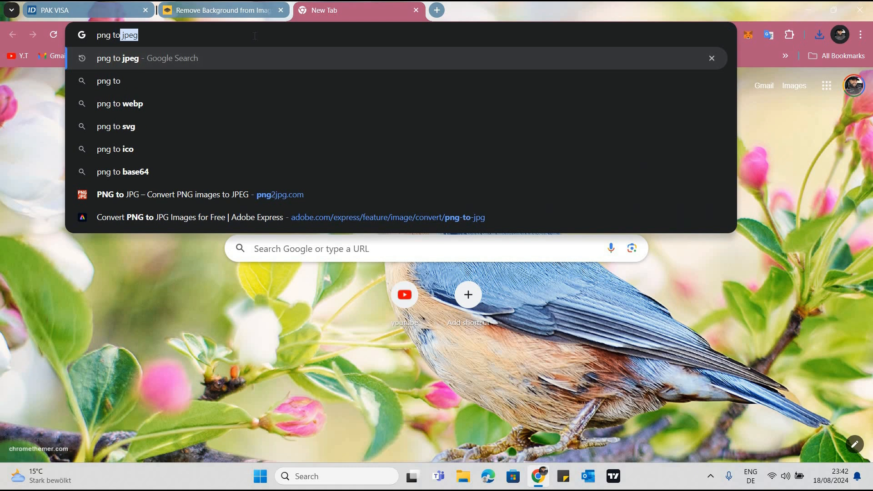
{"action": "type", "text": "jpeg"}
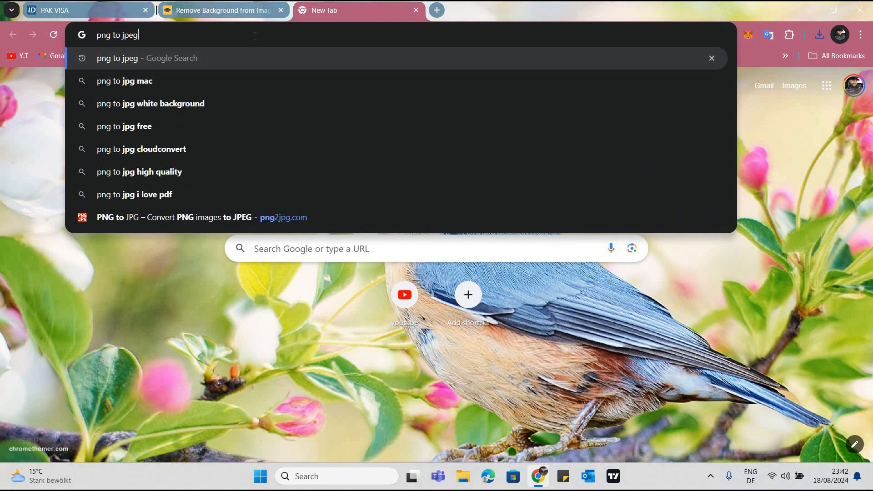
{"action": "key", "text": "Return"}
{"action": "left_click", "coordinate": [165, 194]}
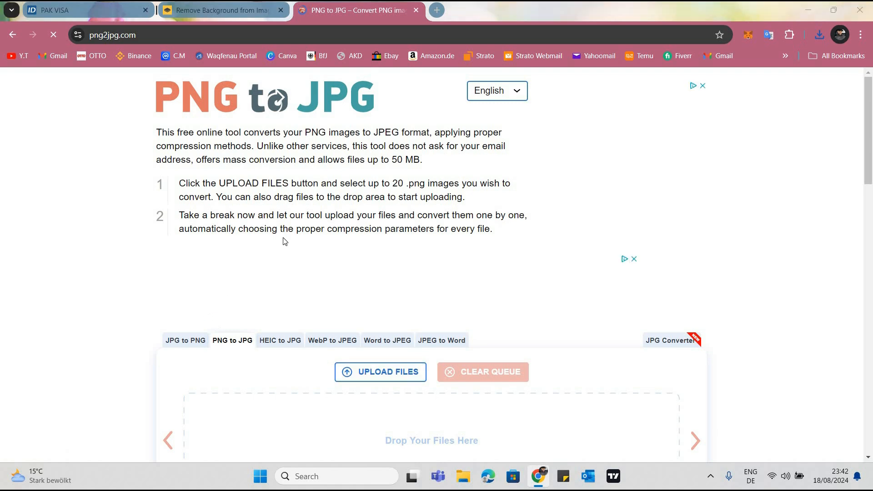
Convert the child's Passport Picture PNG to JPG and save it to the Desktop with jpg added to the file name
{"action": "left_click", "coordinate": [321, 214]}
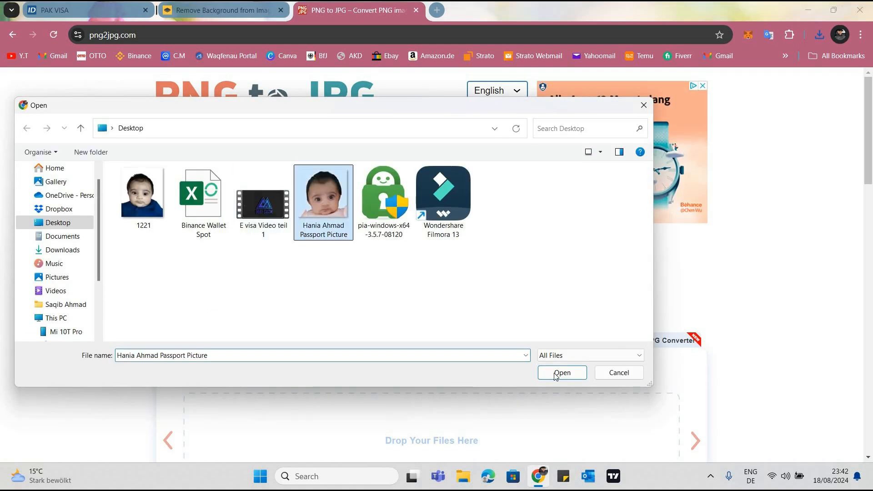
{"action": "key", "text": "Return"}
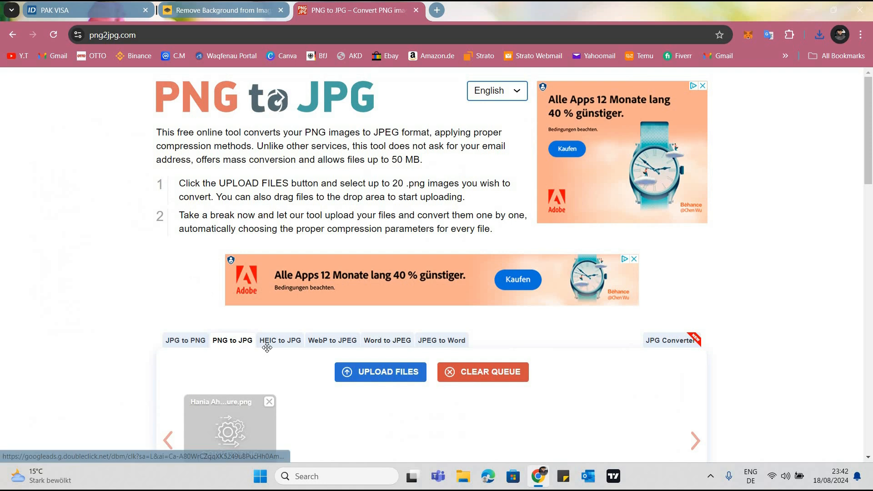
{"action": "scroll", "coordinate": [113, 340], "scroll_direction": "down", "scroll_amount": 2}
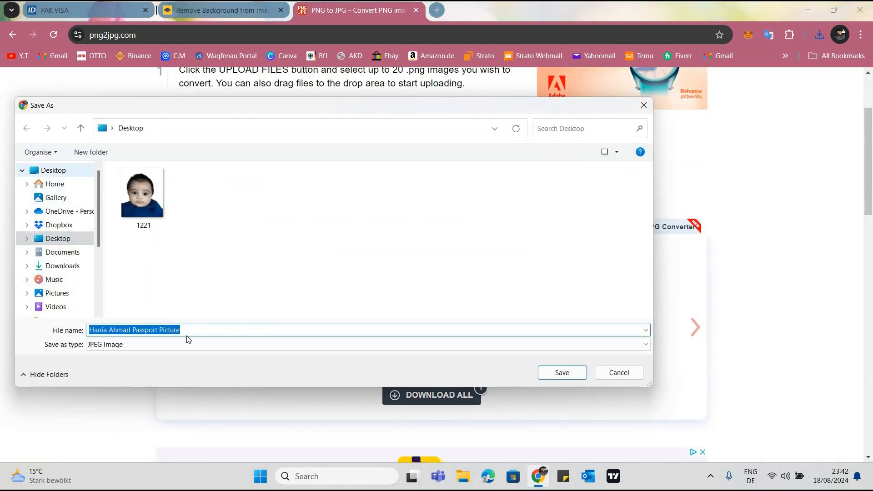
{"action": "left_click", "coordinate": [189, 330]}
{"action": "left_click", "coordinate": [189, 329]}
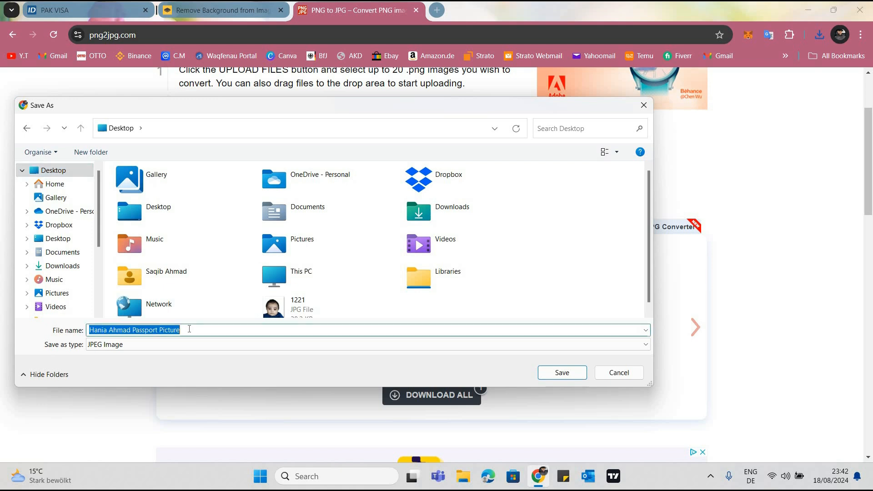
{"action": "left_click", "coordinate": [189, 329]}
{"action": "type", "text": "jpg"}
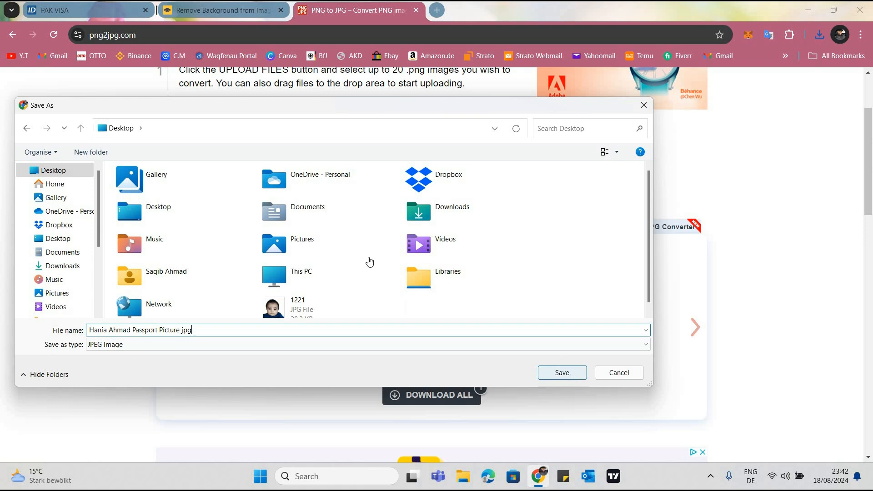
{"action": "key", "text": "Return"}
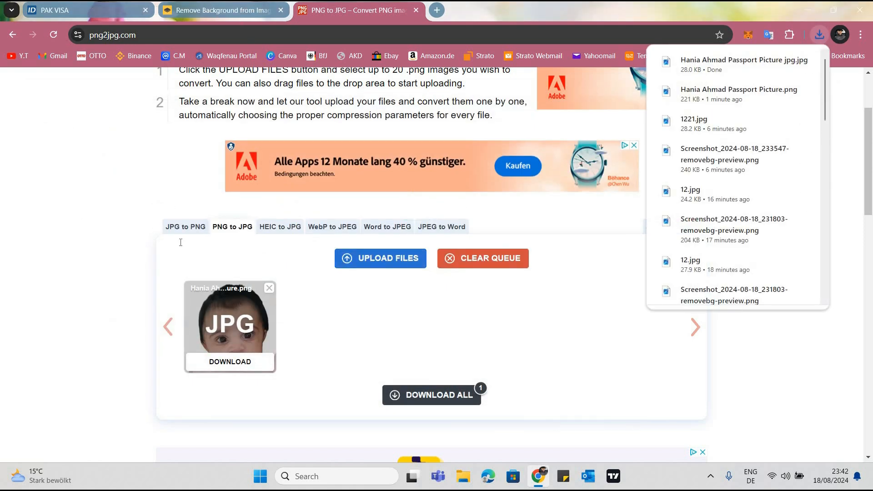
Return to the PAK VISA application and try to upload the child's Passport Picture jpg from the Desktop as the photograph
{"action": "key", "text": "ctrl+Tab"}
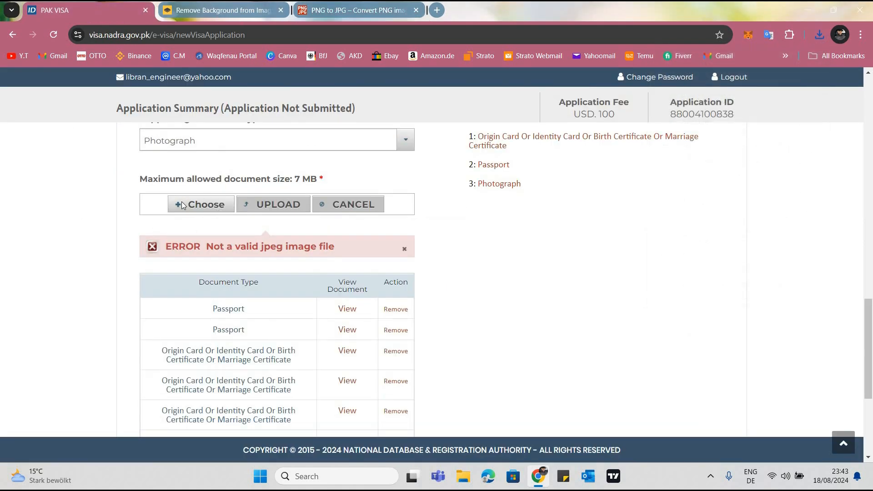
{"action": "left_click", "coordinate": [206, 202]}
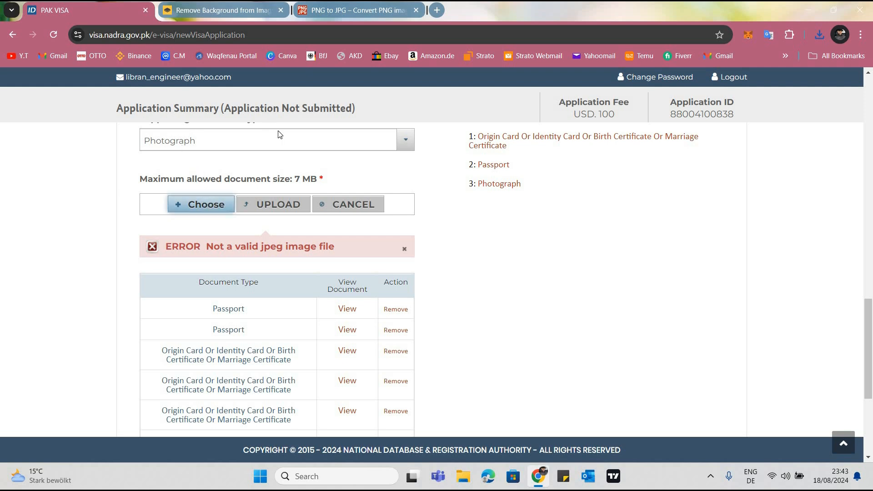
{"action": "left_click", "coordinate": [324, 205]}
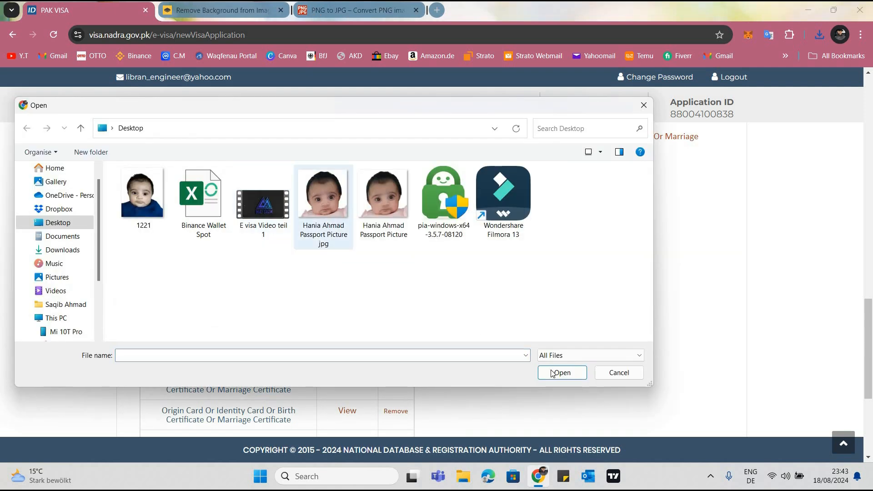
{"action": "left_click", "coordinate": [550, 371]}
{"action": "left_click_drag", "start_coordinate": [216, 268], "coordinate": [264, 201]}
{"action": "left_click", "coordinate": [264, 203]}
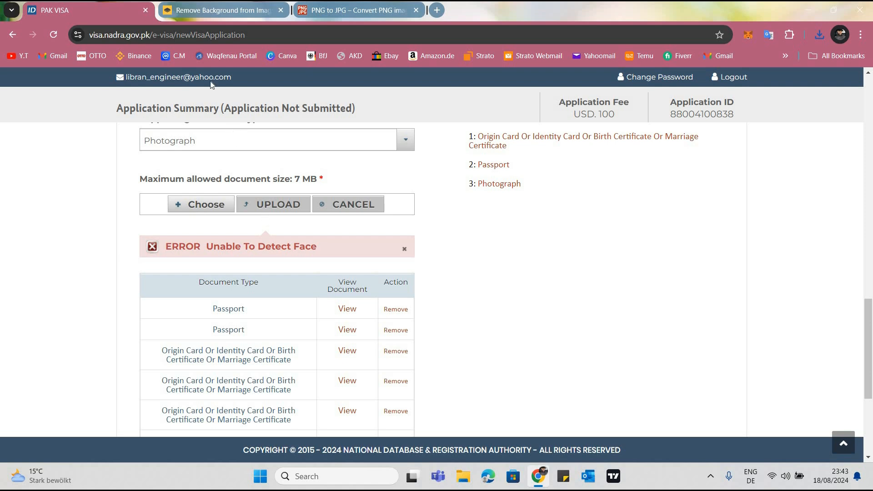
Switch to remove.bg, start a new image upload, and check the child's 1221 picture on the Desktop without choosing it
{"action": "left_click", "coordinate": [224, 10]}
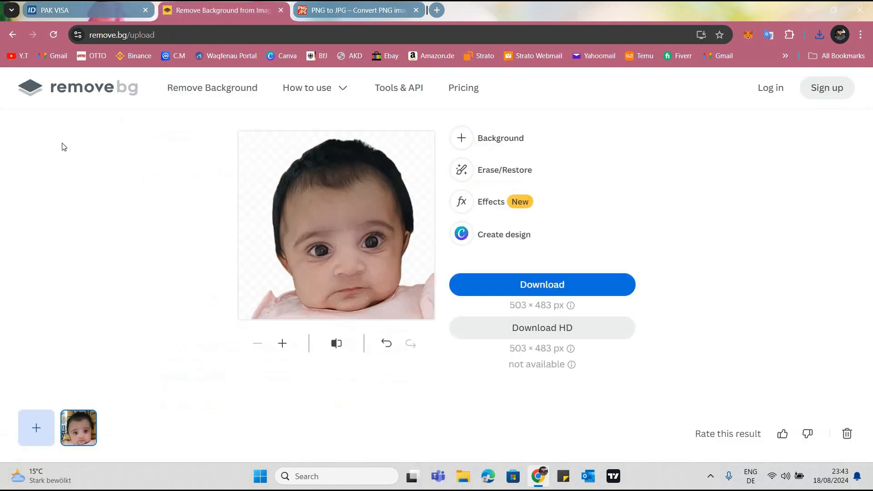
{"action": "left_click", "coordinate": [27, 89]}
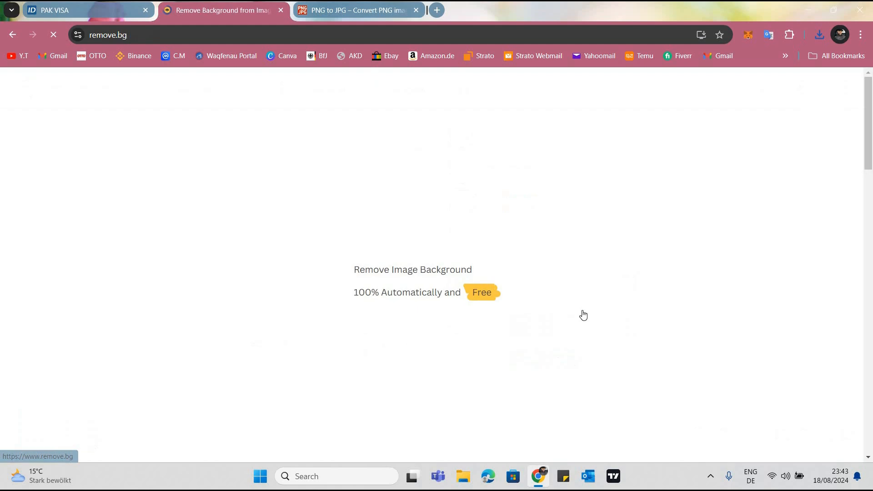
{"action": "left_click", "coordinate": [582, 302]}
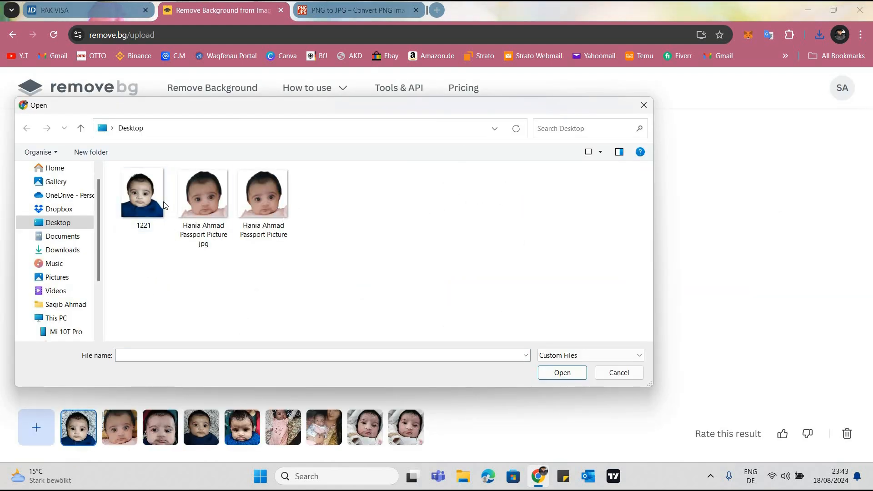
{"action": "left_click", "coordinate": [644, 105]}
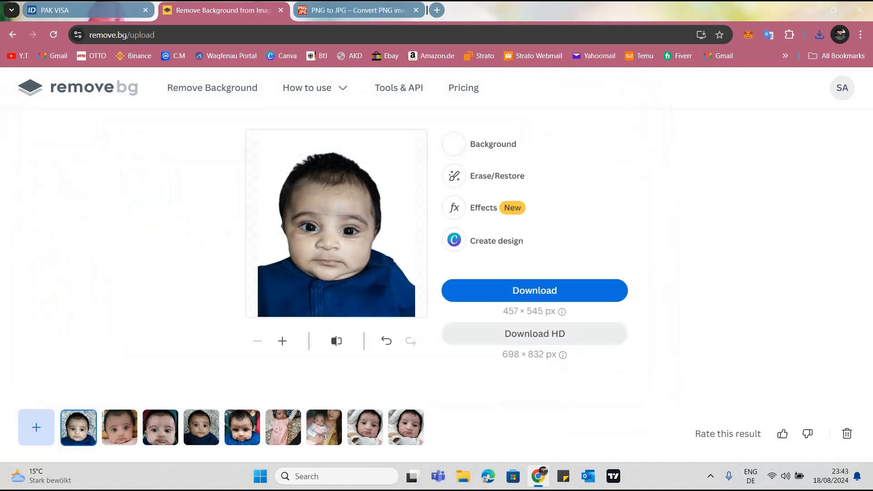
Return to the PAK VISA application and review the dimension requirement in the photograph upload guidelines
{"action": "left_click", "coordinate": [90, 14]}
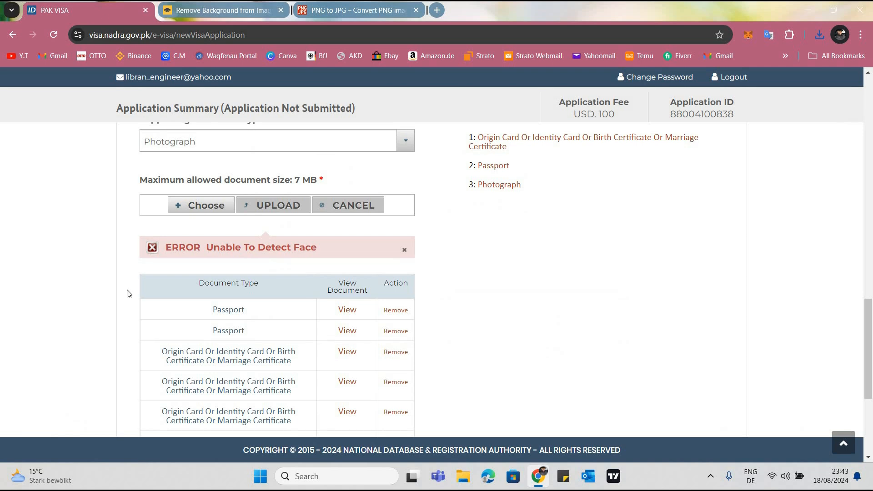
{"action": "scroll", "coordinate": [127, 293], "scroll_direction": "up", "scroll_amount": 6}
{"action": "scroll", "coordinate": [253, 250], "scroll_direction": "up", "scroll_amount": 1}
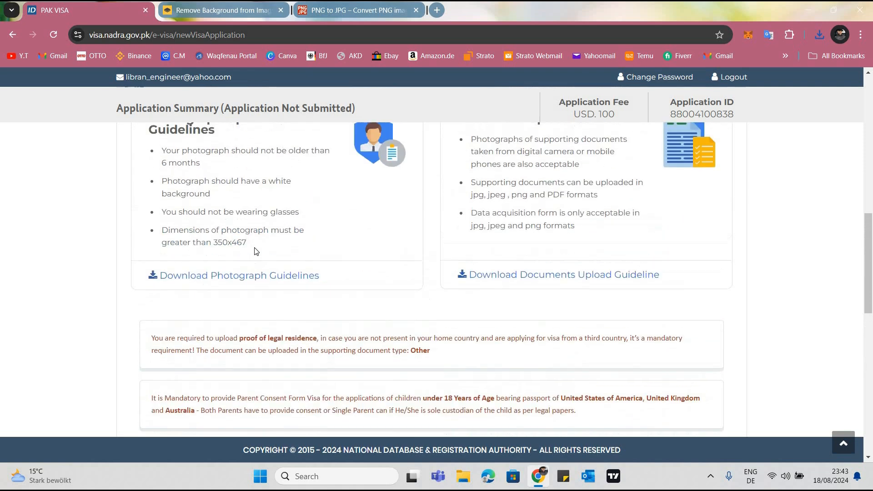
{"action": "left_click_drag", "start_coordinate": [241, 252], "coordinate": [212, 258]}
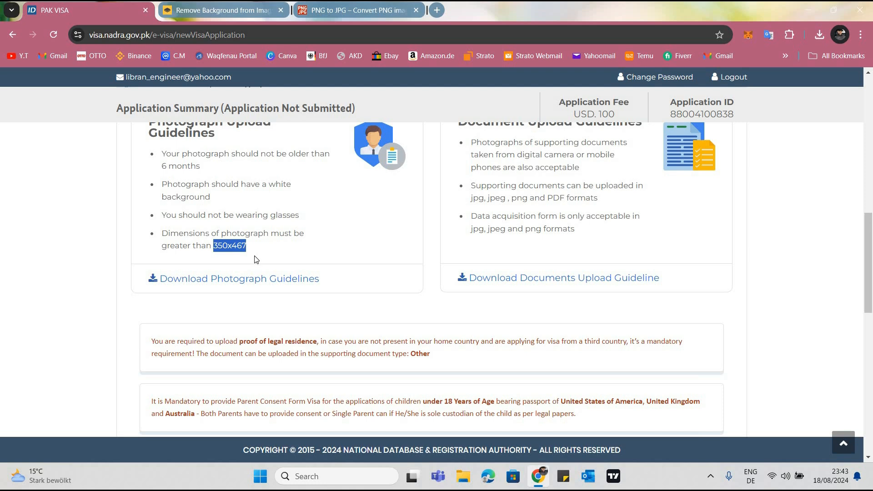
{"action": "left_click", "coordinate": [254, 260]}
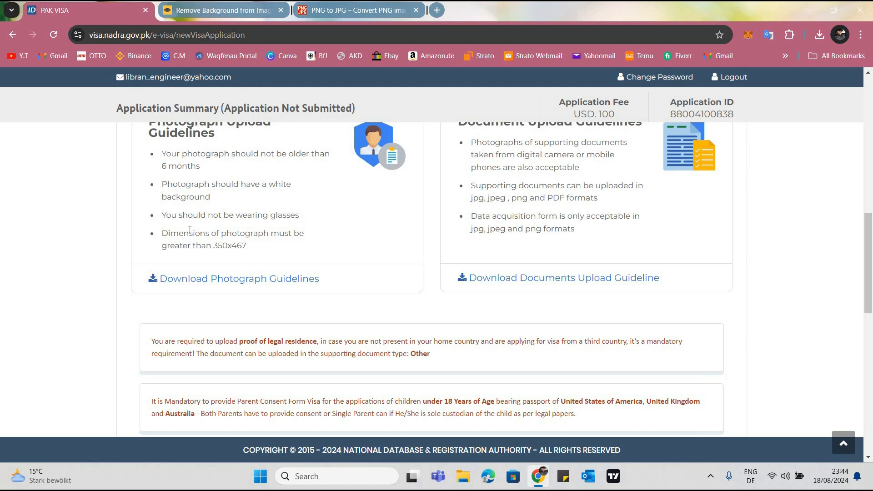
{"action": "left_click_drag", "start_coordinate": [162, 233], "coordinate": [259, 251]}
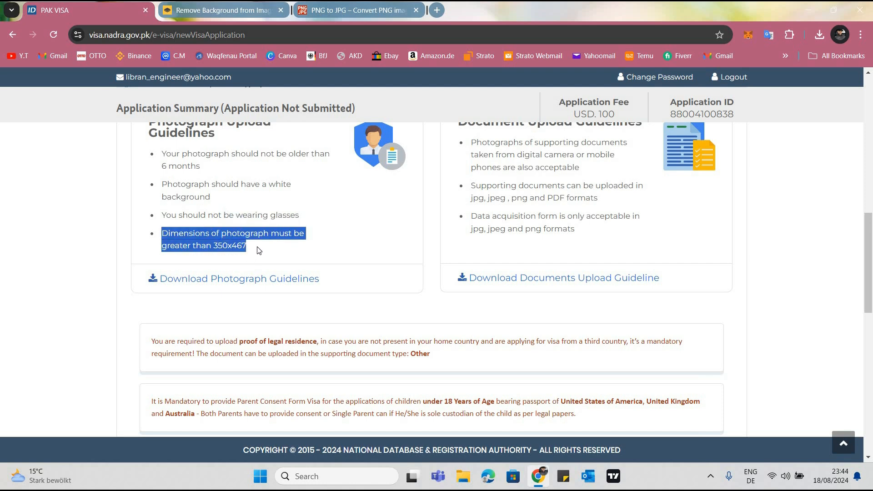
{"action": "left_click", "coordinate": [98, 287]}
Choose the 1221 picture from the Desktop and upload it as the Photograph supporting document
{"action": "scroll", "coordinate": [124, 247], "scroll_direction": "down", "scroll_amount": 7}
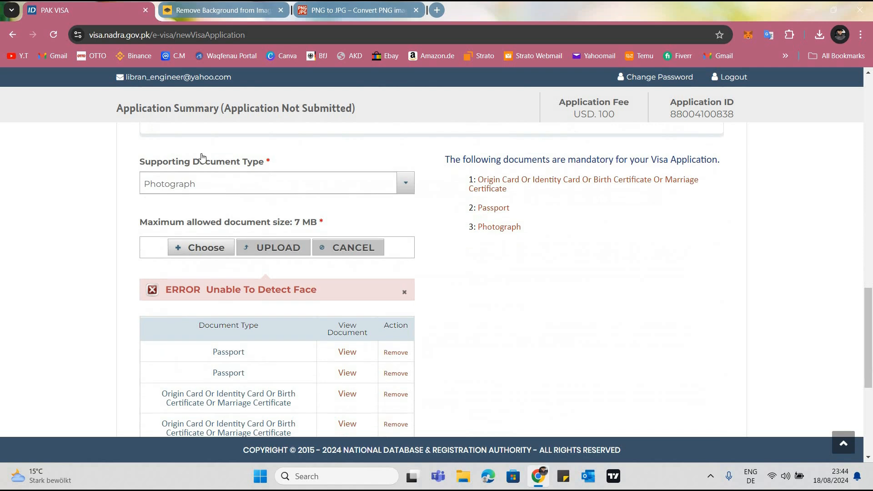
{"action": "scroll", "coordinate": [202, 156], "scroll_direction": "down", "scroll_amount": 2}
{"action": "left_click", "coordinate": [200, 147]}
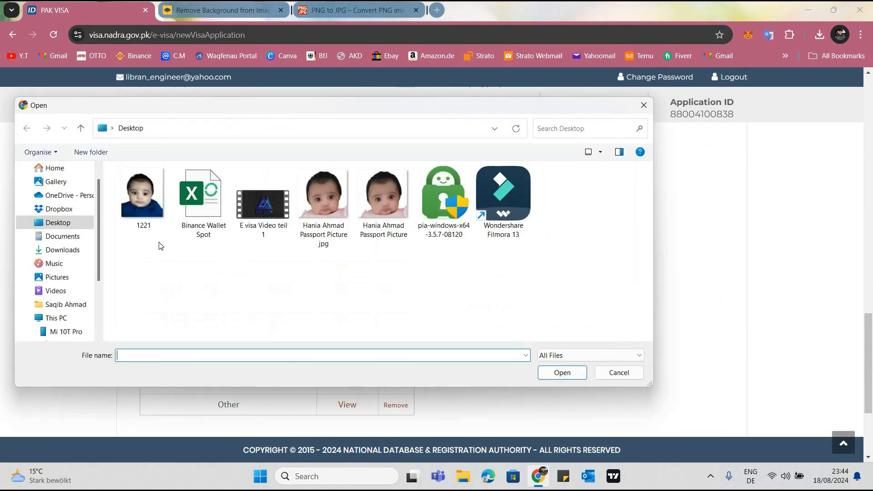
{"action": "left_click", "coordinate": [159, 191]}
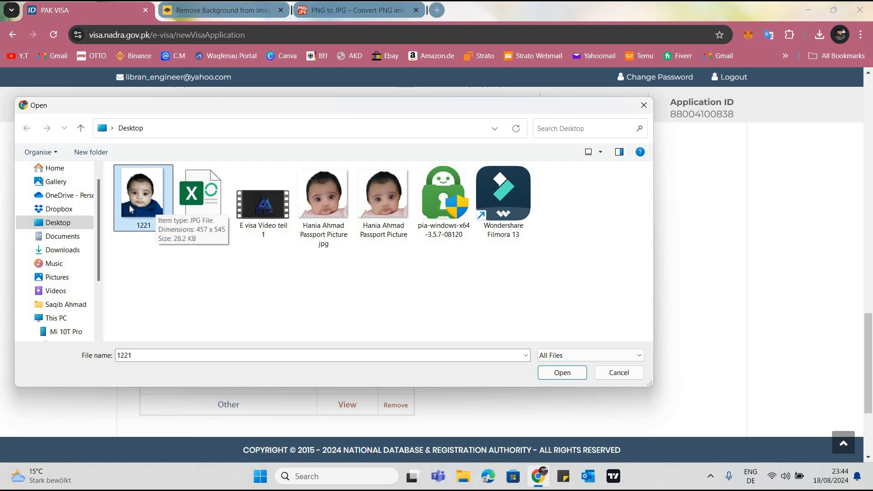
{"action": "left_click", "coordinate": [558, 373]}
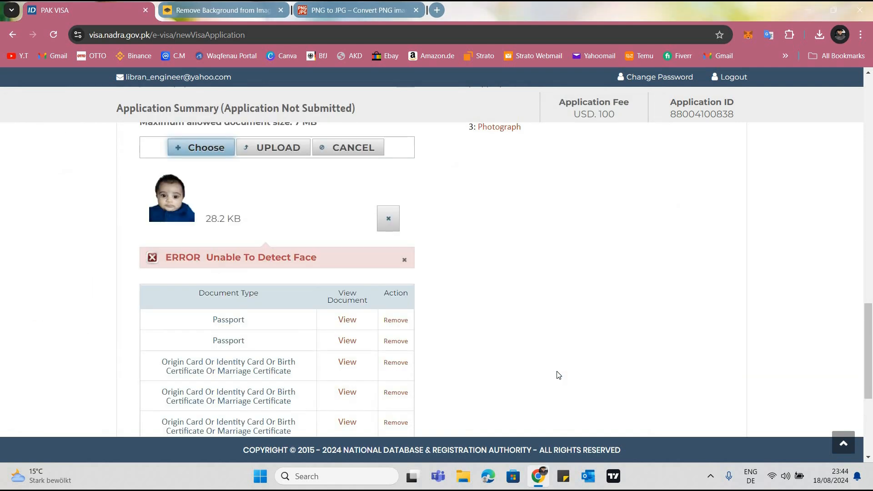
{"action": "triple_click", "coordinate": [241, 223]}
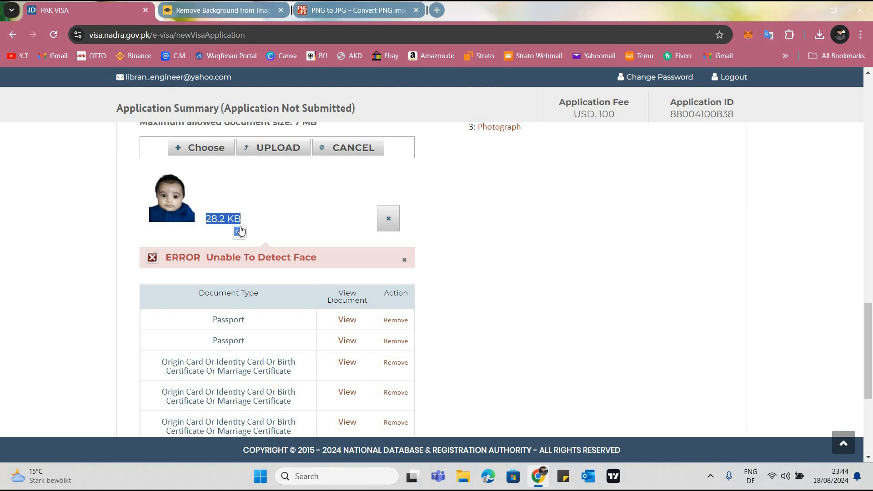
{"action": "left_click", "coordinate": [275, 152]}
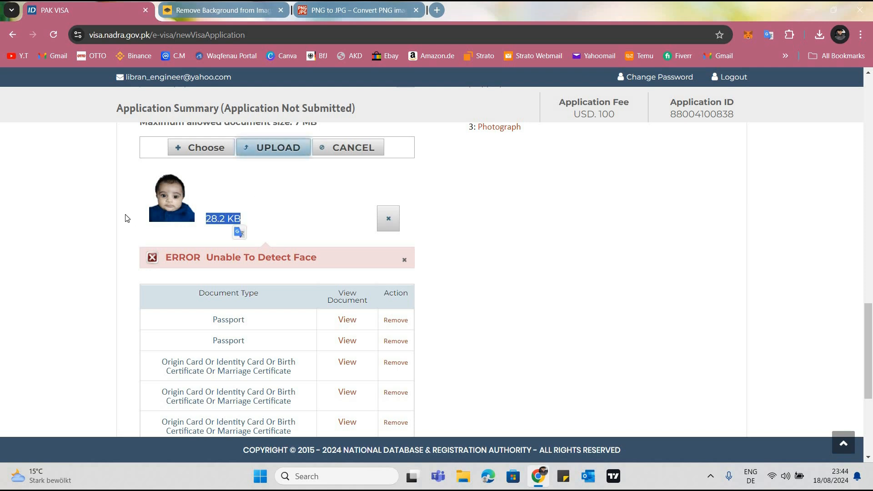
{"action": "left_click", "coordinate": [265, 151]}
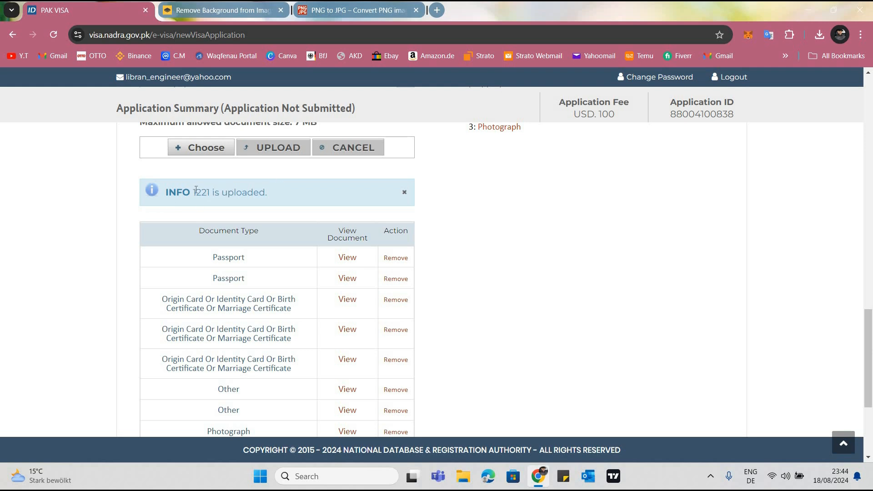
Review the upload message, the table of uploaded documents and the list of documents mandatory for the visa application
{"action": "left_click_drag", "start_coordinate": [211, 198], "coordinate": [191, 209]}
{"action": "left_click", "coordinate": [370, 263]}
{"action": "scroll", "coordinate": [344, 326], "scroll_direction": "down", "scroll_amount": 1}
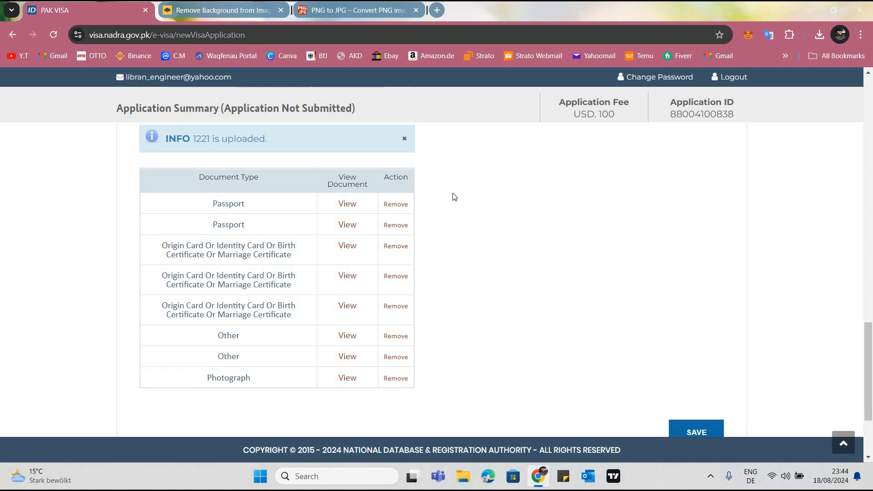
{"action": "scroll", "coordinate": [474, 191], "scroll_direction": "up", "scroll_amount": 3}
{"action": "mouse_move", "coordinate": [470, 193]}
{"action": "left_mouse_down"}
{"action": "mouse_move", "coordinate": [536, 244]}
{"action": "mouse_move", "coordinate": [474, 219]}
{"action": "mouse_move", "coordinate": [470, 193]}
{"action": "left_mouse_up"}
{"action": "left_click", "coordinate": [472, 198]}
{"action": "left_click", "coordinate": [535, 251]}
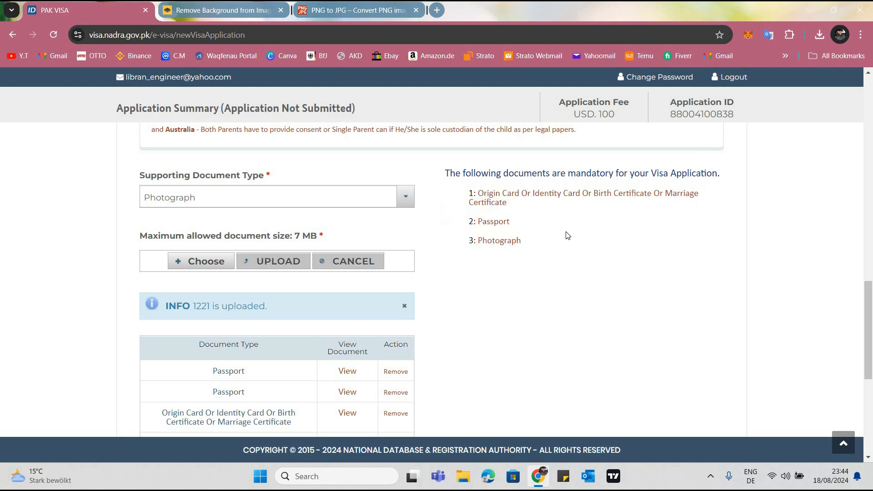
{"action": "scroll", "coordinate": [526, 240], "scroll_direction": "down", "scroll_amount": 2}
{"action": "scroll", "coordinate": [387, 218], "scroll_direction": "down", "scroll_amount": 1}
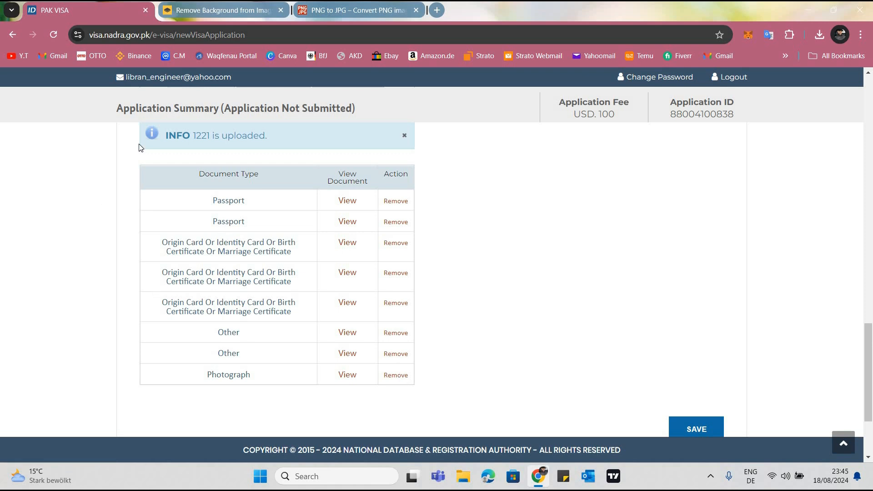
{"action": "scroll", "coordinate": [201, 194], "scroll_direction": "up", "scroll_amount": 4}
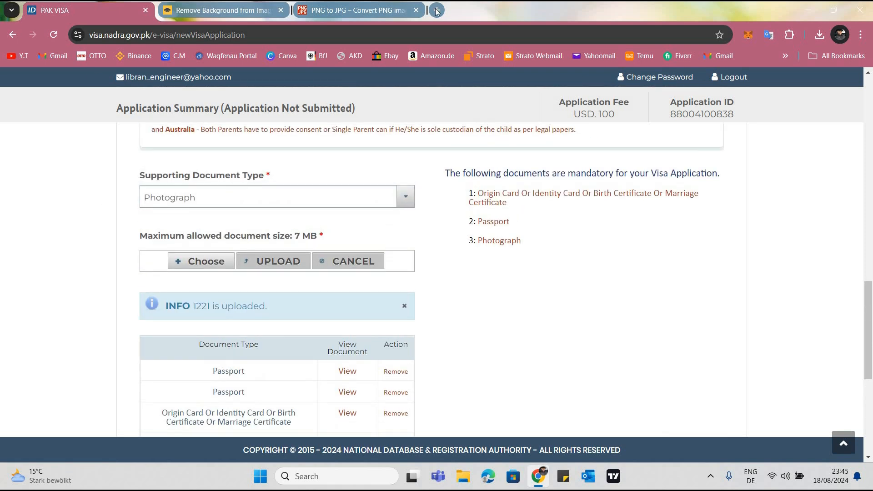
Open Yahoo Mail in a new tab and go to the E Visa Pakistan folder
{"action": "key", "text": "ctrl+t"}
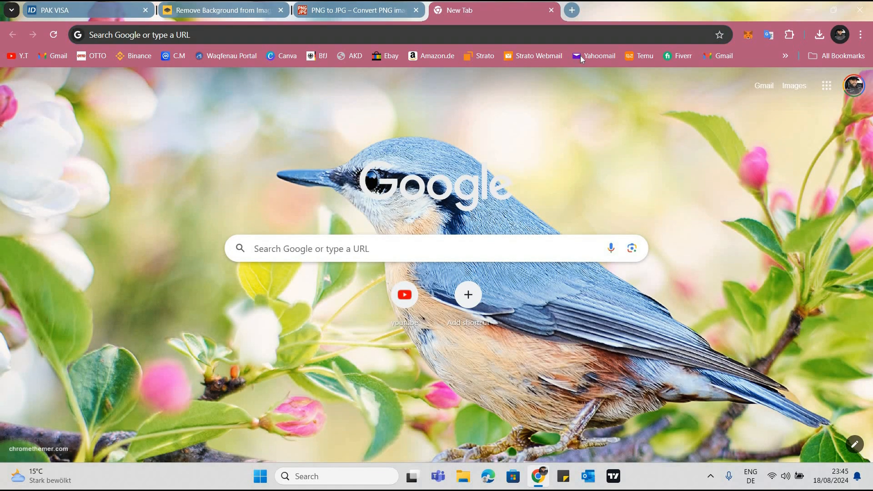
{"action": "left_click", "coordinate": [581, 55]}
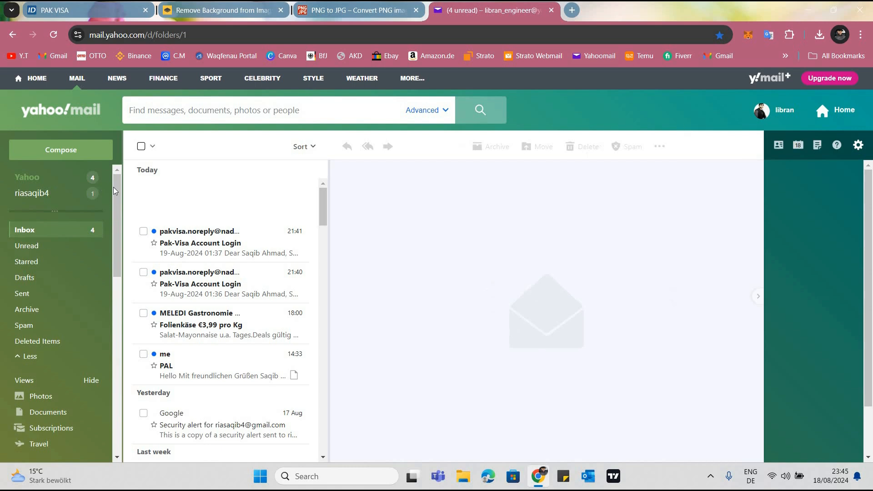
{"action": "scroll", "coordinate": [202, 287], "scroll_direction": "down", "scroll_amount": 10}
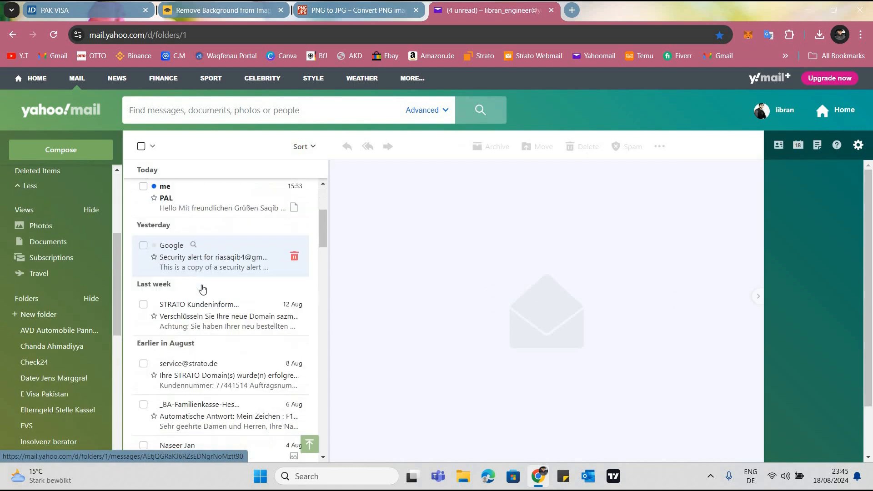
{"action": "scroll", "coordinate": [54, 309], "scroll_direction": "down", "scroll_amount": 5}
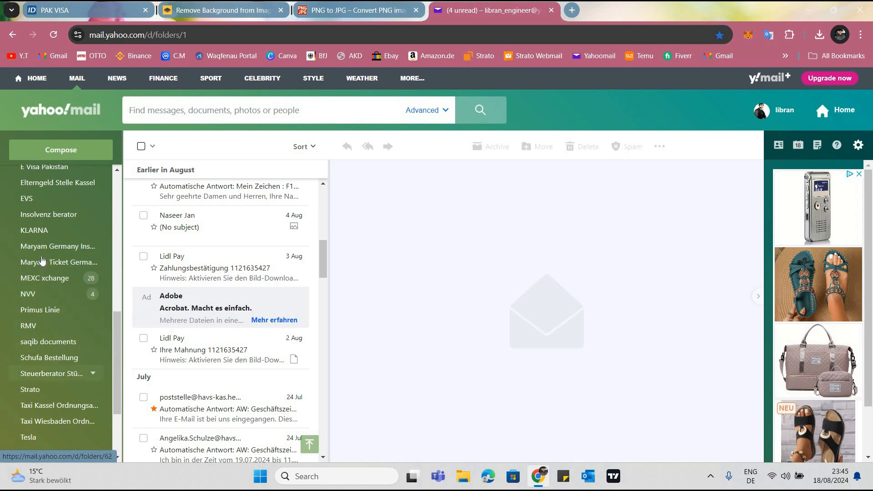
{"action": "scroll", "coordinate": [38, 237], "scroll_direction": "up", "scroll_amount": 3}
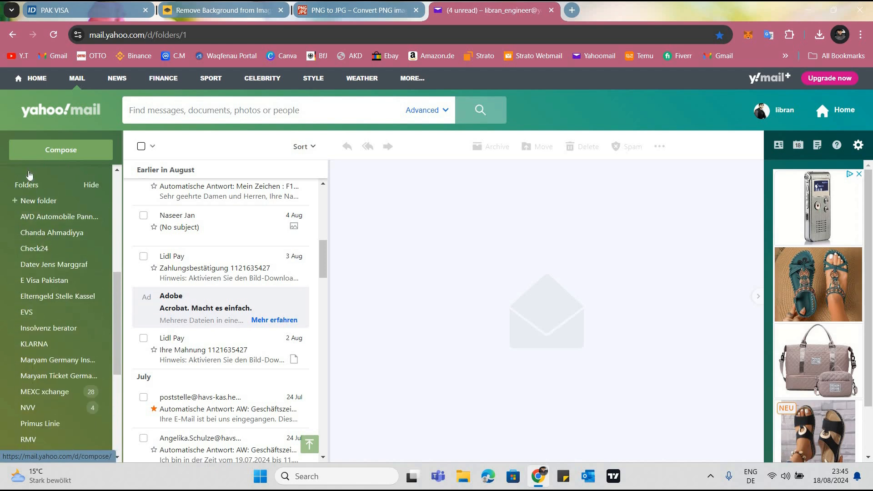
{"action": "scroll", "coordinate": [29, 174], "scroll_direction": "up", "scroll_amount": 5}
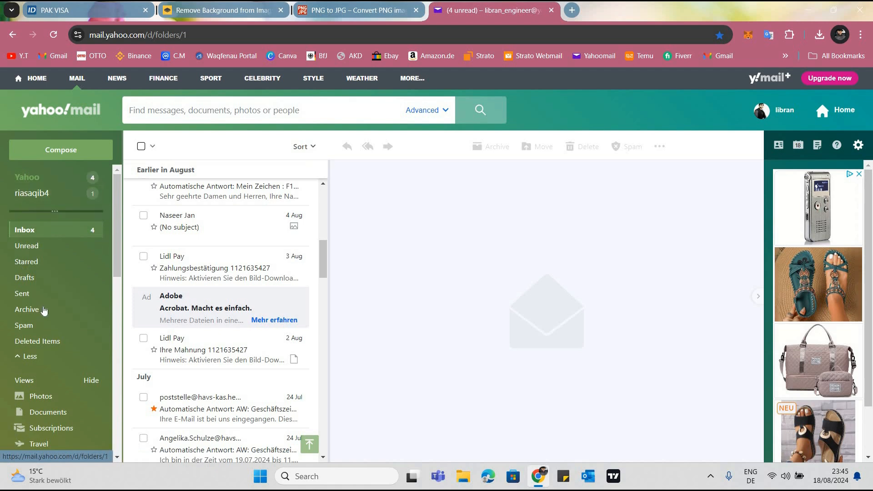
{"action": "scroll", "coordinate": [46, 364], "scroll_direction": "down", "scroll_amount": 4}
{"action": "left_click", "coordinate": [49, 395]}
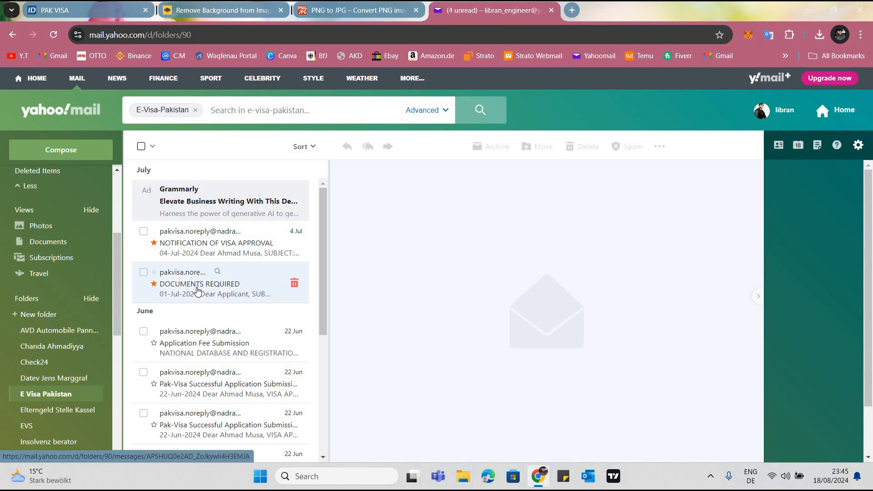
Open the DOCUMENTS REQUIRED email and read the visa officer's remarks on the authority letter signed by both parents
{"action": "left_click", "coordinate": [197, 290]}
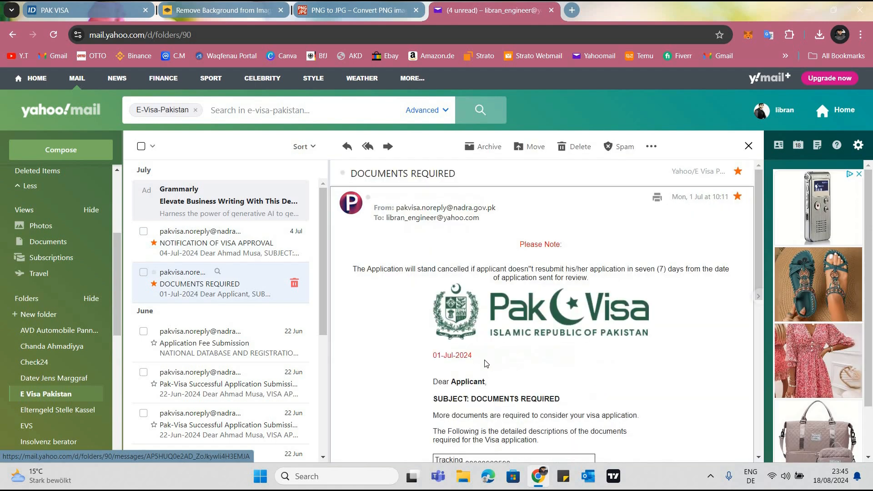
{"action": "scroll", "coordinate": [197, 290], "scroll_direction": "down", "scroll_amount": 4}
{"action": "scroll", "coordinate": [469, 331], "scroll_direction": "down", "scroll_amount": 2}
{"action": "scroll", "coordinate": [470, 331], "scroll_direction": "down", "scroll_amount": 5}
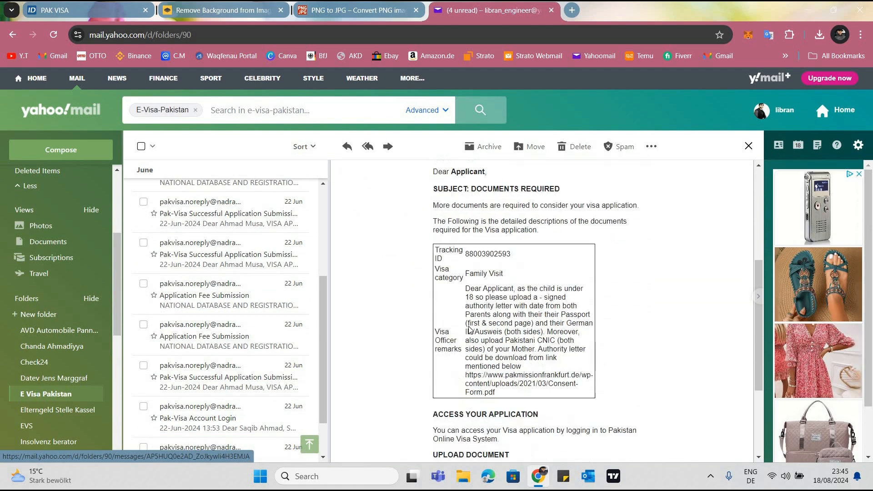
{"action": "scroll", "coordinate": [477, 304], "scroll_direction": "up", "scroll_amount": 3}
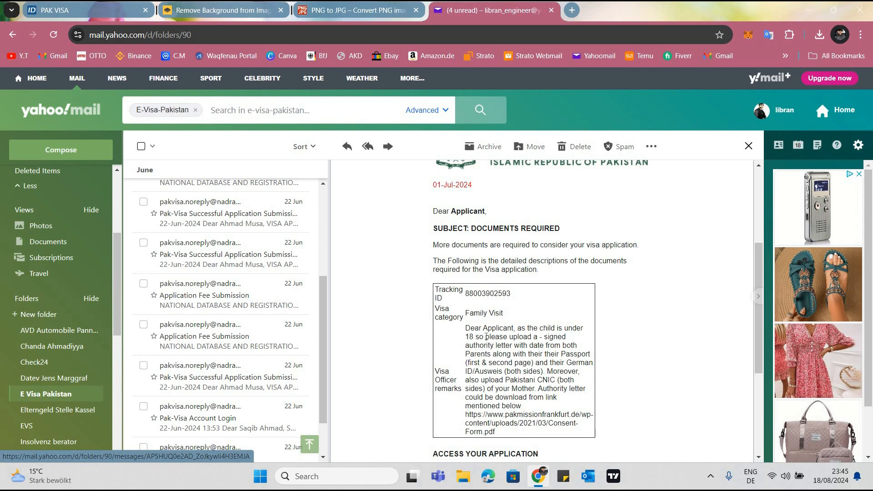
{"action": "left_click_drag", "start_coordinate": [486, 337], "coordinate": [492, 357]}
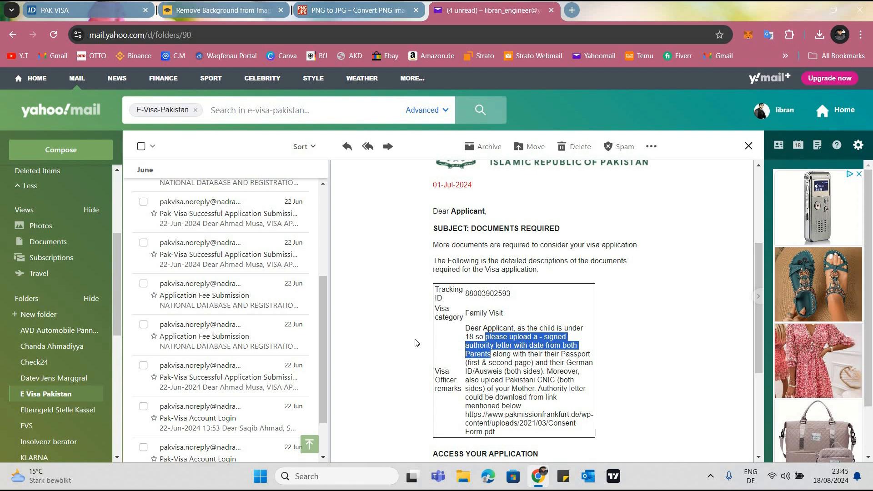
{"action": "left_click", "coordinate": [370, 324]}
{"action": "scroll", "coordinate": [460, 359], "scroll_direction": "down", "scroll_amount": 1}
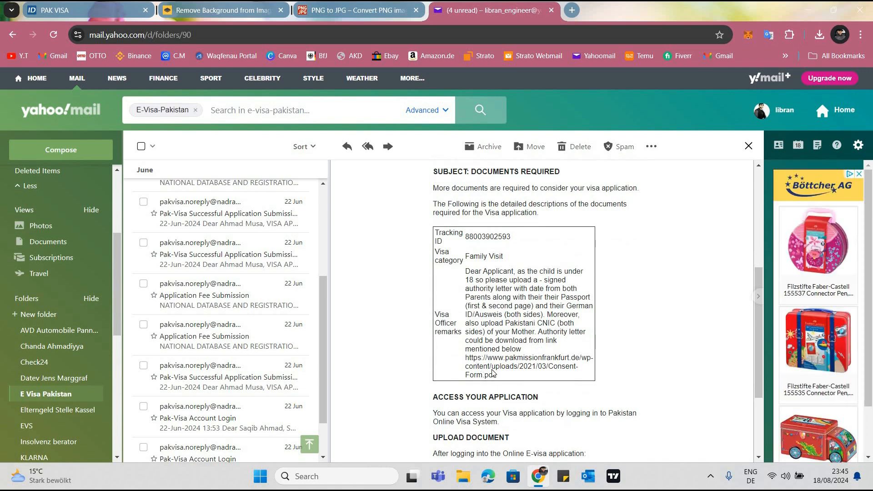
Open the Consent-Form.pdf link from the officer's remarks in a new tab and look through the Parents' Authority Letter down to the signature lines
{"action": "left_click_drag", "start_coordinate": [465, 358], "coordinate": [495, 376]}
{"action": "key", "text": "ctrl+c"}
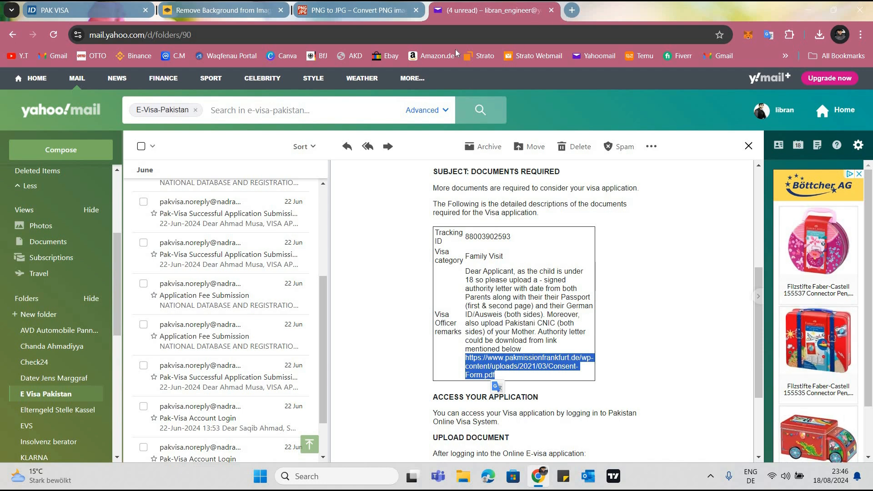
{"action": "key", "text": "ctrl+t"}
{"action": "left_click", "coordinate": [280, 40]}
{"action": "key", "text": "ctrl+v"}
{"action": "key", "text": "Return"}
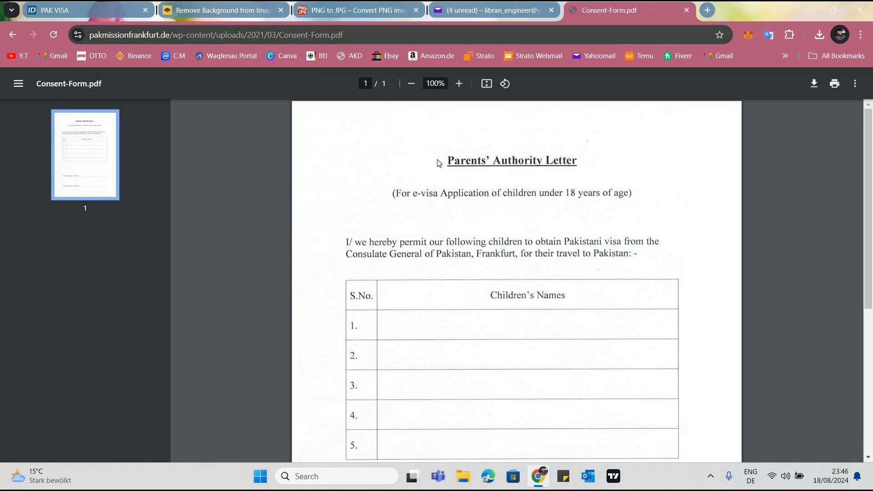
{"action": "scroll", "coordinate": [513, 283], "scroll_direction": "down", "scroll_amount": 4}
{"action": "scroll", "coordinate": [513, 289], "scroll_direction": "up", "scroll_amount": 4}
{"action": "scroll", "coordinate": [395, 216], "scroll_direction": "down", "scroll_amount": 5}
{"action": "scroll", "coordinate": [389, 217], "scroll_direction": "up", "scroll_amount": 3}
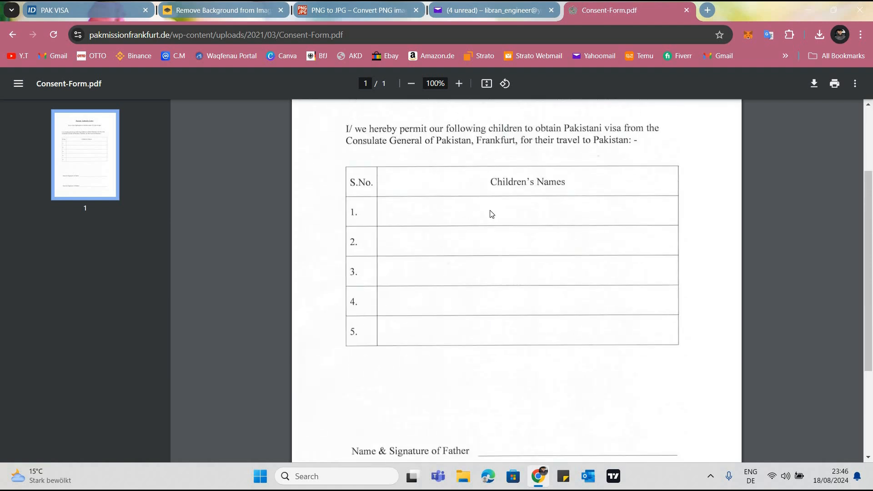
{"action": "scroll", "coordinate": [378, 304], "scroll_direction": "down", "scroll_amount": 3}
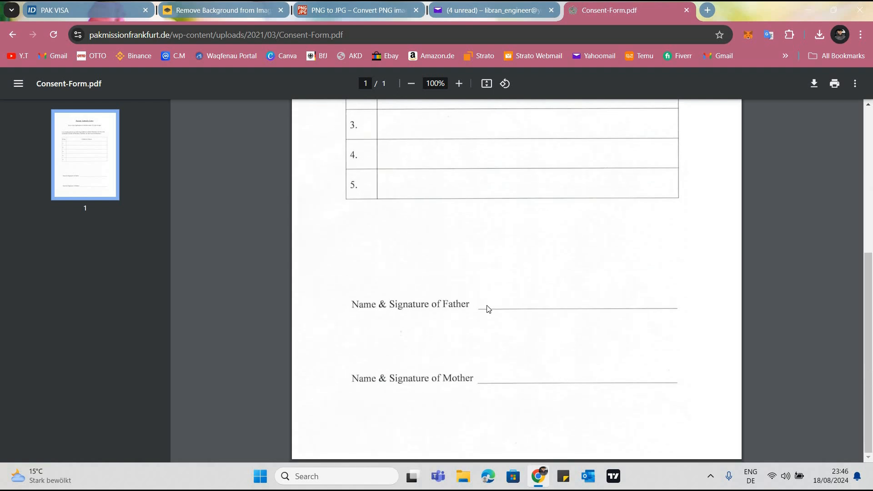
Look over the blank Parents' Authority Letter's children's names table and both parents' signature lines, closing the form
{"action": "scroll", "coordinate": [419, 318], "scroll_direction": "up", "scroll_amount": 5}
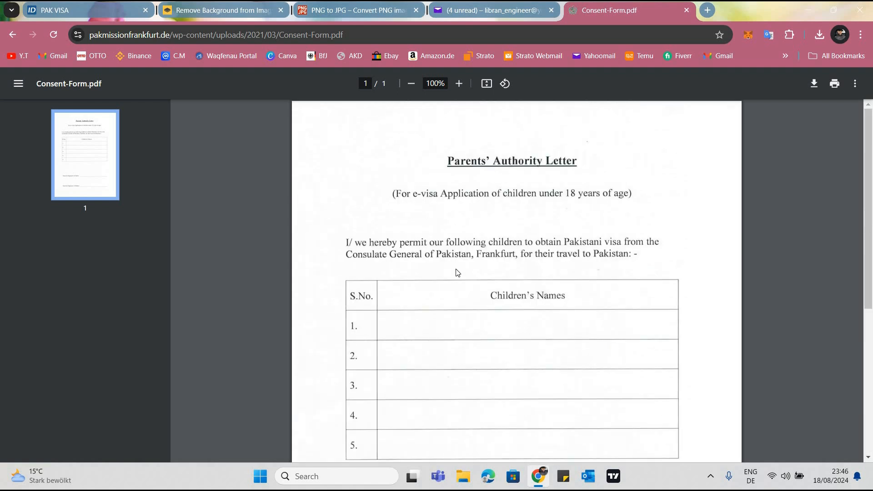
{"action": "scroll", "coordinate": [457, 272], "scroll_direction": "down", "scroll_amount": 3}
{"action": "scroll", "coordinate": [407, 209], "scroll_direction": "down", "scroll_amount": 3}
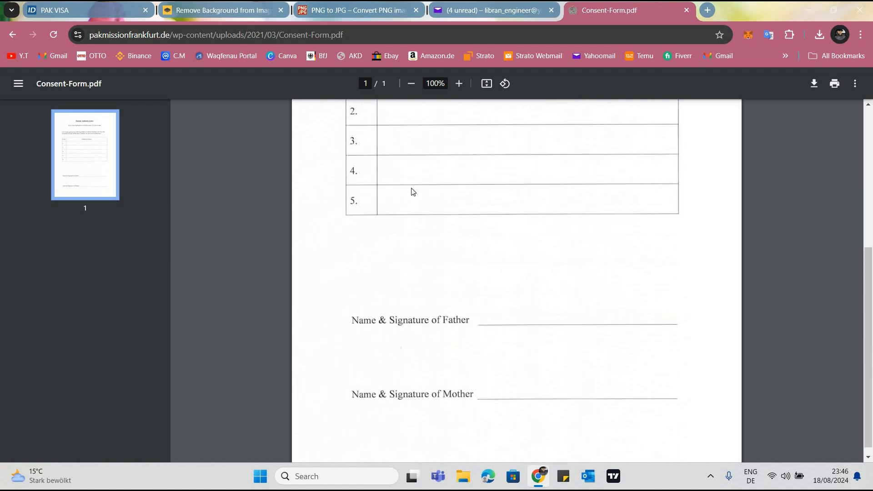
{"action": "scroll", "coordinate": [428, 191], "scroll_direction": "up", "scroll_amount": 2}
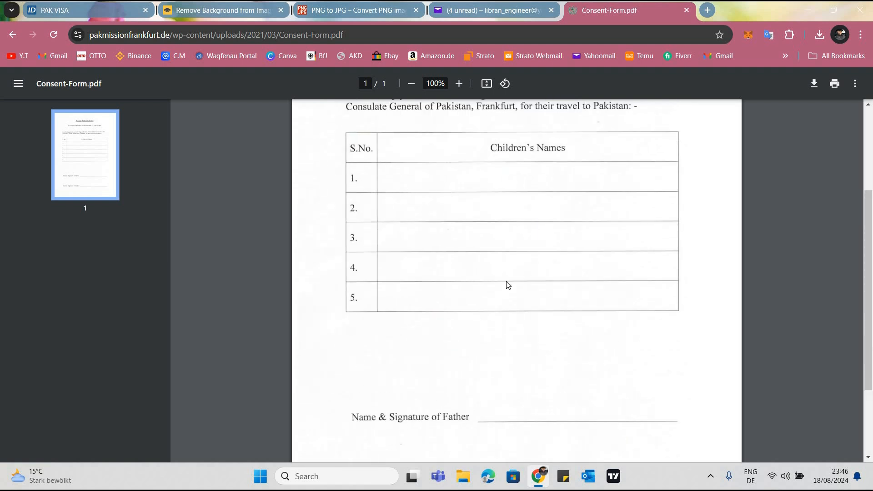
{"action": "scroll", "coordinate": [549, 309], "scroll_direction": "down", "scroll_amount": 2}
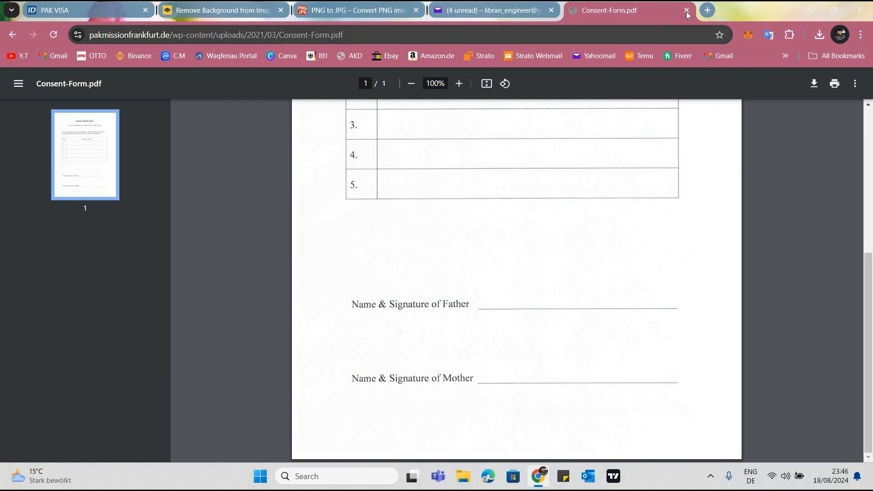
{"action": "key", "text": "ctrl+w"}
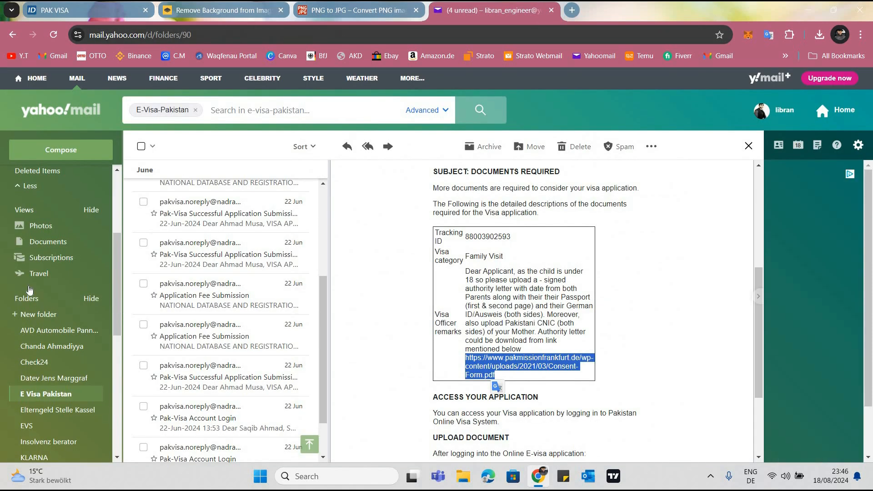
Open the PAL email from the Yahoo inbox and save its attachment to the Desktop as PAL (Parents Authority Letter)
{"action": "scroll", "coordinate": [50, 191], "scroll_direction": "up", "scroll_amount": 3}
{"action": "left_click", "coordinate": [26, 180]}
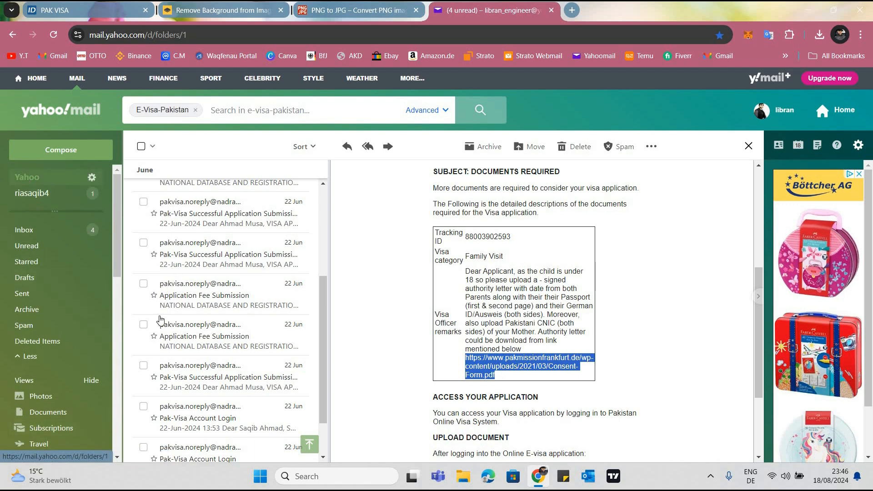
{"action": "scroll", "coordinate": [185, 360], "scroll_direction": "up", "scroll_amount": 10}
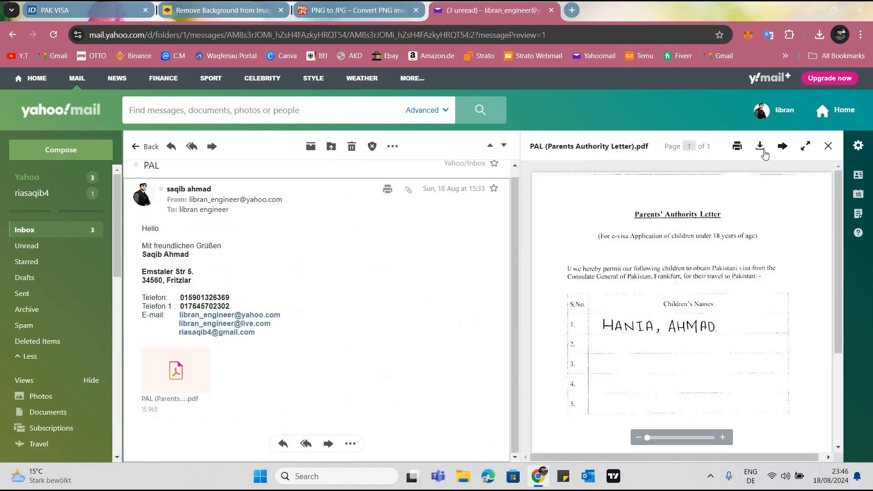
{"action": "left_click", "coordinate": [760, 146]}
{"action": "scroll", "coordinate": [75, 172], "scroll_direction": "up", "scroll_amount": 1}
{"action": "left_click", "coordinate": [75, 172]}
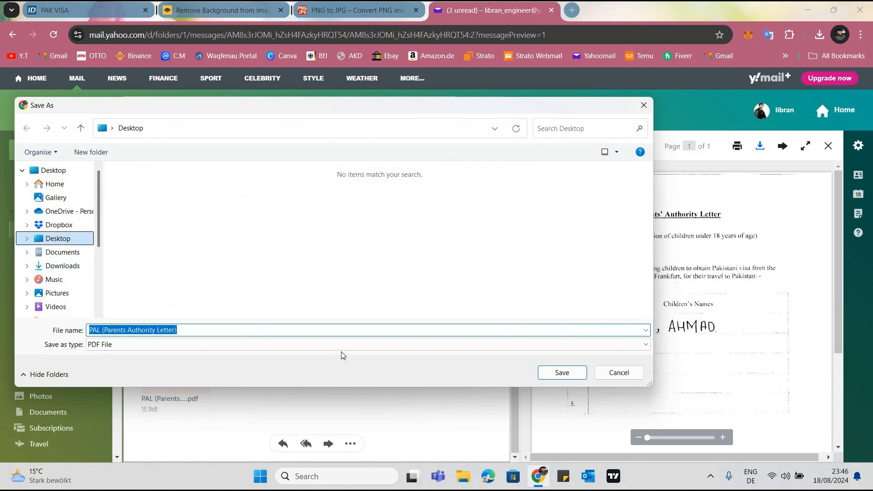
{"action": "left_click", "coordinate": [562, 373]}
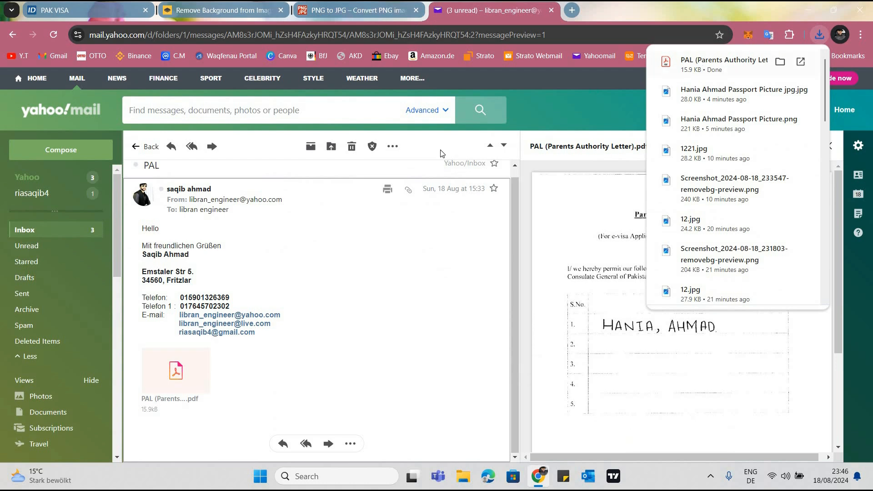
Open the downloaded PAL (Parents Authority Letter).pdf, check the child's name and both parents' signatures, and close it
{"action": "left_click", "coordinate": [706, 67]}
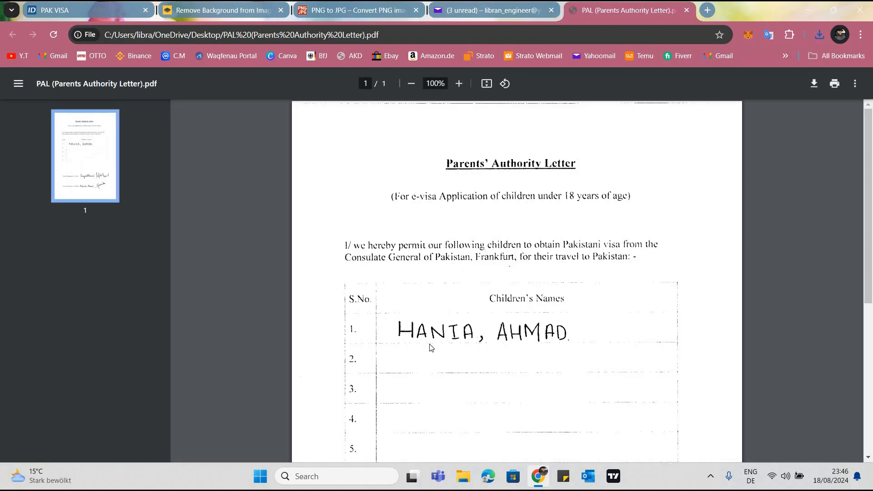
{"action": "scroll", "coordinate": [569, 287], "scroll_direction": "down", "scroll_amount": 2}
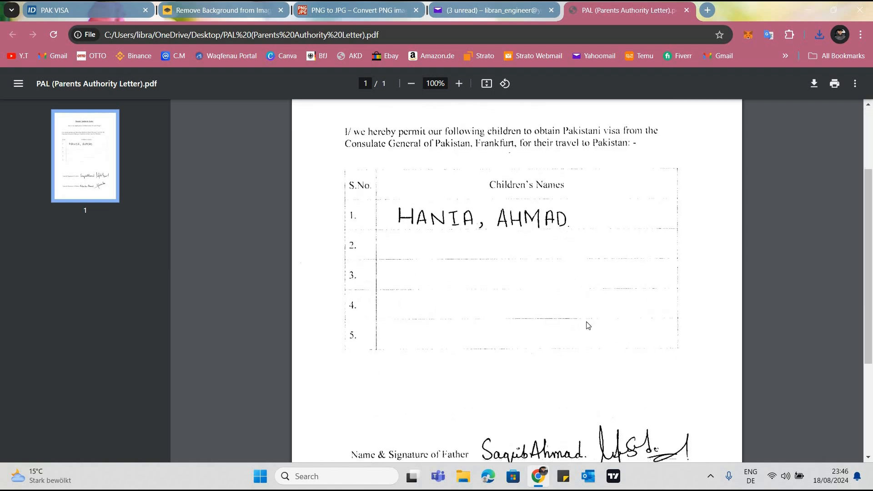
{"action": "scroll", "coordinate": [635, 300], "scroll_direction": "down", "scroll_amount": 3}
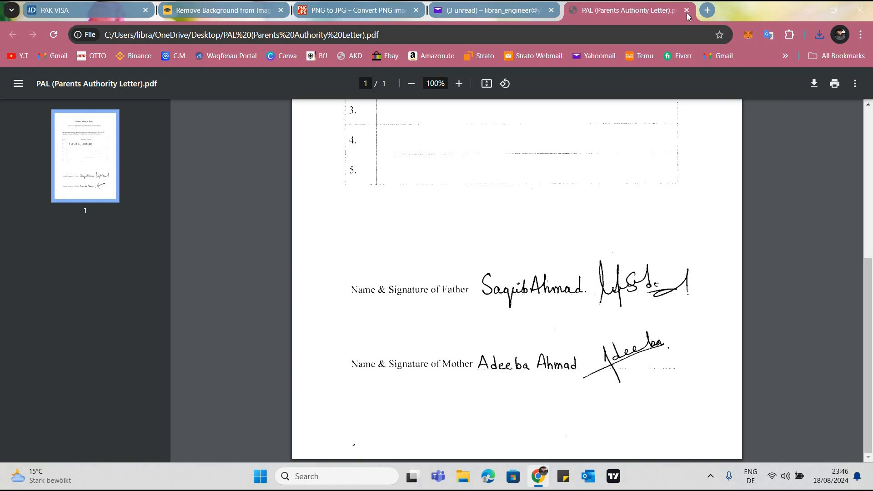
{"action": "key", "text": "ctrl+w"}
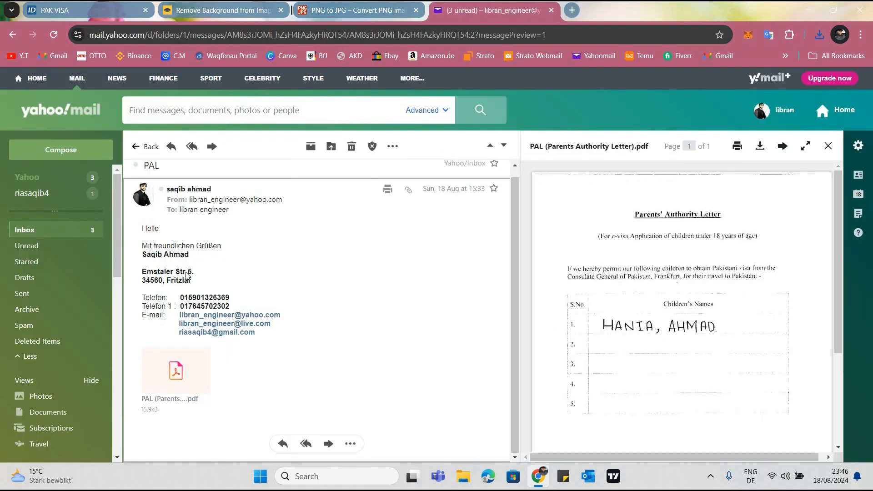
Return to the PAK VISA application and set the supporting document type to Other
{"action": "key", "text": "ctrl+1"}
{"action": "scroll", "coordinate": [203, 149], "scroll_direction": "down", "scroll_amount": 3}
{"action": "left_click", "coordinate": [205, 146]}
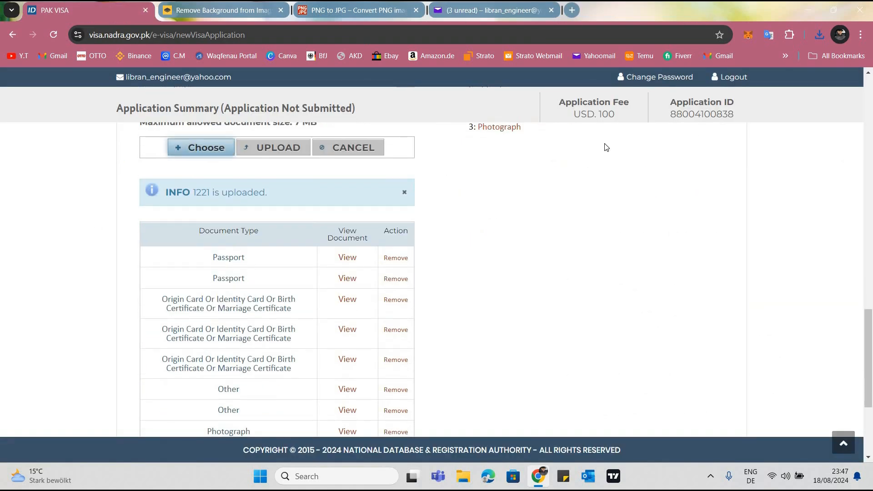
{"action": "left_click", "coordinate": [644, 105]}
{"action": "scroll", "coordinate": [196, 211], "scroll_direction": "up", "scroll_amount": 2}
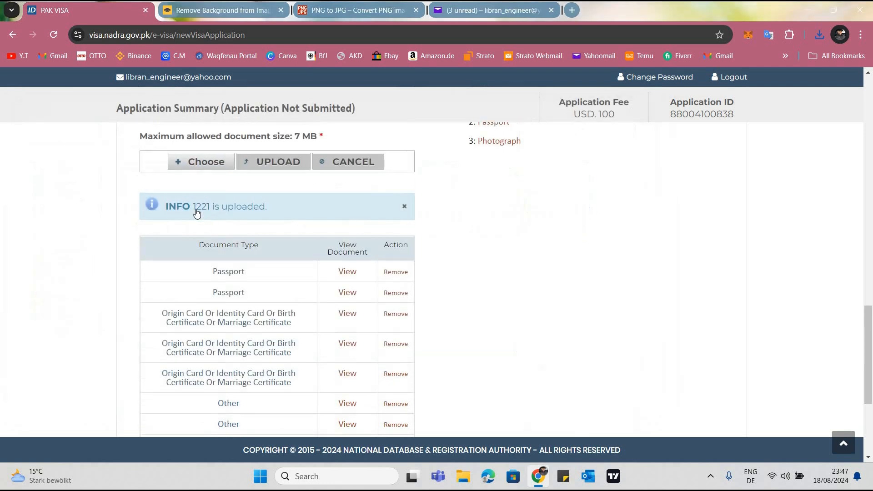
{"action": "left_click", "coordinate": [191, 198]}
Upload PAL (Parents Authority Letter) from the Desktop as the supporting document
{"action": "left_click", "coordinate": [191, 258]}
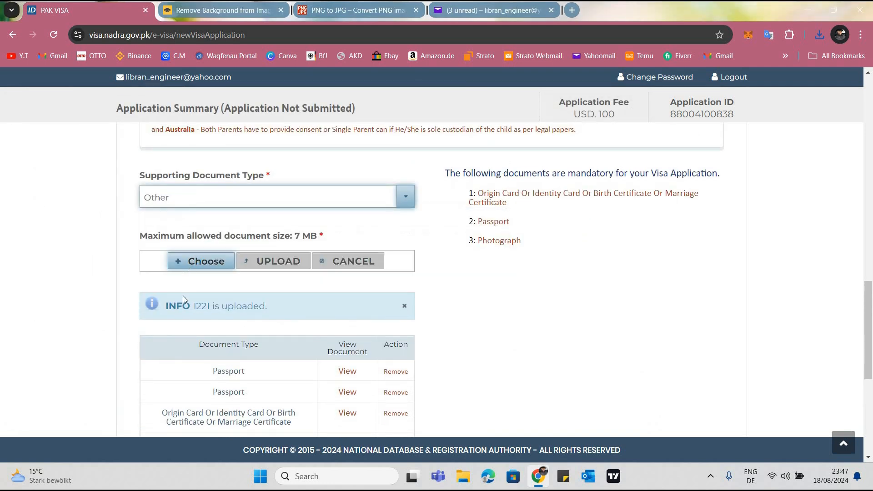
{"action": "left_click", "coordinate": [441, 202]}
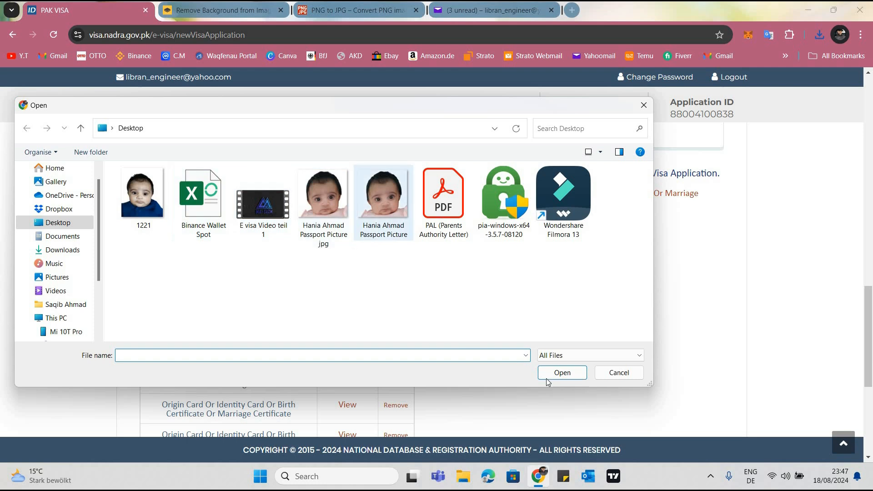
{"action": "key", "text": "Return"}
{"action": "scroll", "coordinate": [269, 211], "scroll_direction": "down", "scroll_amount": 2}
{"action": "scroll", "coordinate": [255, 209], "scroll_direction": "up", "scroll_amount": 1}
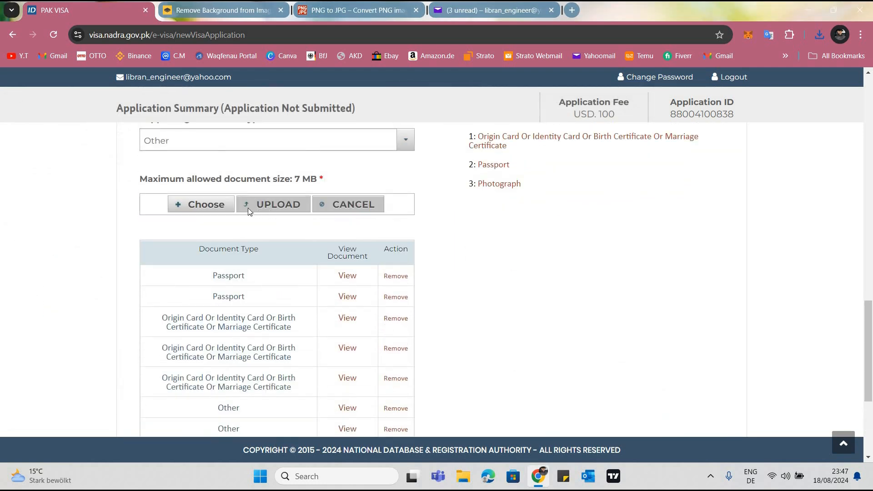
{"action": "left_click", "coordinate": [200, 205]}
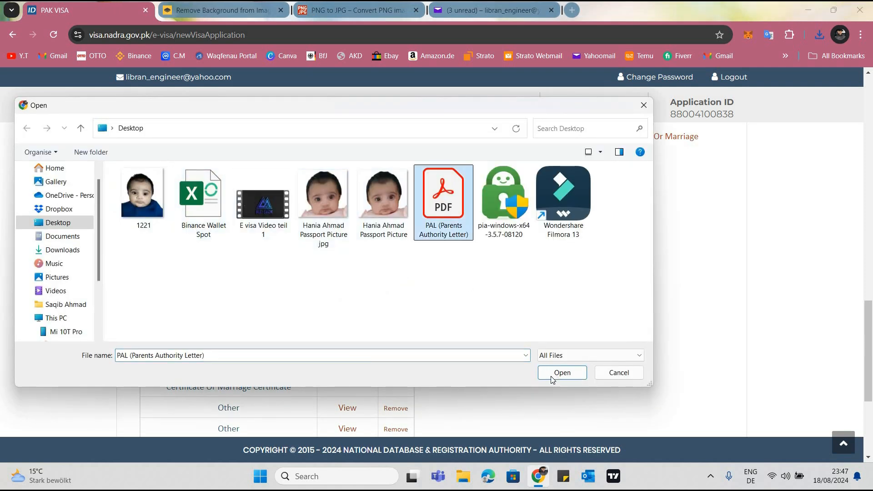
{"action": "left_click", "coordinate": [558, 377]}
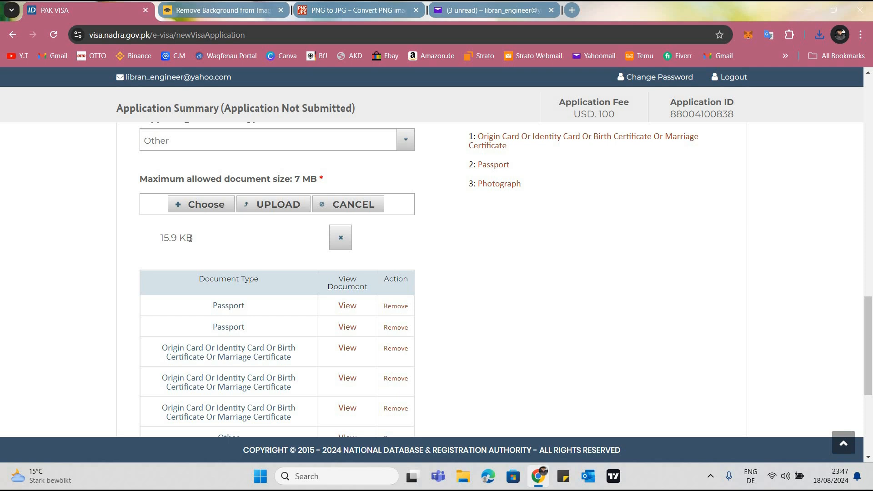
{"action": "left_click_drag", "start_coordinate": [217, 240], "coordinate": [250, 202]}
{"action": "left_click", "coordinate": [250, 203]}
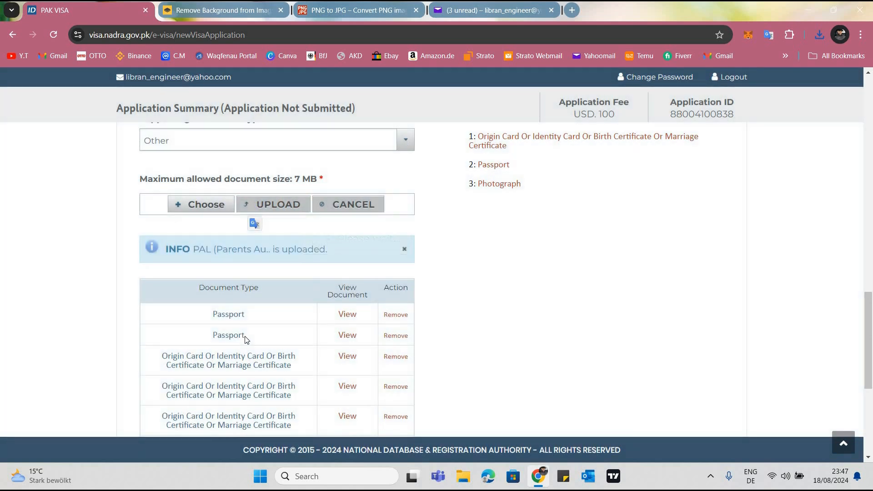
Check the list of uploaded documents and save the Documents / Photograph section
{"action": "scroll", "coordinate": [440, 358], "scroll_direction": "down", "scroll_amount": 4}
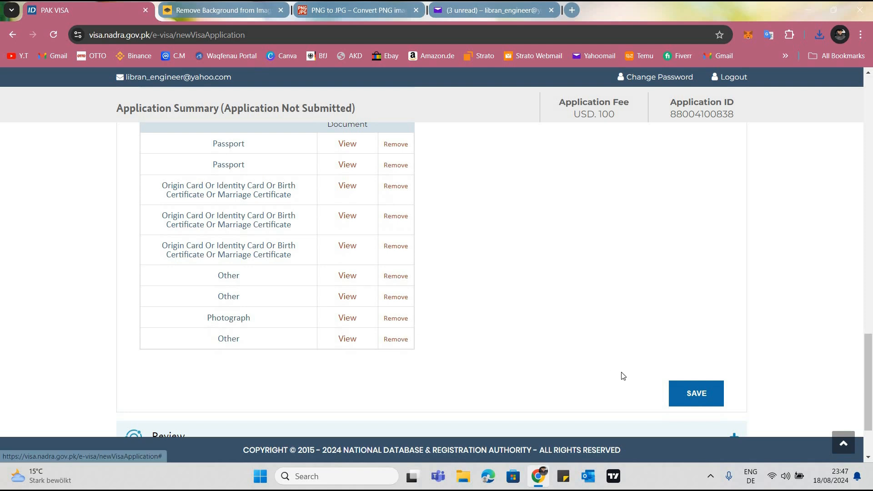
{"action": "scroll", "coordinate": [703, 315], "scroll_direction": "down", "scroll_amount": 2}
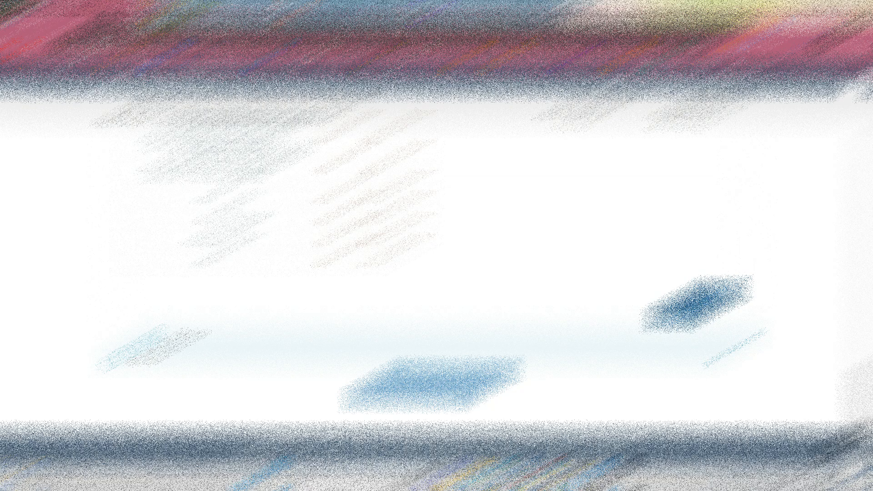
{"action": "left_click", "coordinate": [705, 303]}
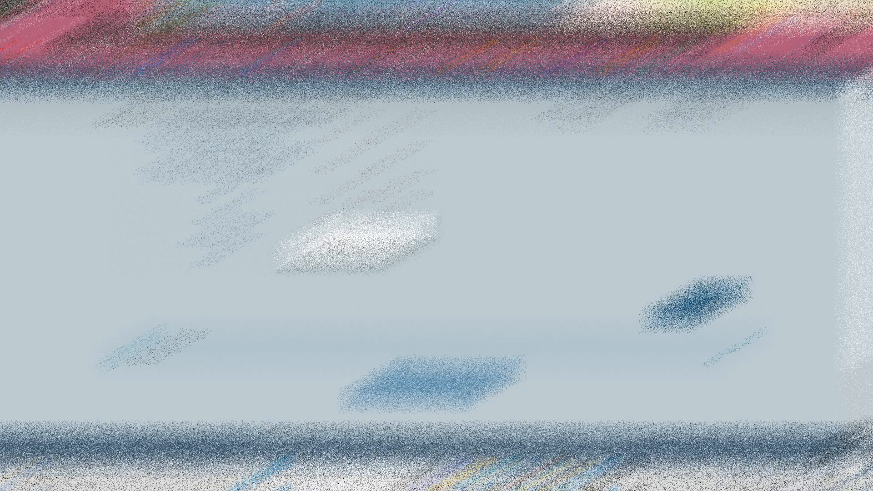
Review the application summary, including the employment, visa history, criminal record, sponsor and uploaded documents sections
{"action": "scroll", "coordinate": [705, 302], "scroll_direction": "up", "scroll_amount": 10}
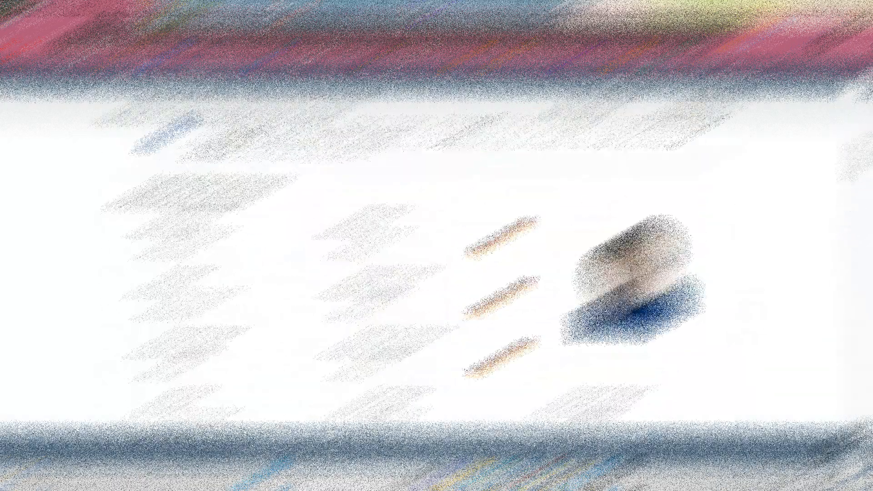
{"action": "scroll", "coordinate": [436, 273], "scroll_direction": "up", "scroll_amount": 2}
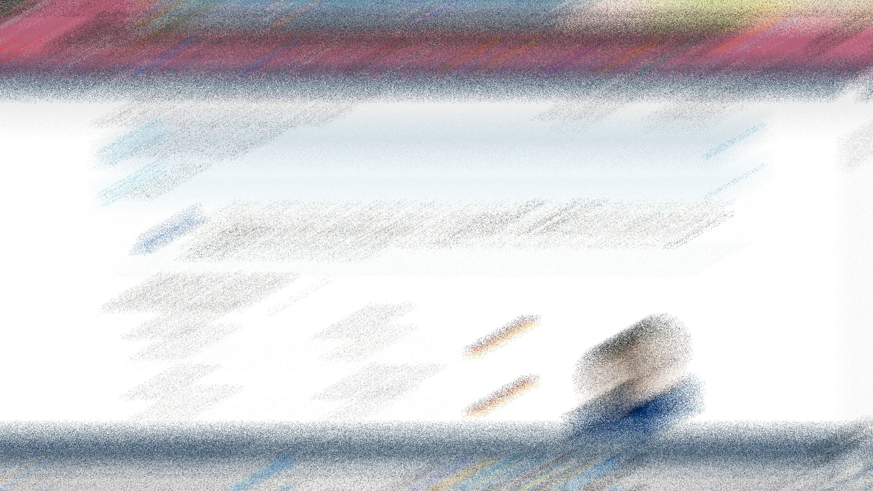
{"action": "scroll", "coordinate": [286, 293], "scroll_direction": "down", "scroll_amount": 10}
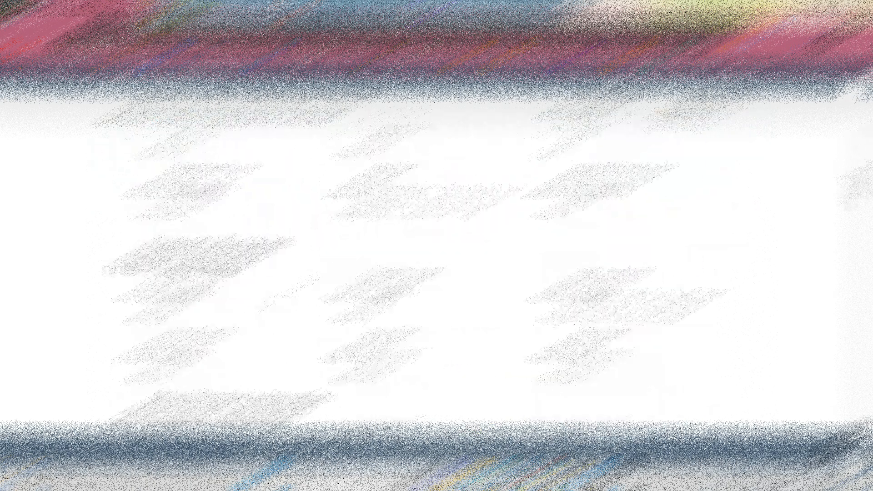
{"action": "scroll", "coordinate": [287, 294], "scroll_direction": "down", "scroll_amount": 15}
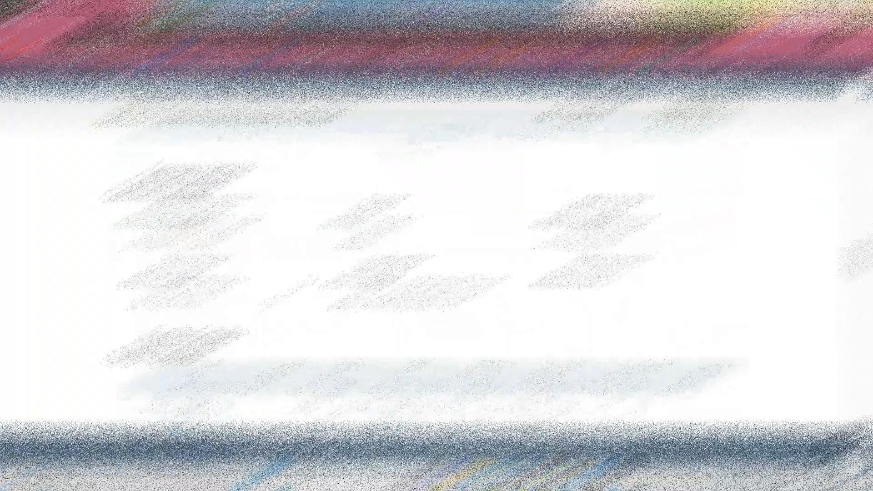
{"action": "scroll", "coordinate": [286, 293], "scroll_direction": "down", "scroll_amount": 7}
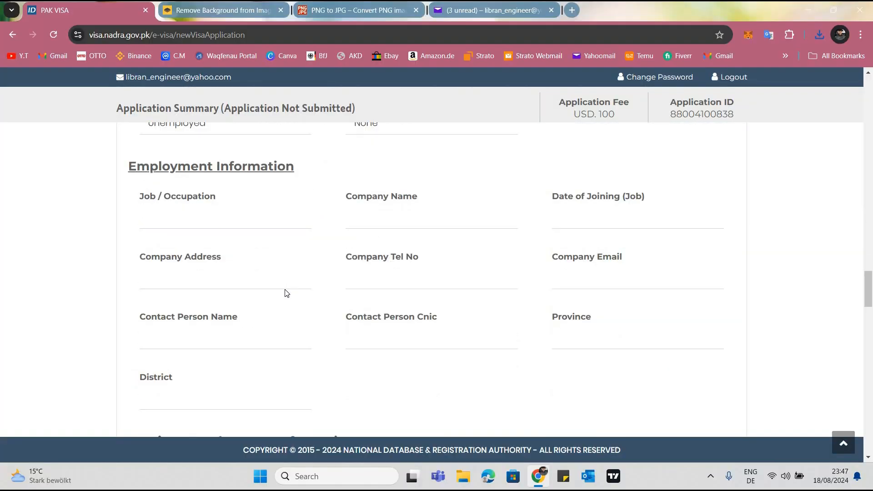
{"action": "scroll", "coordinate": [286, 293], "scroll_direction": "down", "scroll_amount": 13}
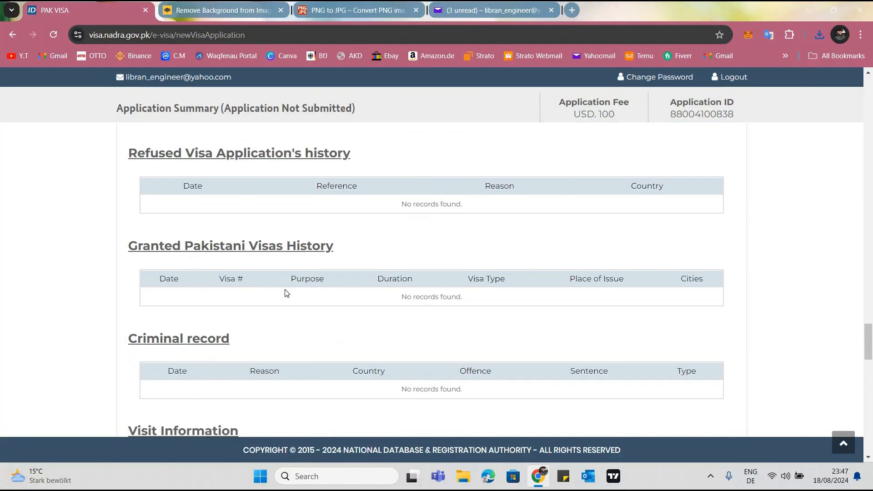
{"action": "scroll", "coordinate": [103, 257], "scroll_direction": "down", "scroll_amount": 13}
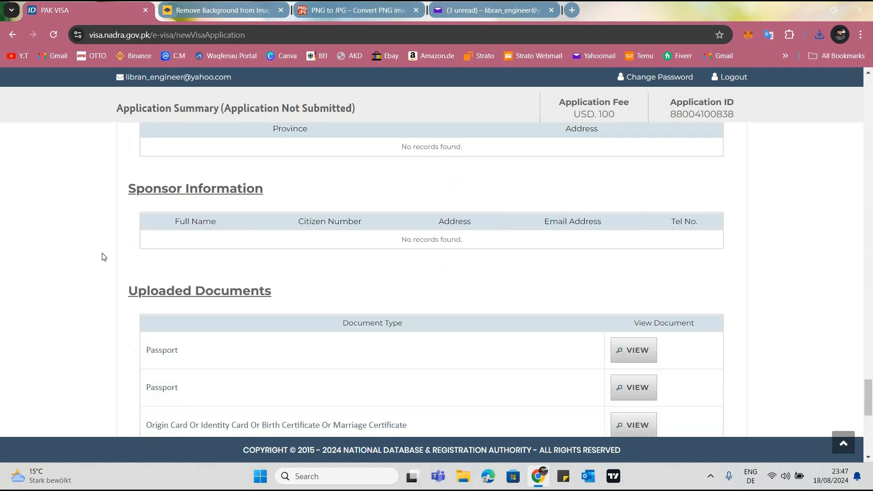
{"action": "scroll", "coordinate": [104, 257], "scroll_direction": "down", "scroll_amount": 3}
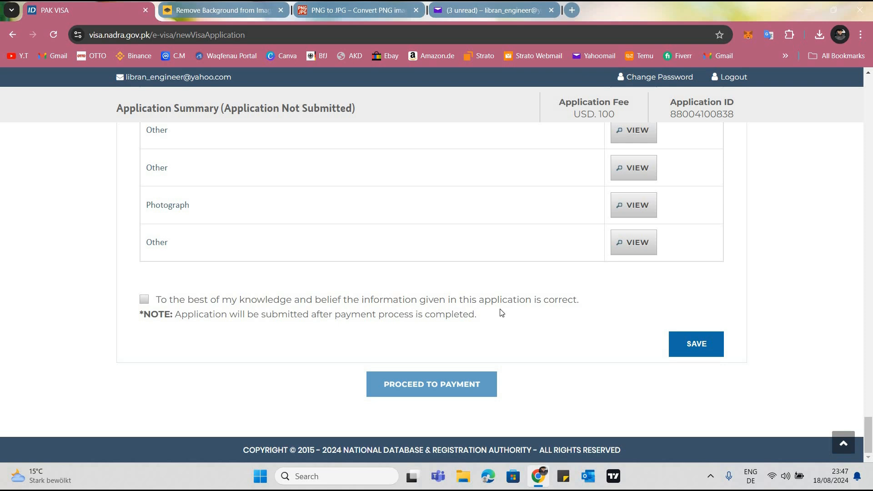
Accept the declaration that the given information is correct, save the review section and proceed to payment
{"action": "left_click", "coordinate": [145, 300]}
{"action": "left_click", "coordinate": [697, 353]}
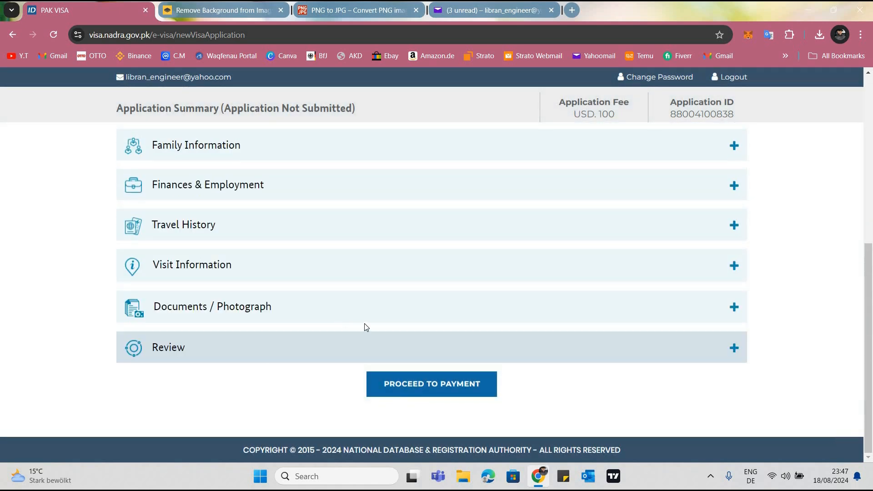
{"action": "left_click", "coordinate": [420, 382]}
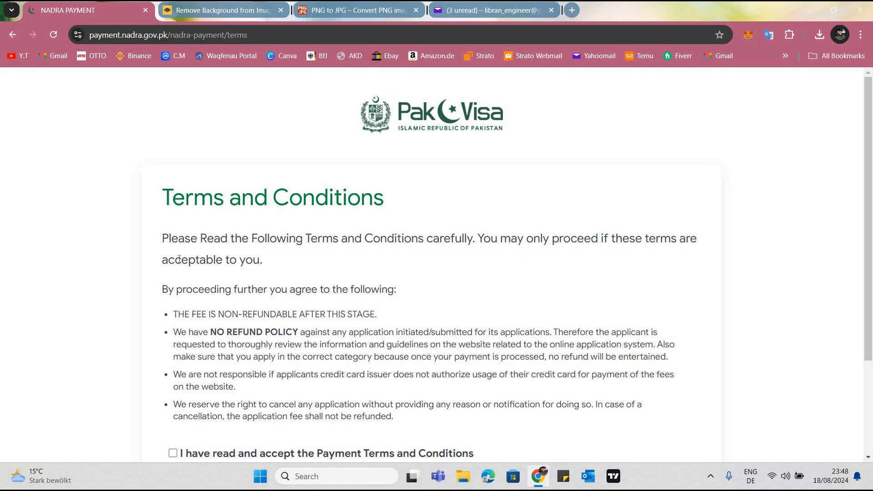
Read the payment Terms and Conditions, including the no refund policy
{"action": "scroll", "coordinate": [213, 274], "scroll_direction": "down", "scroll_amount": 1}
{"action": "left_click_drag", "start_coordinate": [211, 275], "coordinate": [299, 275]}
{"action": "left_click", "coordinate": [481, 183]}
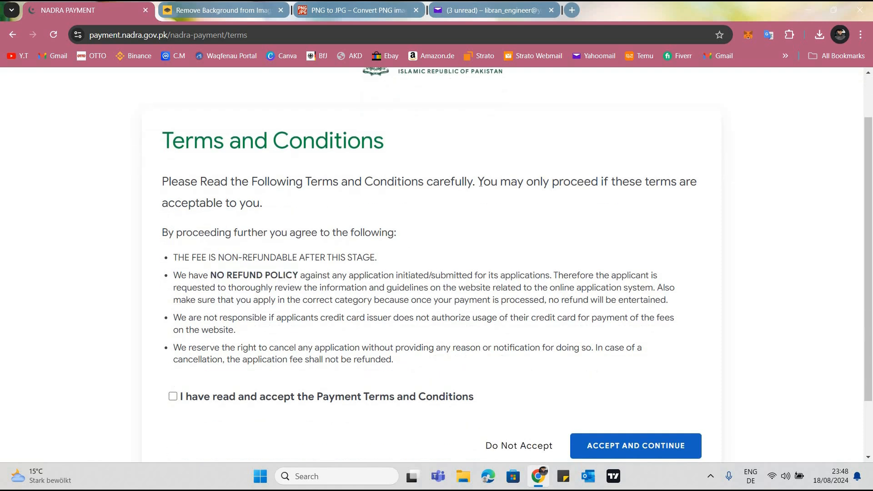
Read and accept the Payment Terms and Conditions and continue to the billing information form
{"action": "mouse_move", "coordinate": [163, 182]}
{"action": "left_mouse_down"}
{"action": "mouse_move", "coordinate": [206, 181]}
{"action": "mouse_move", "coordinate": [379, 275]}
{"action": "mouse_move", "coordinate": [510, 392]}
{"action": "left_mouse_up"}
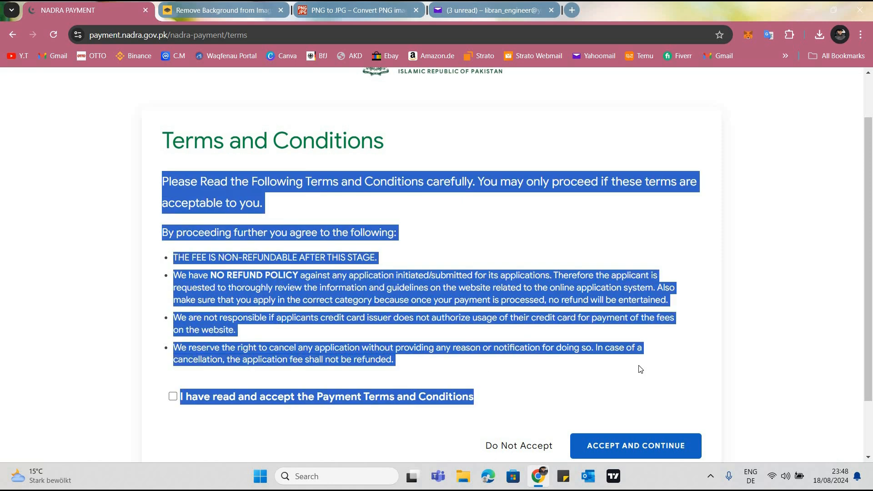
{"action": "left_click", "coordinate": [533, 375]}
{"action": "scroll", "coordinate": [534, 375], "scroll_direction": "down", "scroll_amount": 2}
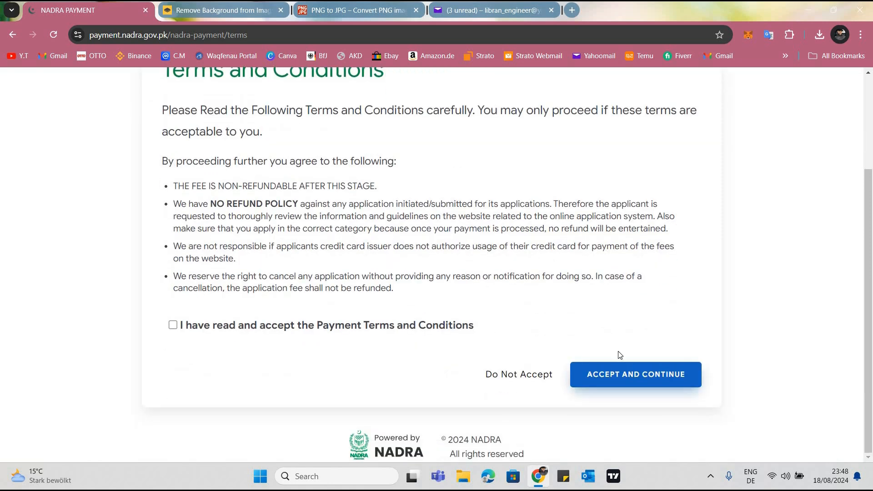
{"action": "scroll", "coordinate": [564, 233], "scroll_direction": "up", "scroll_amount": 3}
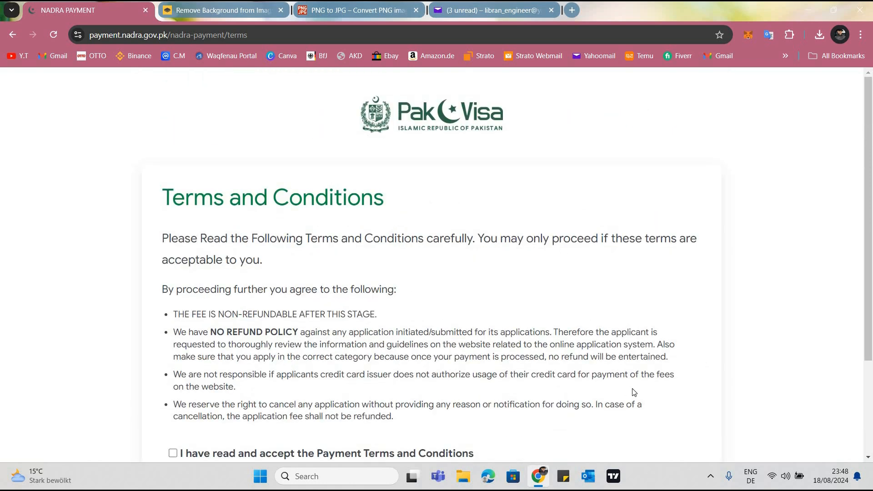
{"action": "scroll", "coordinate": [634, 383], "scroll_direction": "down", "scroll_amount": 3}
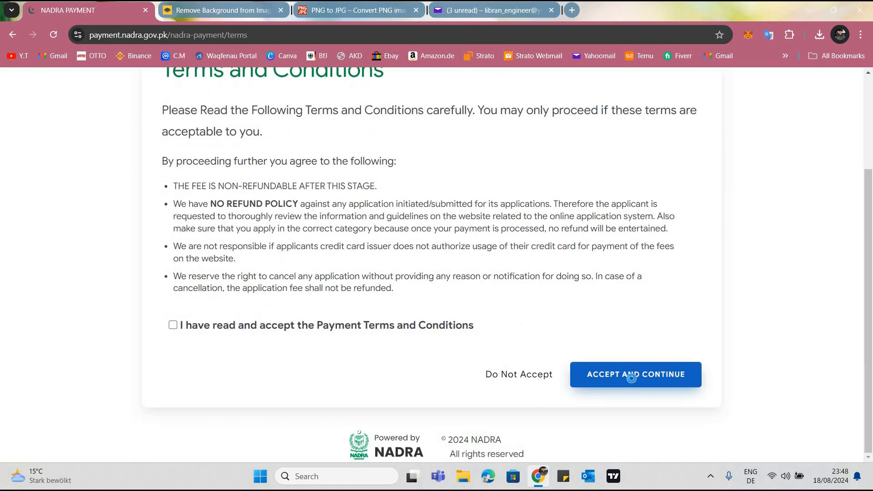
{"action": "left_click", "coordinate": [632, 379]}
{"action": "scroll", "coordinate": [191, 323], "scroll_direction": "down", "scroll_amount": 3}
{"action": "left_click", "coordinate": [172, 300]}
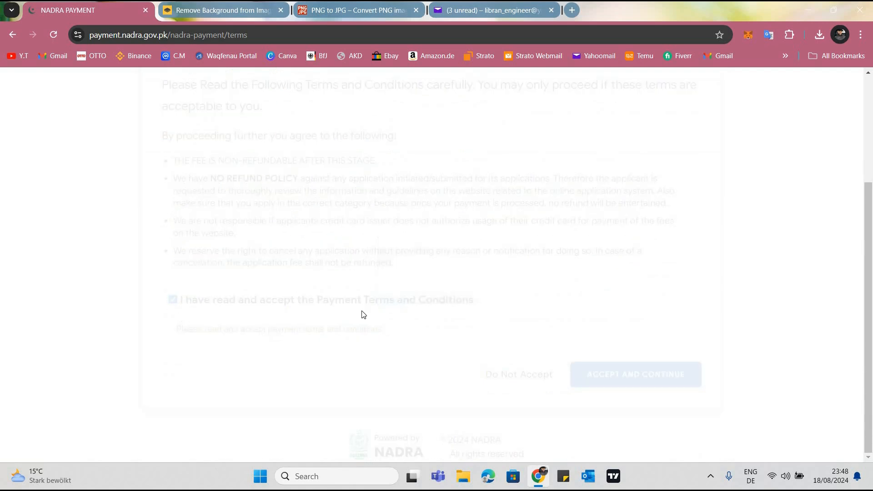
{"action": "left_click", "coordinate": [646, 382]}
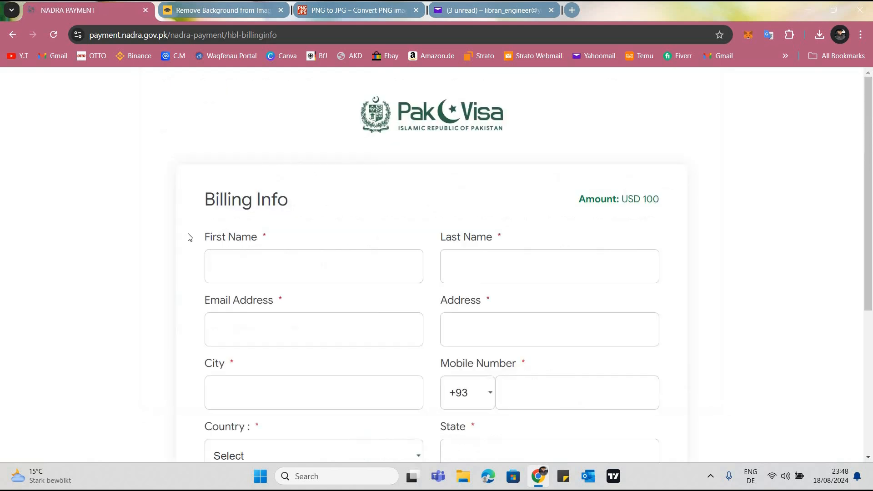
Look through the required Billing Info fields, from first name to postal code, and the amount to pay
{"action": "scroll", "coordinate": [291, 276], "scroll_direction": "down", "scroll_amount": 5}
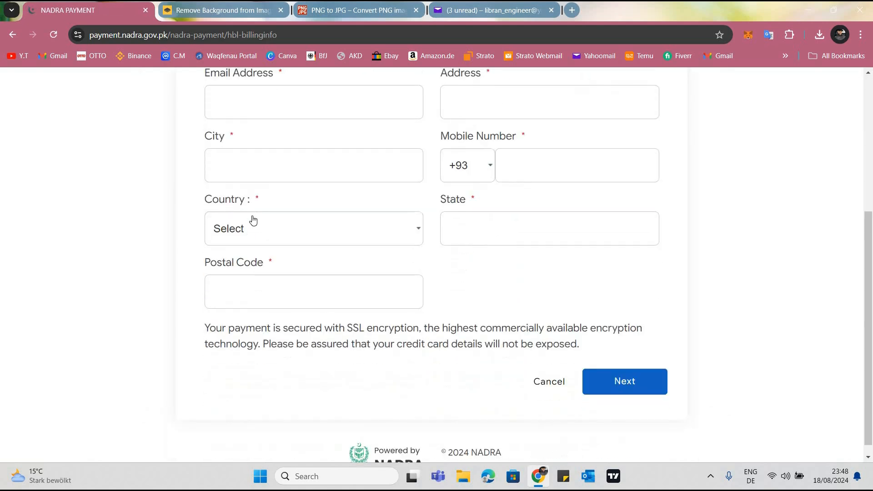
{"action": "scroll", "coordinate": [262, 227], "scroll_direction": "up", "scroll_amount": 4}
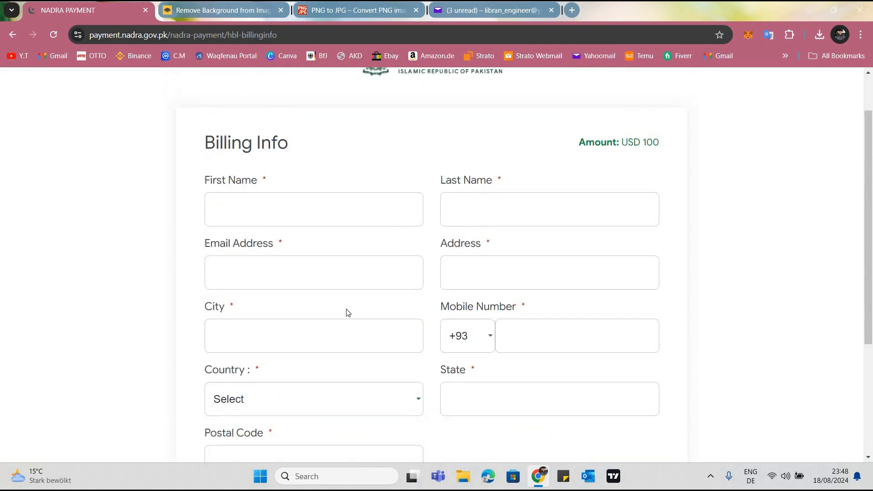
{"action": "scroll", "coordinate": [610, 432], "scroll_direction": "down", "scroll_amount": 3}
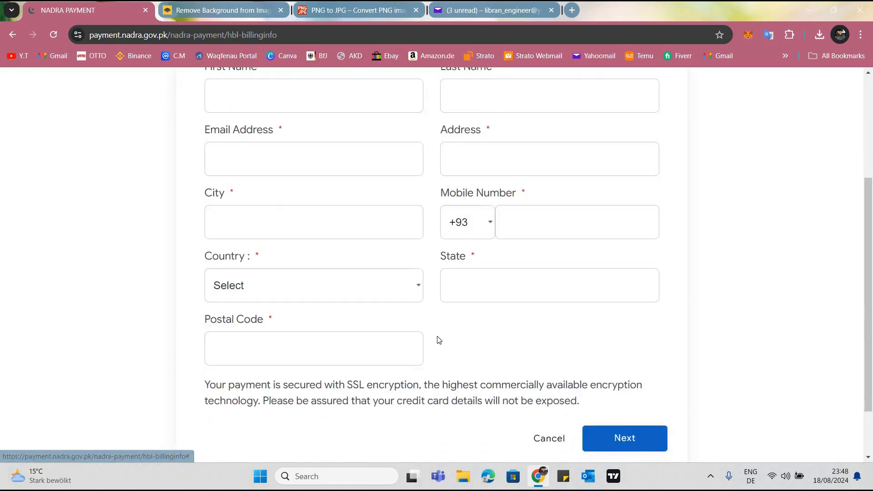
{"action": "scroll", "coordinate": [439, 337], "scroll_direction": "up", "scroll_amount": 5}
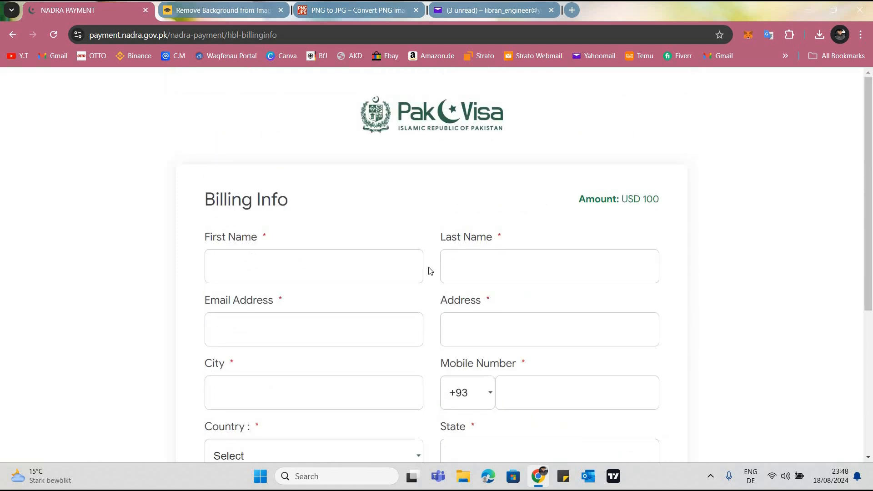
{"action": "scroll", "coordinate": [580, 198], "scroll_direction": "down", "scroll_amount": 5}
{"action": "scroll", "coordinate": [664, 212], "scroll_direction": "up", "scroll_amount": 5}
{"action": "left_click_drag", "start_coordinate": [579, 200], "coordinate": [660, 200]}
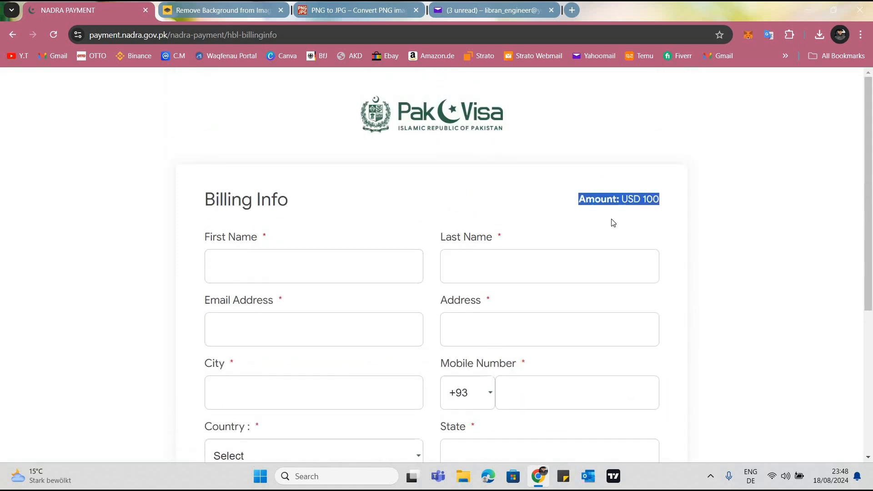
{"action": "left_click", "coordinate": [226, 265]}
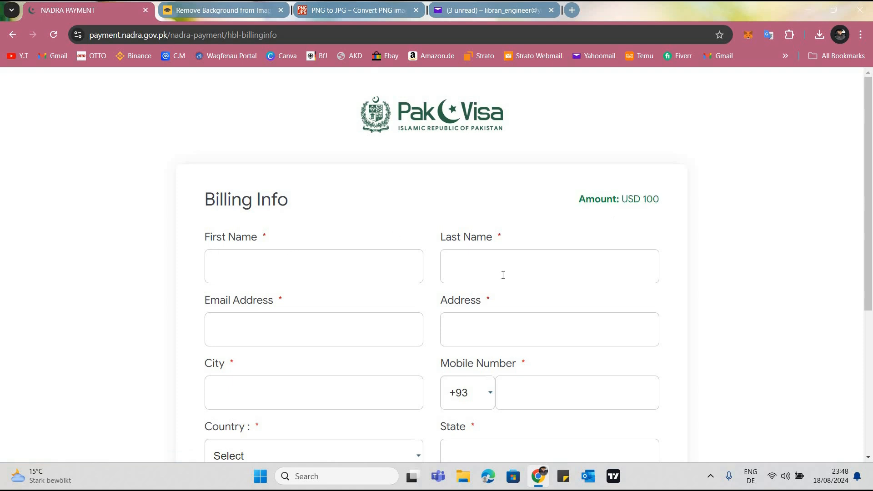
{"action": "key", "text": "Tab"}
{"action": "key", "text": "Tab"}
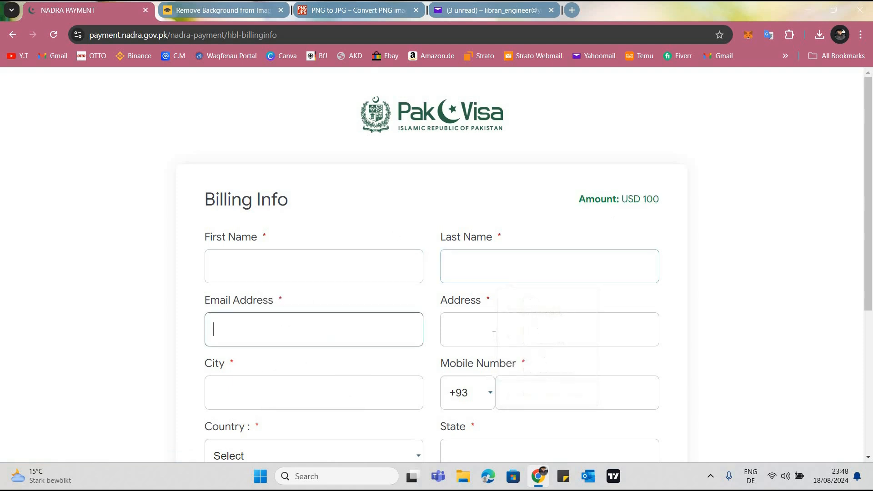
{"action": "key", "text": "Tab"}
{"action": "scroll", "coordinate": [232, 279], "scroll_direction": "down", "scroll_amount": 2}
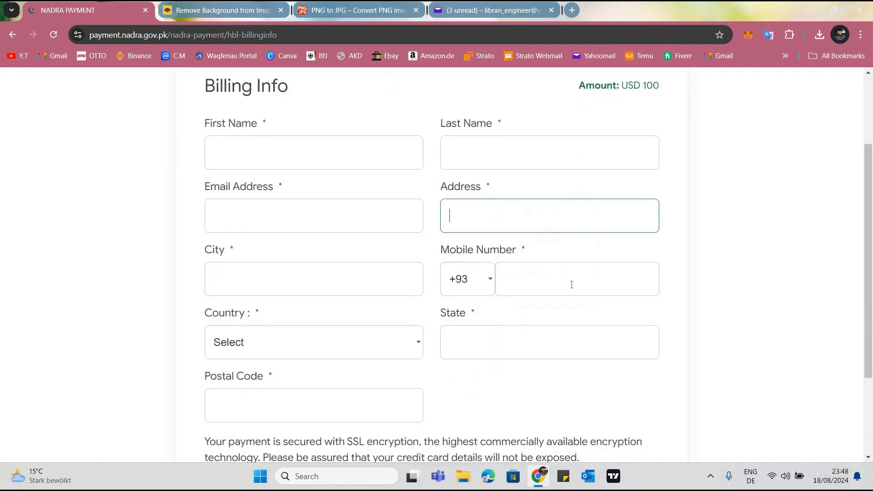
{"action": "key", "text": "Tab"}
Set the country code of the mobile number in the billing form to +49 and look over the remaining fields
{"action": "left_click", "coordinate": [484, 284]}
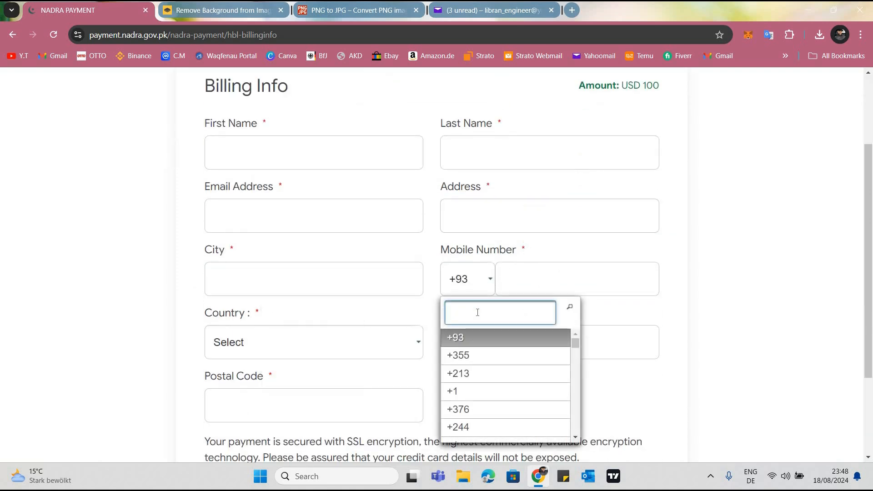
{"action": "type", "text": "+49"}
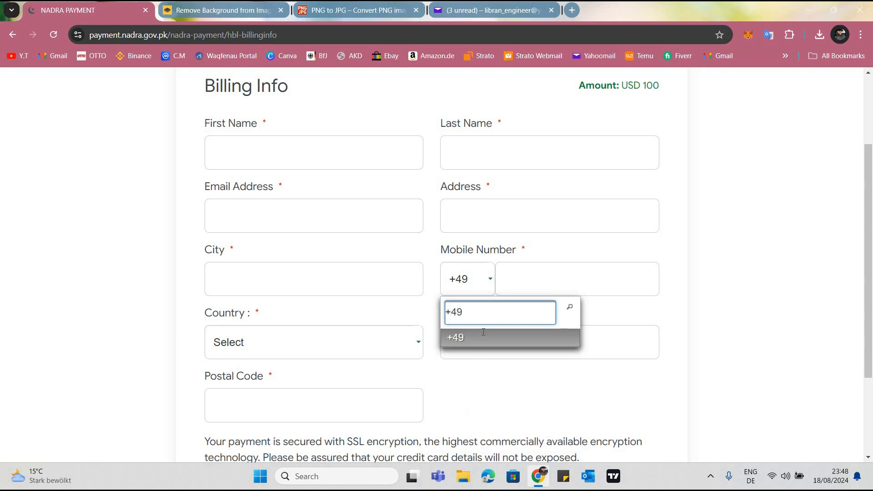
{"action": "left_click", "coordinate": [293, 351]}
{"action": "left_click", "coordinate": [458, 351]}
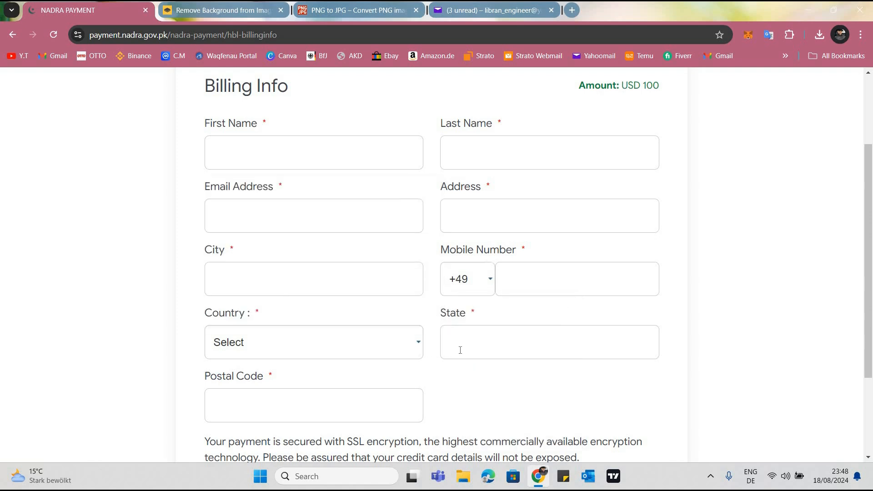
{"action": "left_click", "coordinate": [196, 408]}
{"action": "scroll", "coordinate": [624, 357], "scroll_direction": "down", "scroll_amount": 3}
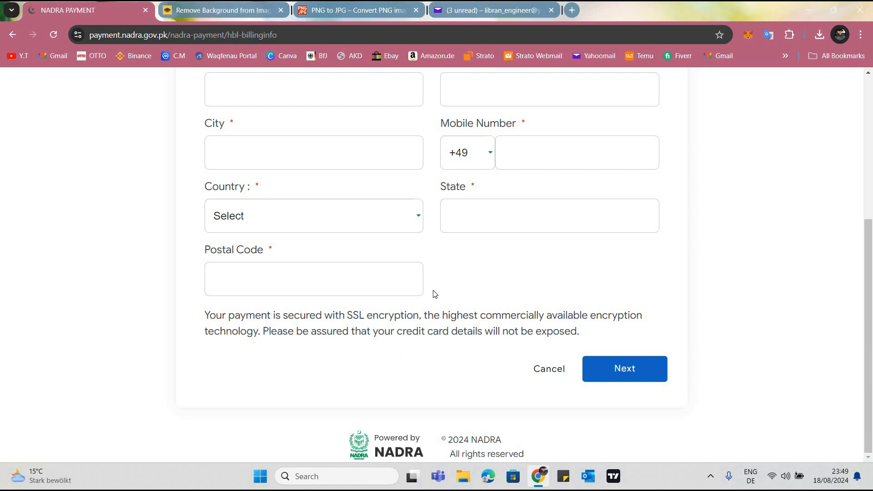
{"action": "scroll", "coordinate": [434, 298], "scroll_direction": "up", "scroll_amount": 5}
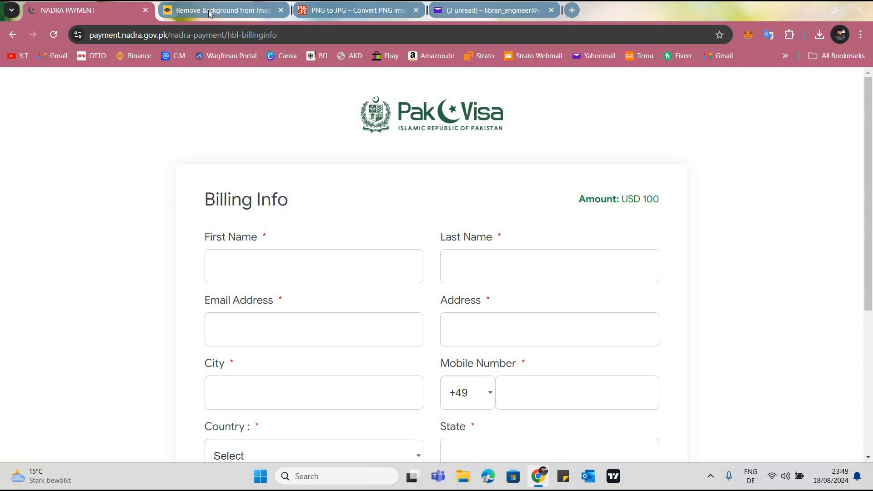
{"action": "left_click", "coordinate": [471, 13]}
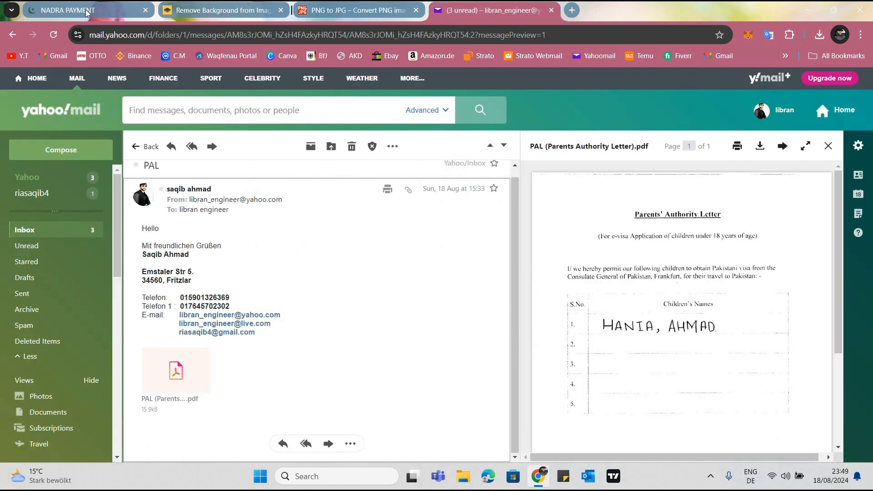
{"action": "left_click", "coordinate": [88, 12]}
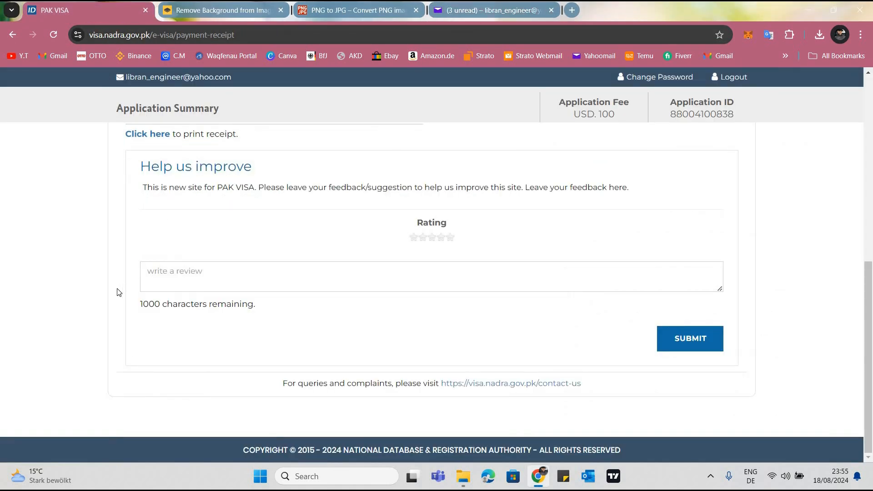
Examine the payment receipt, including the application ID and fee, payment details, submission notice and the print and feedback options
{"action": "scroll", "coordinate": [117, 292], "scroll_direction": "up", "scroll_amount": 10}
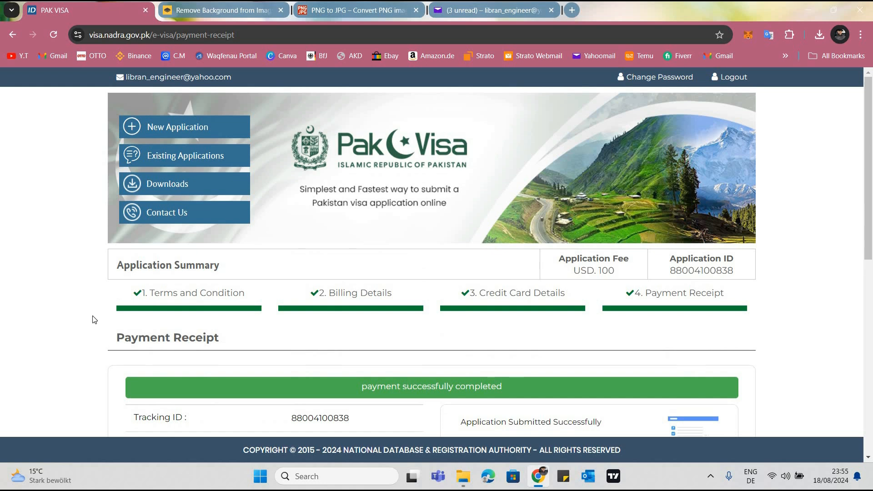
{"action": "scroll", "coordinate": [201, 241], "scroll_direction": "down", "scroll_amount": 1}
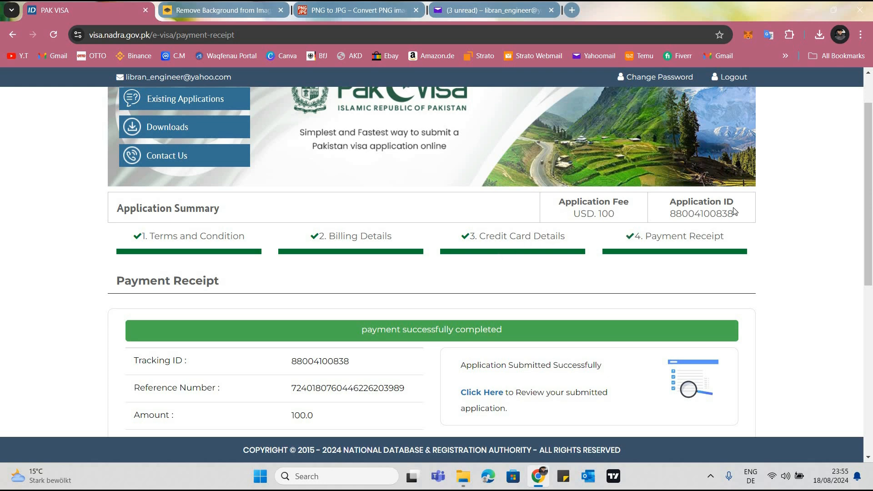
{"action": "left_click_drag", "start_coordinate": [734, 213], "coordinate": [594, 270]}
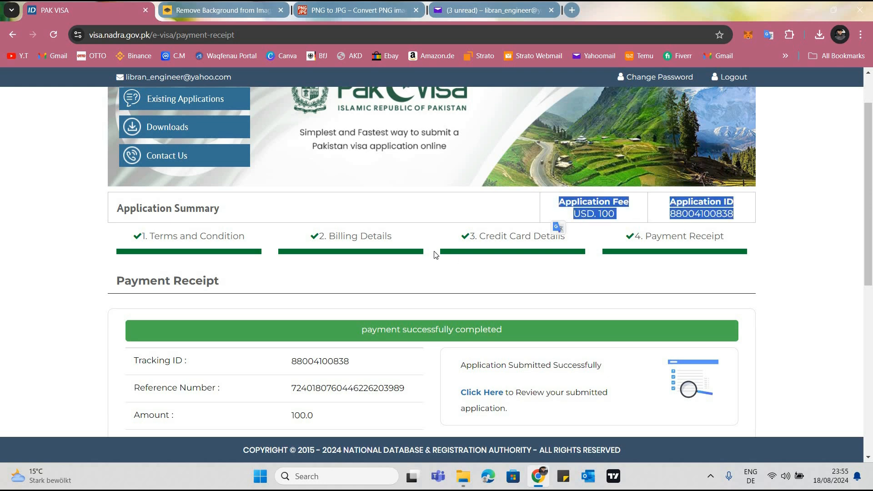
{"action": "left_click", "coordinate": [360, 206]}
{"action": "scroll", "coordinate": [377, 213], "scroll_direction": "down", "scroll_amount": 2}
{"action": "left_click_drag", "start_coordinate": [361, 216], "coordinate": [503, 218]}
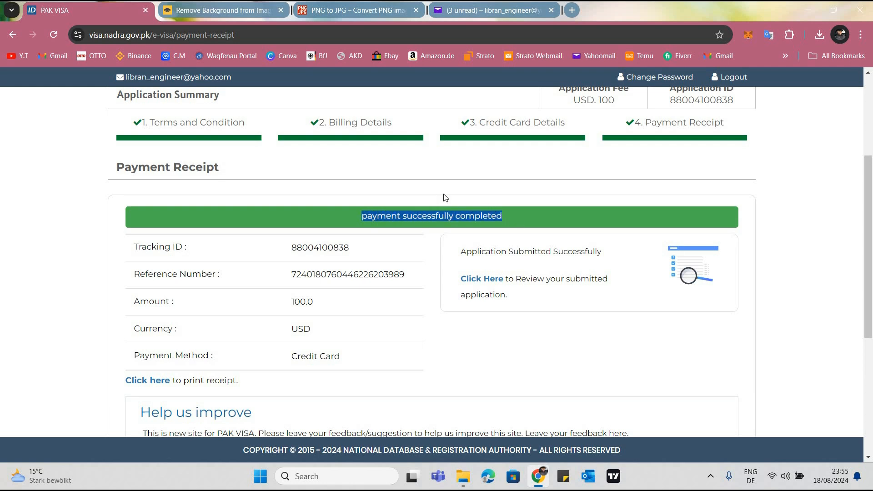
{"action": "scroll", "coordinate": [441, 209], "scroll_direction": "down", "scroll_amount": 2}
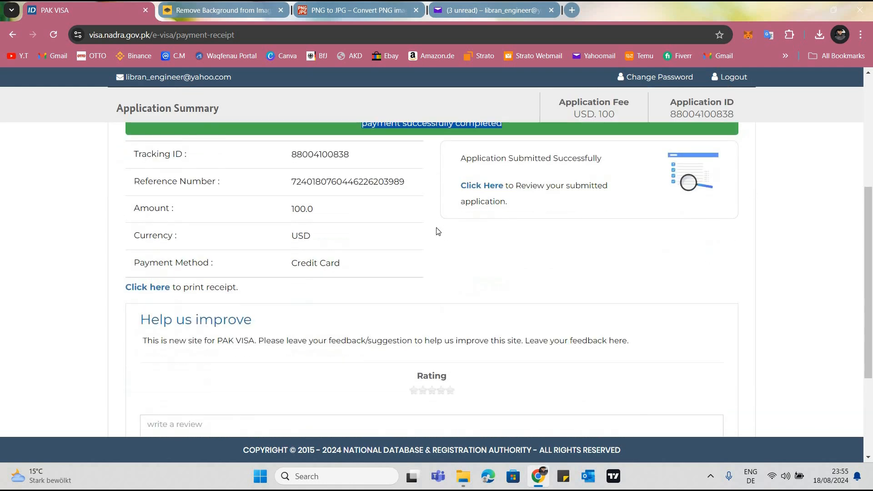
{"action": "scroll", "coordinate": [439, 234], "scroll_direction": "down", "scroll_amount": 3}
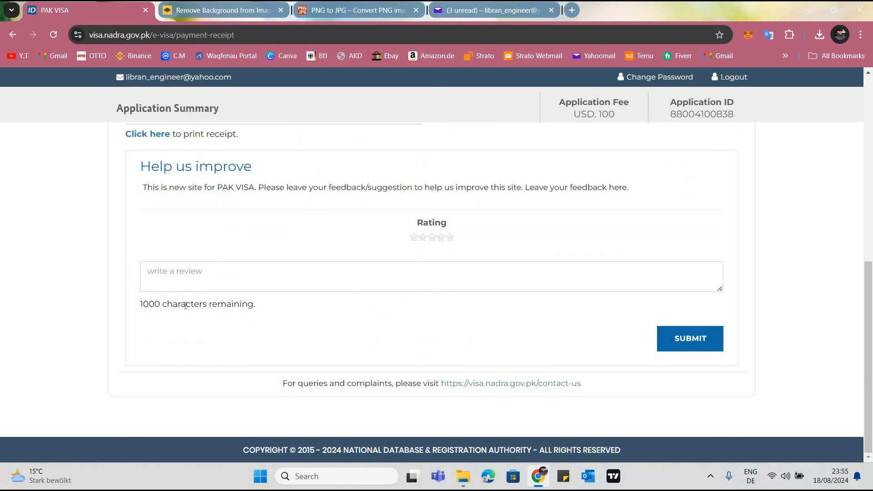
{"action": "scroll", "coordinate": [137, 301], "scroll_direction": "up", "scroll_amount": 3}
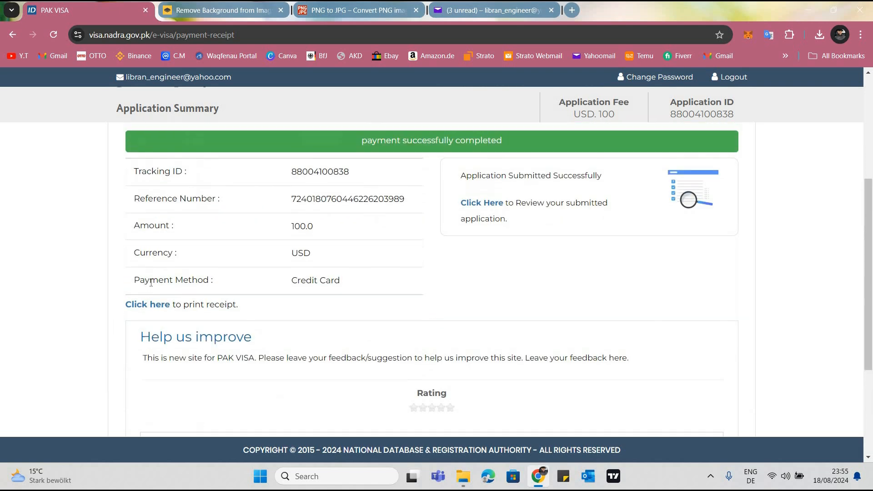
{"action": "scroll", "coordinate": [427, 286], "scroll_direction": "down", "scroll_amount": 1}
{"action": "scroll", "coordinate": [438, 256], "scroll_direction": "up", "scroll_amount": 3}
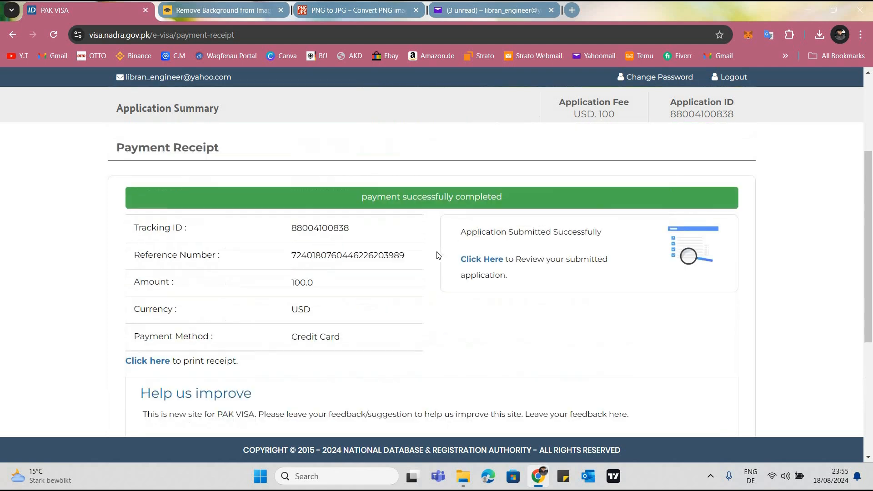
{"action": "left_click_drag", "start_coordinate": [460, 232], "coordinate": [602, 239]}
{"action": "left_click_drag", "start_coordinate": [588, 279], "coordinate": [522, 281]}
Open the submitted application's review from the receipt, find the Family Visit application among the in-process ones and view its details
{"action": "left_click", "coordinate": [493, 261]}
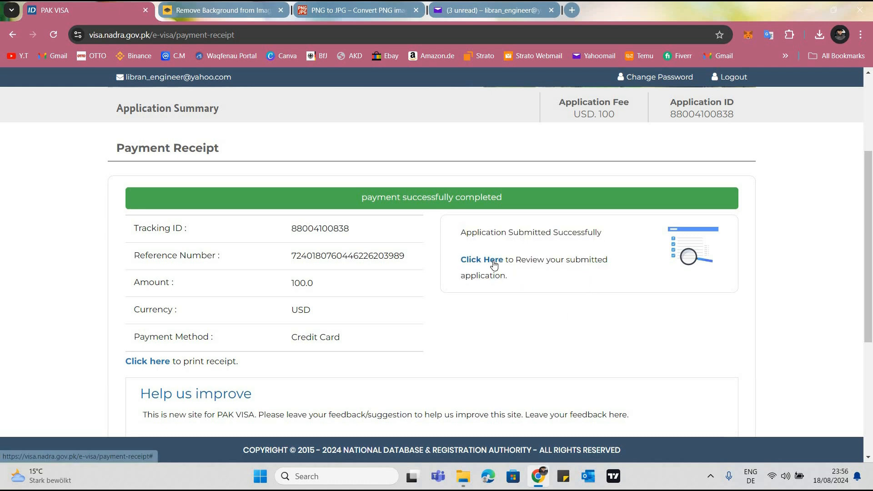
{"action": "left_click", "coordinate": [494, 264]}
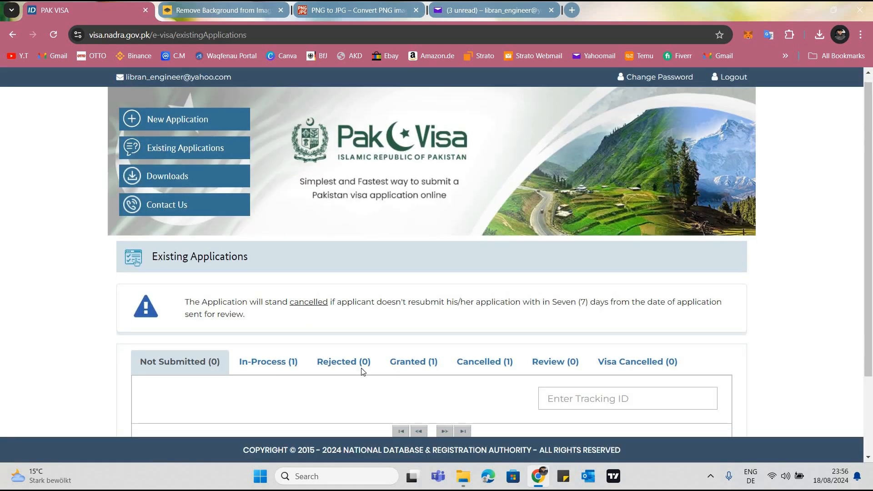
{"action": "scroll", "coordinate": [361, 367], "scroll_direction": "down", "scroll_amount": 3}
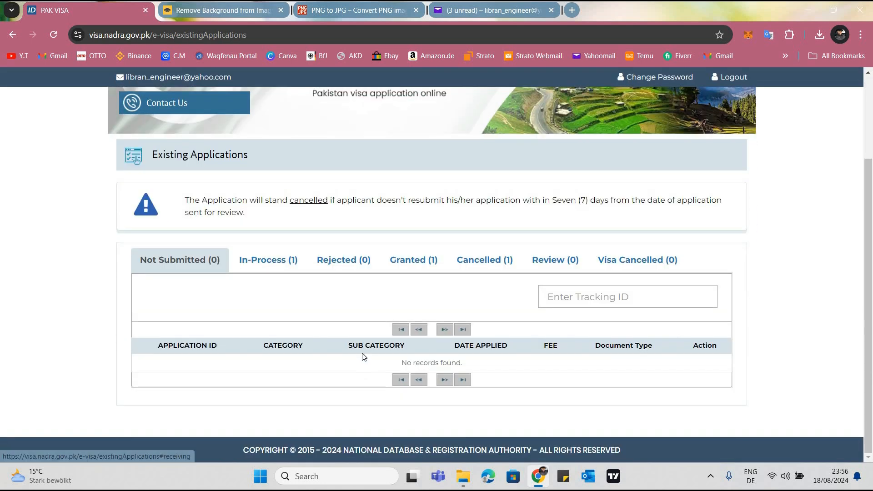
{"action": "left_click", "coordinate": [264, 264]}
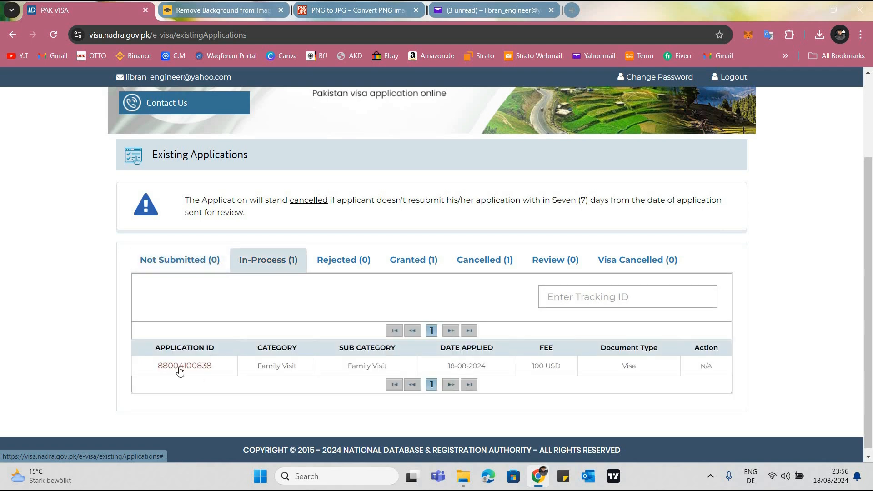
{"action": "left_click", "coordinate": [180, 372]}
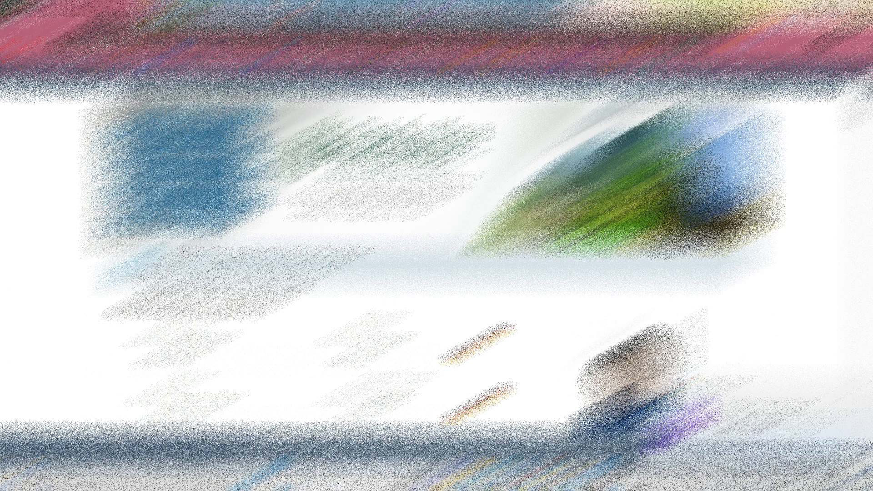
{"action": "scroll", "coordinate": [433, 261], "scroll_direction": "down", "scroll_amount": 1}
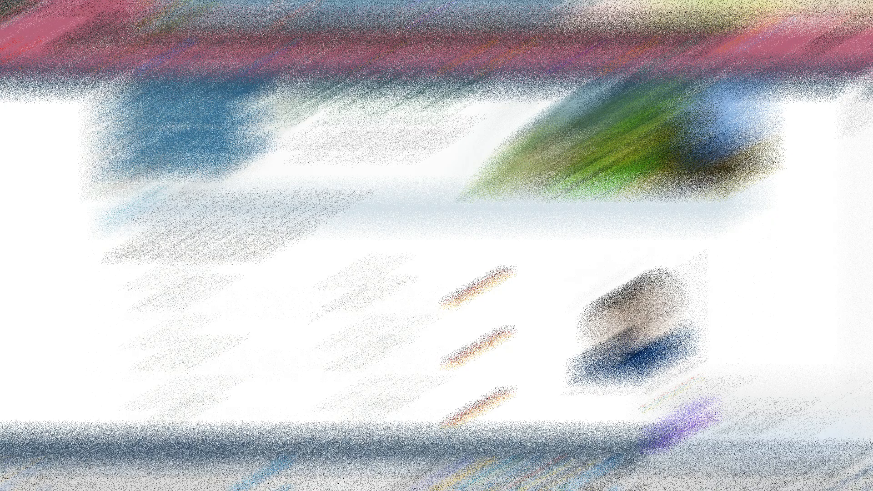
Look through the submitted application's details, from employment information to uploaded documents, and highlight the Payments section with the application fee status
{"action": "scroll", "coordinate": [433, 232], "scroll_direction": "down", "scroll_amount": 1}
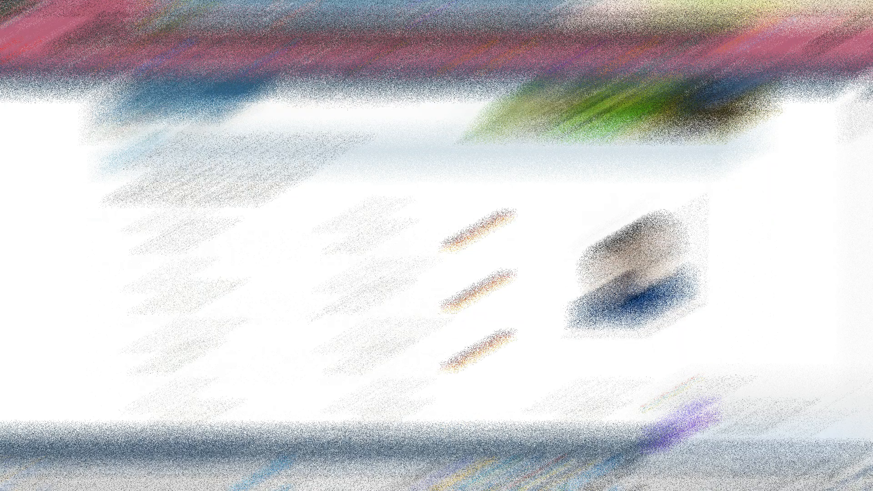
{"action": "scroll", "coordinate": [433, 232], "scroll_direction": "down", "scroll_amount": 5}
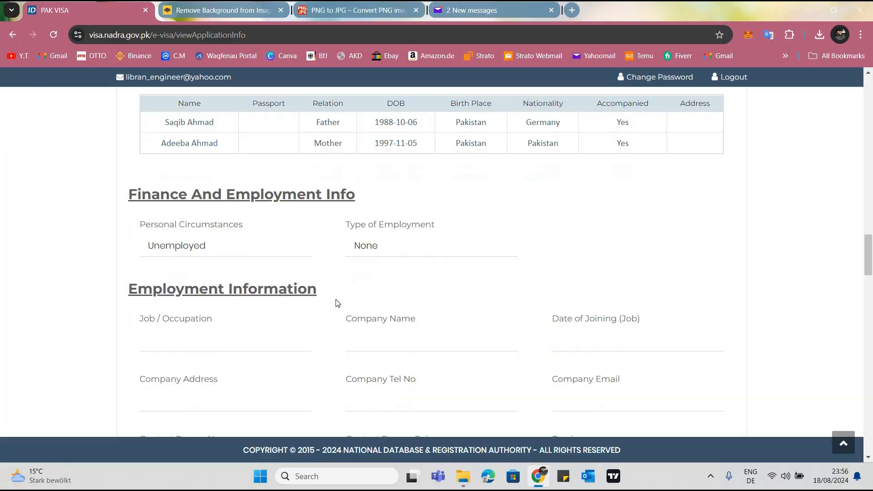
{"action": "scroll", "coordinate": [337, 303], "scroll_direction": "down", "scroll_amount": 1}
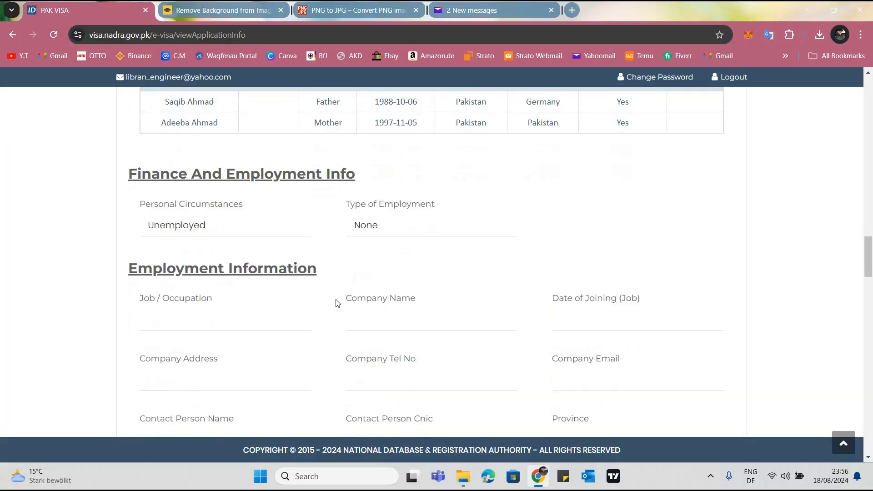
{"action": "scroll", "coordinate": [337, 303], "scroll_direction": "down", "scroll_amount": 20}
{"action": "scroll", "coordinate": [337, 303], "scroll_direction": "down", "scroll_amount": 15}
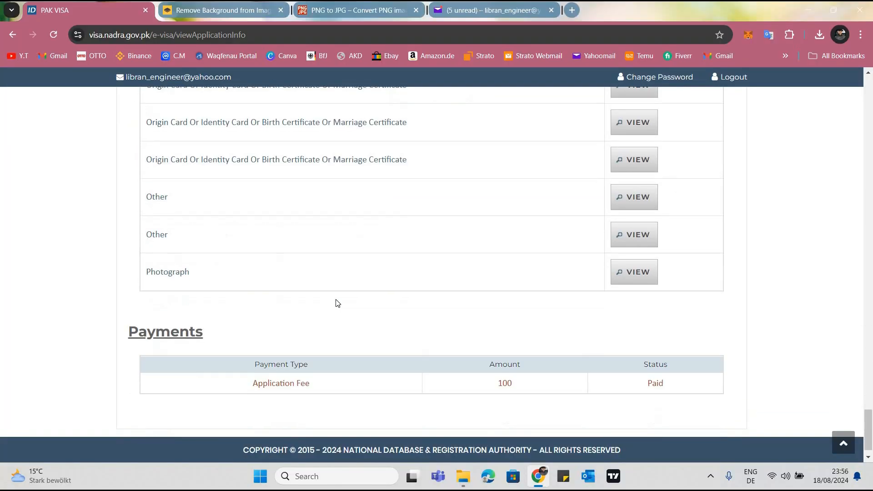
{"action": "scroll", "coordinate": [338, 303], "scroll_direction": "down", "scroll_amount": 1}
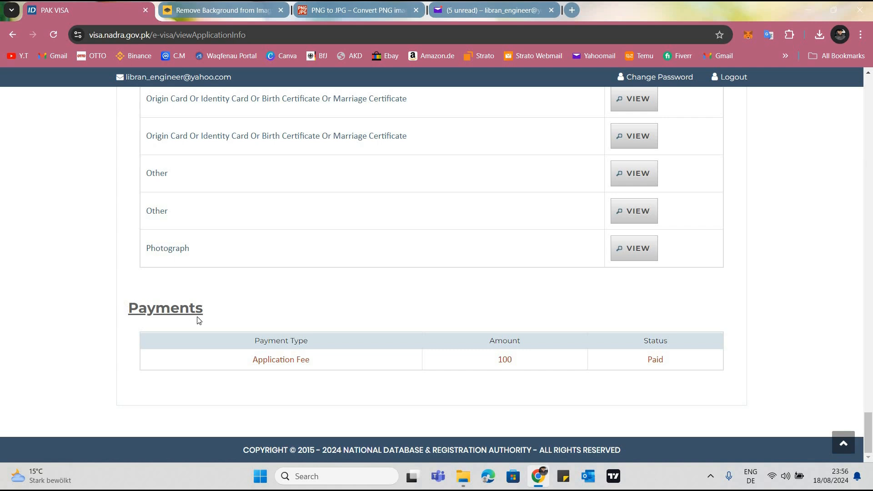
{"action": "left_click_drag", "start_coordinate": [128, 308], "coordinate": [674, 380]}
{"action": "left_click", "coordinate": [723, 312]}
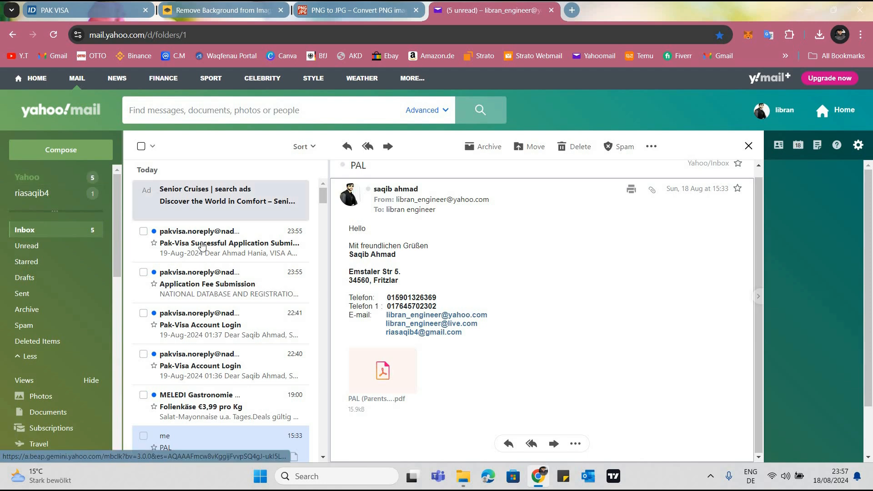
Switch to Yahoo Mail and read the Pak-Visa Successful Application Submission email, including its application details and status notes
{"action": "left_click", "coordinate": [202, 246]}
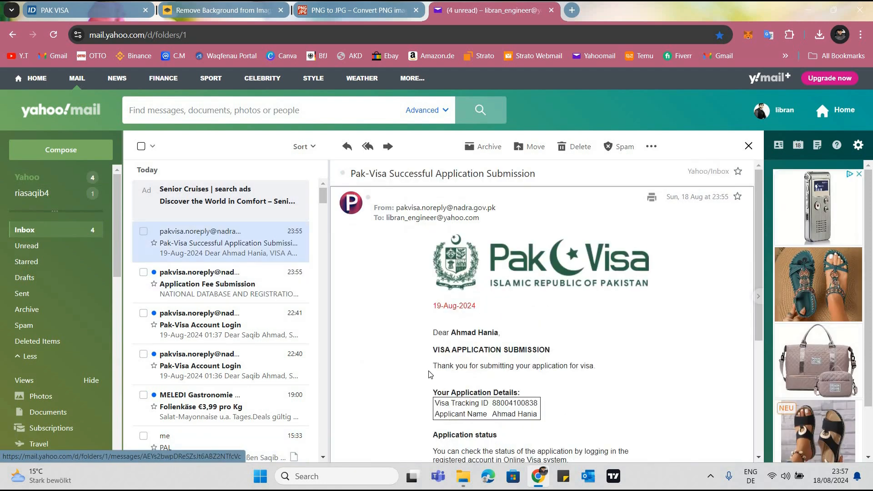
{"action": "scroll", "coordinate": [438, 334], "scroll_direction": "down", "scroll_amount": 1}
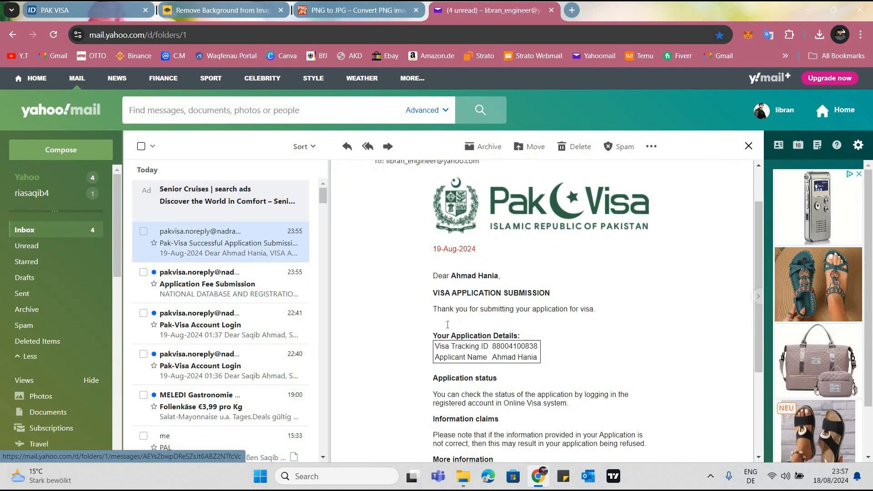
{"action": "scroll", "coordinate": [448, 325], "scroll_direction": "down", "scroll_amount": 1}
Open the Application Fee Submission email and highlight the sentence about the fee submitted for the online application
{"action": "left_click", "coordinate": [232, 287], "text": "ctrl"}
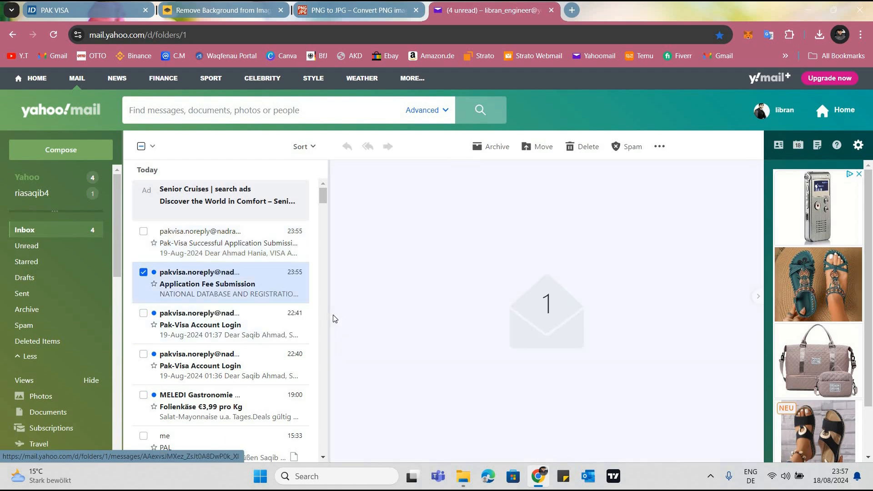
{"action": "left_click", "coordinate": [290, 295]}
{"action": "scroll", "coordinate": [498, 262], "scroll_direction": "down", "scroll_amount": 3}
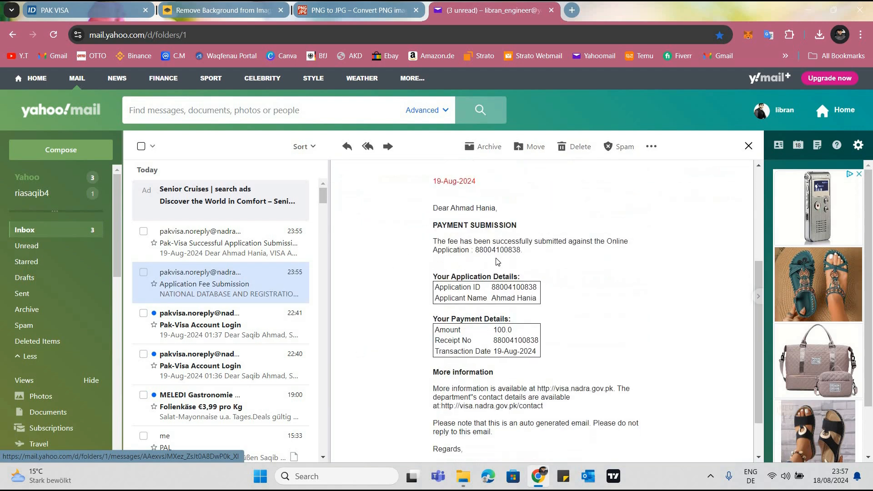
{"action": "left_click_drag", "start_coordinate": [434, 241], "coordinate": [527, 251]}
{"action": "left_click", "coordinate": [556, 249]}
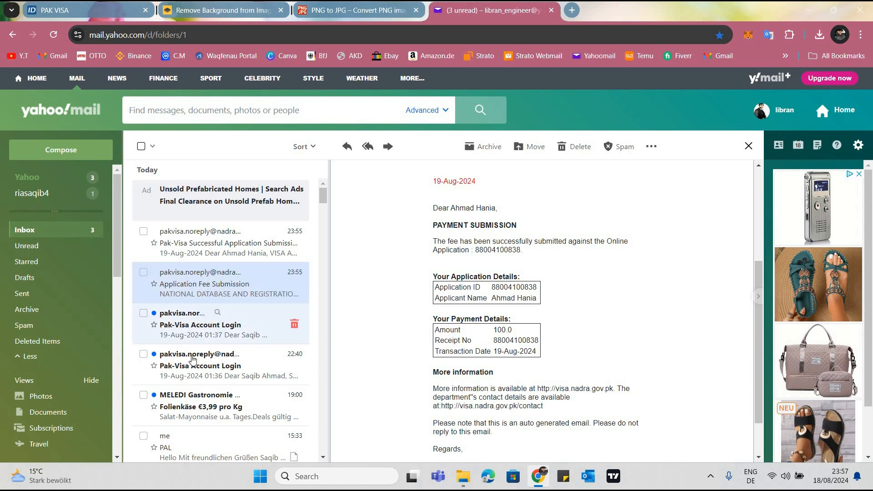
Delete the two Pak-Visa Account Login emails, the MELEDI offer and the Google security alert, and reopen the application submission email
{"action": "left_click", "coordinate": [220, 325]}
{"action": "left_click", "coordinate": [142, 356]}
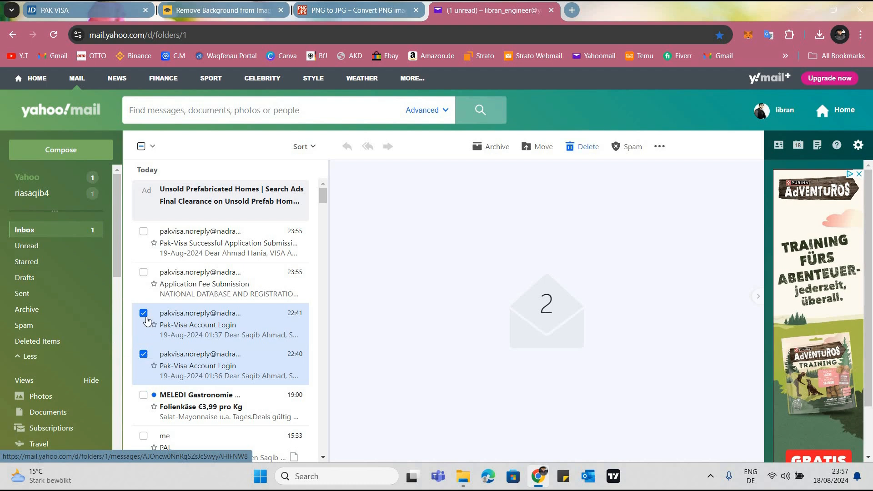
{"action": "left_click", "coordinate": [587, 147]}
{"action": "left_click", "coordinate": [593, 155]}
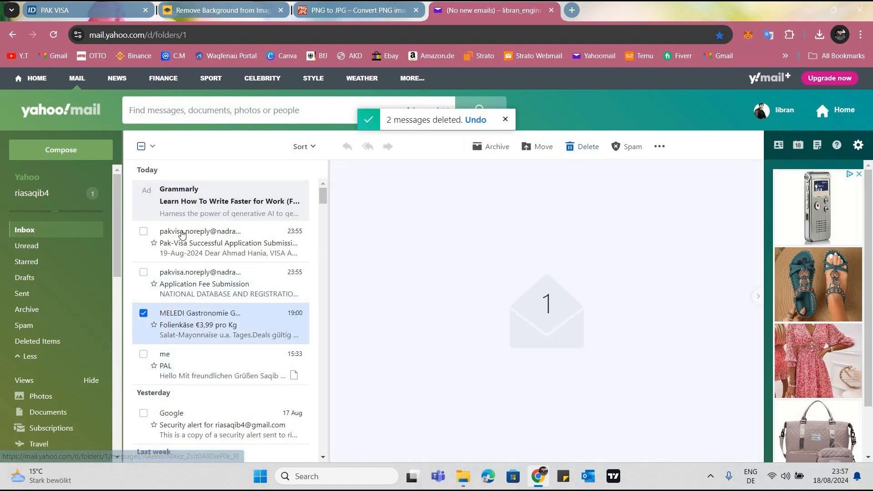
{"action": "left_click", "coordinate": [578, 151]}
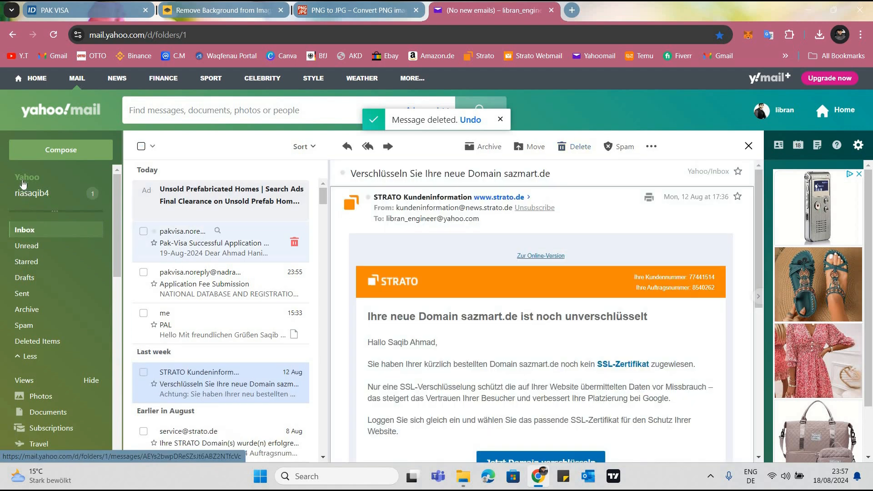
{"action": "left_click", "coordinate": [177, 260]}
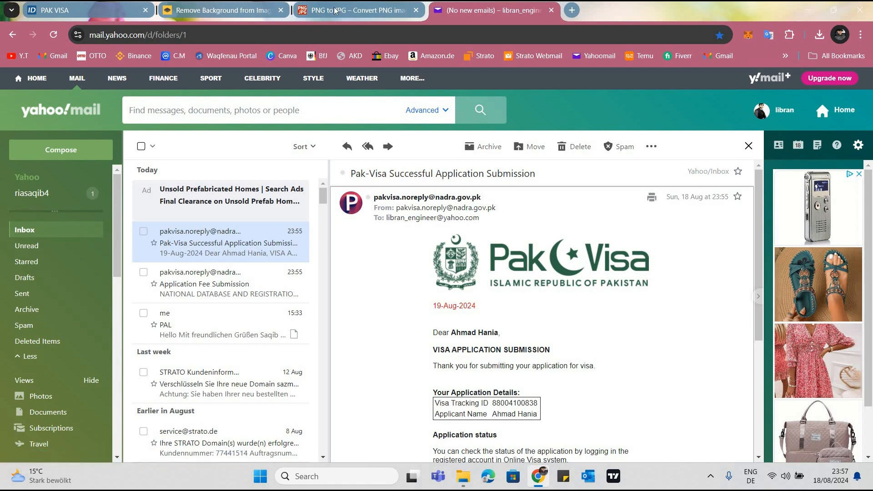
Close the PNG to JPG converter and remove.bg pages and switch back to the PAK VISA site
{"action": "left_click", "coordinate": [279, 12]}
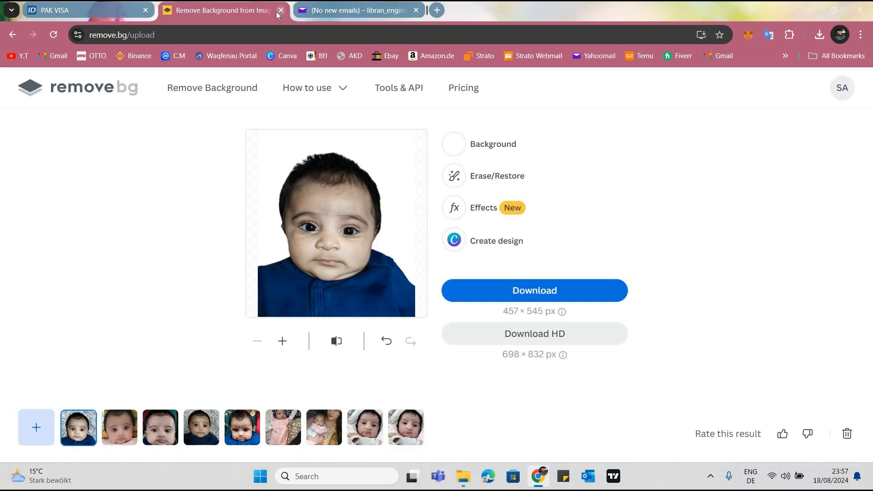
{"action": "key", "text": "ctrl+w"}
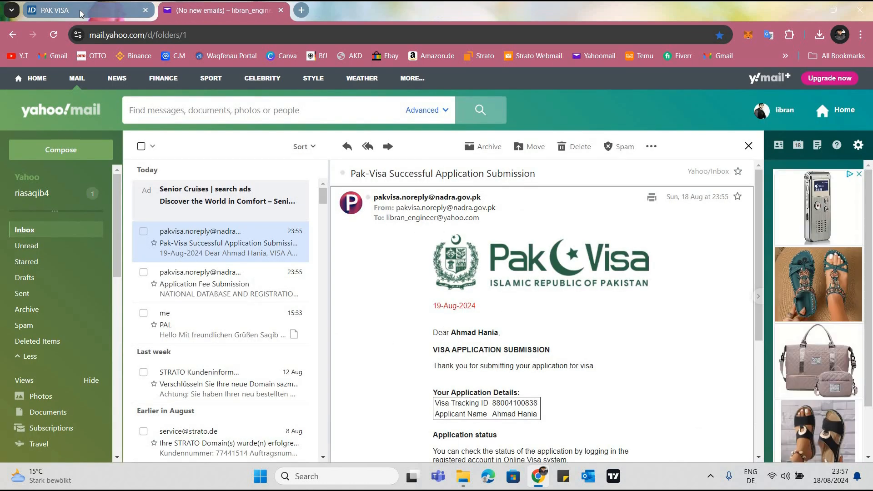
{"action": "left_click", "coordinate": [80, 10]}
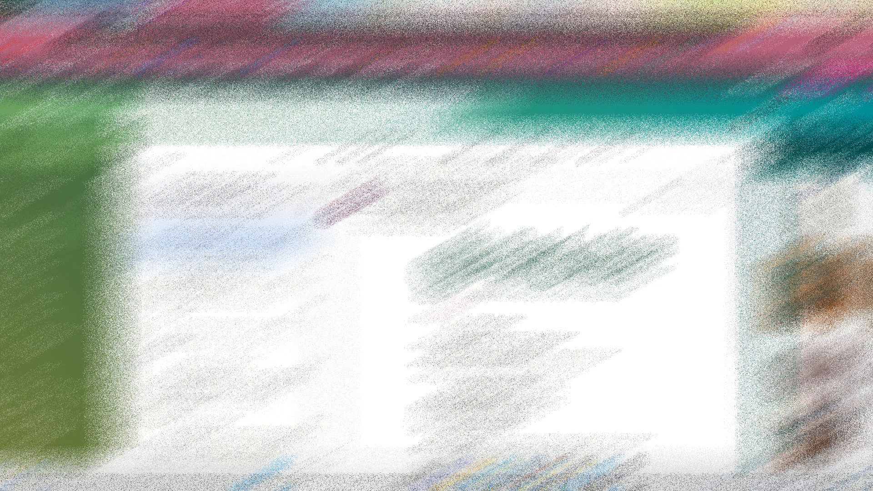